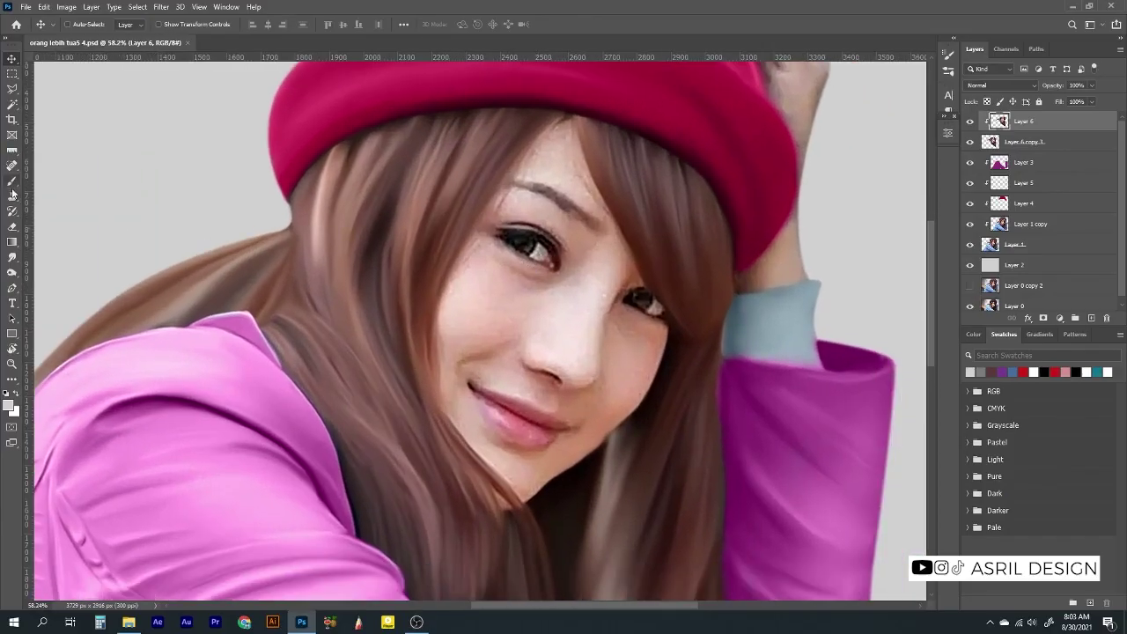
Choose the Smudge tool with the ASRIL DESIGN Smoothing Smudge Brush and zoom to the nose and lips
right_click(13, 257)
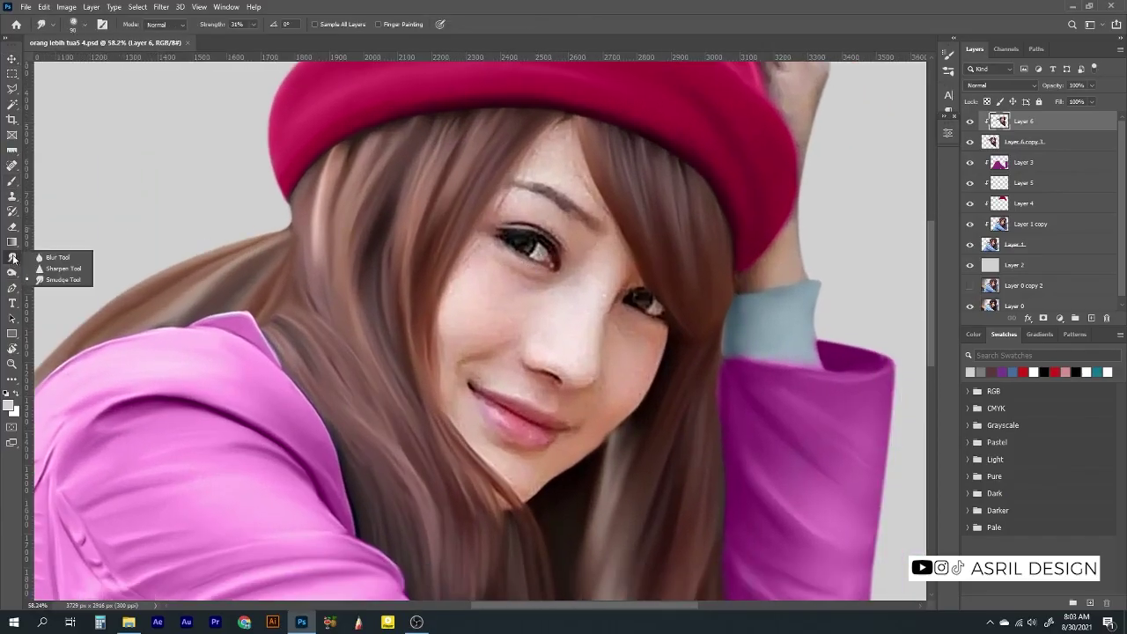
click(53, 282)
right_click(623, 173)
click(636, 296)
click(636, 363)
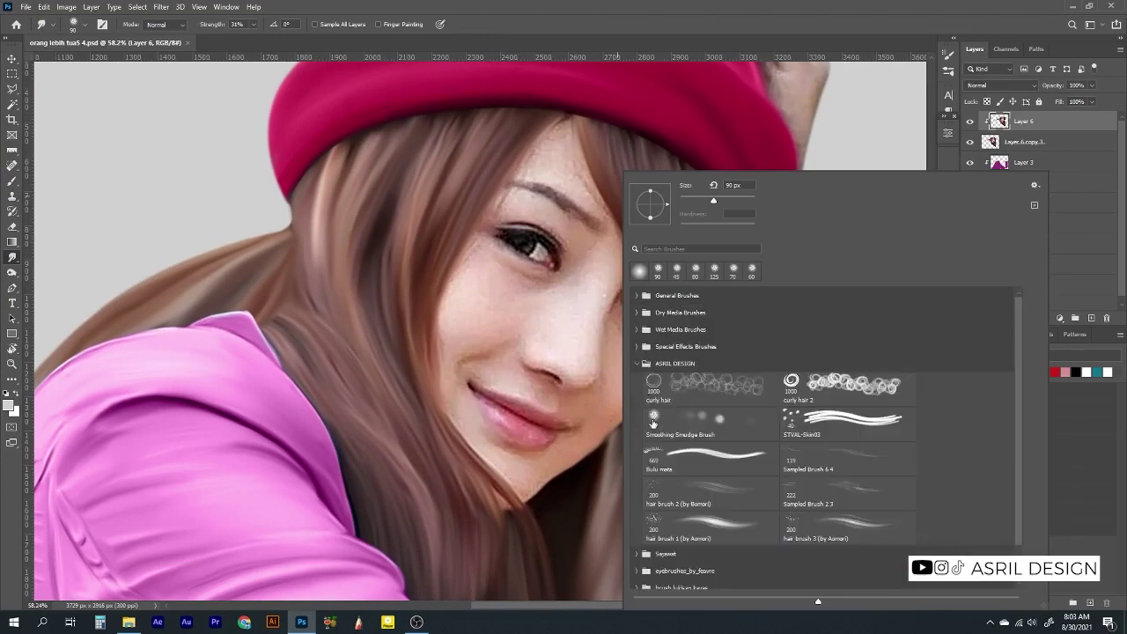
click(636, 363)
key(Escape)
drag(587, 344, 628, 410)
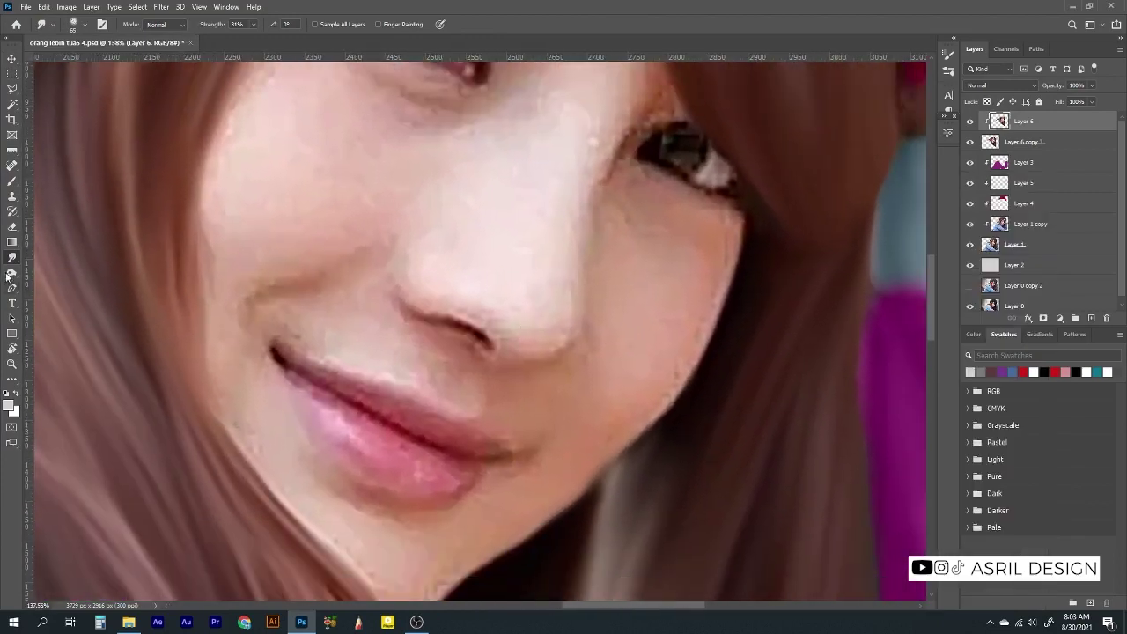
Switch to the Dodge tool with a 20 px Soft Round Pressure Size brush
key(o)
right_click(477, 171)
click(506, 298)
click(566, 356)
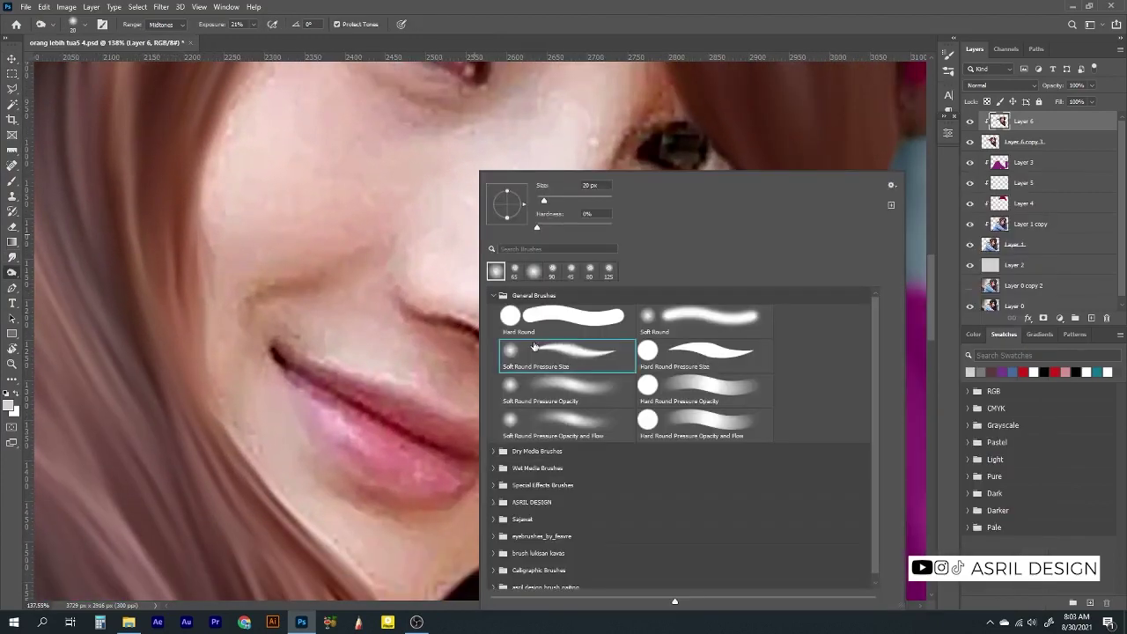
key(Return)
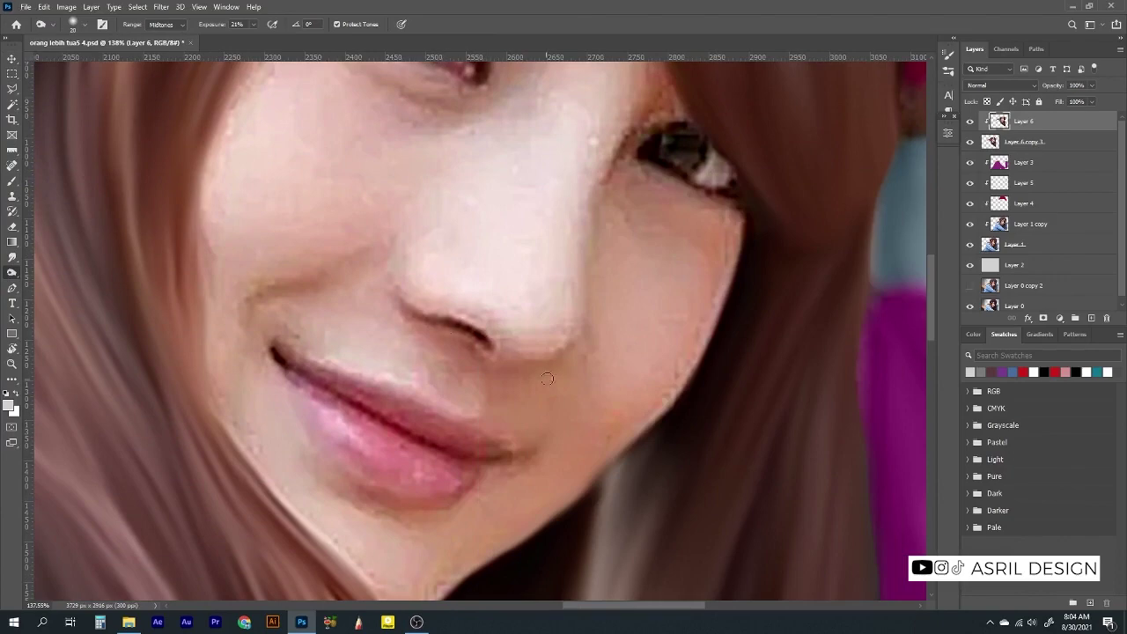
scroll(547, 379, down, 1)
Rotate and reposition the view over the lips to dodge their midtone highlights
key(r)
drag(575, 313, 528, 264)
scroll(510, 211, up, 3)
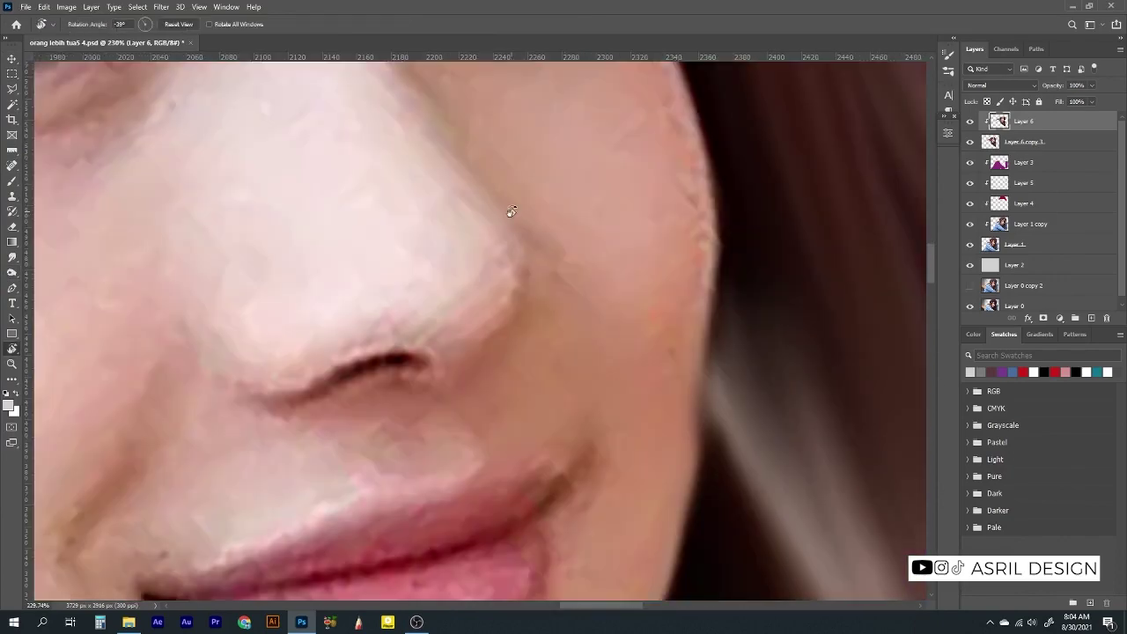
key(o)
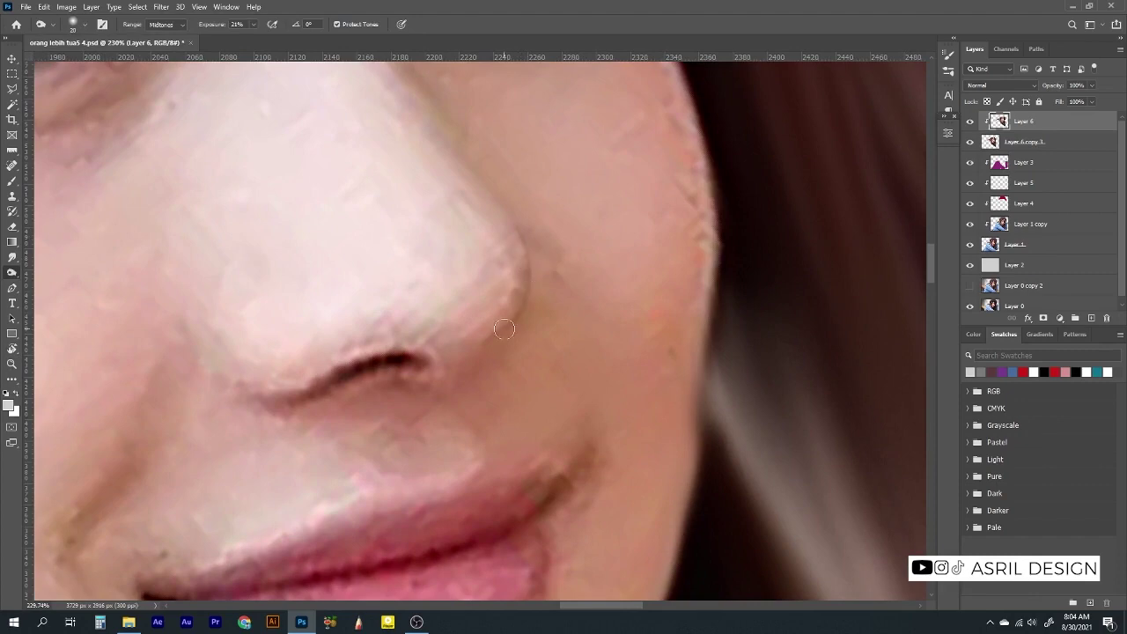
scroll(523, 367, down, 3)
scroll(275, 417, up, 3)
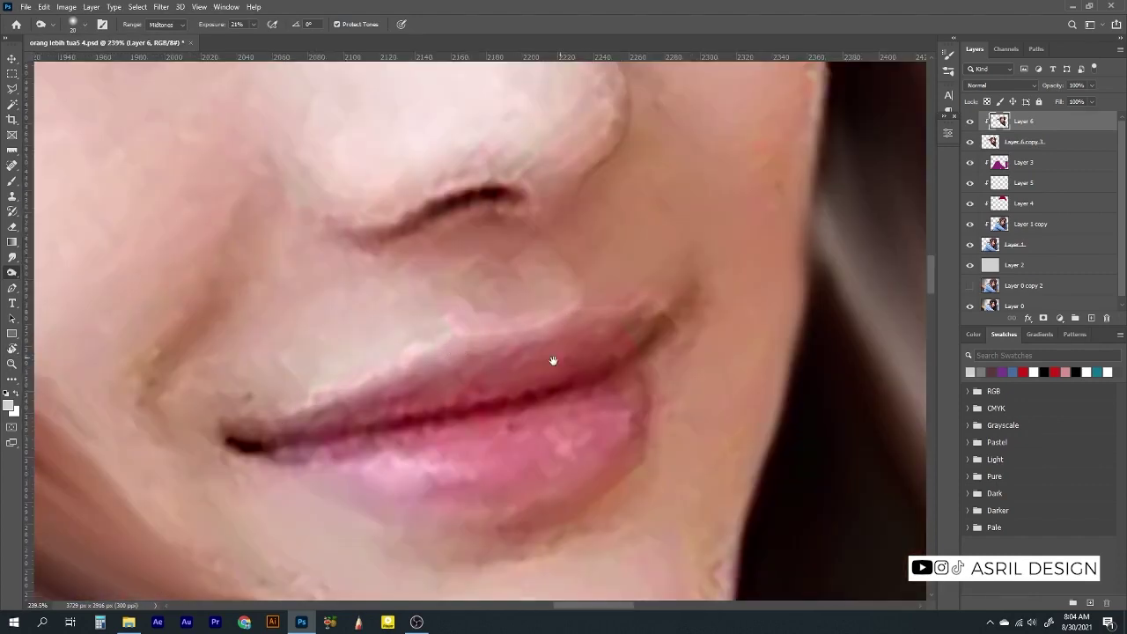
drag(553, 360, 623, 294)
drag(632, 343, 606, 315)
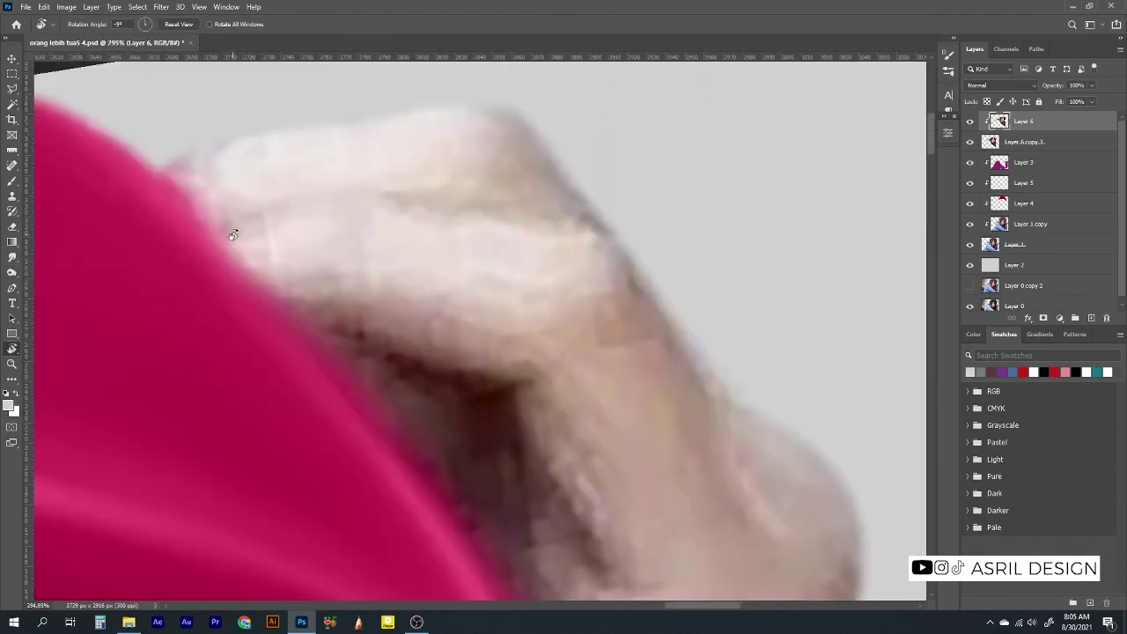
Select Layer 1 copy and inspect the face
key(o)
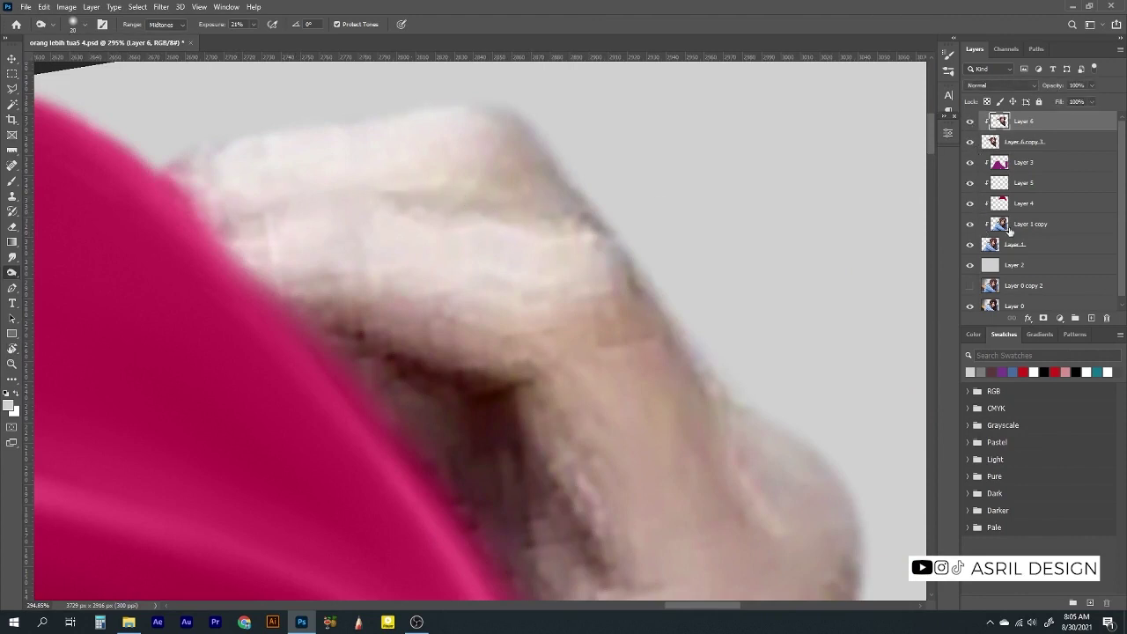
click(1010, 230)
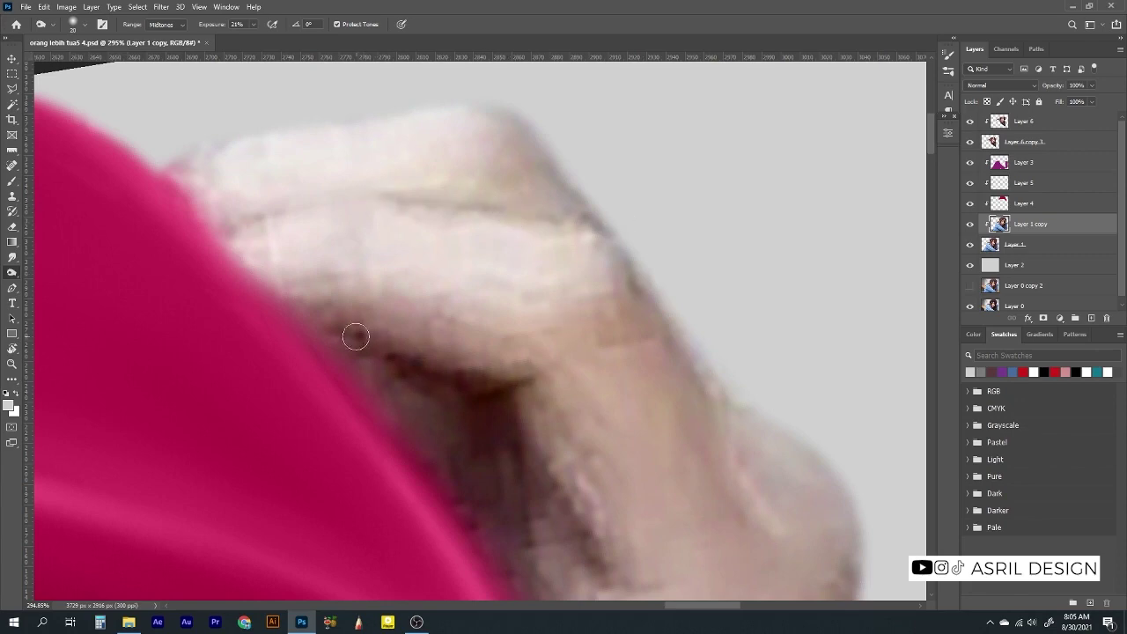
scroll(362, 345, down, 3)
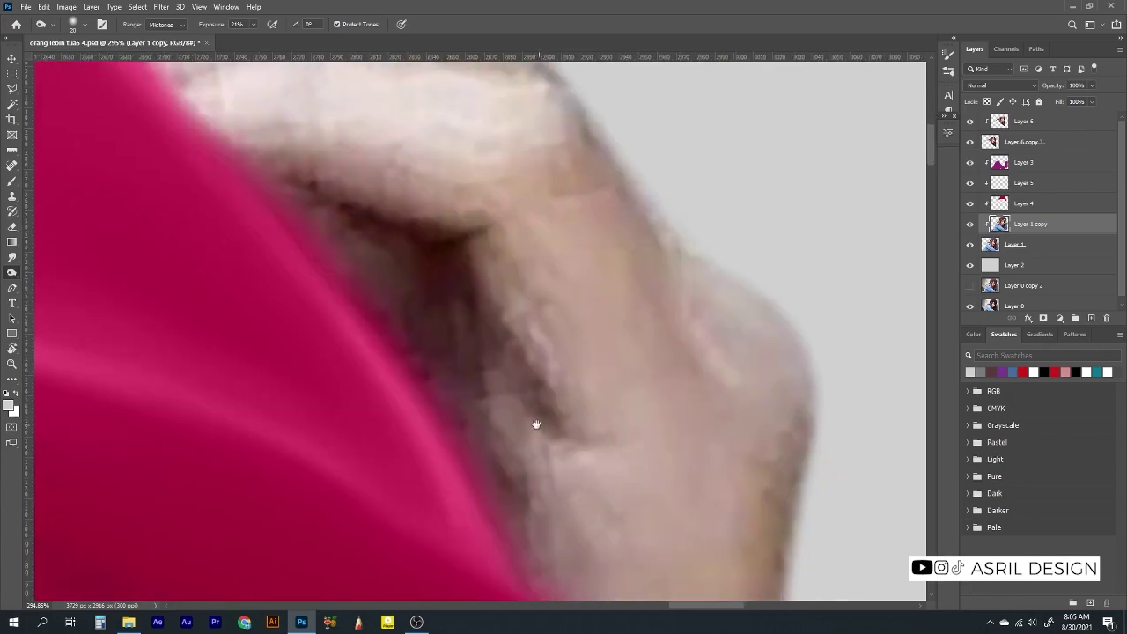
scroll(581, 408, down, 3)
scroll(584, 219, down, 3)
scroll(549, 267, down, 3)
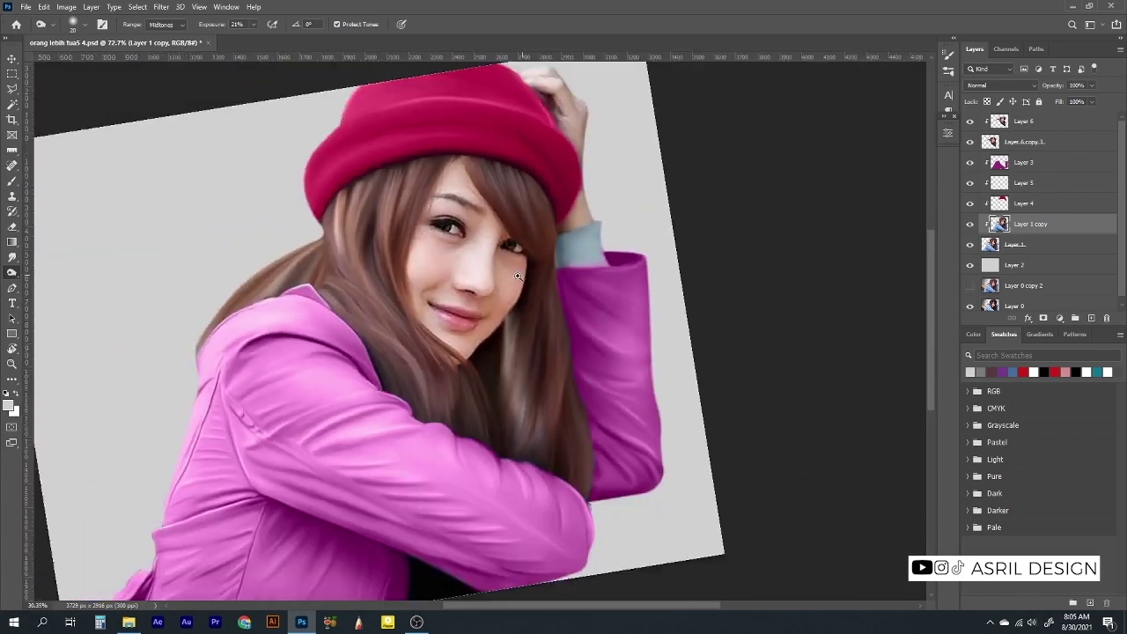
scroll(519, 276, down, 1)
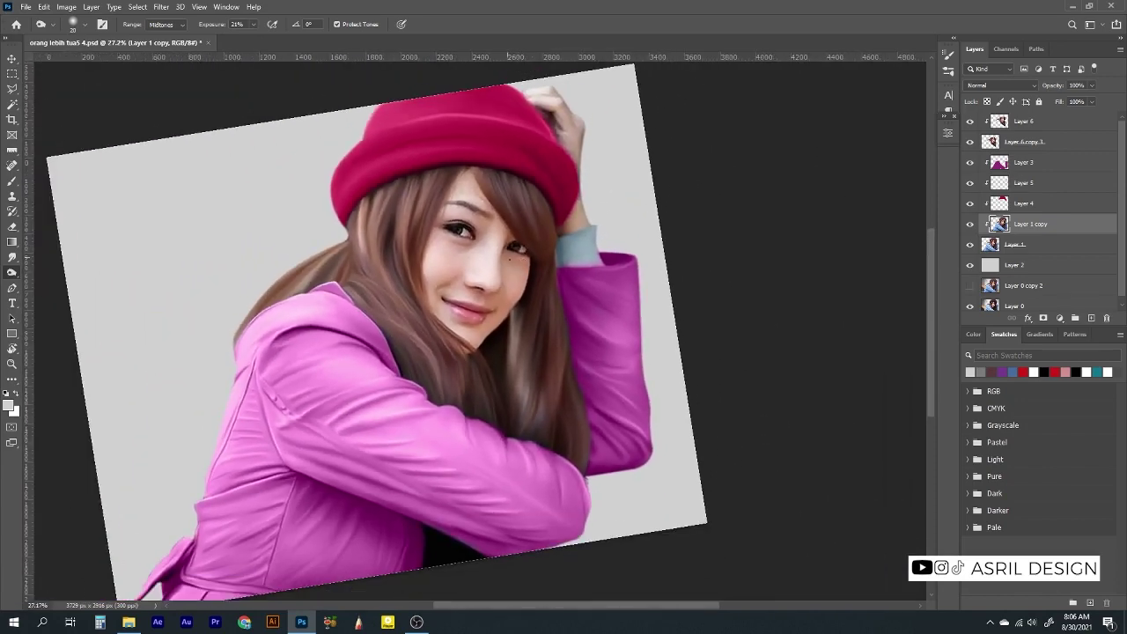
scroll(528, 308, up, 2)
scroll(496, 252, up, 3)
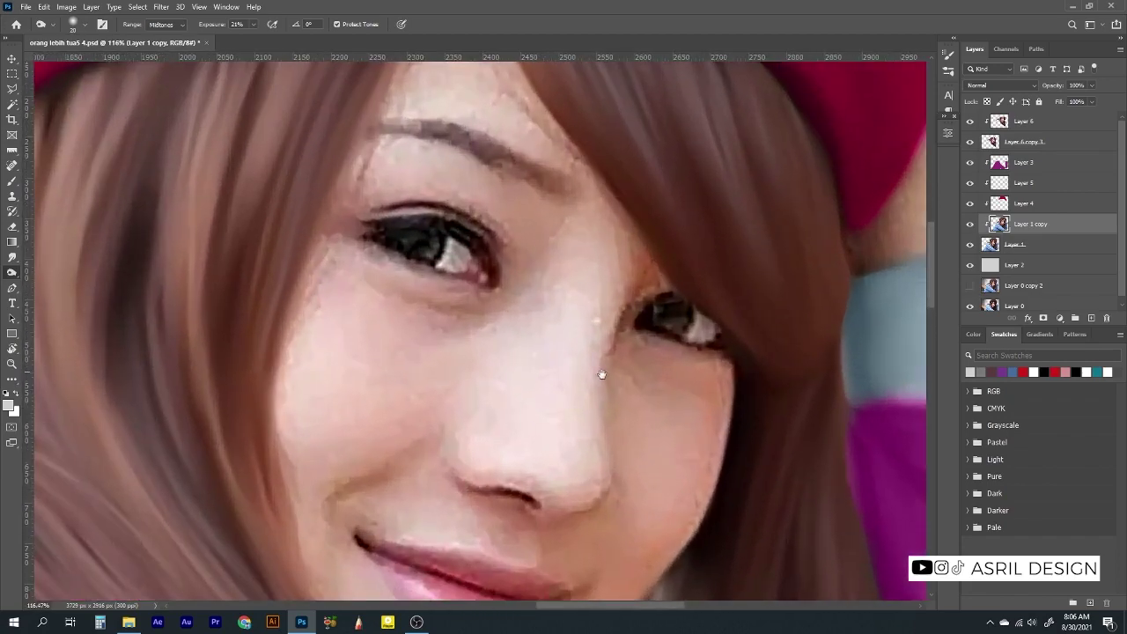
Rotate the view of the face and switch to the Smudge tool
key(r)
drag(593, 372, 668, 300)
scroll(668, 301, up, 2)
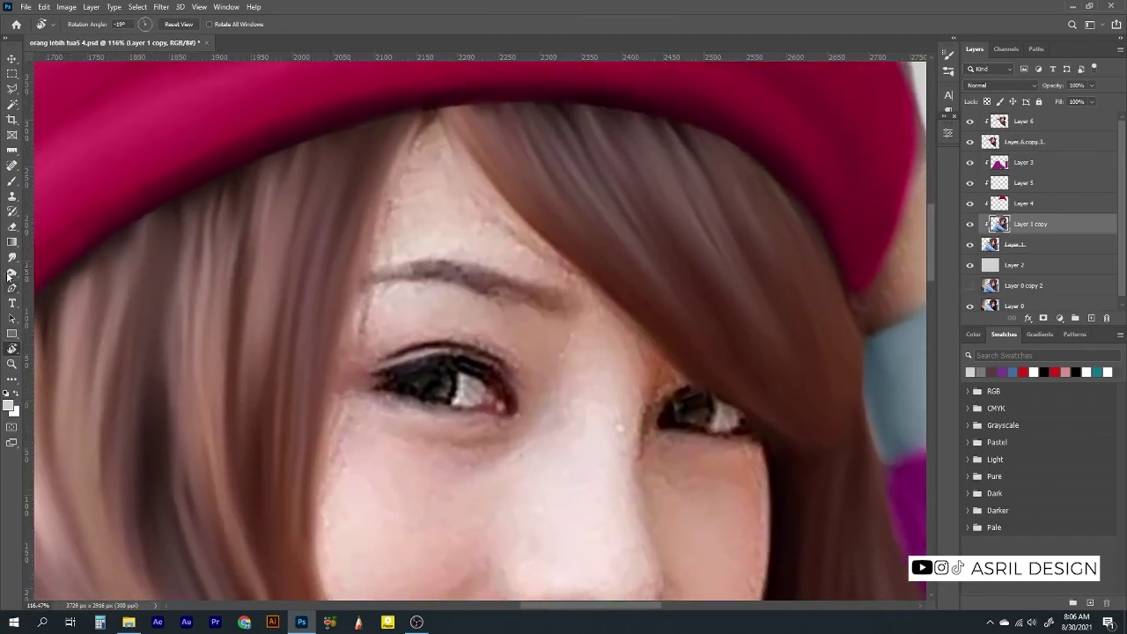
key(o)
scroll(528, 308, up, 2)
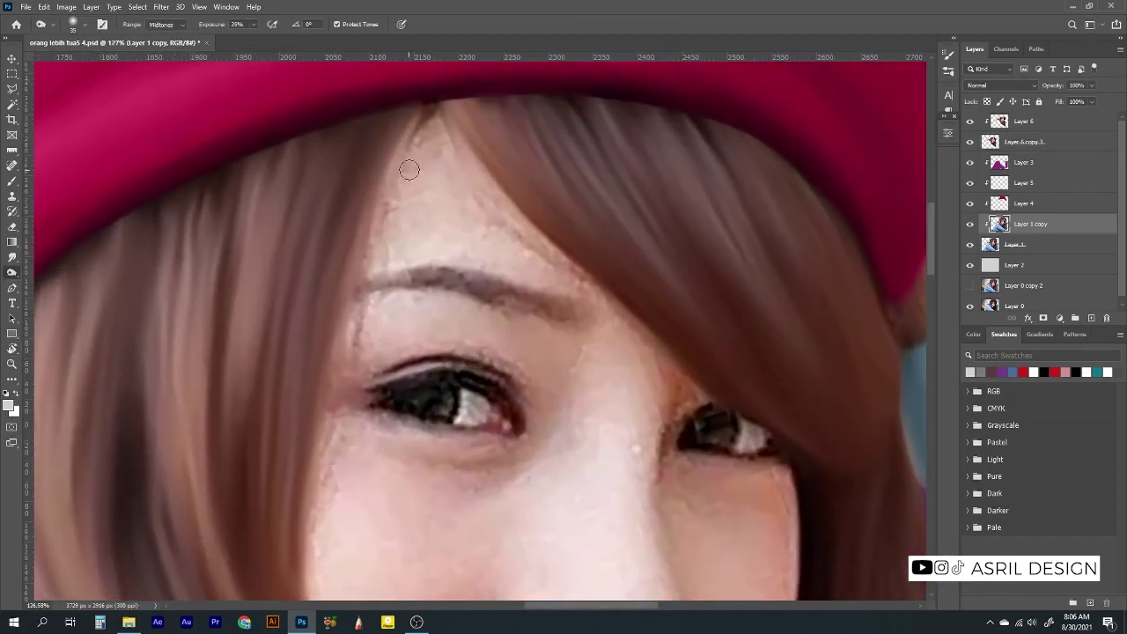
click(19, 260)
On Layer 6 at 27% smudge strength, smooth the hairline, eyebrow and under-eye skin
click(1015, 122)
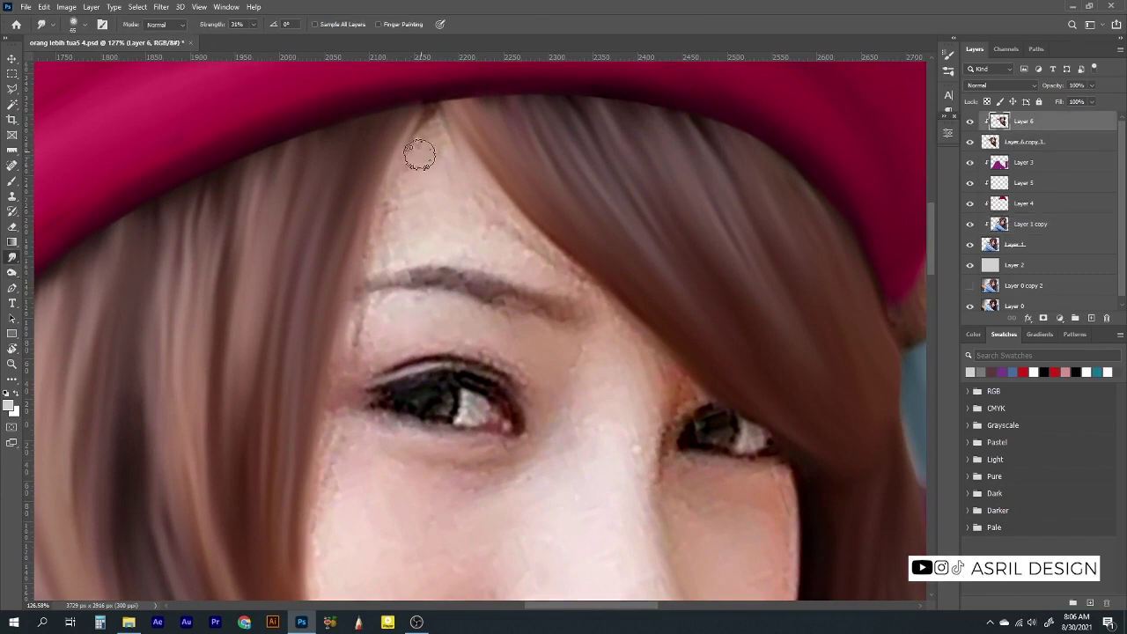
key(2)
key(7)
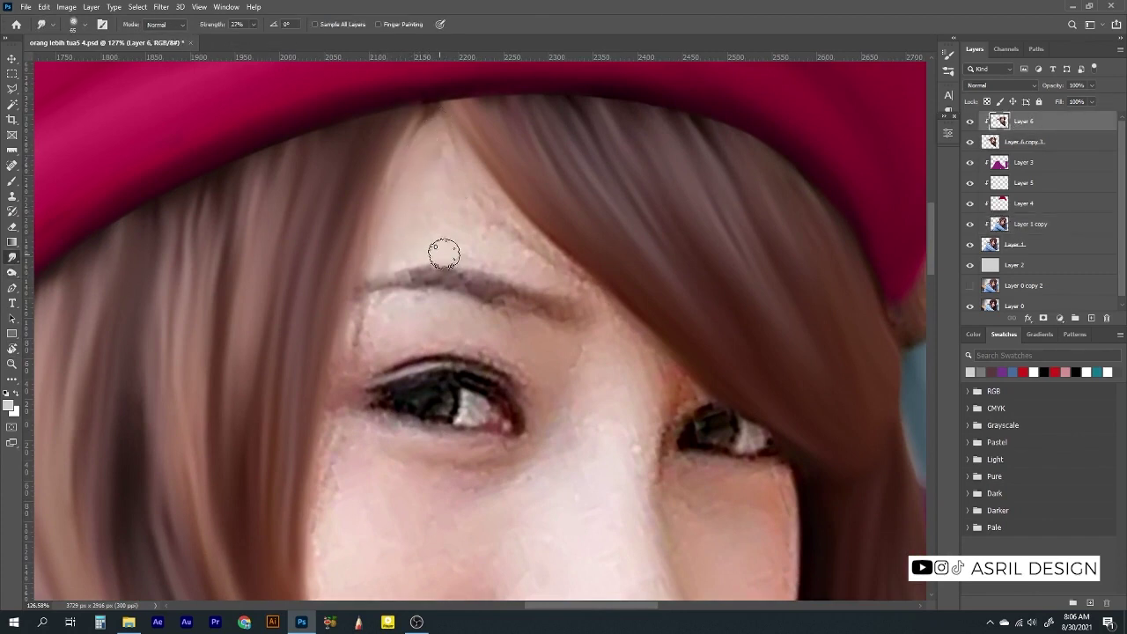
drag(461, 251, 543, 252)
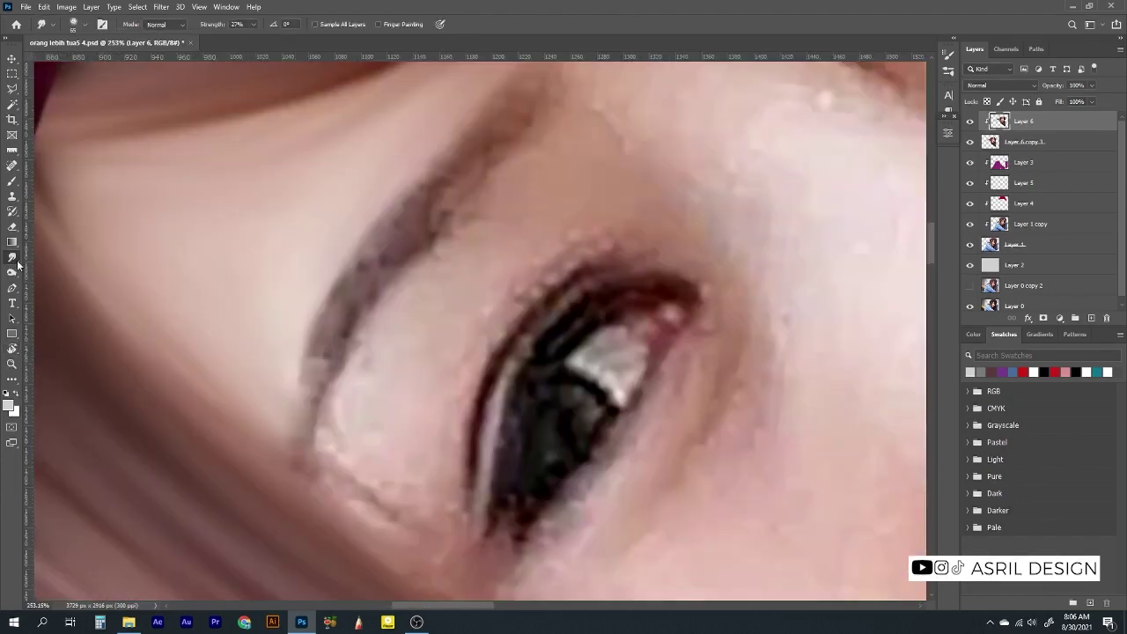
drag(511, 151, 307, 422)
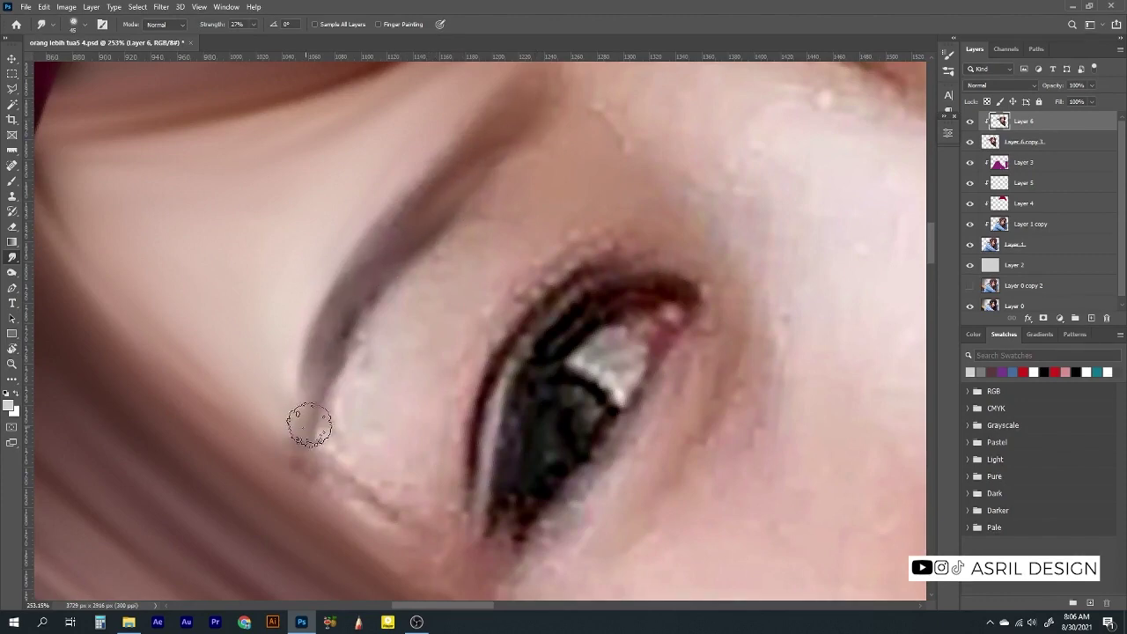
mouse_move(480, 185)
mouse_down()
mouse_move(352, 411)
mouse_move(463, 267)
mouse_move(361, 470)
mouse_move(448, 477)
mouse_move(596, 253)
mouse_move(410, 484)
mouse_up()
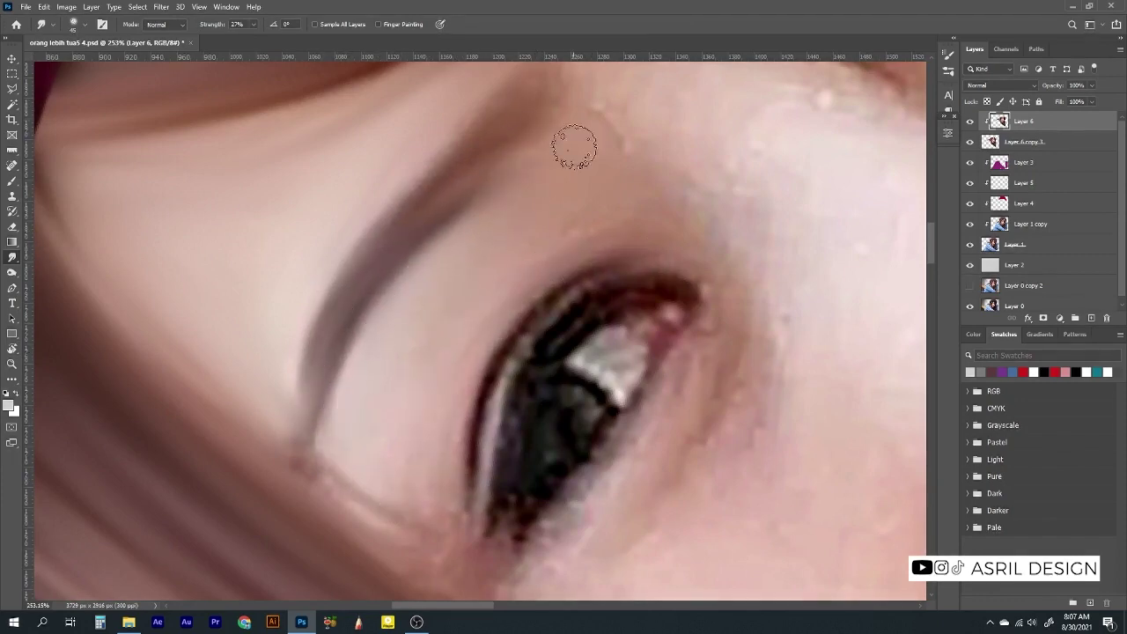
Smooth the upper eyelid and eyelid crease of the other eye
drag(546, 110, 440, 308)
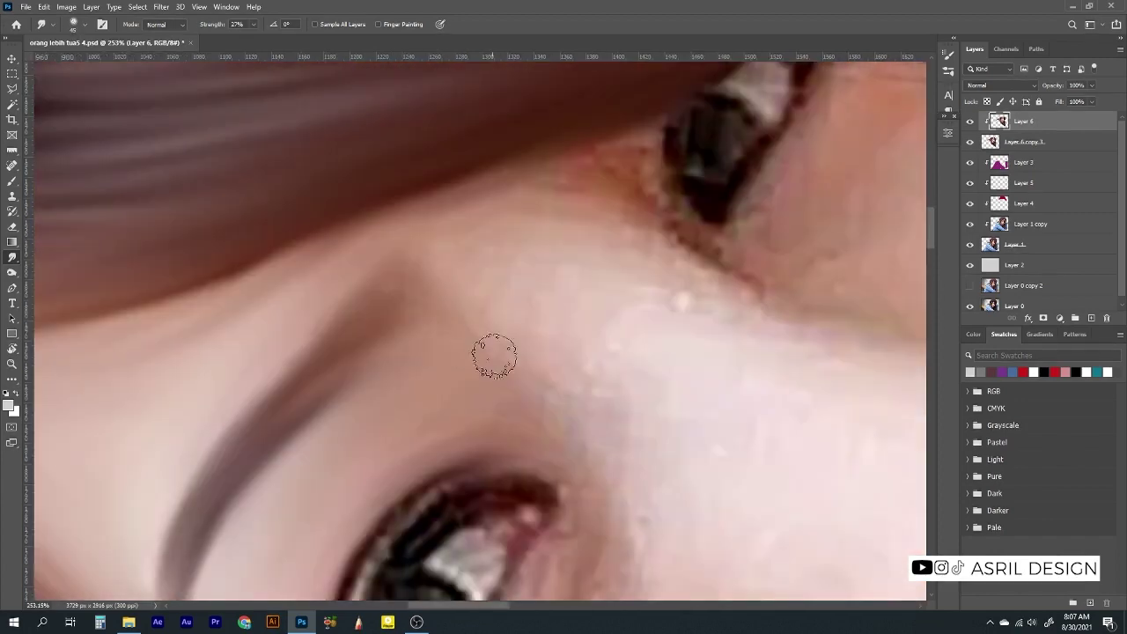
drag(695, 256, 517, 338)
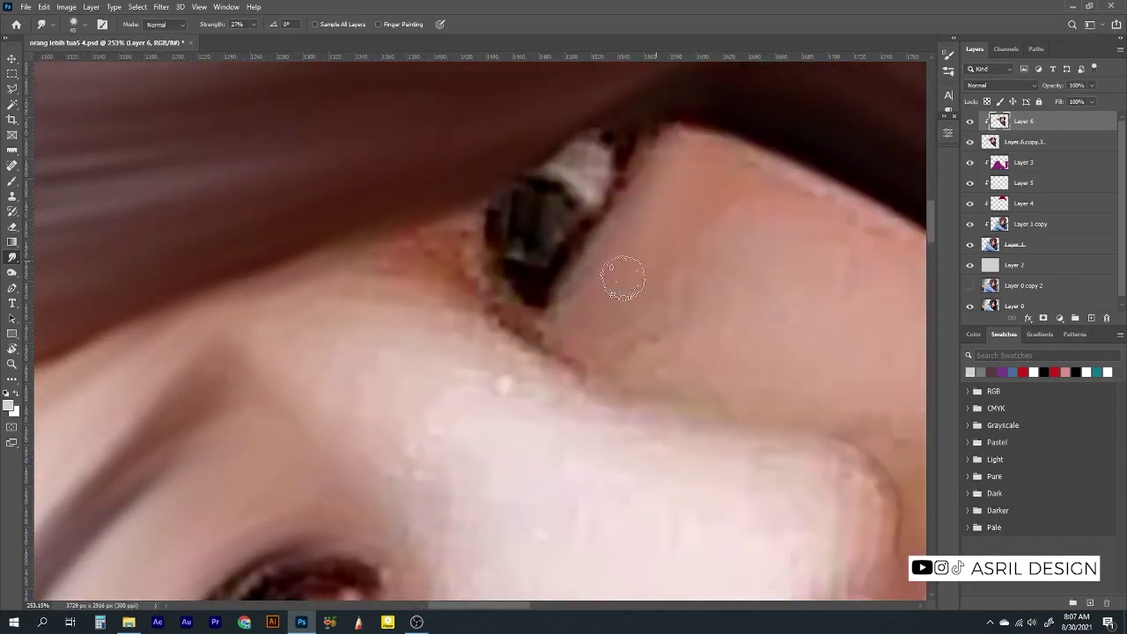
mouse_move(647, 209)
mouse_down()
mouse_move(646, 171)
mouse_move(631, 173)
mouse_move(684, 156)
mouse_up()
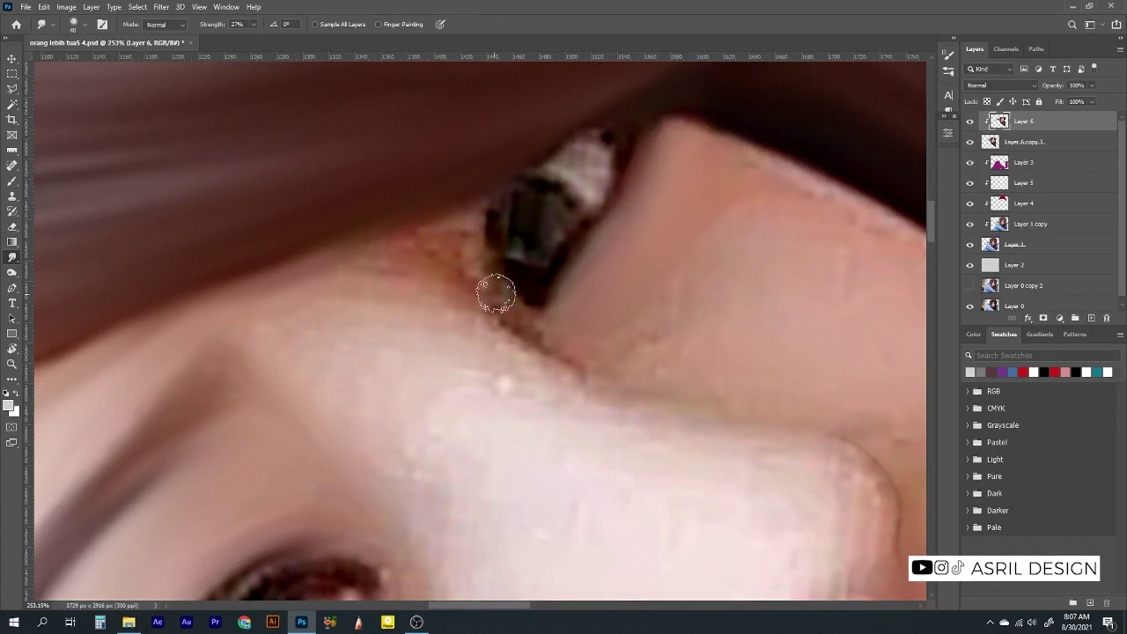
mouse_move(496, 294)
mouse_down()
mouse_move(567, 352)
mouse_move(472, 205)
mouse_move(448, 254)
mouse_move(478, 276)
mouse_move(428, 241)
mouse_move(429, 251)
mouse_up()
Tilt the view and smudge away the bright speck on the nose bridge
scroll(639, 395, down, 4)
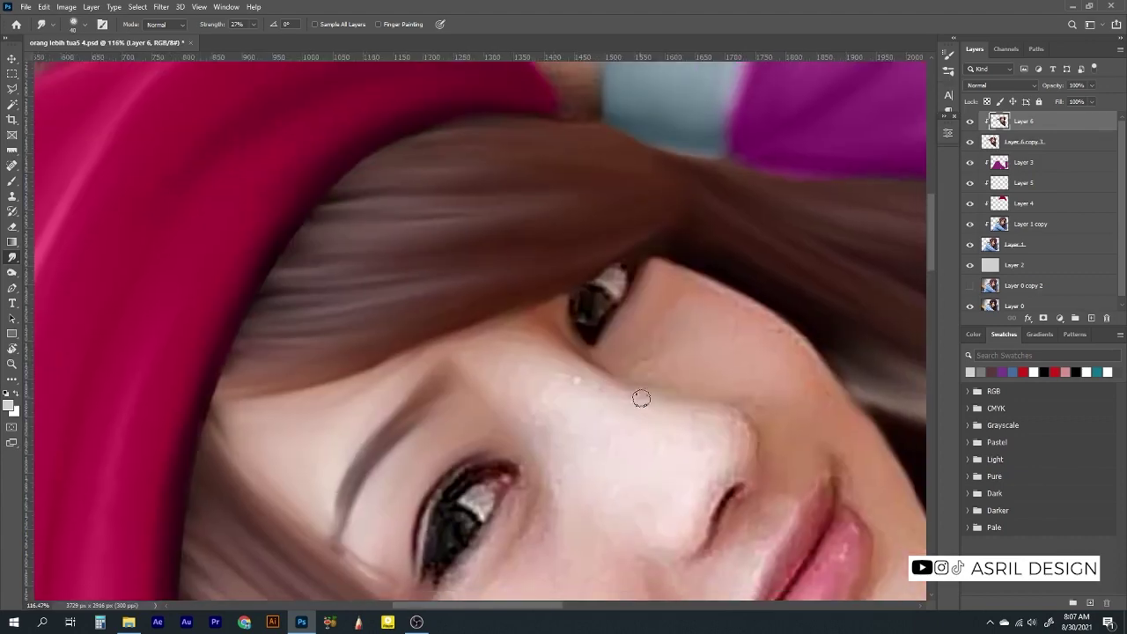
key(r)
drag(611, 432, 462, 179)
scroll(461, 179, up, 3)
click(13, 257)
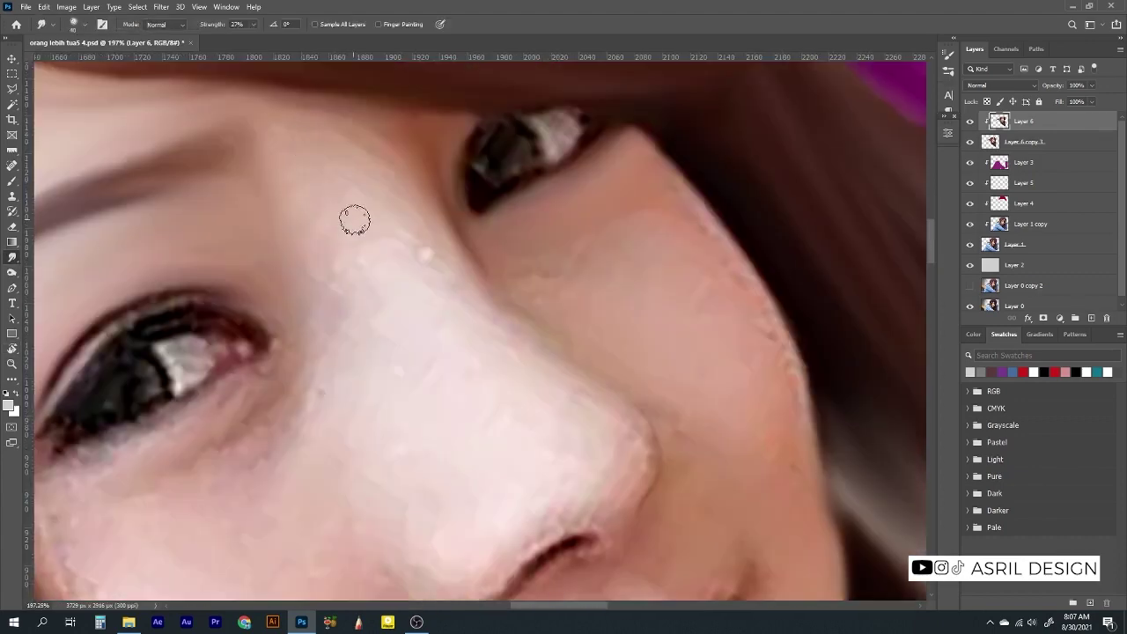
drag(355, 220, 402, 214)
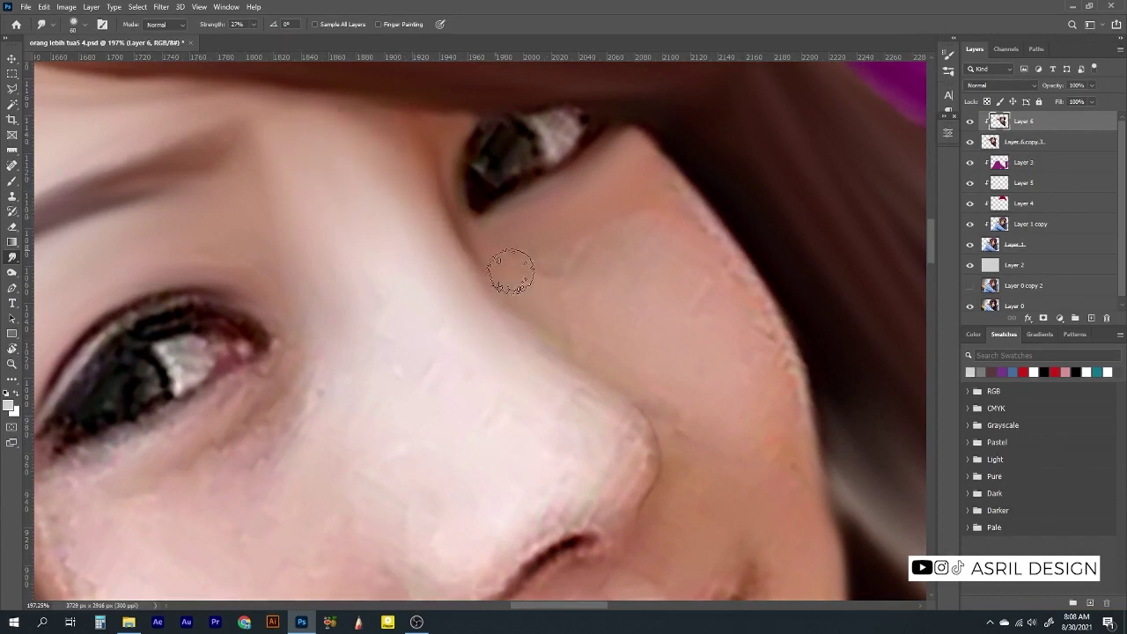
drag(722, 261, 593, 276)
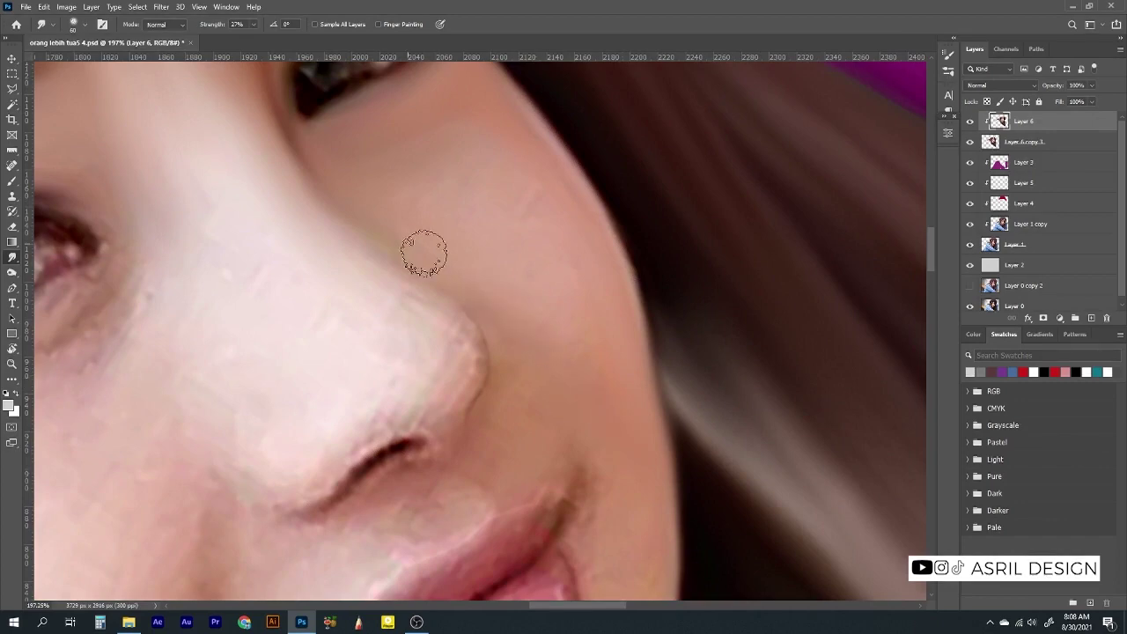
Raise smudge strength to 33% and smear the lower lip highlight smoother
scroll(596, 418, down, 5)
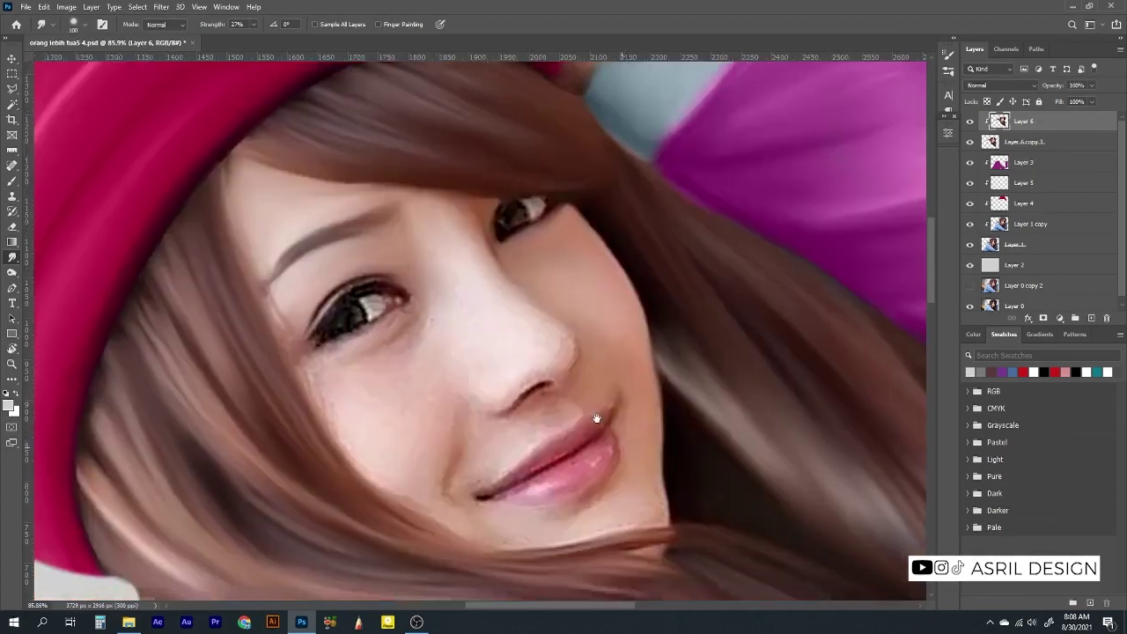
scroll(596, 418, up, 5)
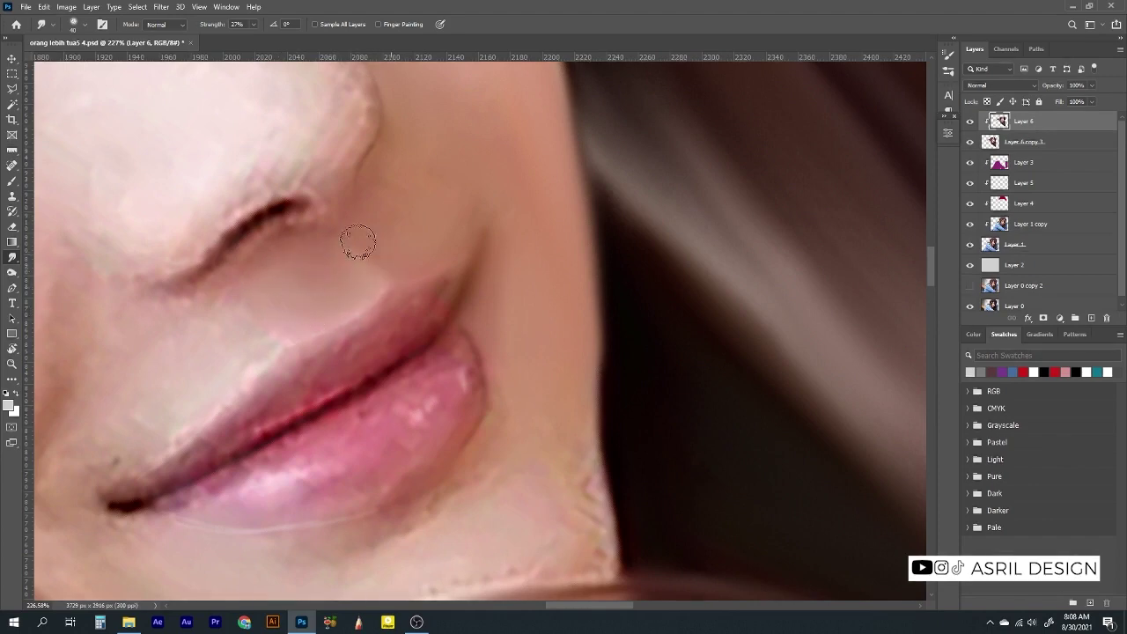
scroll(414, 229, down, 3)
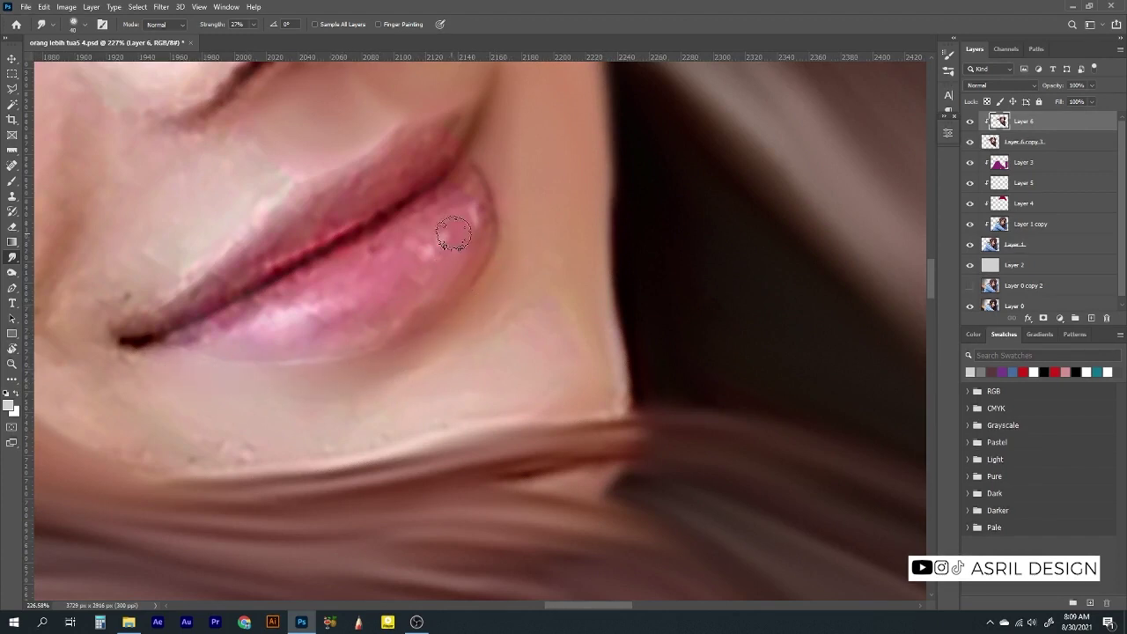
key(3)
key(3)
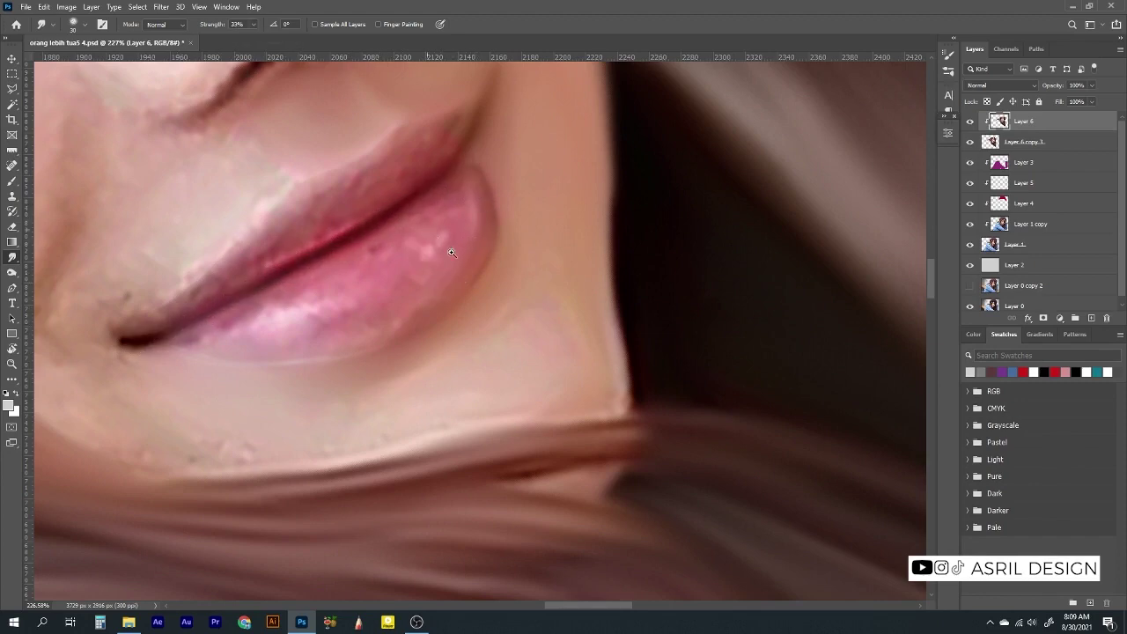
drag(451, 253, 457, 251)
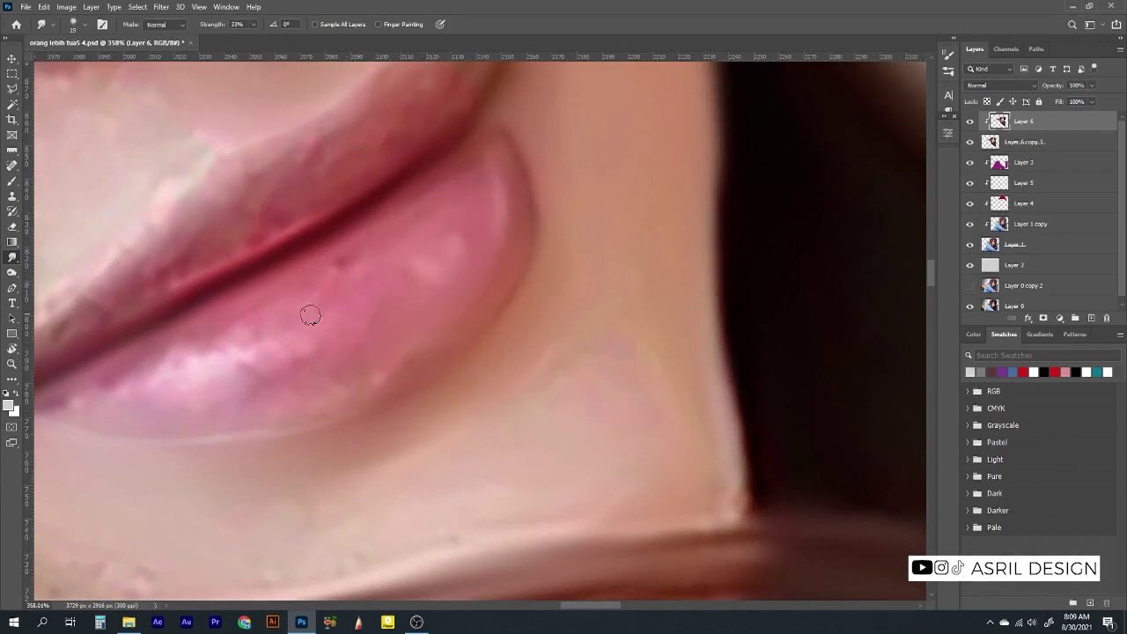
drag(188, 386, 299, 307)
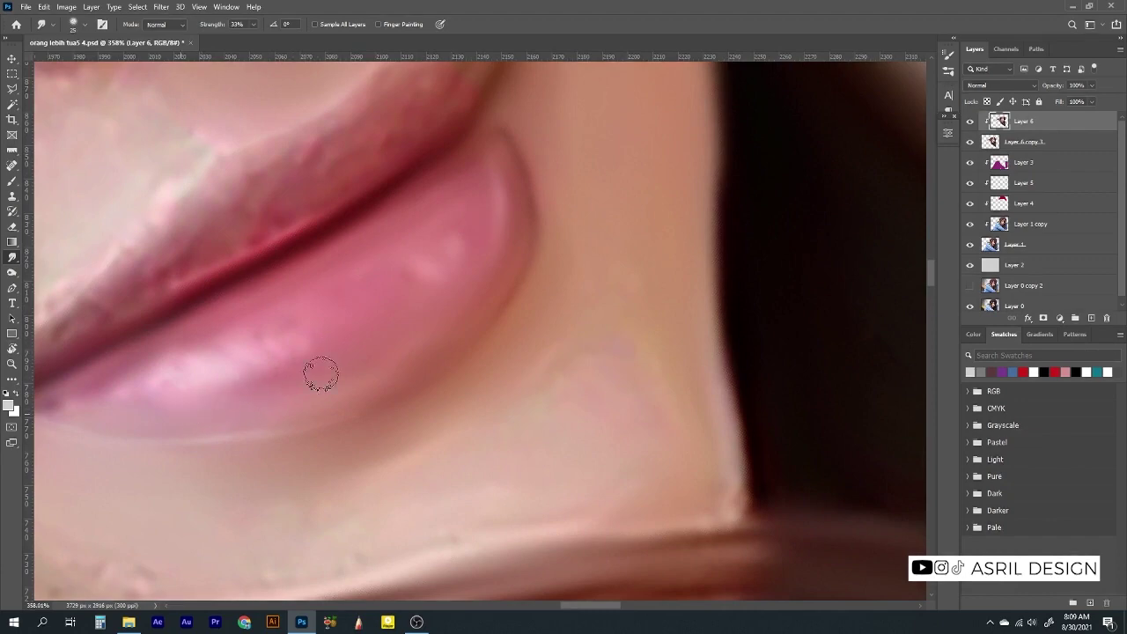
Smooth the left part of the lower lip
scroll(423, 229, left, 5)
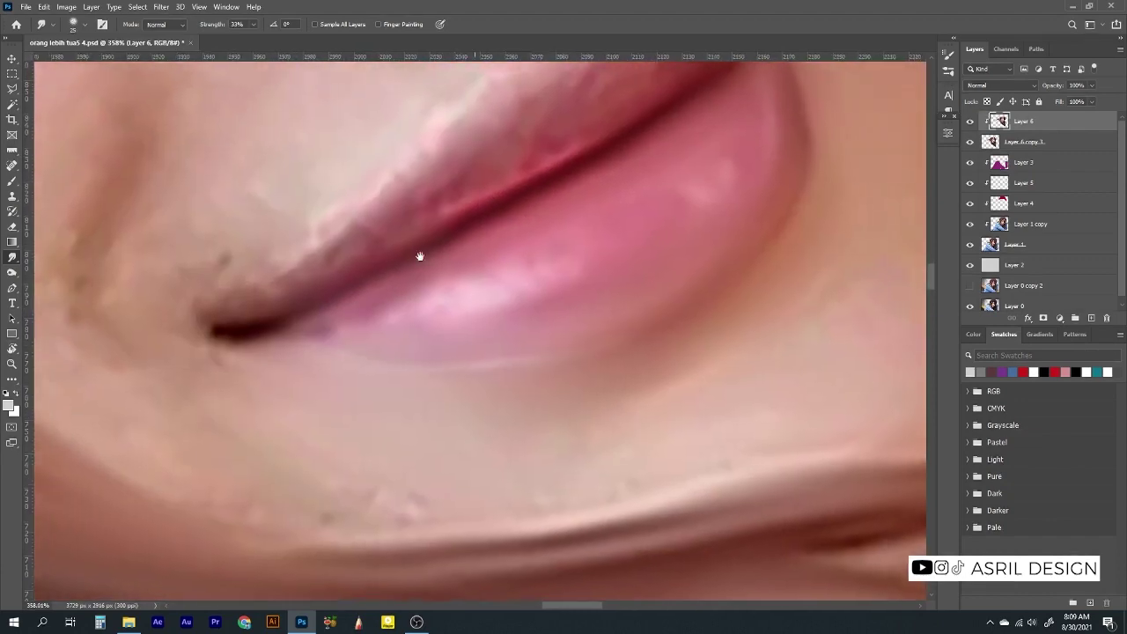
scroll(433, 351, up, 2)
scroll(433, 351, right, 2)
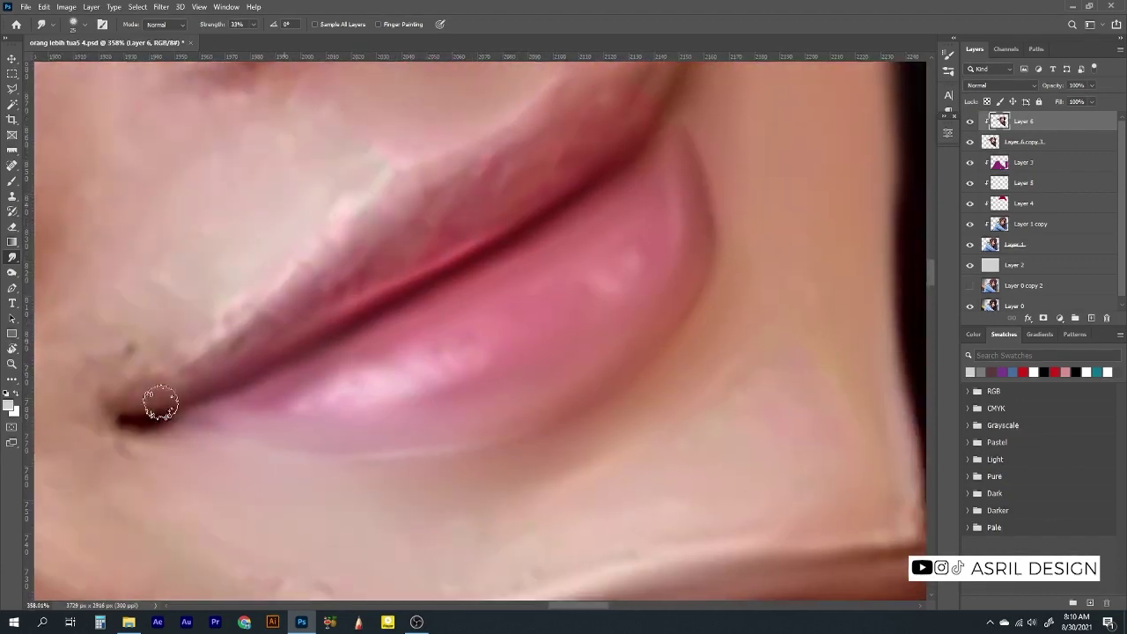
scroll(264, 352, right, 3)
scroll(264, 353, up, 1)
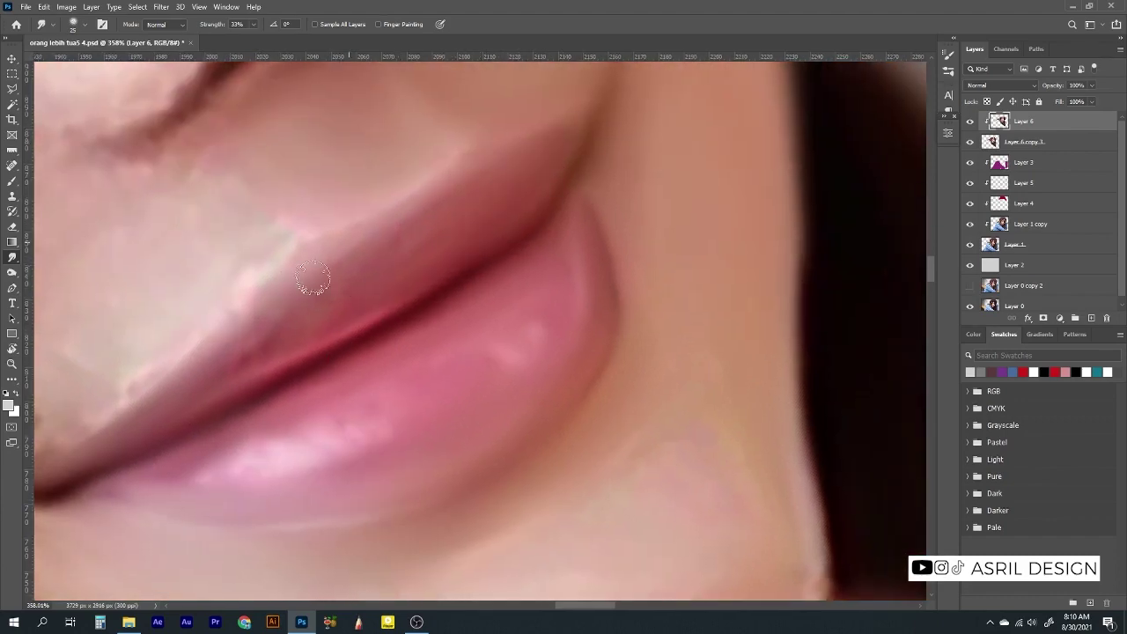
scroll(443, 258, down, 2)
scroll(443, 258, left, 3)
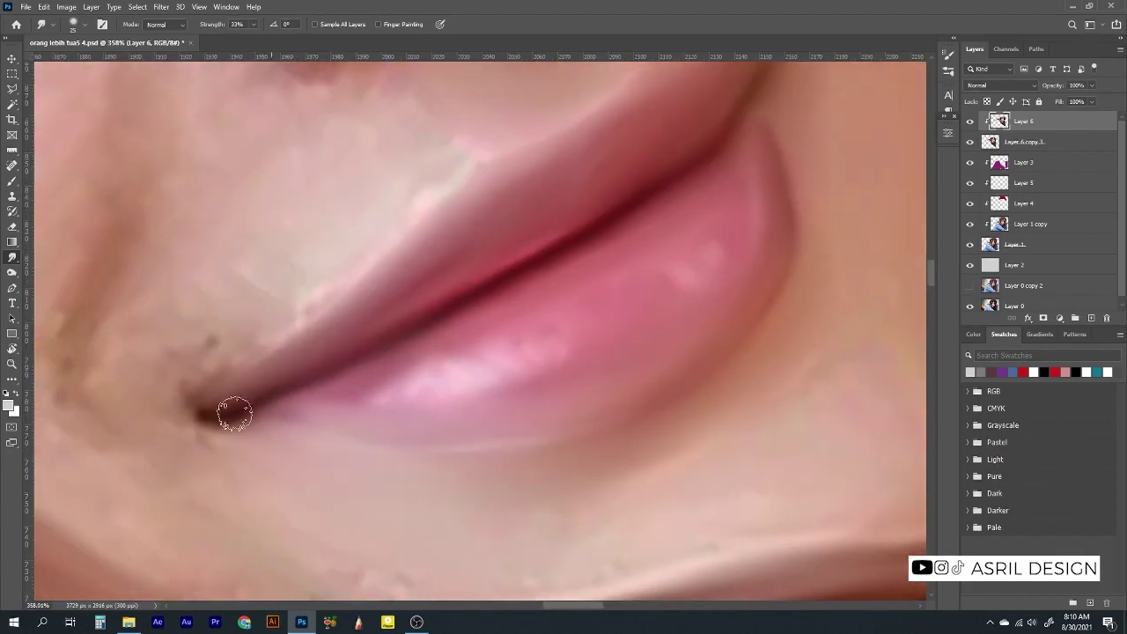
scroll(441, 273, up, 2)
scroll(440, 273, right, 3)
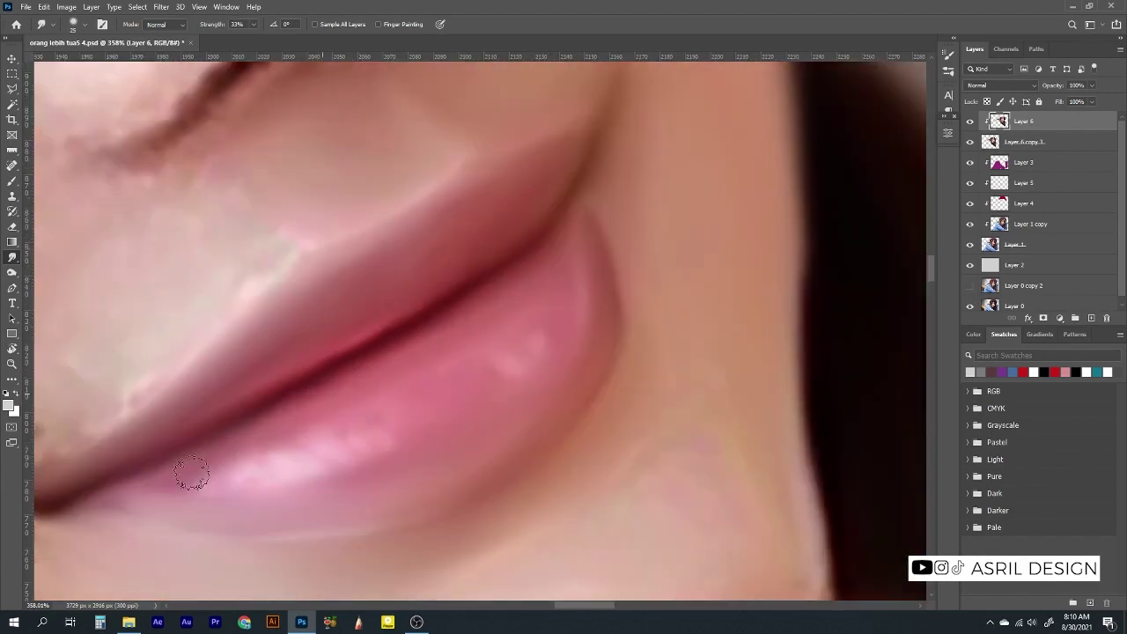
drag(191, 474, 375, 478)
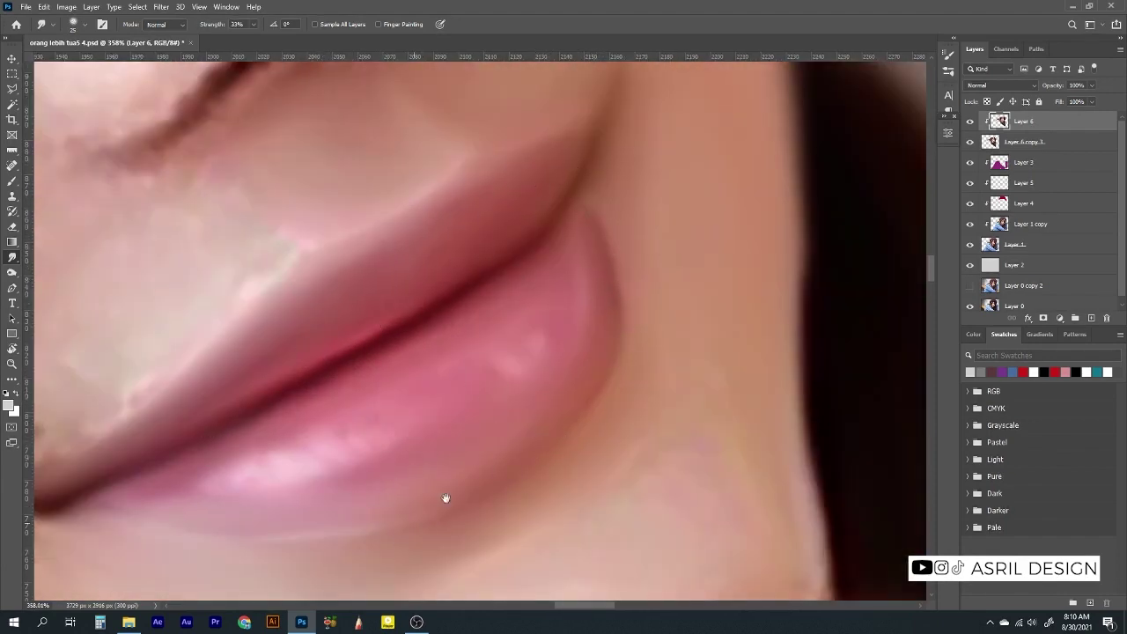
Smooth the skin beside the lip up toward the nostril and near the lip corner
scroll(445, 499, down, 3)
scroll(446, 499, left, 2)
scroll(543, 414, down, 5)
drag(542, 414, 59, 264)
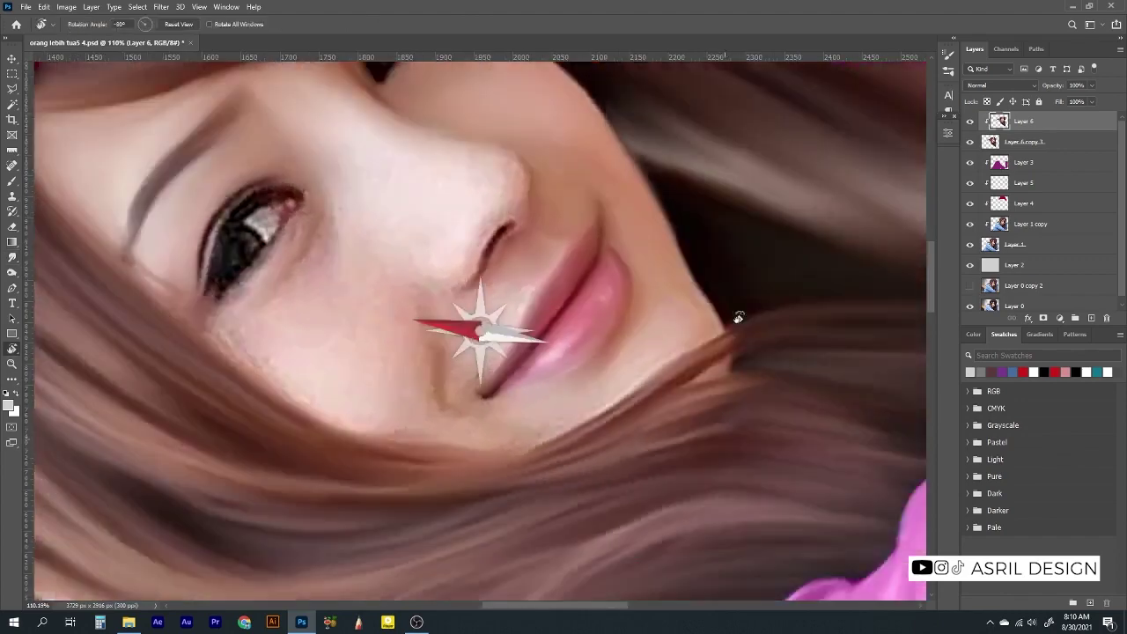
scroll(651, 243, up, 3)
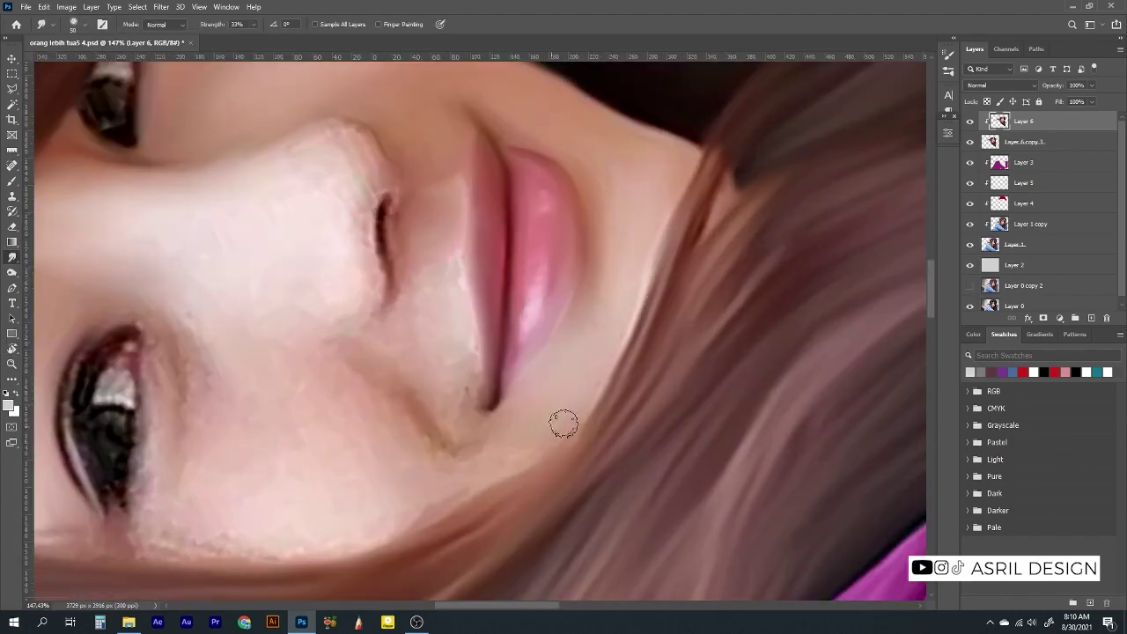
drag(456, 309, 406, 219)
drag(449, 324, 375, 360)
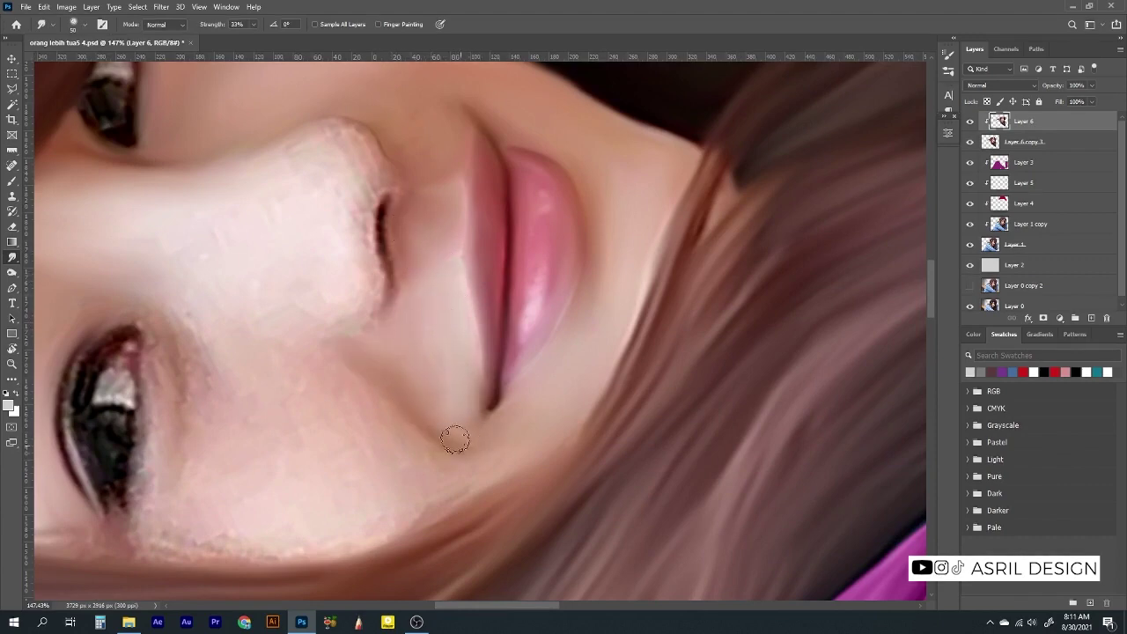
scroll(596, 232, down, 3)
mouse_move(596, 232)
mouse_down()
mouse_move(599, 216)
mouse_move(553, 315)
mouse_up()
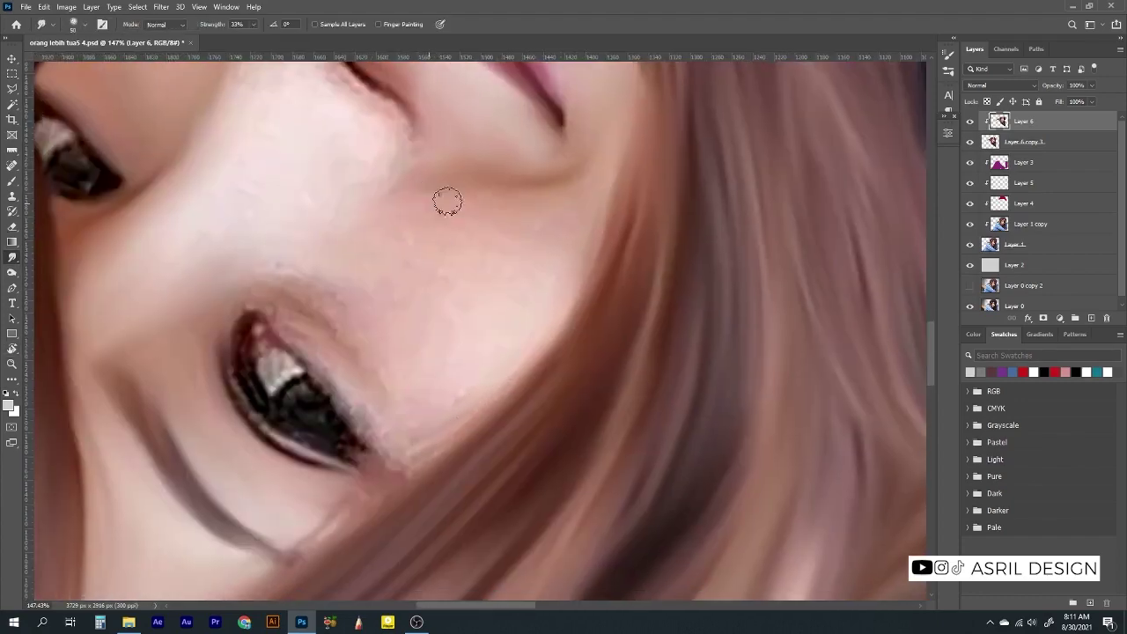
Smooth the skin below the eye corner and the cheek with an 80-size brush
mouse_move(447, 202)
mouse_down()
mouse_move(593, 370)
mouse_move(377, 402)
mouse_move(387, 387)
mouse_up()
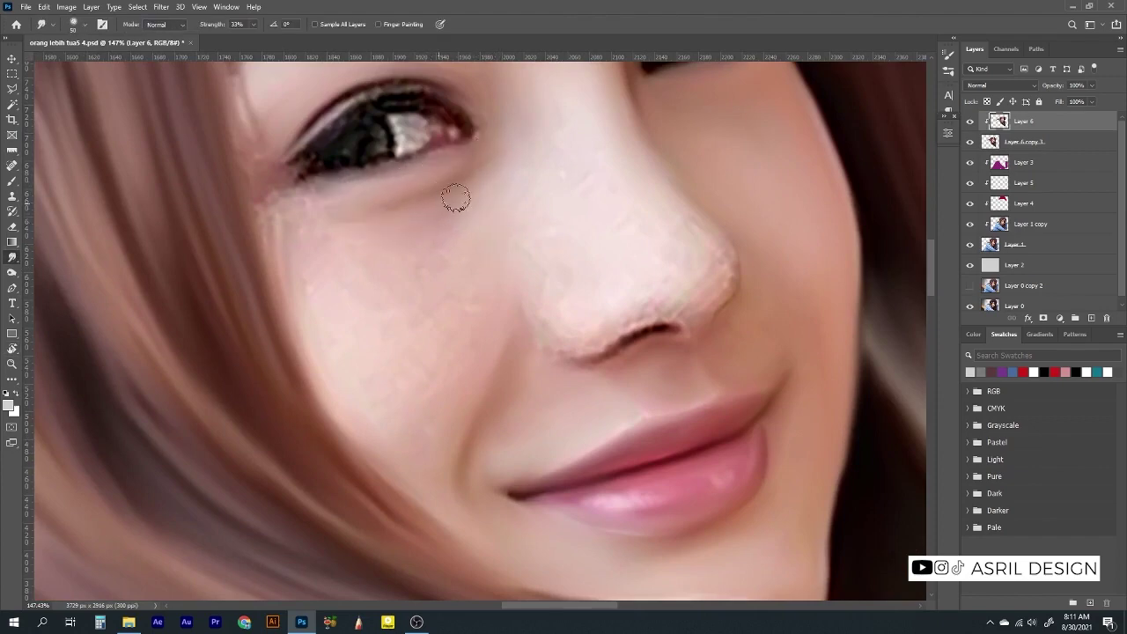
mouse_move(295, 197)
mouse_down()
mouse_move(277, 219)
mouse_move(292, 196)
mouse_up()
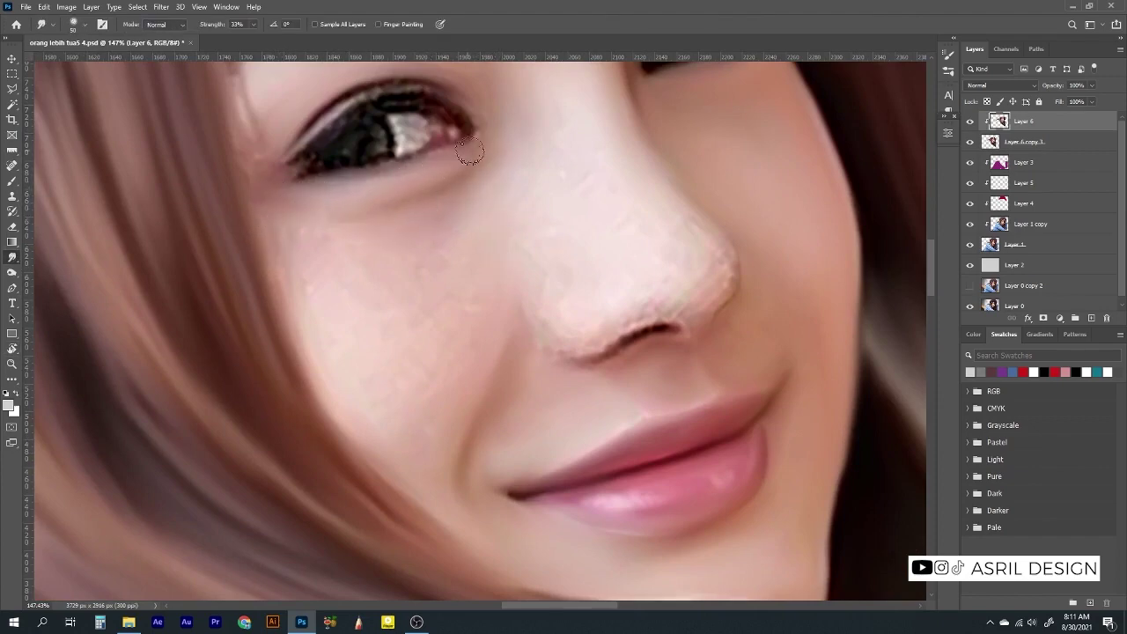
key(bracketright)
key(bracketright)
key(bracketright)
mouse_move(496, 285)
mouse_down()
mouse_move(514, 167)
mouse_move(317, 327)
mouse_move(432, 228)
mouse_up()
At 48% strength, soften the eye's catchlight and blend the upper eyelid and iris outline
scroll(510, 272, up, 3)
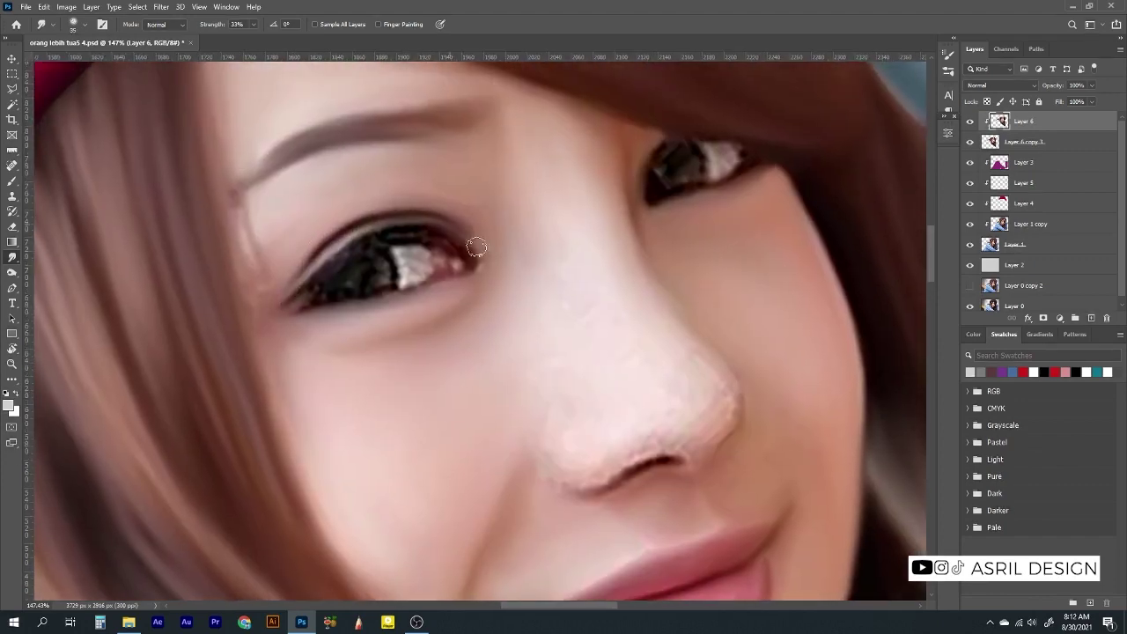
scroll(385, 245, up, 1)
scroll(674, 314, up, 1)
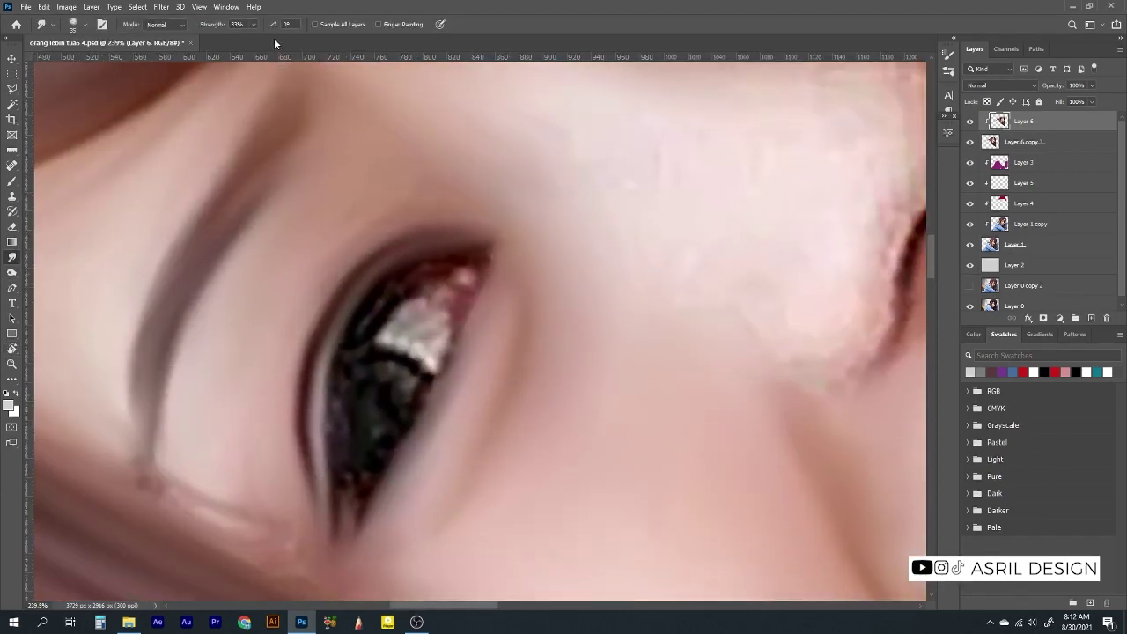
drag(256, 36, 263, 36)
mouse_move(478, 295)
mouse_down()
mouse_move(431, 361)
mouse_move(414, 313)
mouse_move(445, 330)
mouse_up()
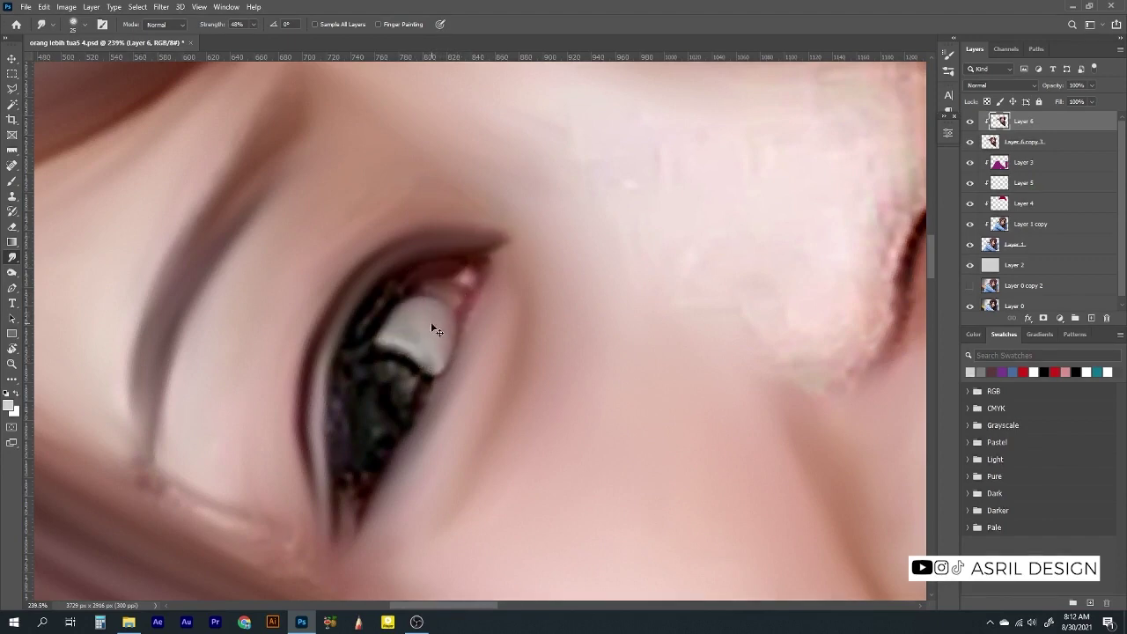
scroll(462, 278, up, 2)
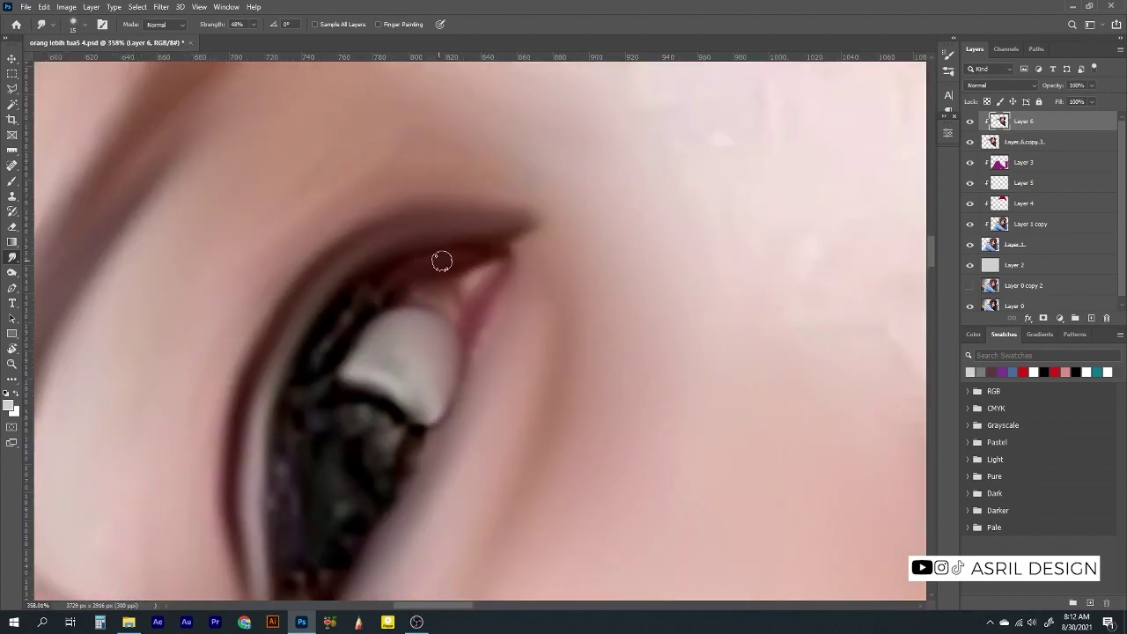
mouse_move(480, 286)
mouse_down()
mouse_move(390, 297)
mouse_move(317, 377)
mouse_move(344, 335)
mouse_move(292, 434)
mouse_up()
Smooth the iris texture and edges, and the upper eyelid shading
scroll(282, 504, down, 3)
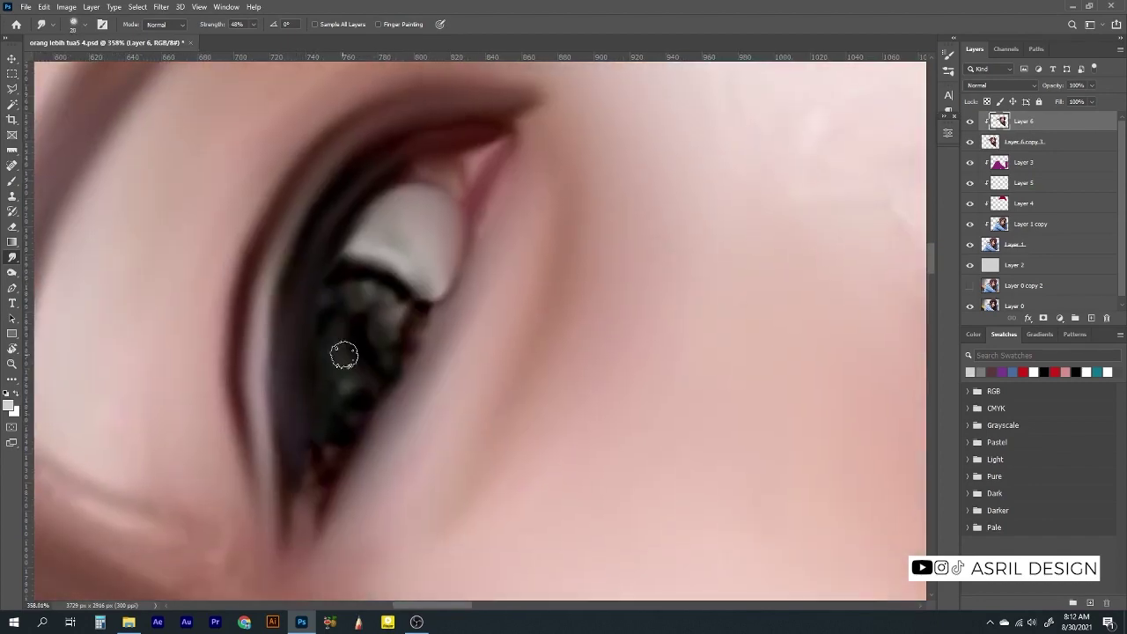
mouse_move(345, 322)
mouse_down()
mouse_move(390, 291)
mouse_move(372, 411)
mouse_move(443, 305)
mouse_up()
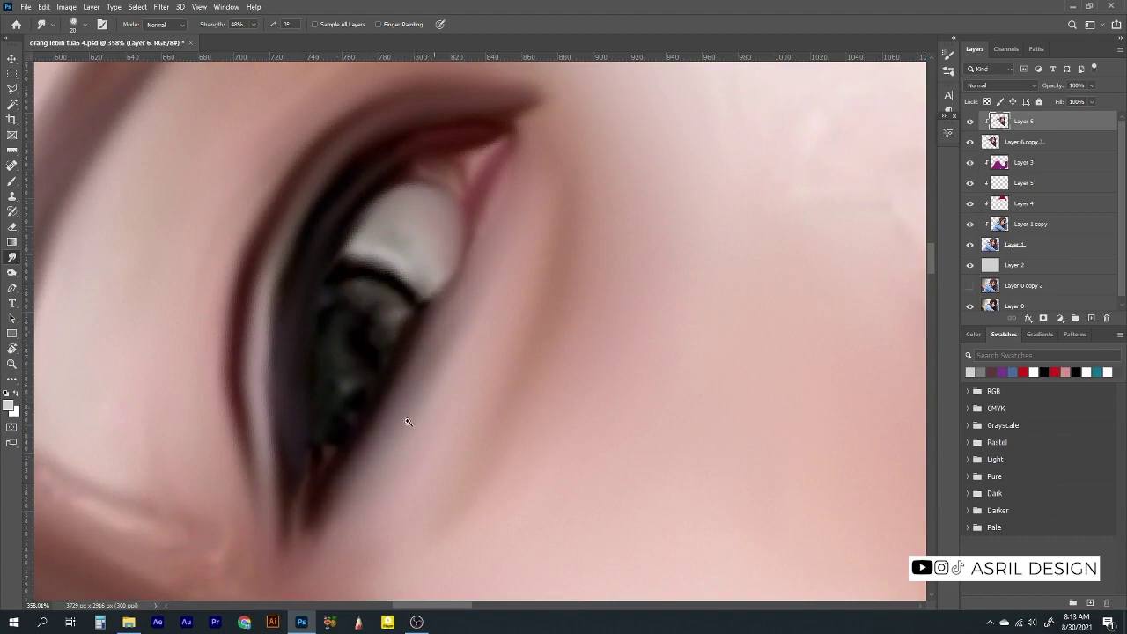
scroll(435, 350, down, 5)
drag(435, 350, 467, 304)
scroll(470, 373, up, 10)
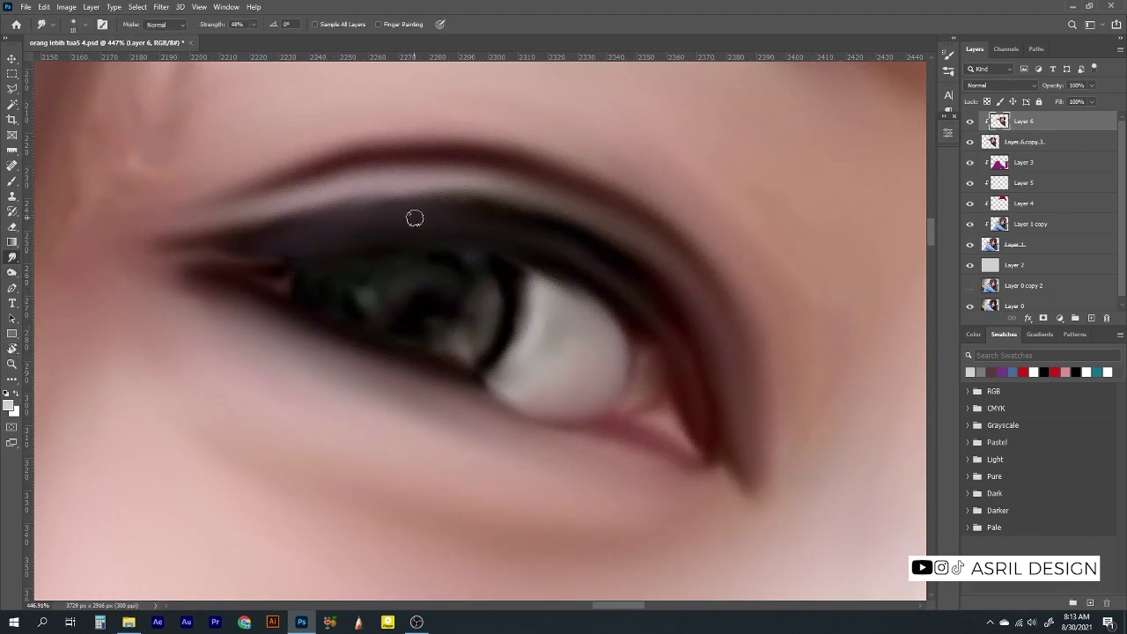
drag(467, 269, 461, 354)
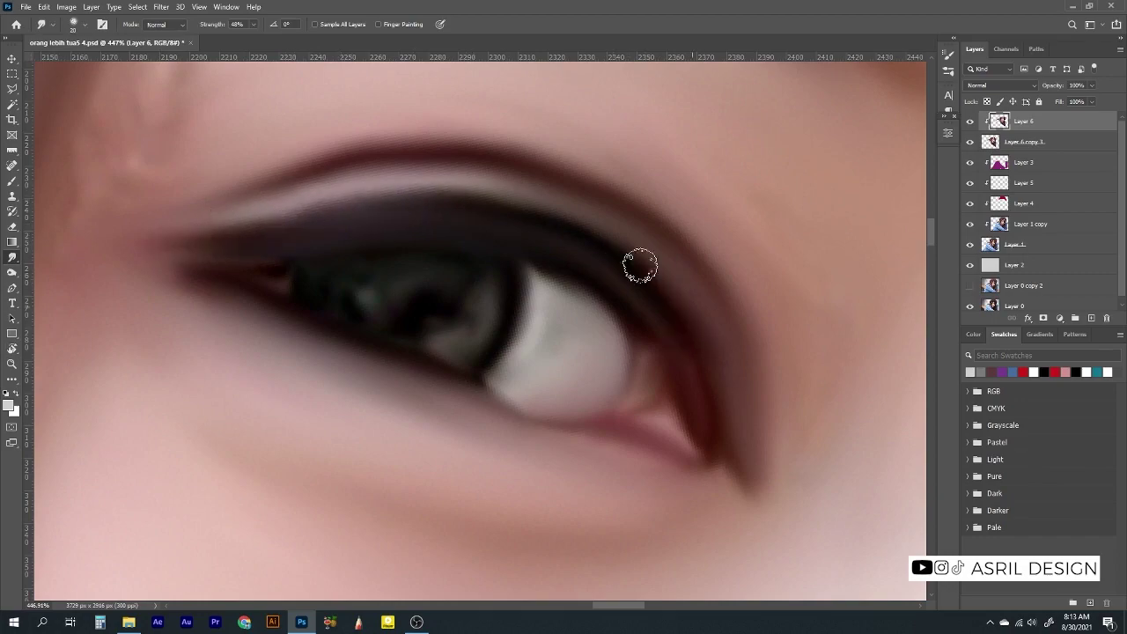
drag(639, 261, 431, 294)
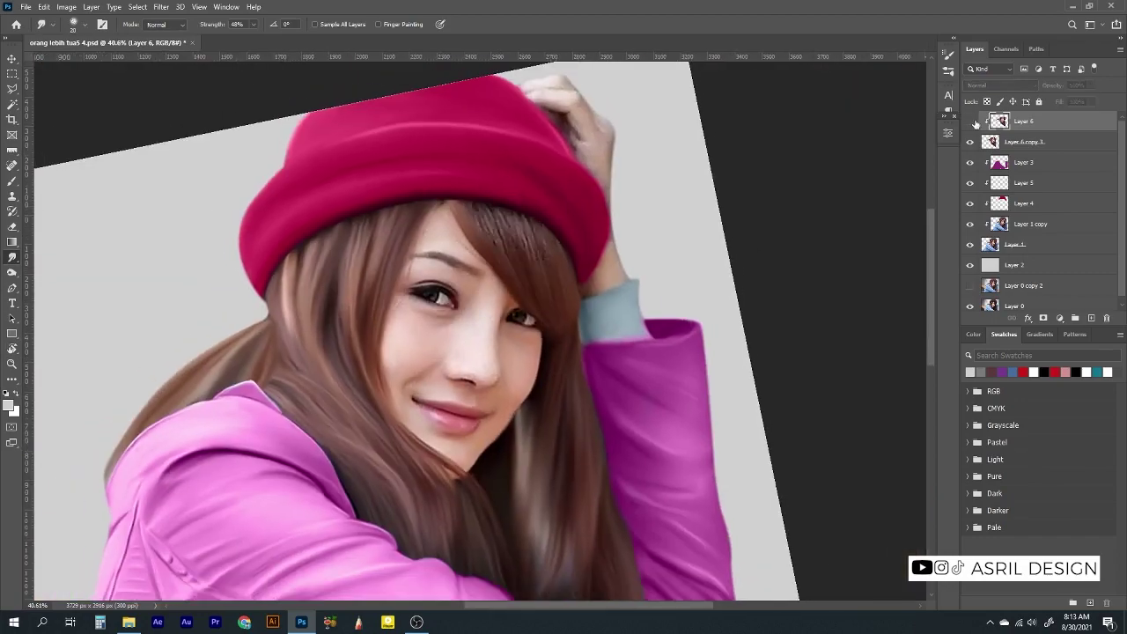
Angle the view and lighten and blend the lower lash line
click(972, 122)
scroll(531, 390, up, 10)
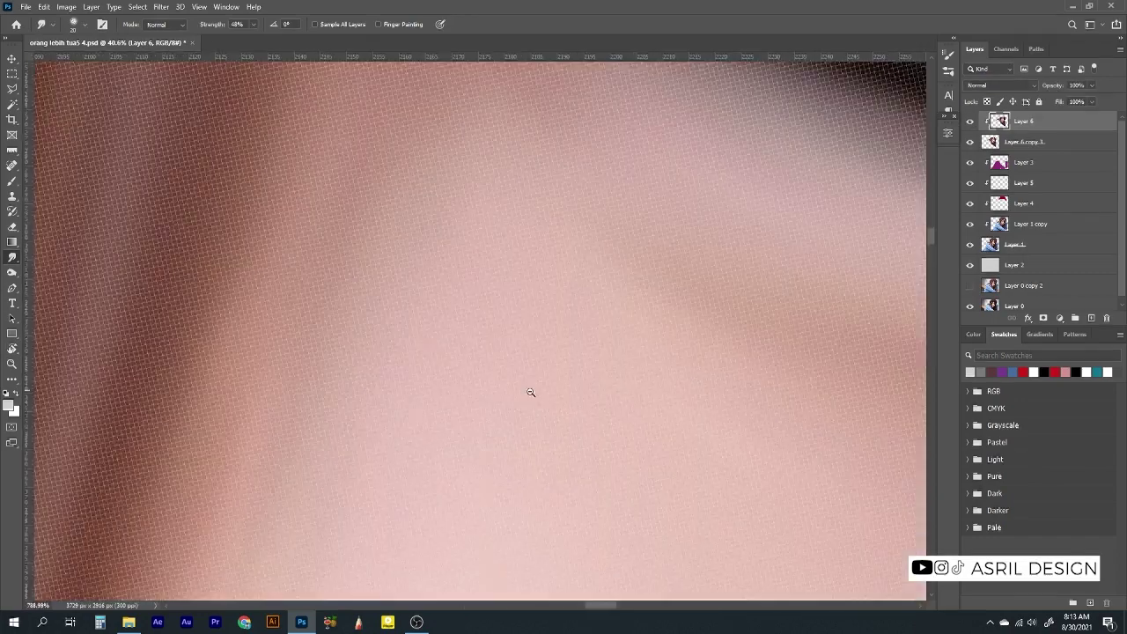
scroll(531, 378, down, 5)
drag(531, 379, 532, 256)
scroll(531, 255, up, 4)
key(r)
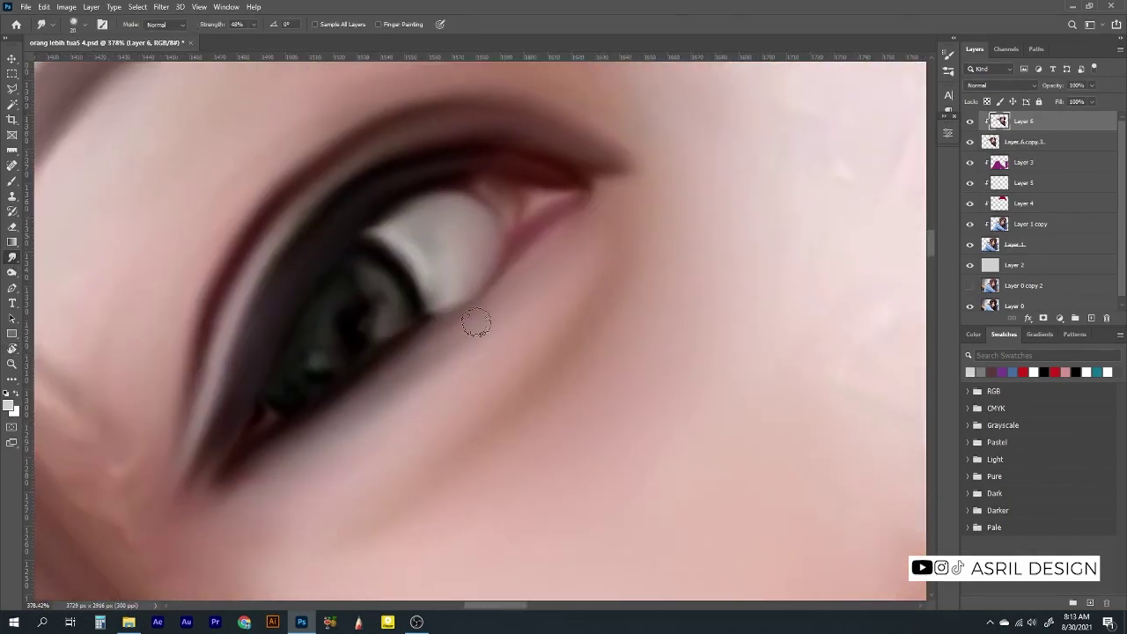
drag(252, 477, 296, 291)
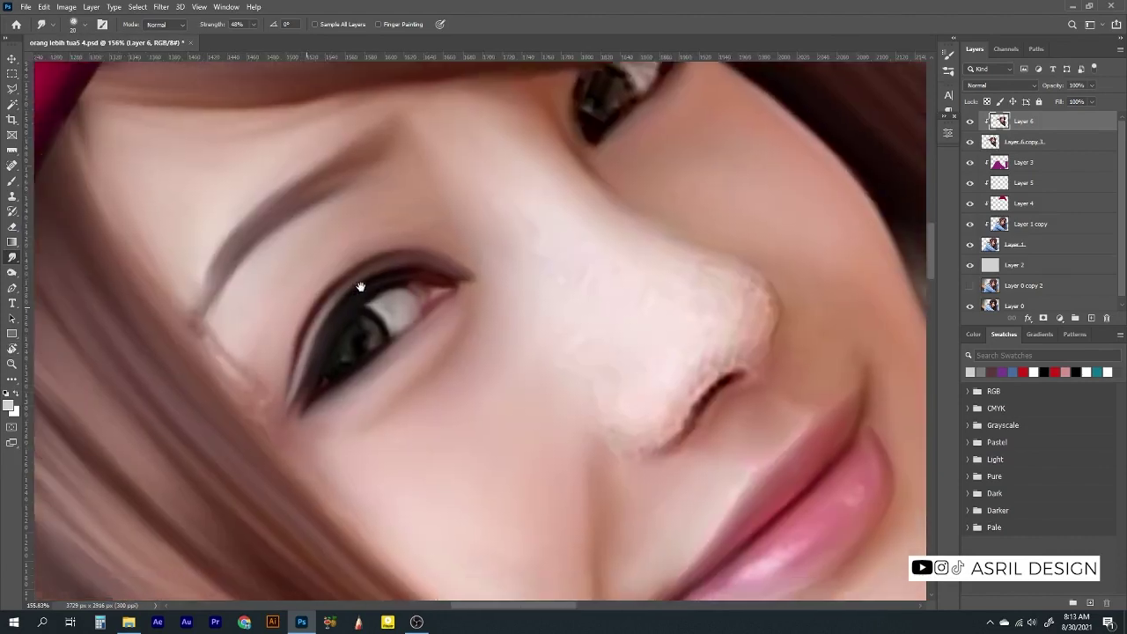
scroll(378, 361, down, 5)
Blend the eyebrow-tail skin, then smudge the dark eye corner at 25% strength
drag(230, 328, 265, 405)
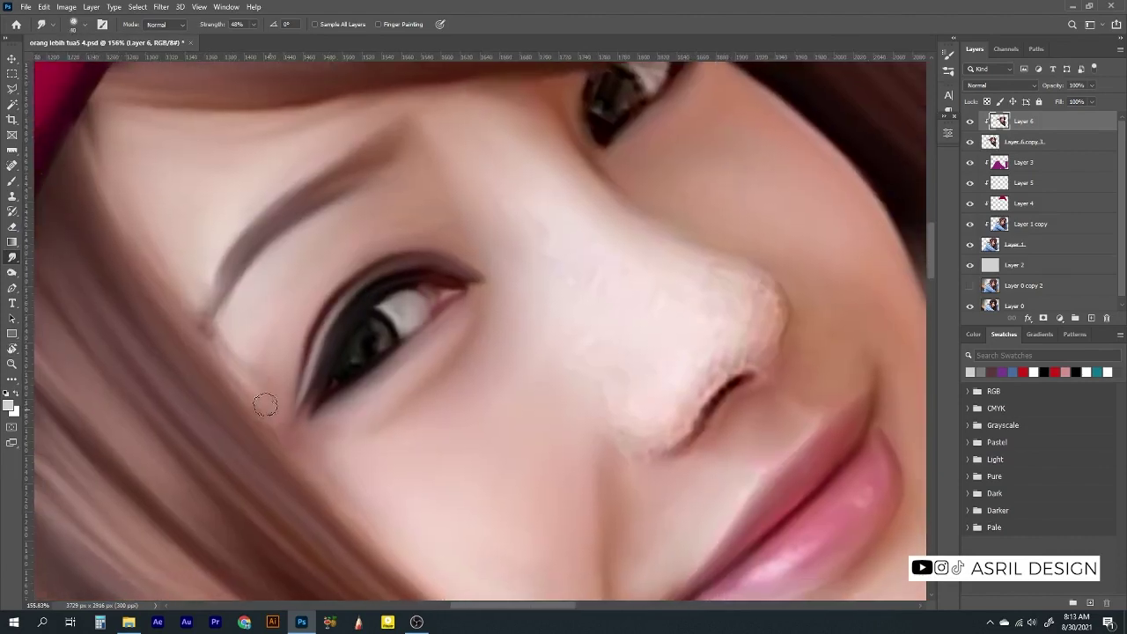
drag(249, 39, 238, 39)
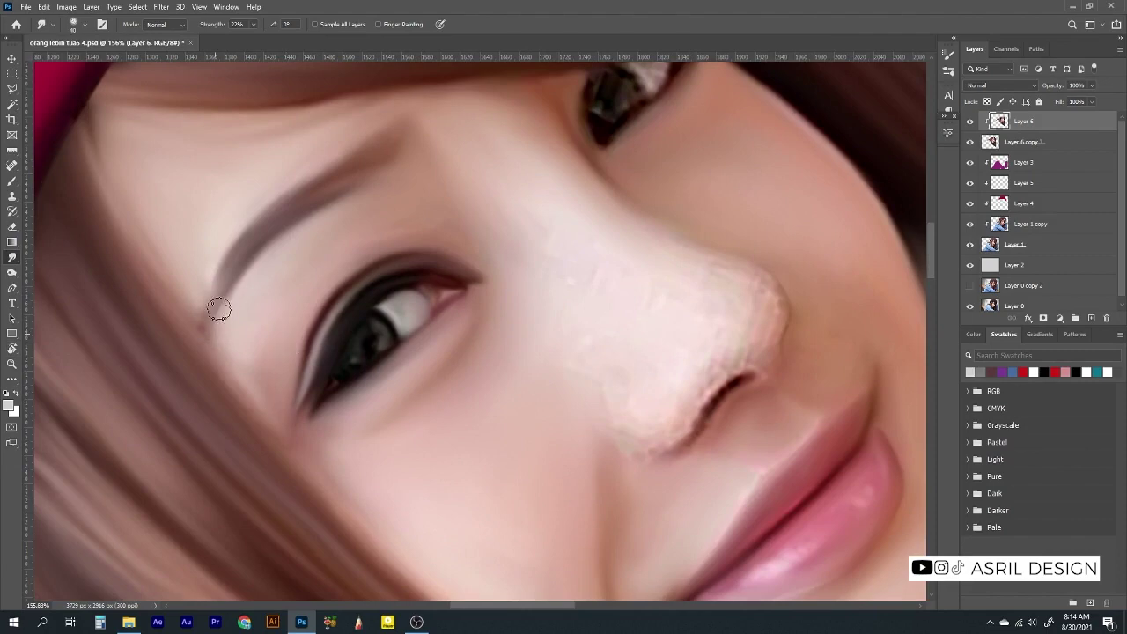
scroll(194, 328, up, 3)
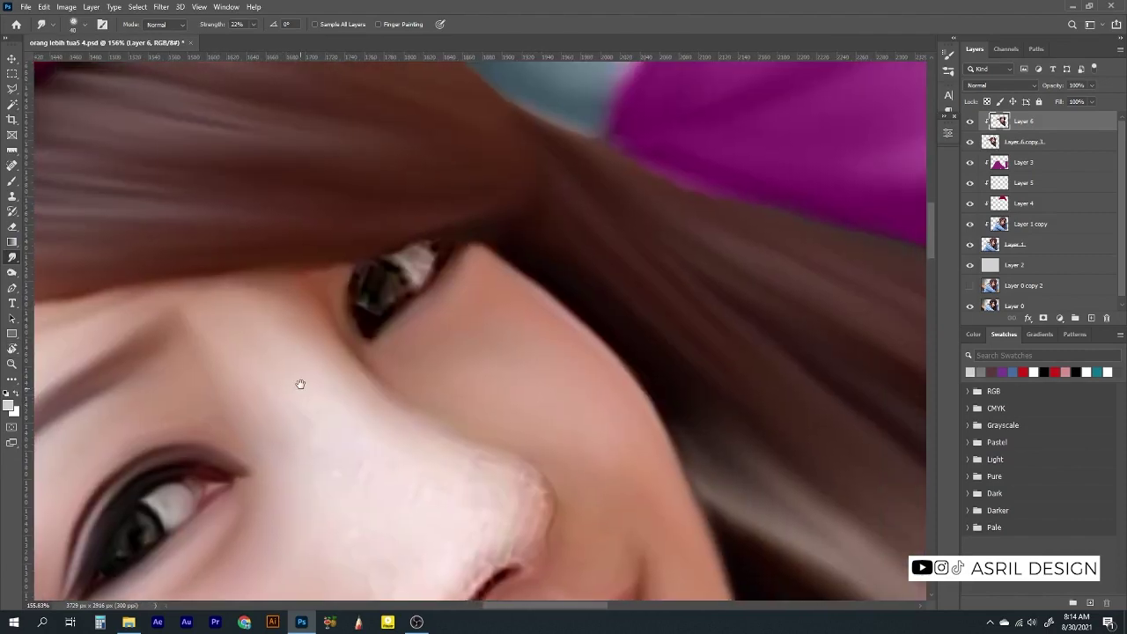
scroll(299, 382, up, 3)
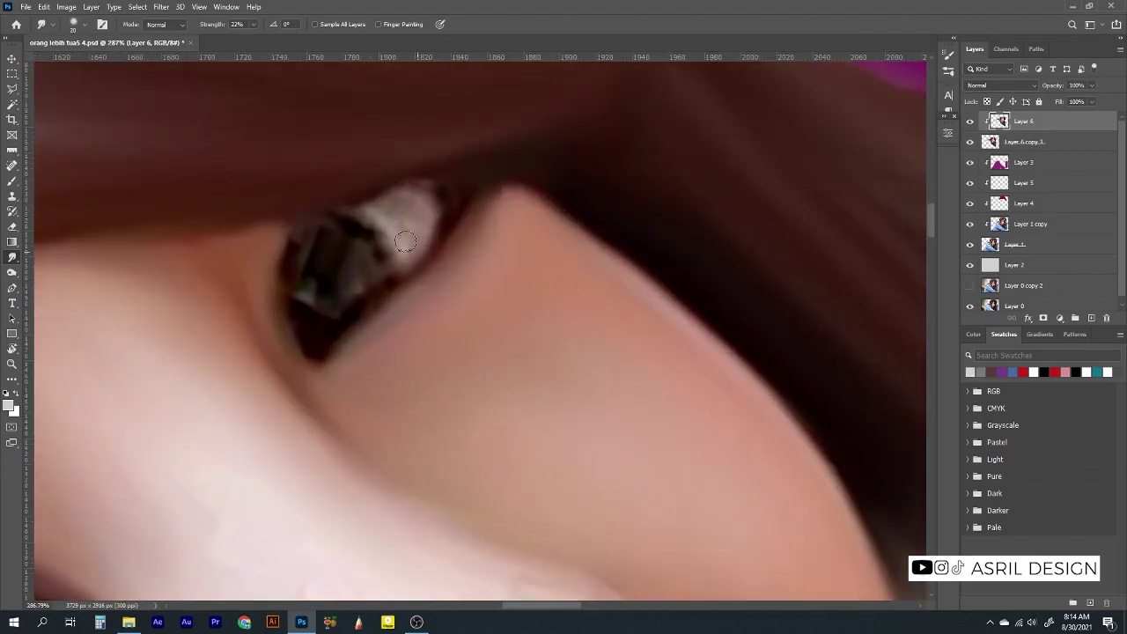
drag(253, 34, 257, 36)
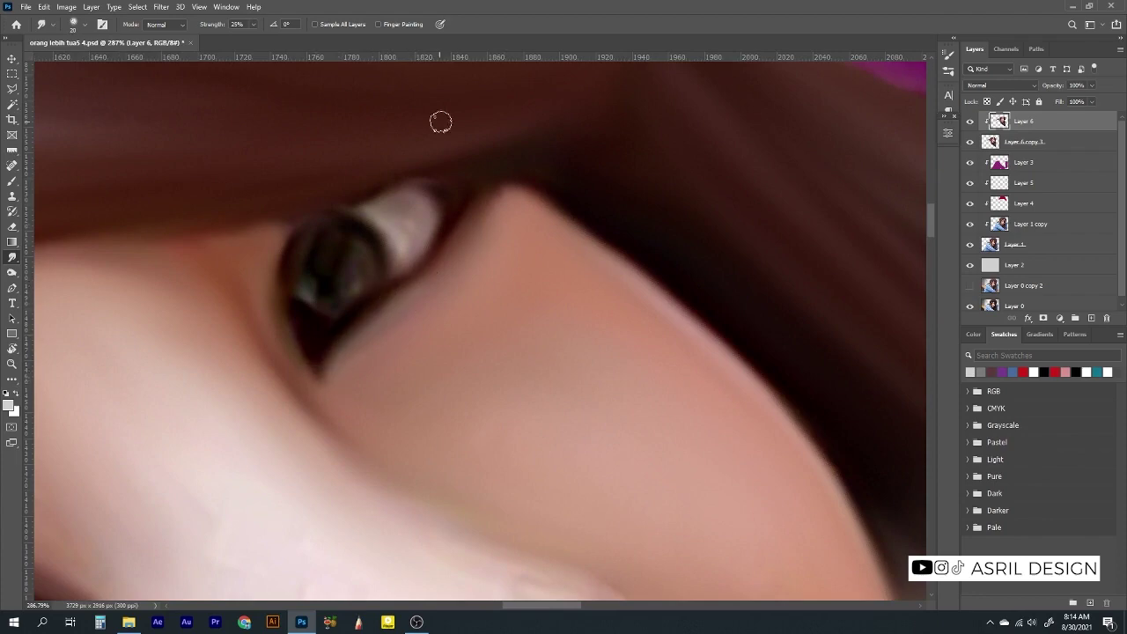
drag(255, 300, 317, 191)
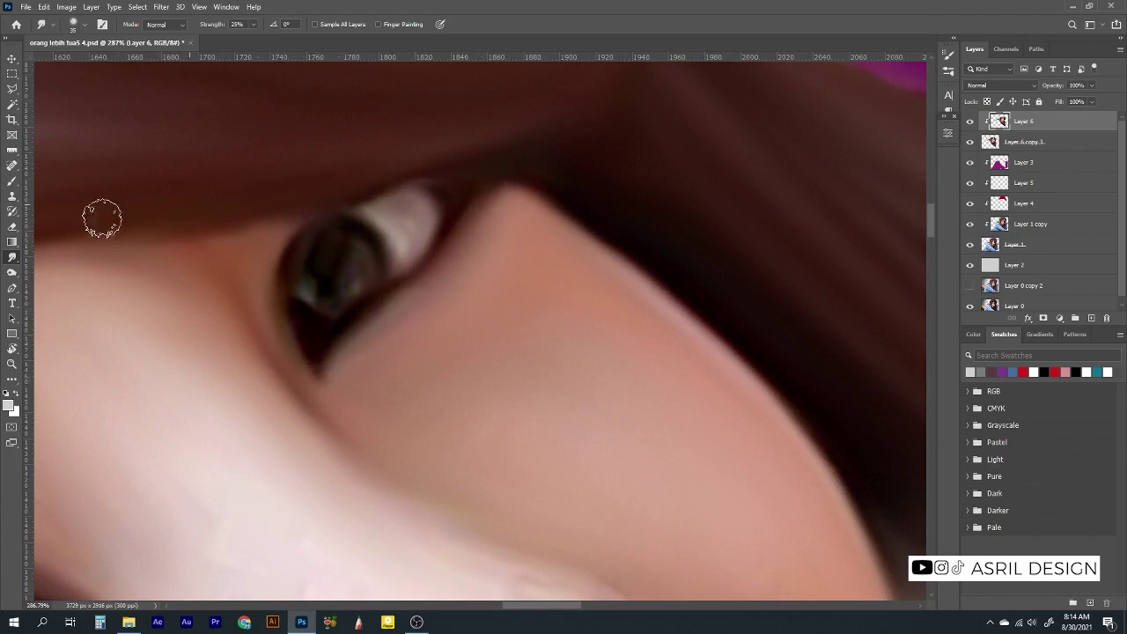
Zoom out to the whole image and back in on the nose
key(ctrl+0)
scroll(516, 414, up, 3)
scroll(410, 194, up, 3)
scroll(387, 192, up, 2)
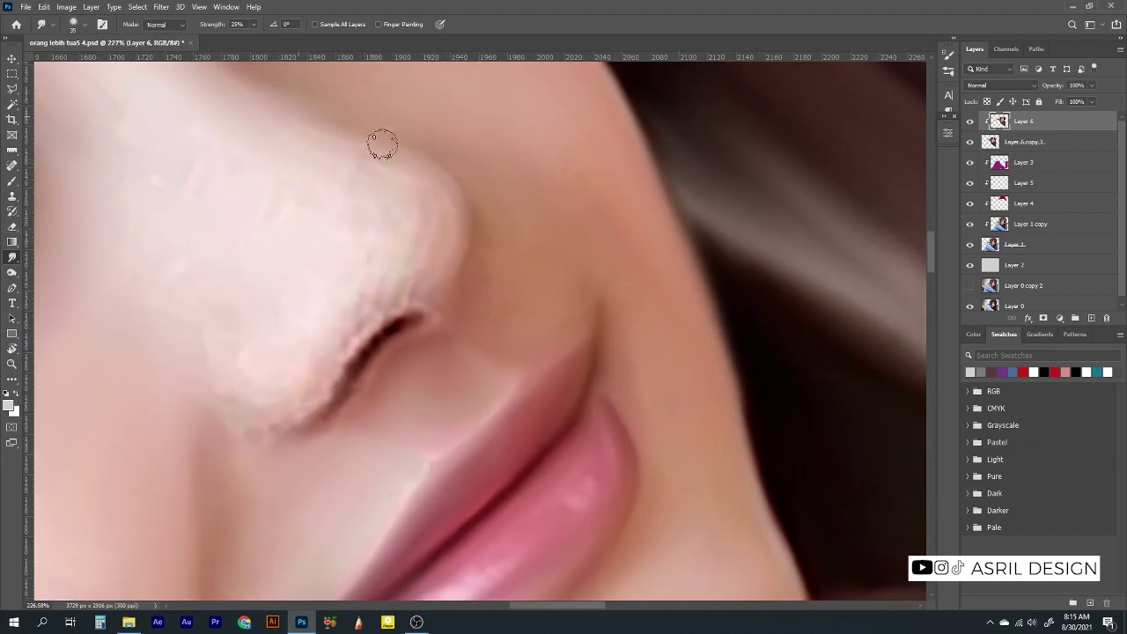
Smudge along the nostril edge and soften its dark shadow line, zooming to check
drag(431, 309, 422, 324)
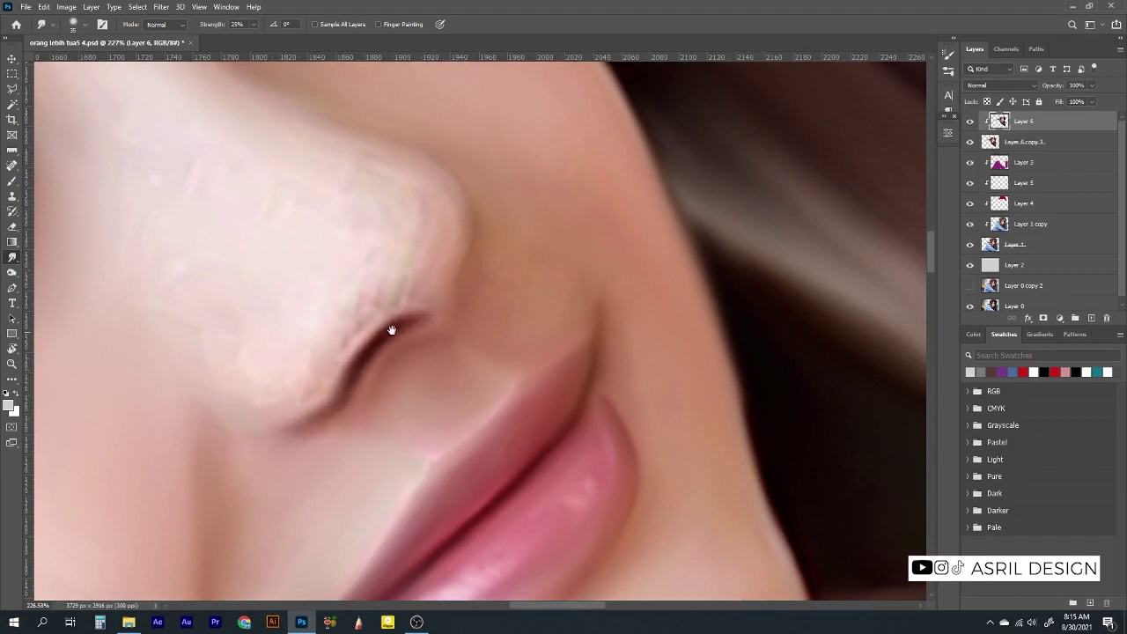
scroll(391, 330, down, 3)
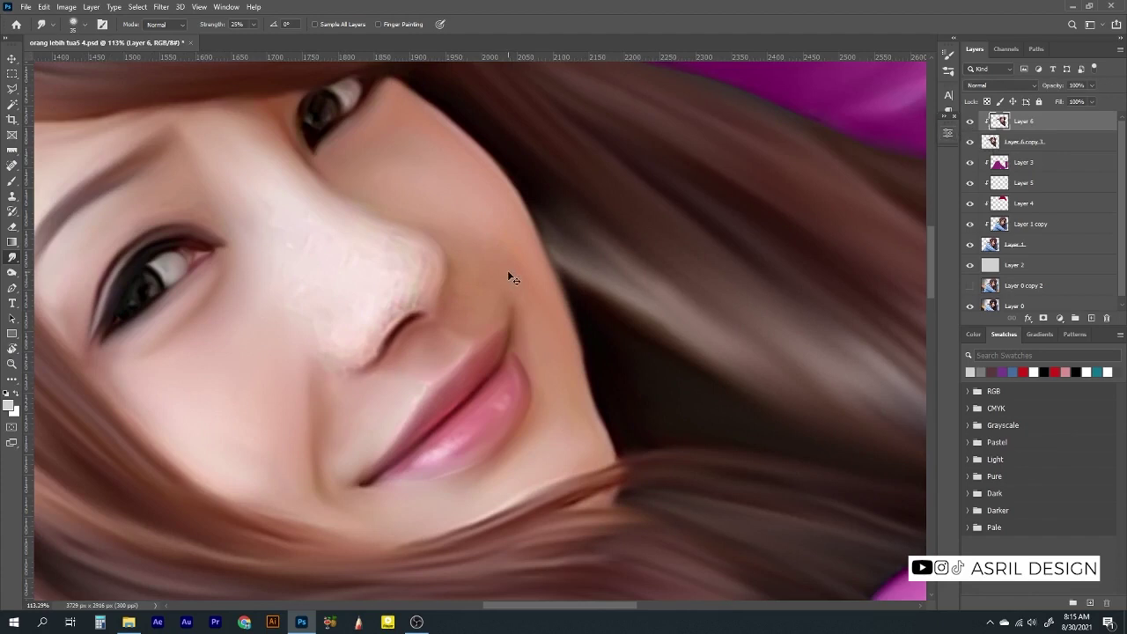
scroll(369, 317, up, 3)
scroll(419, 354, up, 2)
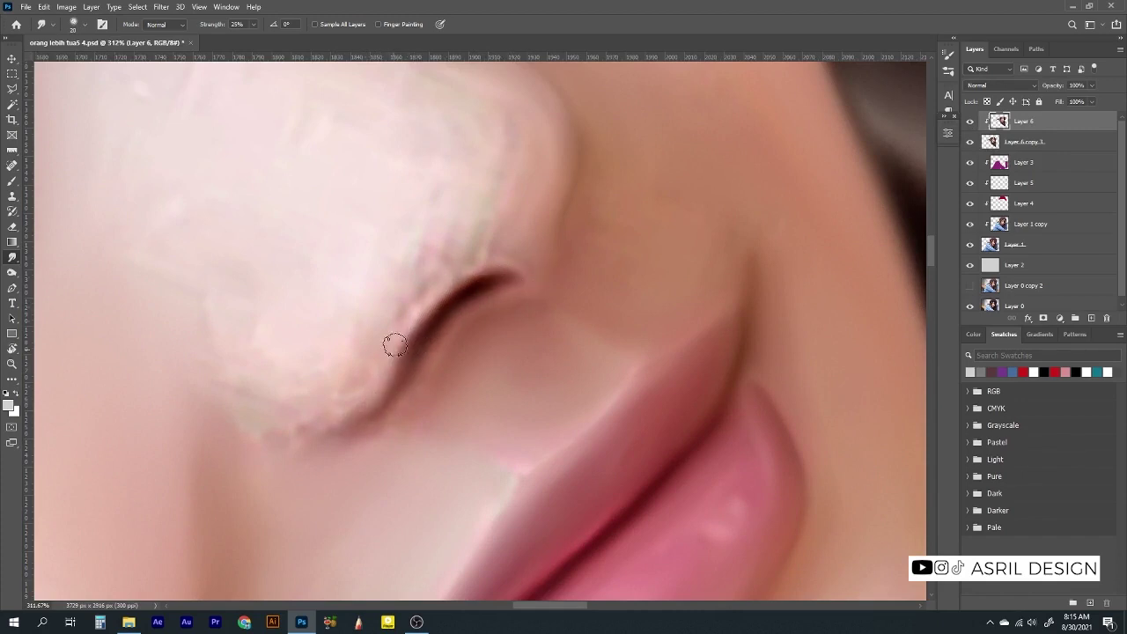
drag(458, 292, 329, 413)
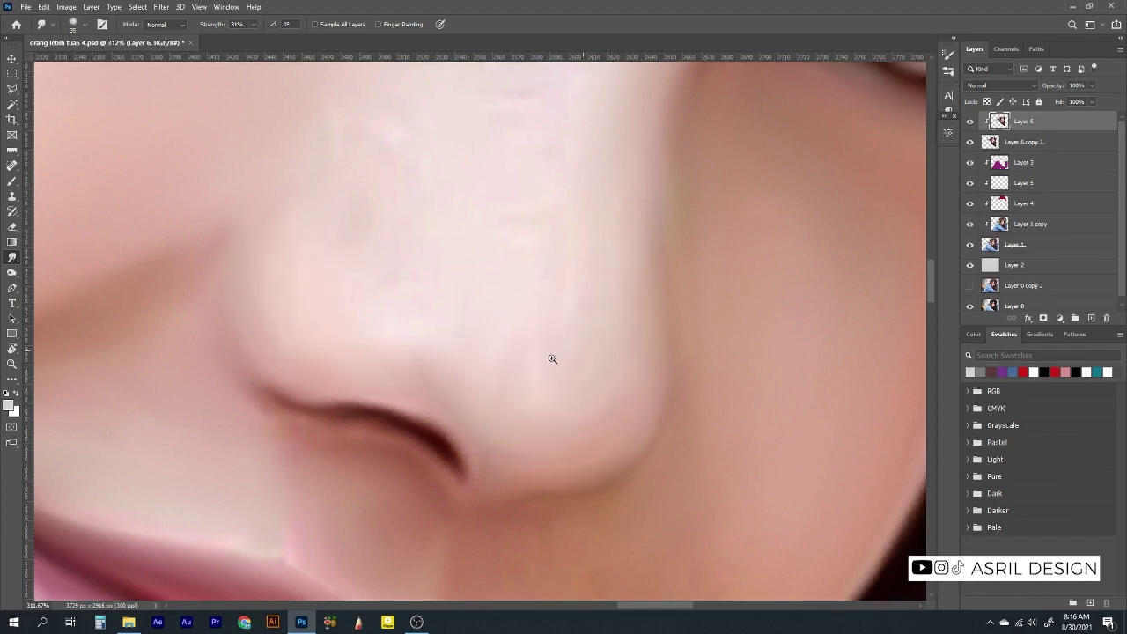
scroll(551, 357, down, 5)
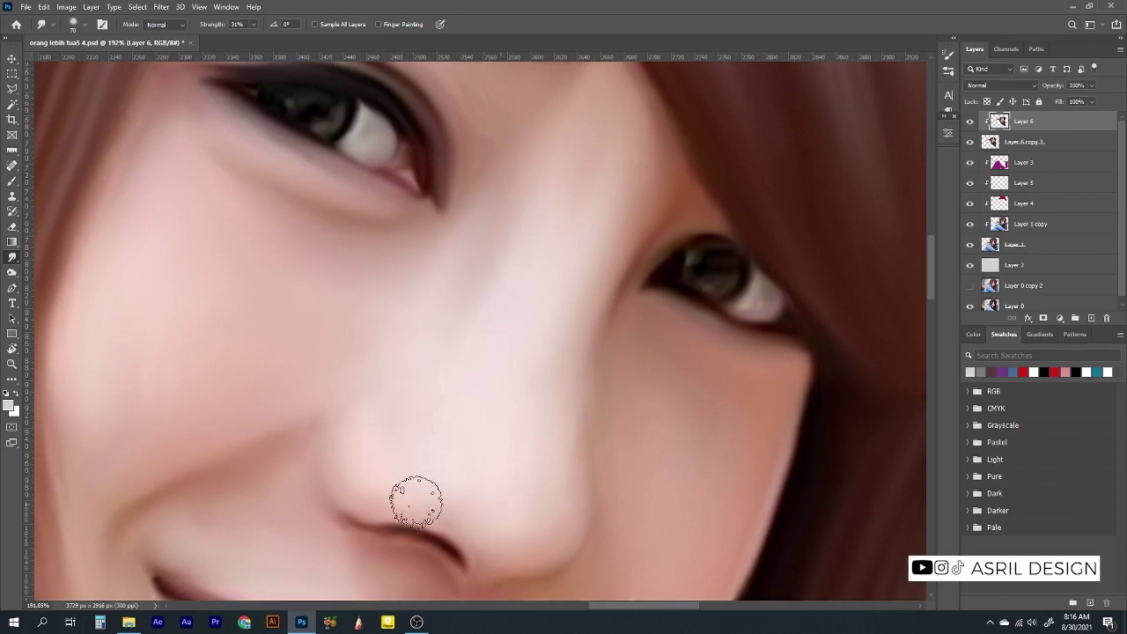
scroll(507, 231, up, 3)
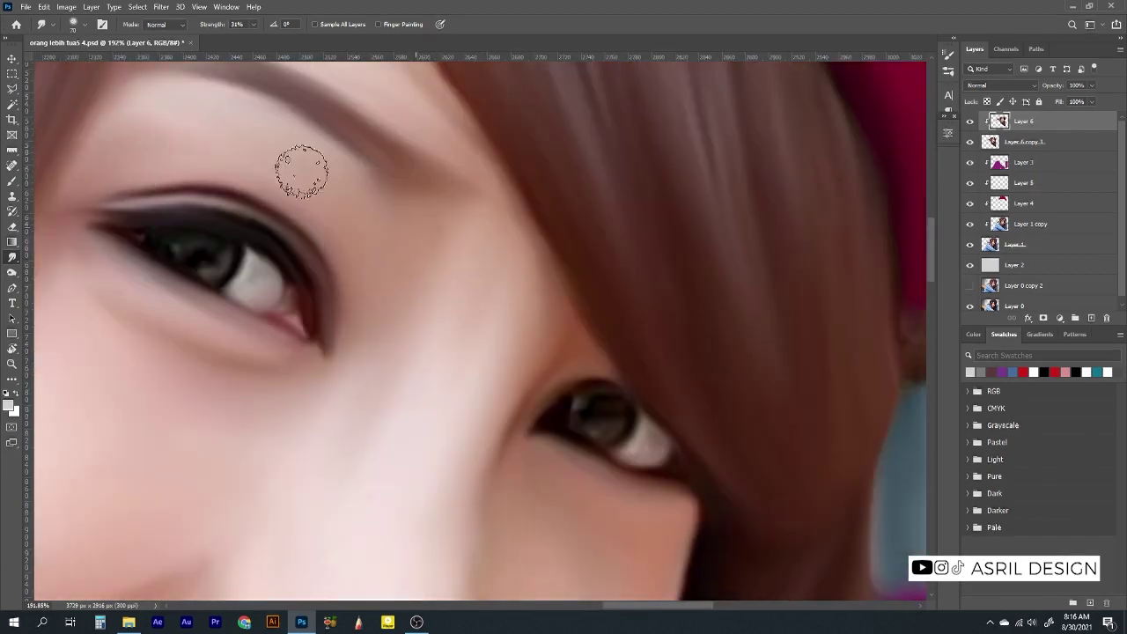
scroll(221, 167, up, 2)
scroll(294, 270, up, 2)
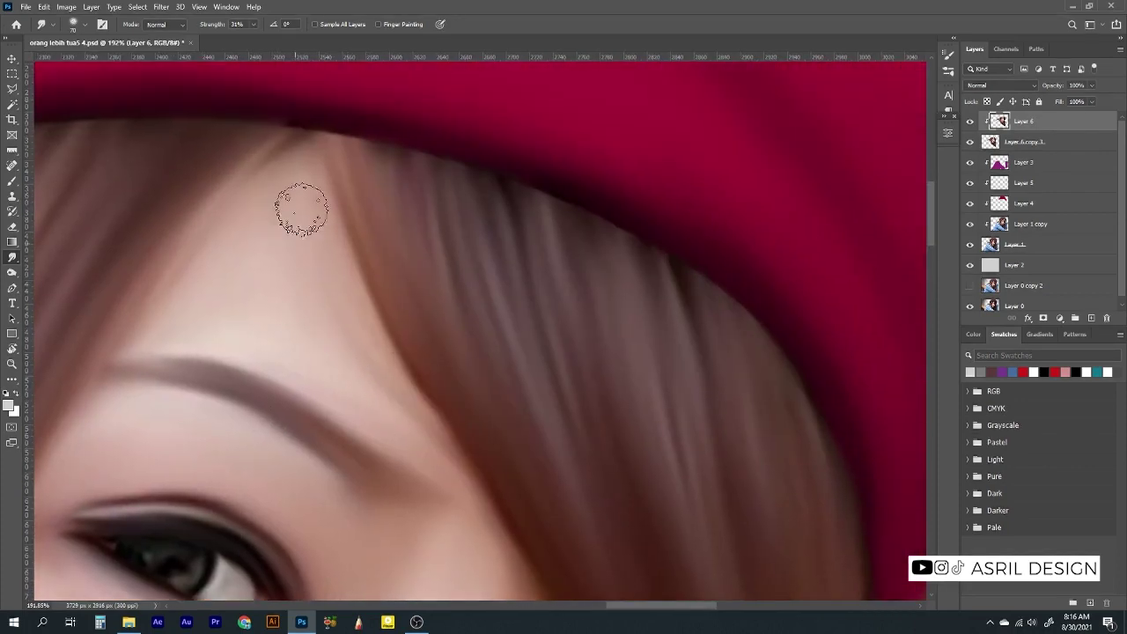
scroll(551, 382, down, 5)
scroll(517, 271, up, 4)
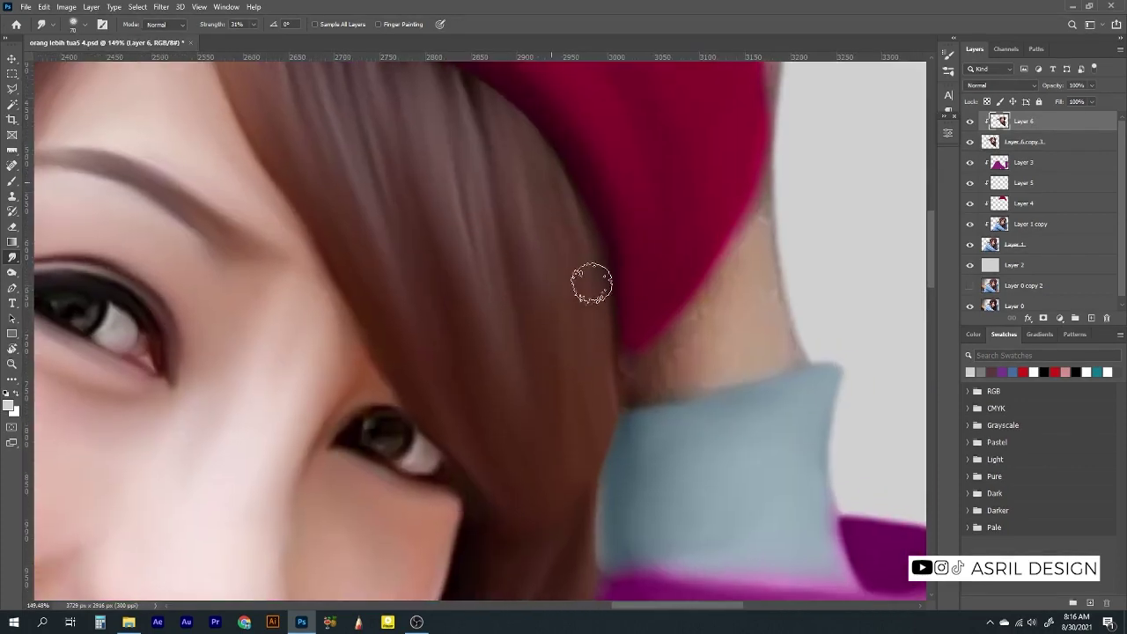
scroll(610, 256, down, 2)
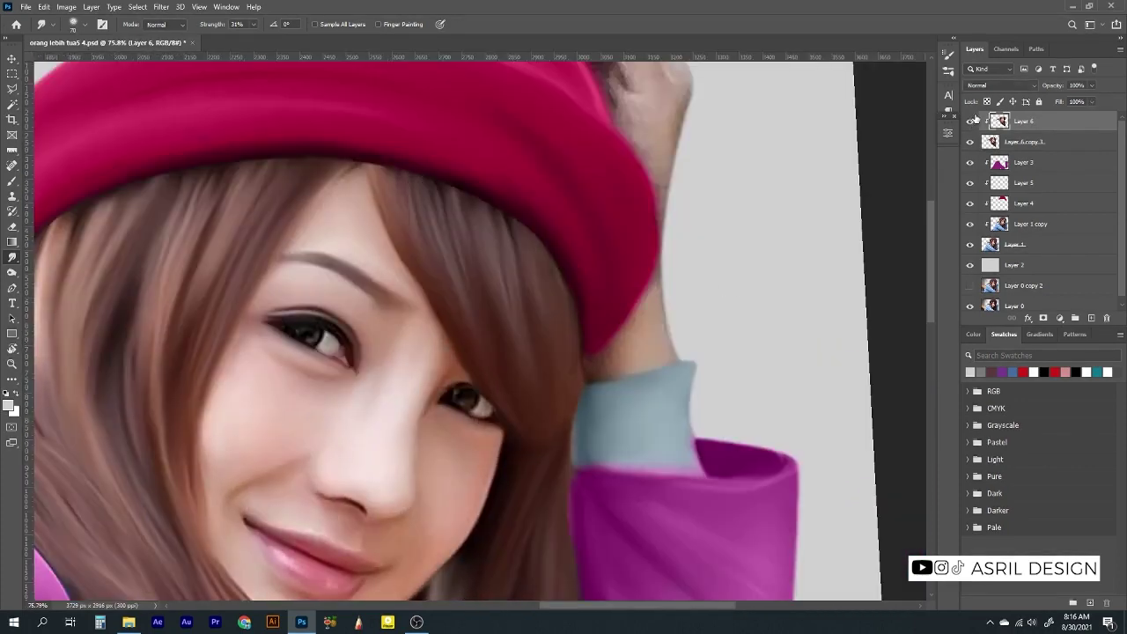
Hide Layer 6 through Layer 1 and pan down over the hair to check it
drag(970, 121, 969, 245)
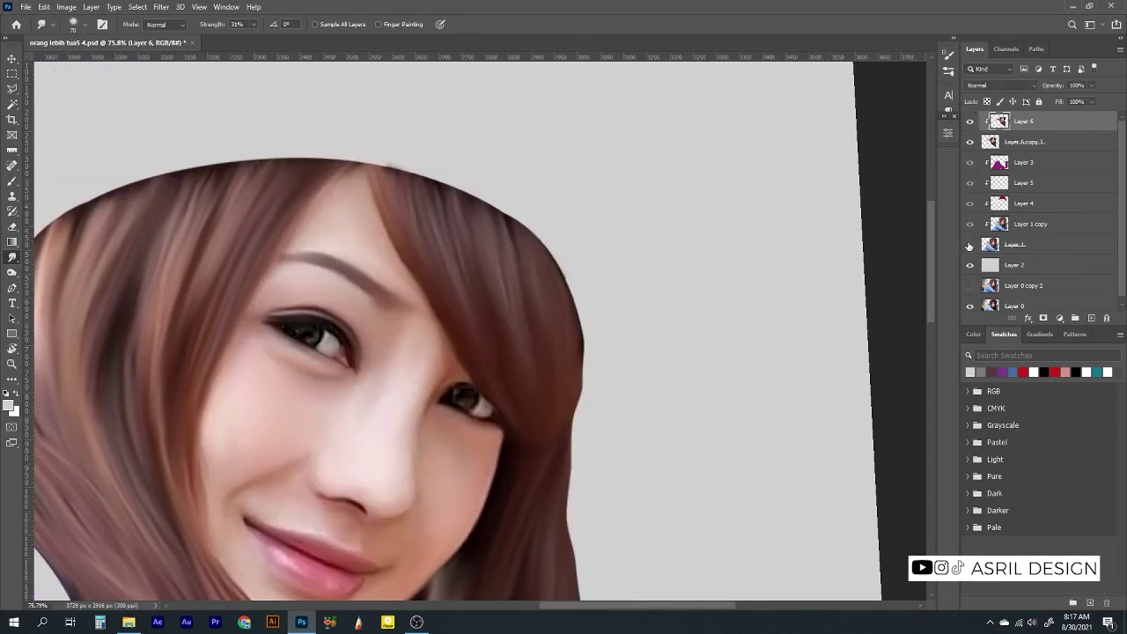
scroll(529, 255, down, 2)
scroll(530, 254, up, 4)
scroll(605, 277, down, 2)
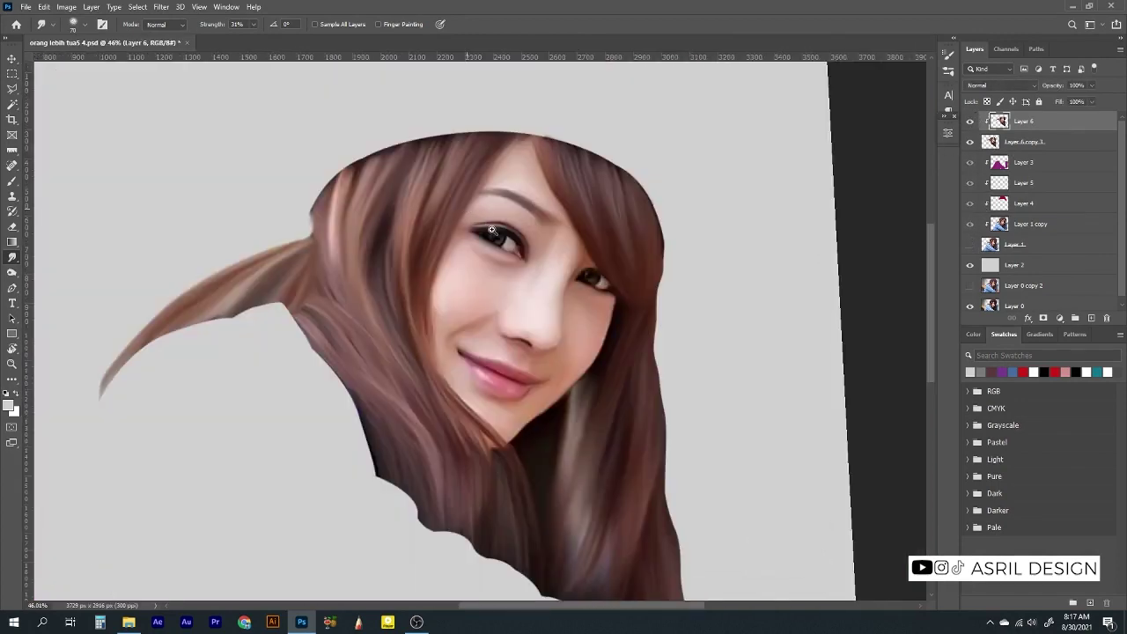
scroll(624, 88, up, 2)
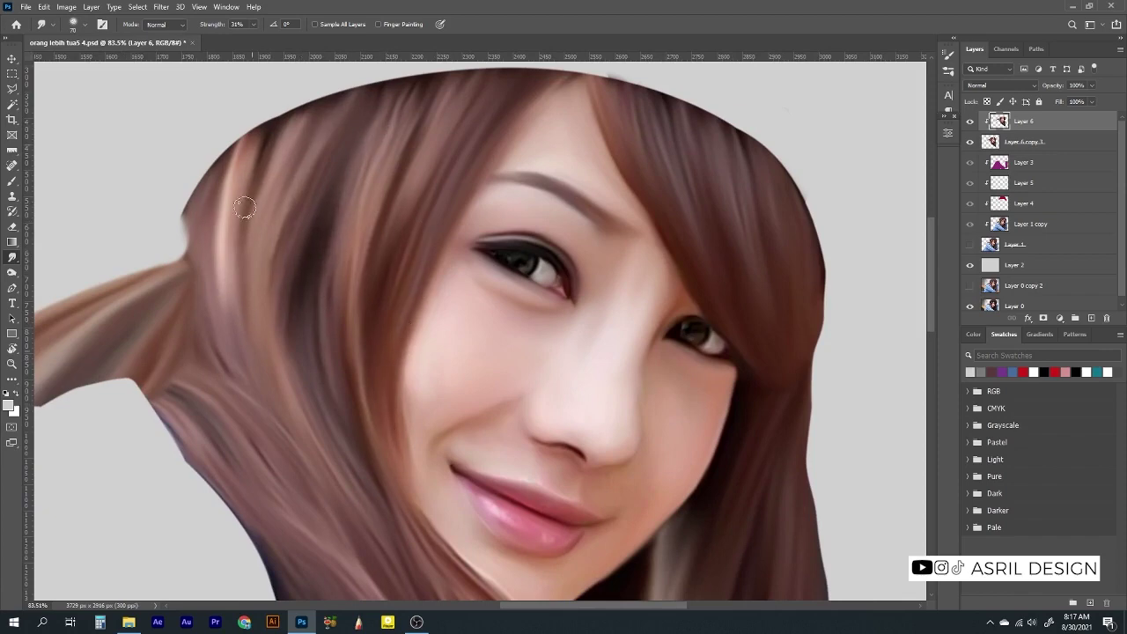
drag(325, 431, 292, 232)
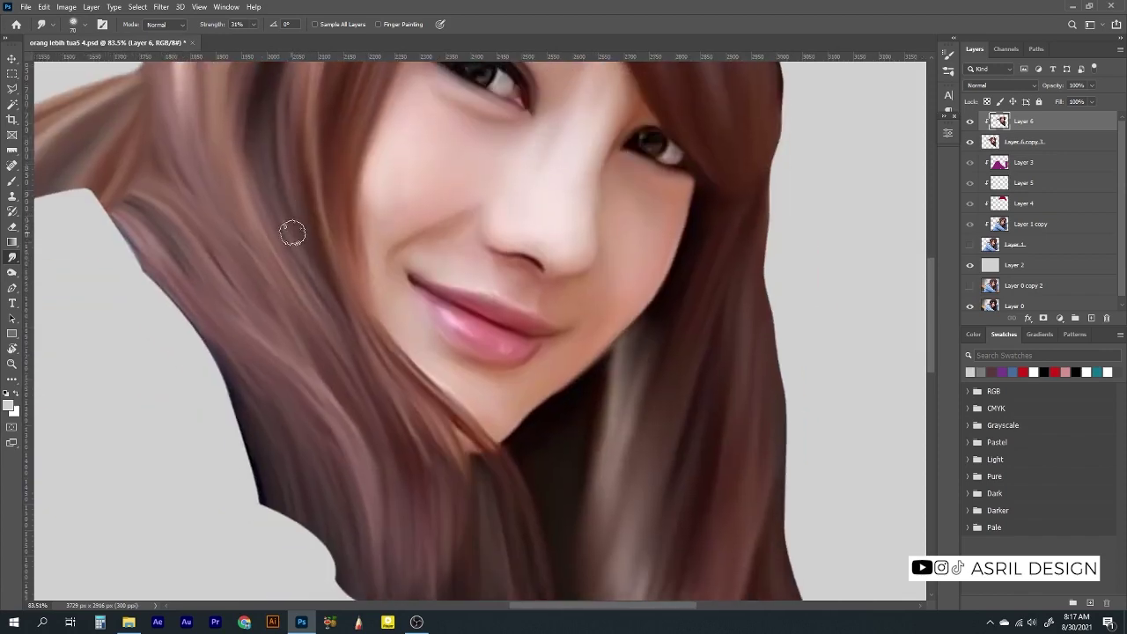
drag(502, 482, 432, 332)
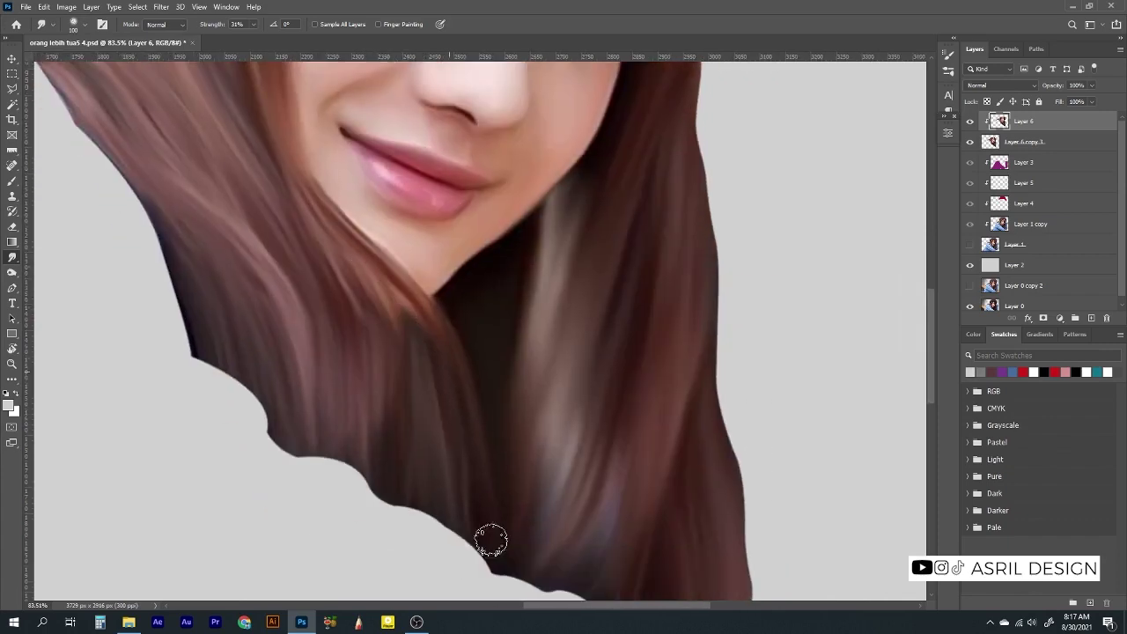
scroll(455, 420, down, 5)
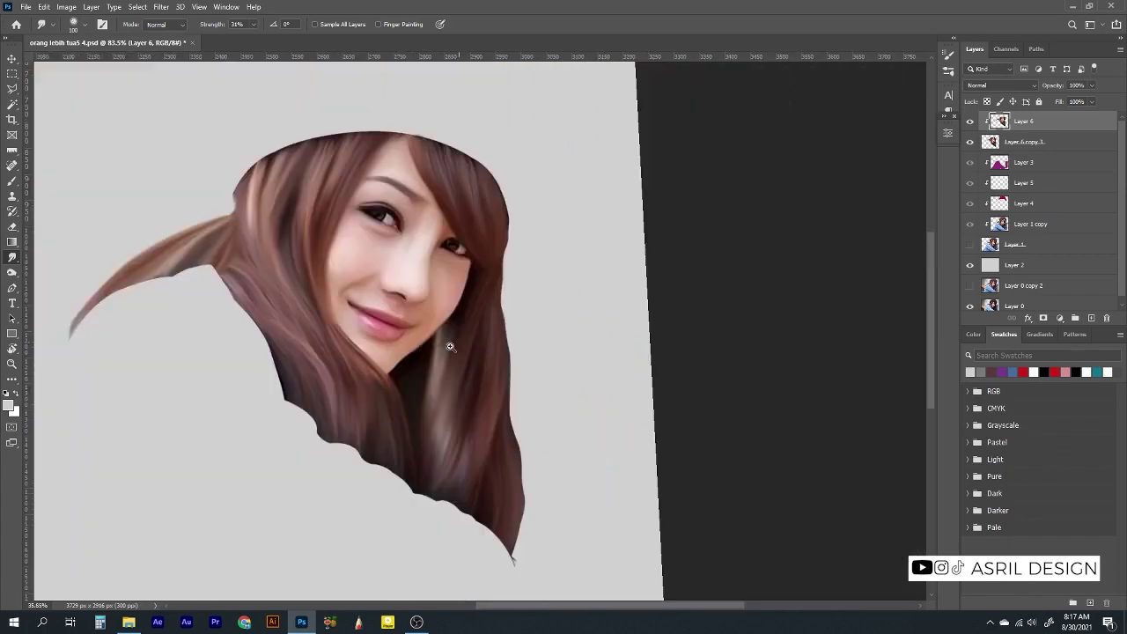
Toggle Layer 1 visibility to compare, then select Layer 1 copy
click(969, 243)
click(969, 244)
click(969, 244)
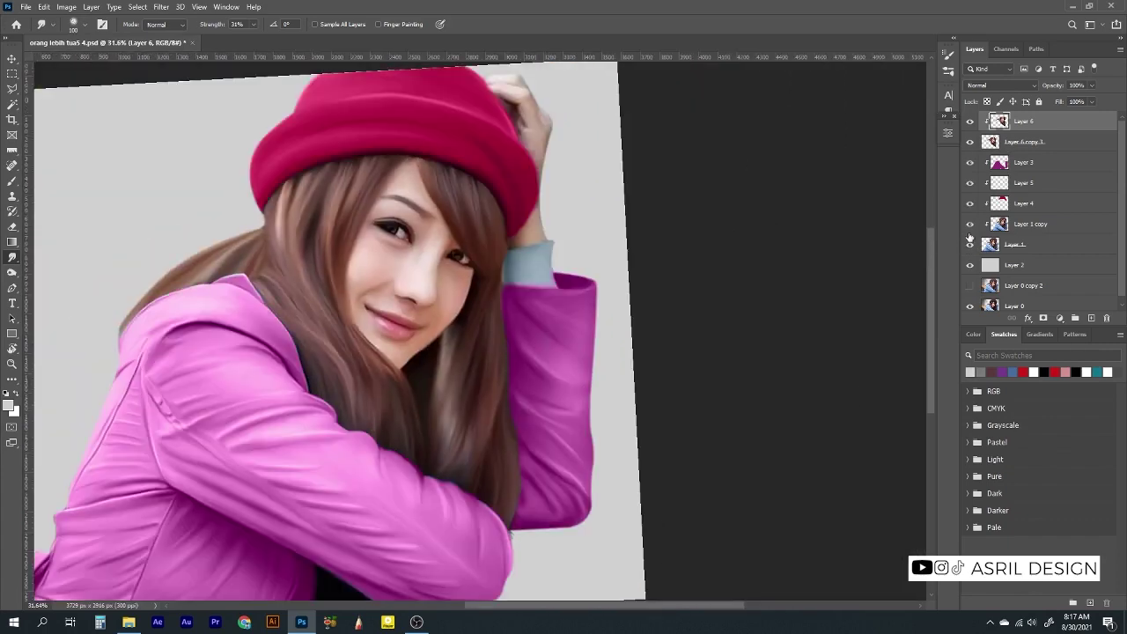
click(1013, 225)
Merge the copied layer into Layer 7 and check its content by toggling visibility
click(970, 243)
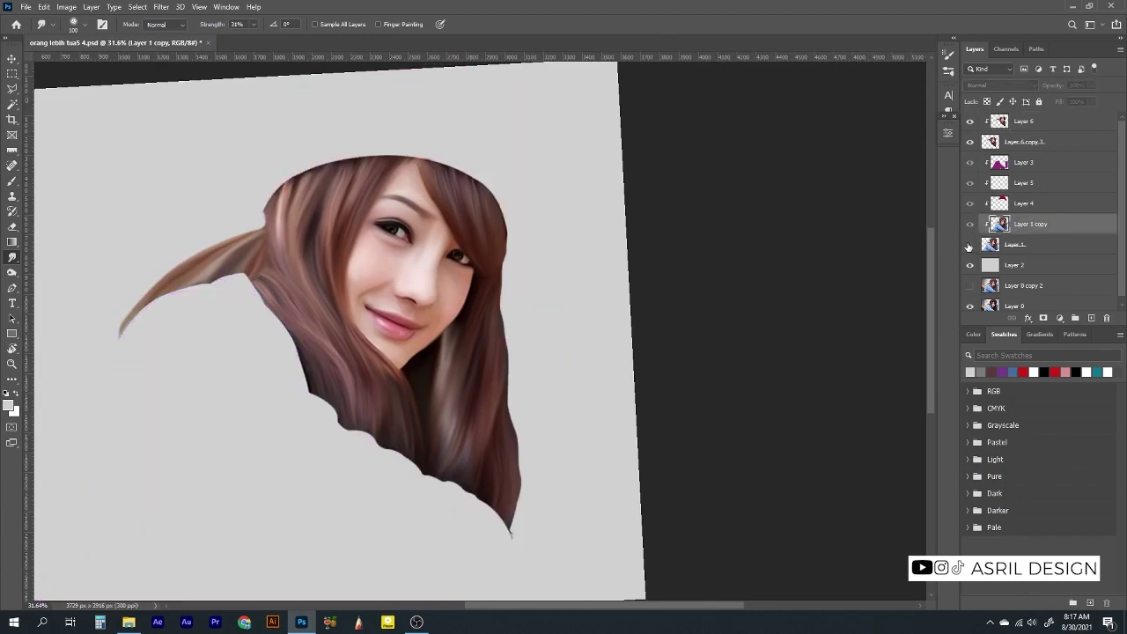
click(970, 244)
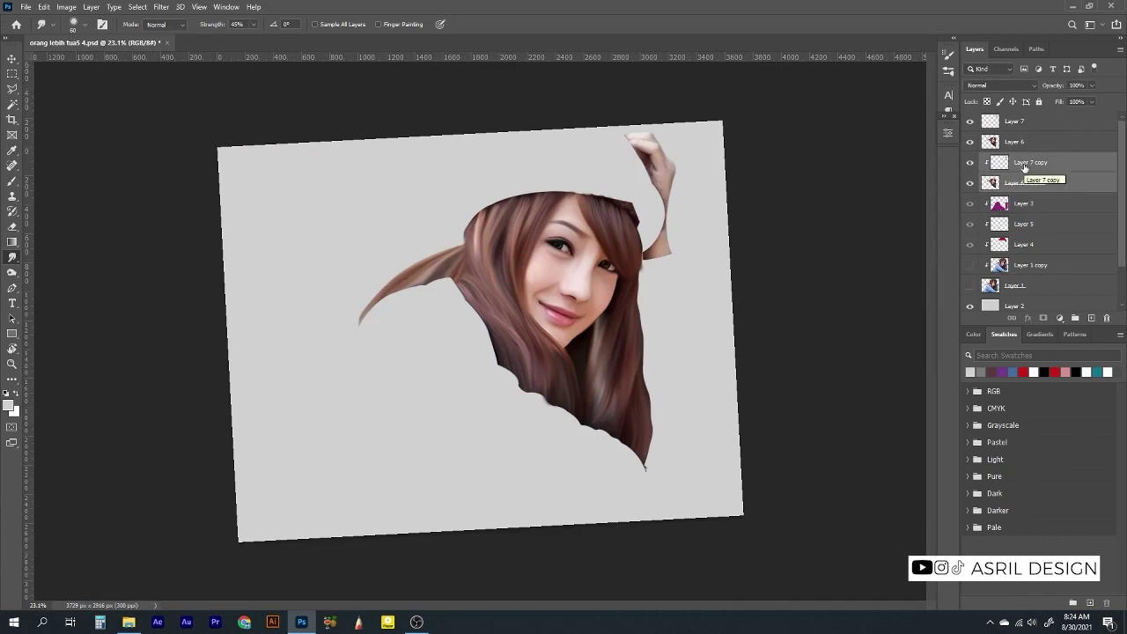
click(1023, 168)
key(ctrl+e)
key(ctrl+e)
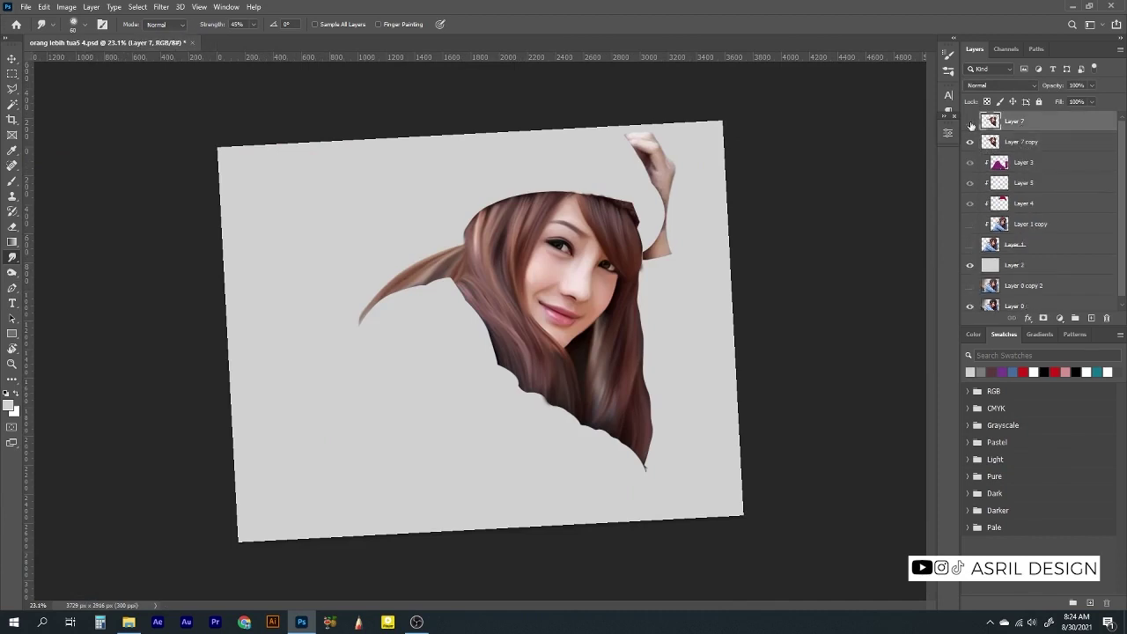
click(970, 122)
scroll(604, 279, up, 3)
click(970, 122)
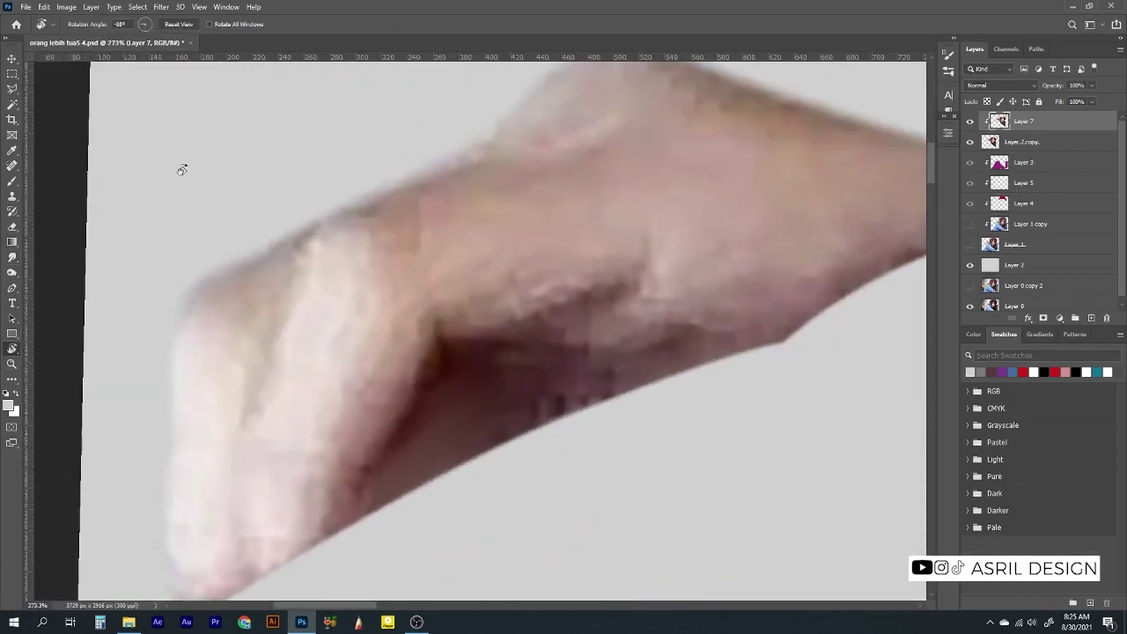
Smudge the raised hand's shading and crease speckles at 29% strength
click(15, 254)
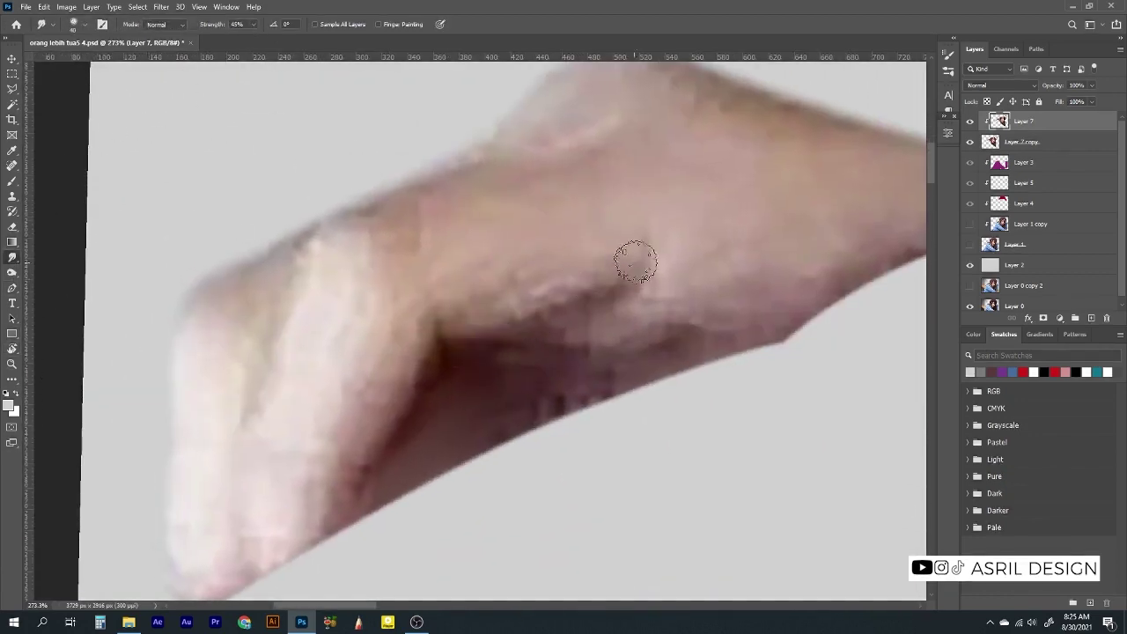
drag(629, 257, 523, 315)
drag(251, 40, 241, 40)
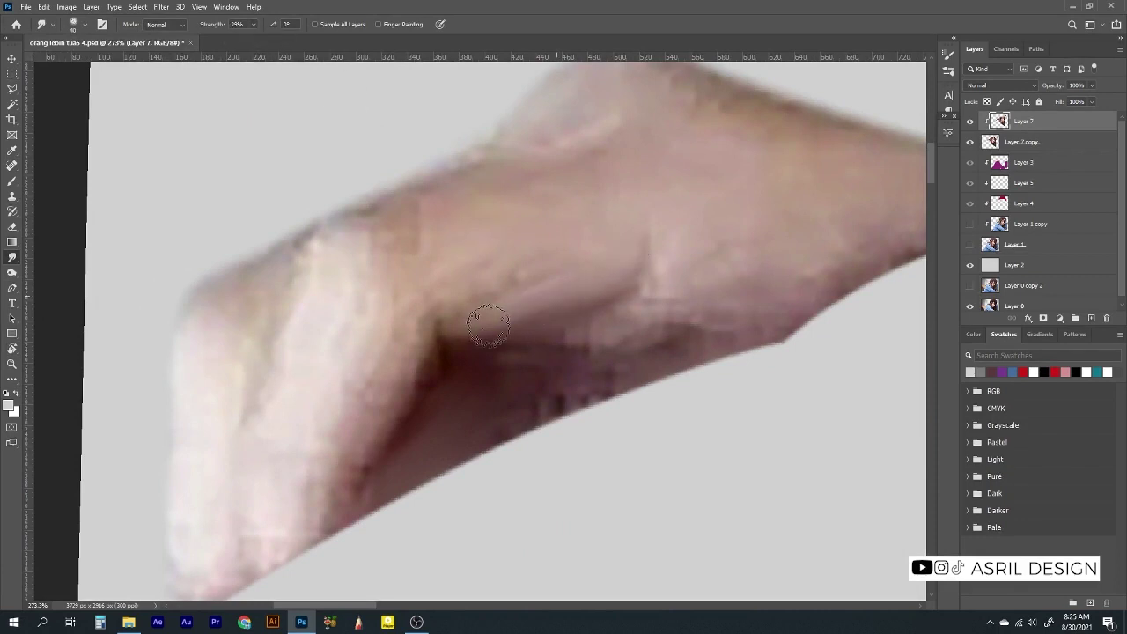
mouse_move(601, 276)
mouse_down()
mouse_move(666, 314)
mouse_move(519, 310)
mouse_up()
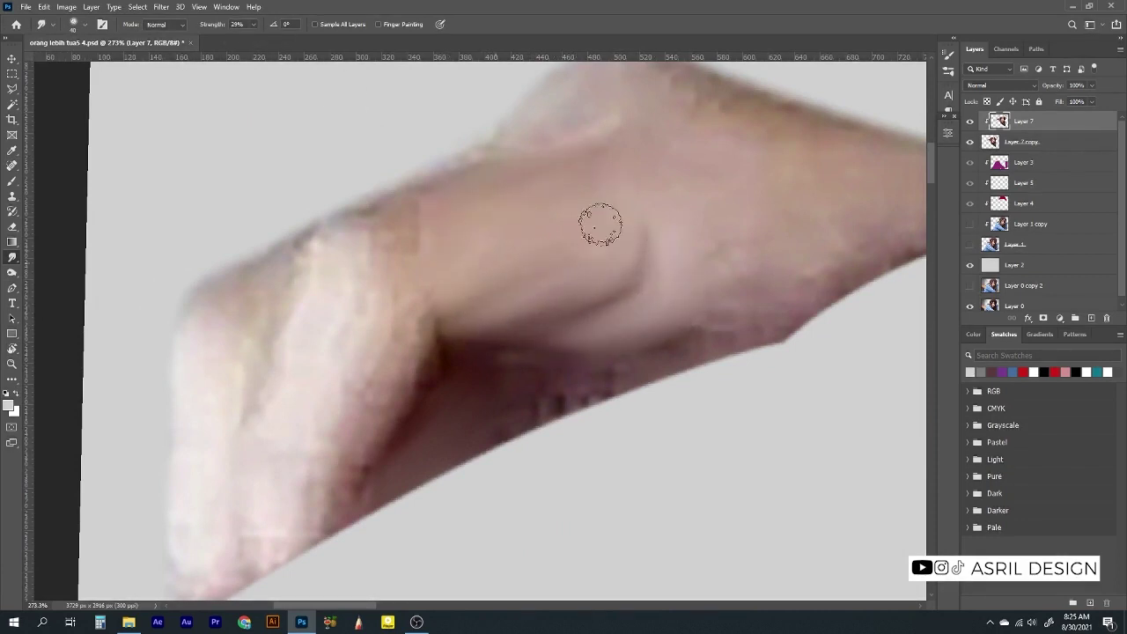
scroll(470, 261, down, 2)
scroll(470, 261, left, 1)
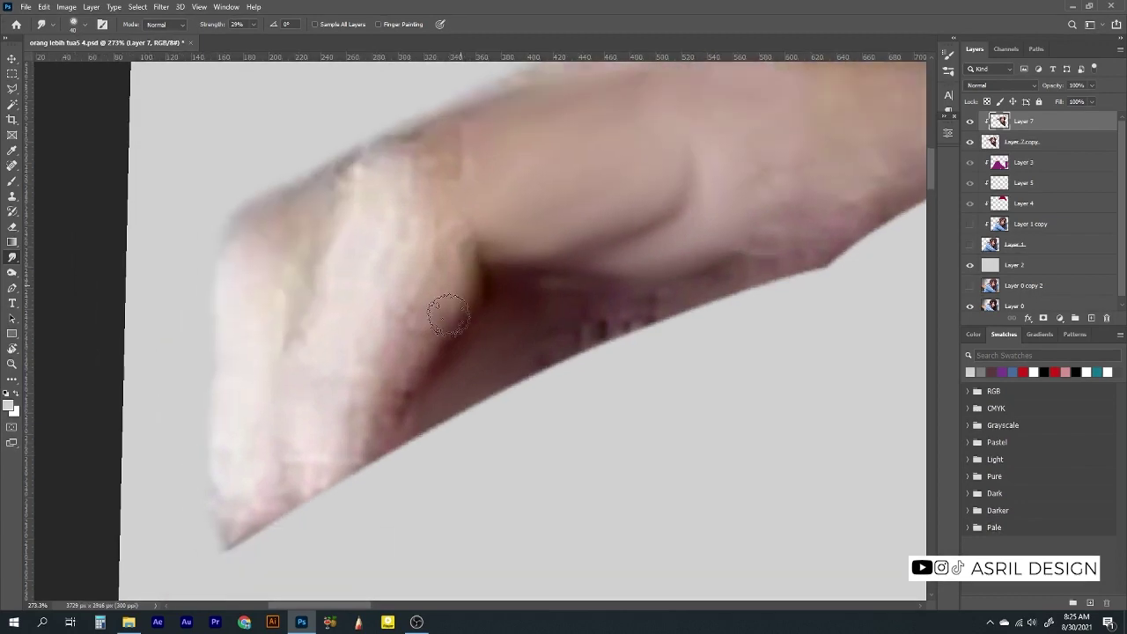
mouse_move(730, 269)
mouse_down()
mouse_move(563, 294)
mouse_move(456, 374)
mouse_up()
mouse_move(450, 254)
mouse_down()
mouse_move(332, 493)
mouse_move(329, 282)
mouse_move(422, 244)
mouse_move(377, 350)
mouse_move(402, 331)
mouse_move(380, 322)
mouse_move(402, 246)
mouse_up()
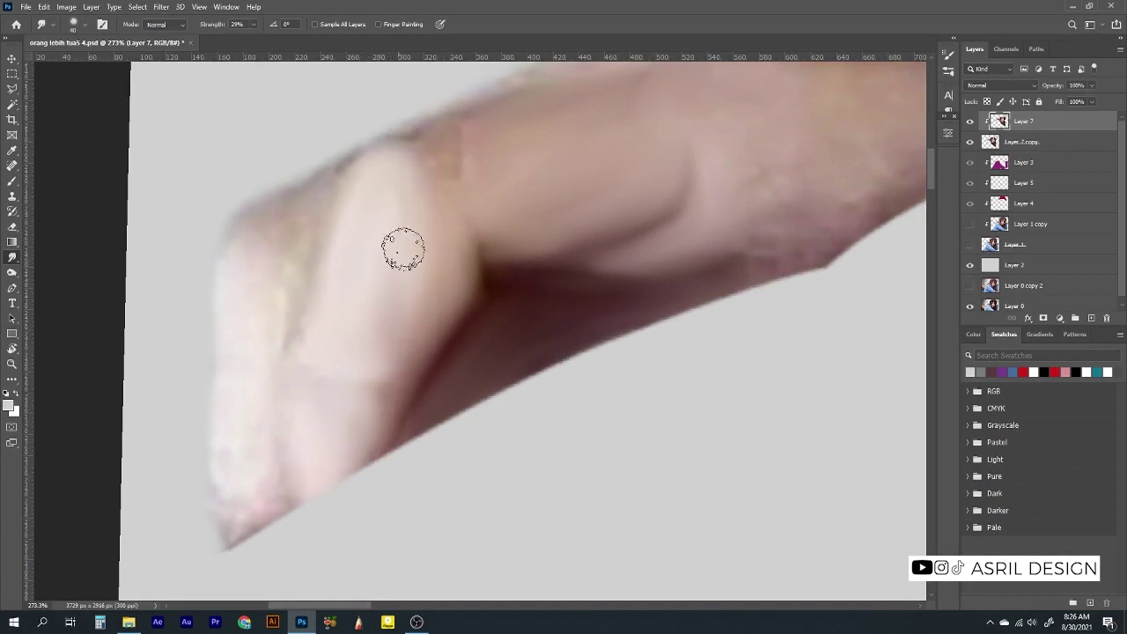
Rotate the view along the fingers and raise smudge strength to 36%
scroll(402, 264, up, 3)
scroll(402, 264, right, 1)
scroll(485, 224, down, 1)
scroll(484, 225, left, 1)
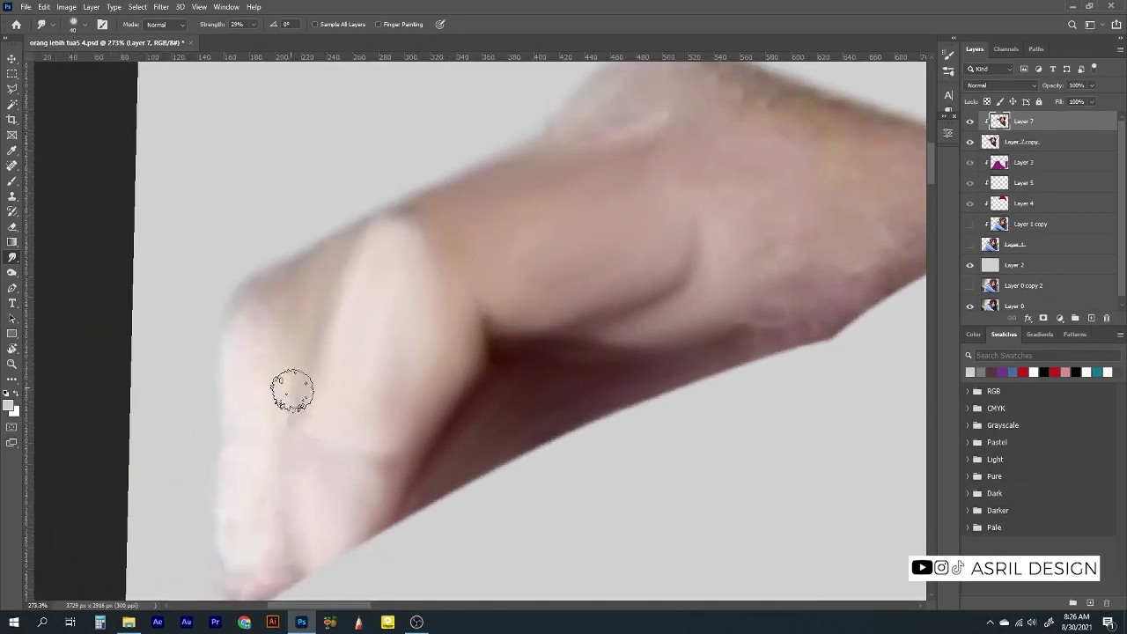
drag(265, 368, 344, 235)
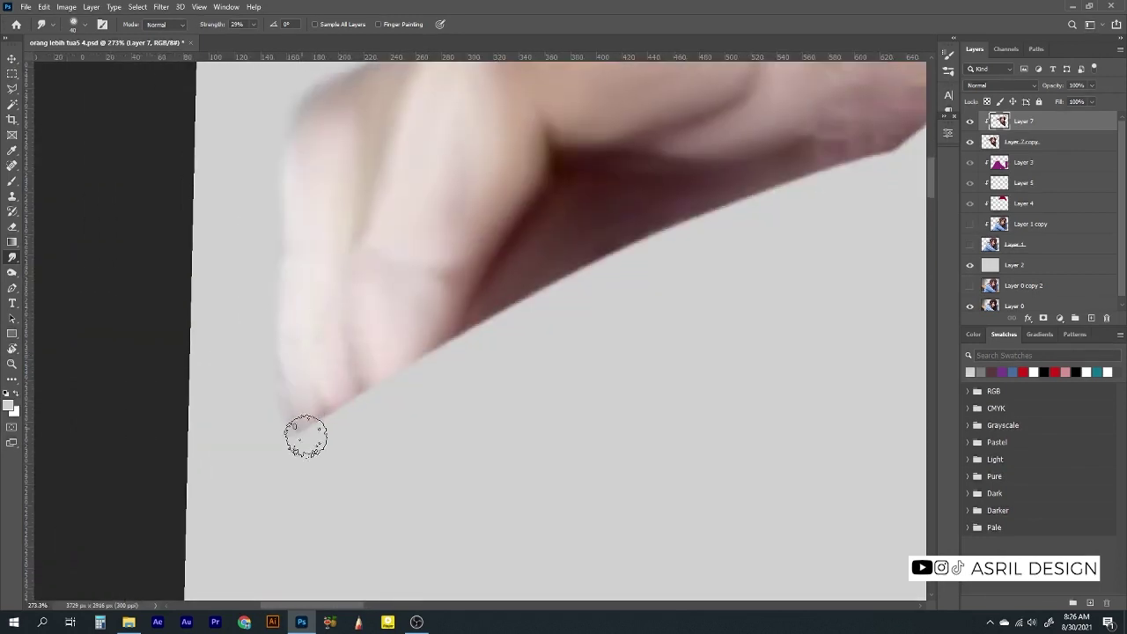
mouse_move(412, 156)
mouse_down()
mouse_move(423, 395)
mouse_move(518, 308)
mouse_move(559, 315)
mouse_move(51, 372)
mouse_up()
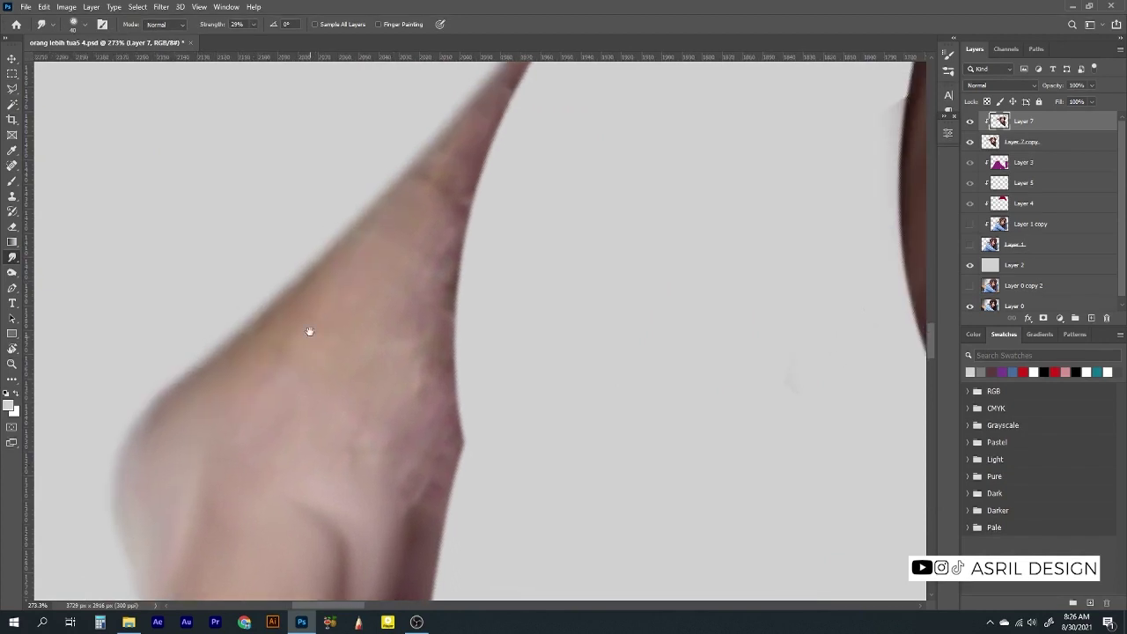
click(254, 24)
drag(255, 39, 259, 39)
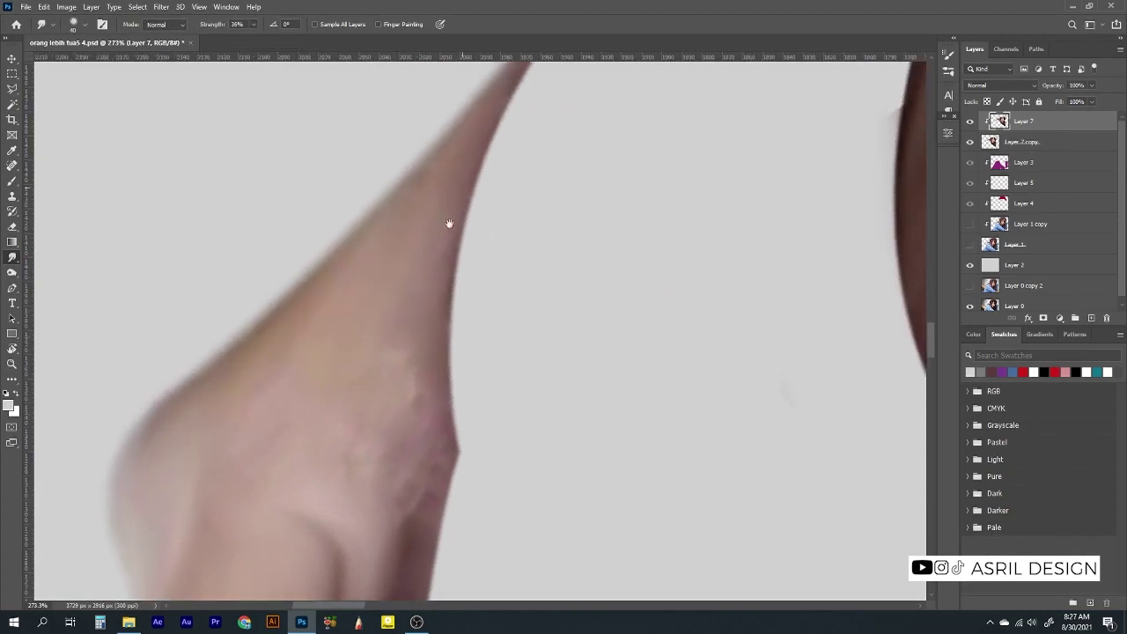
Smooth the shadow edge and skin speckles along the finger
drag(447, 221, 410, 278)
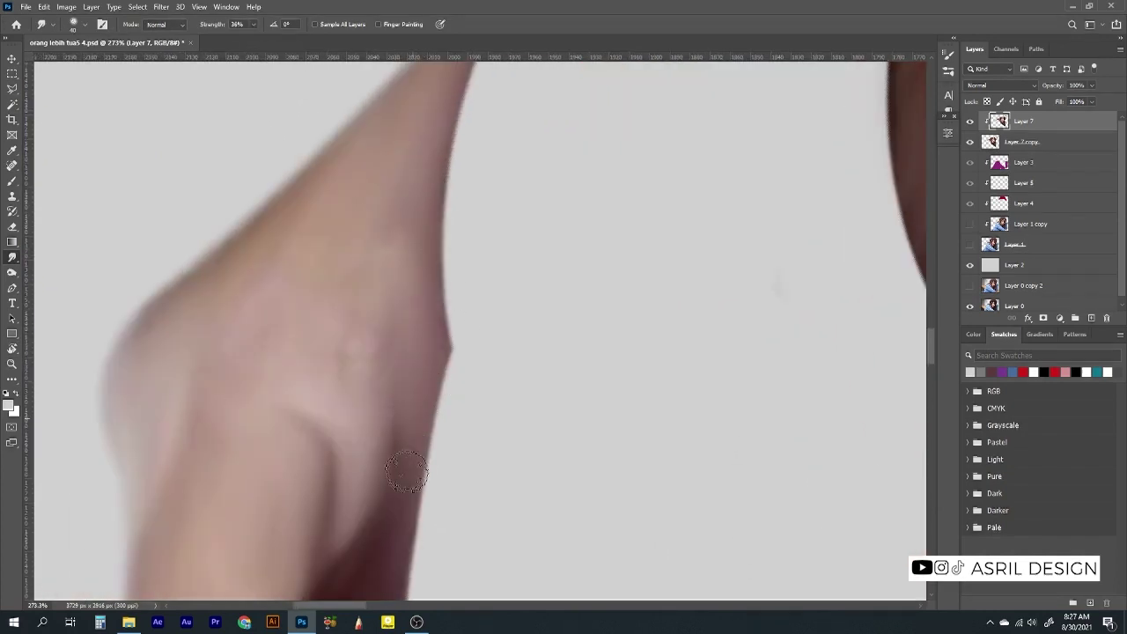
drag(368, 352, 354, 533)
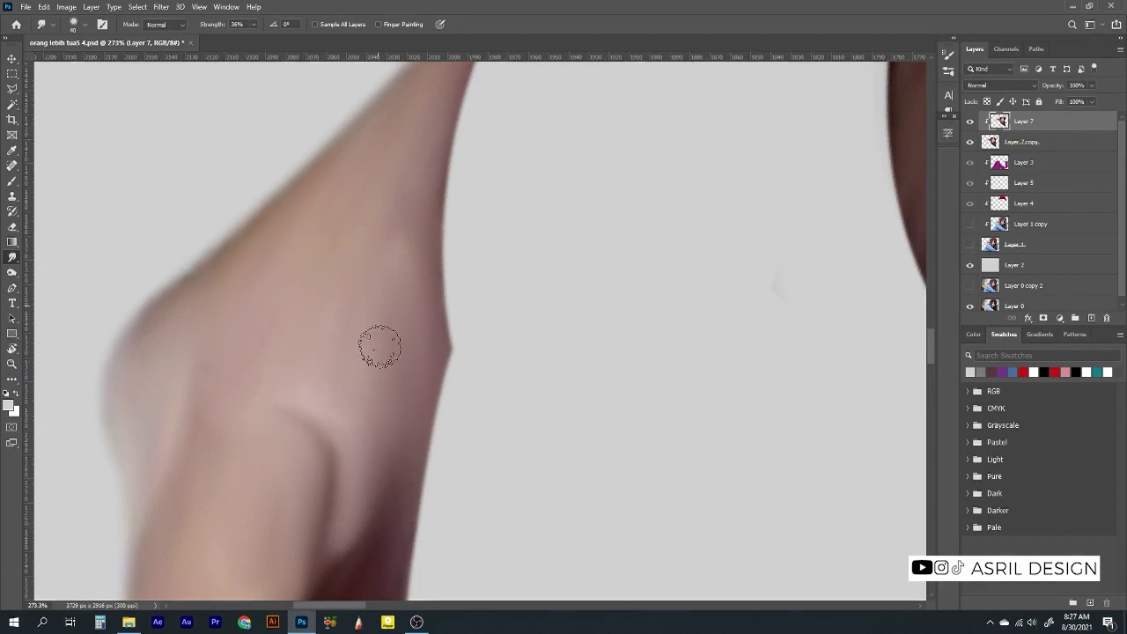
mouse_move(407, 497)
mouse_down()
mouse_move(357, 360)
mouse_move(649, 355)
mouse_up()
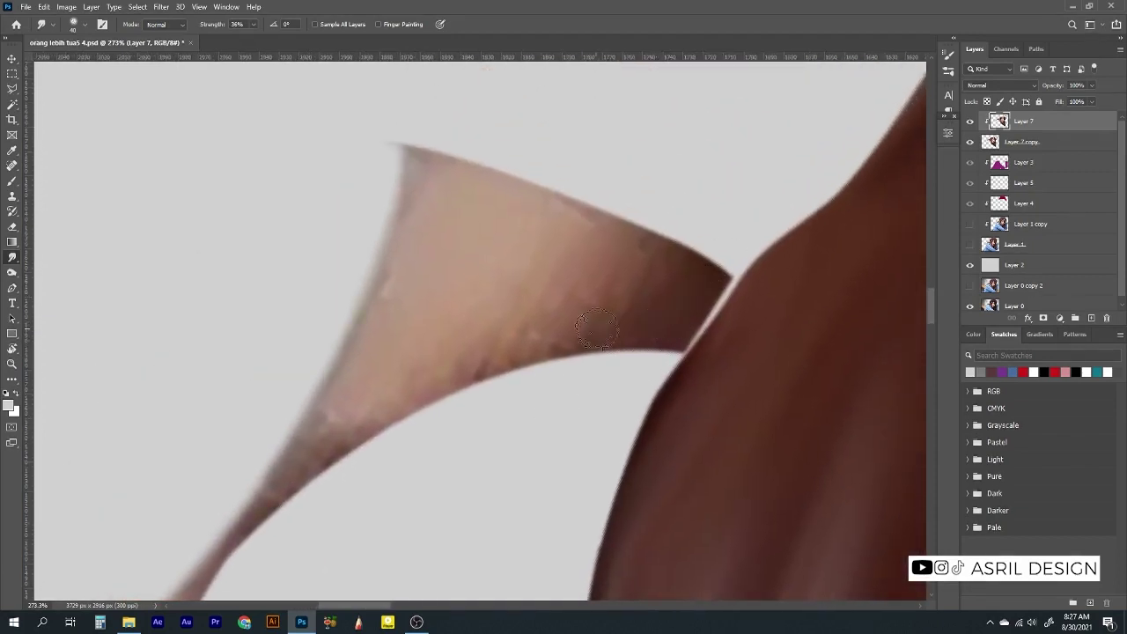
mouse_move(596, 330)
mouse_down()
mouse_move(639, 266)
mouse_move(679, 244)
mouse_move(528, 360)
mouse_move(549, 315)
mouse_move(254, 500)
mouse_up()
mouse_move(630, 264)
mouse_down()
mouse_move(505, 221)
mouse_move(408, 393)
mouse_up()
scroll(428, 302, down, 3)
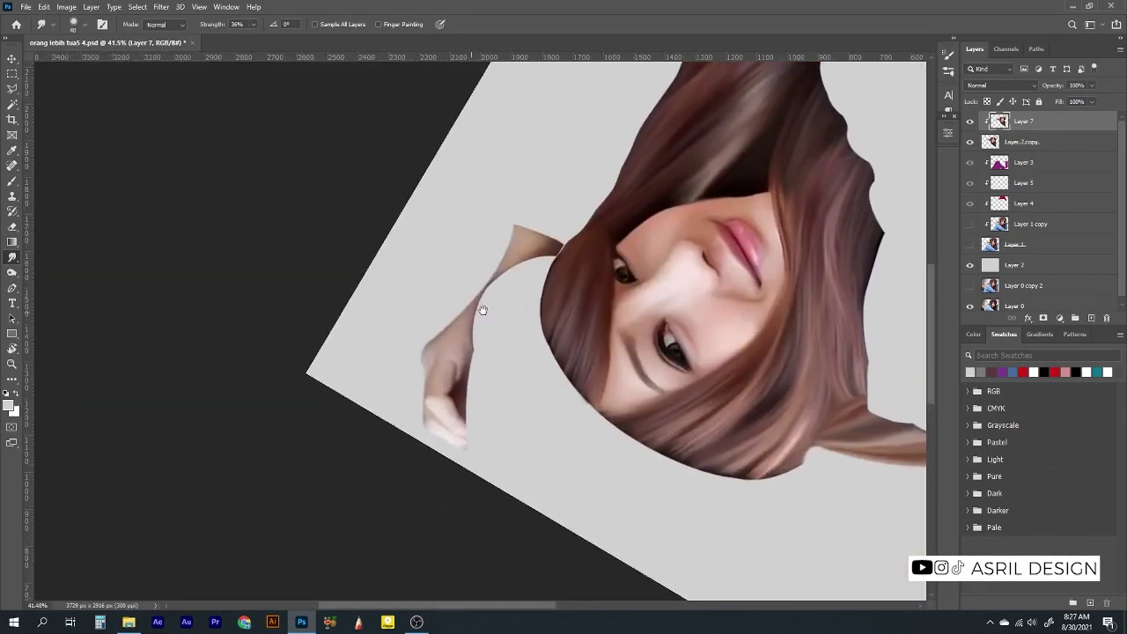
scroll(484, 308, up, 2)
Enlarge the smudge brush and rotate the view to angle the lower finger
key(bracketright)
key(bracketright)
key(bracketright)
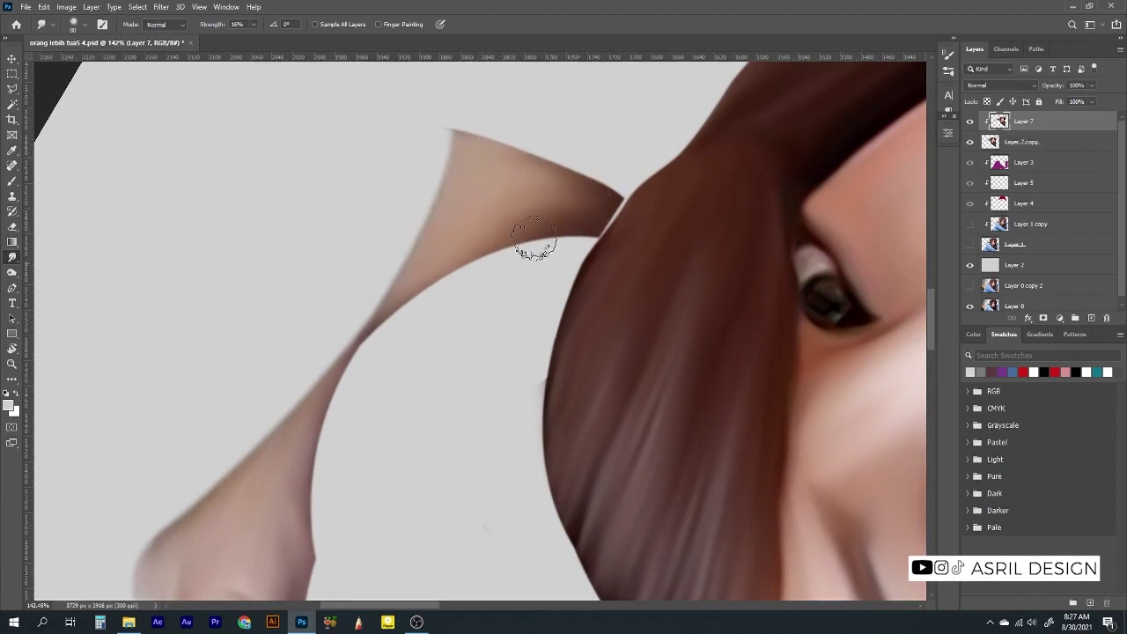
drag(379, 364, 464, 202)
drag(382, 287, 426, 213)
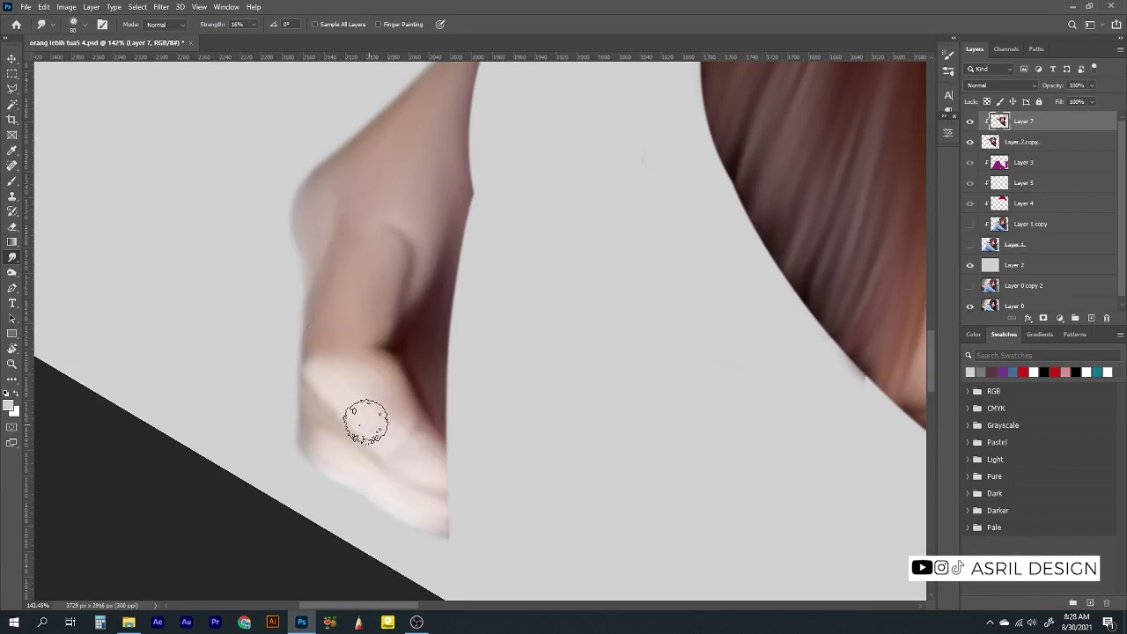
key(r)
drag(556, 244, 514, 384)
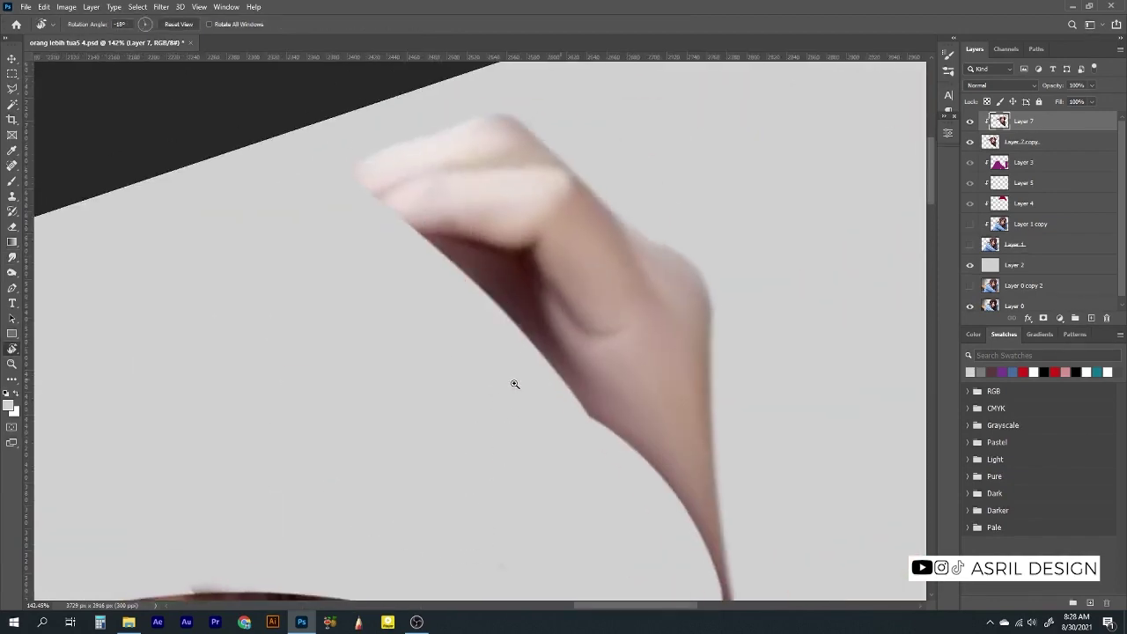
Add a new layer and pick a warm skin tone as the brush colour
click(1091, 318)
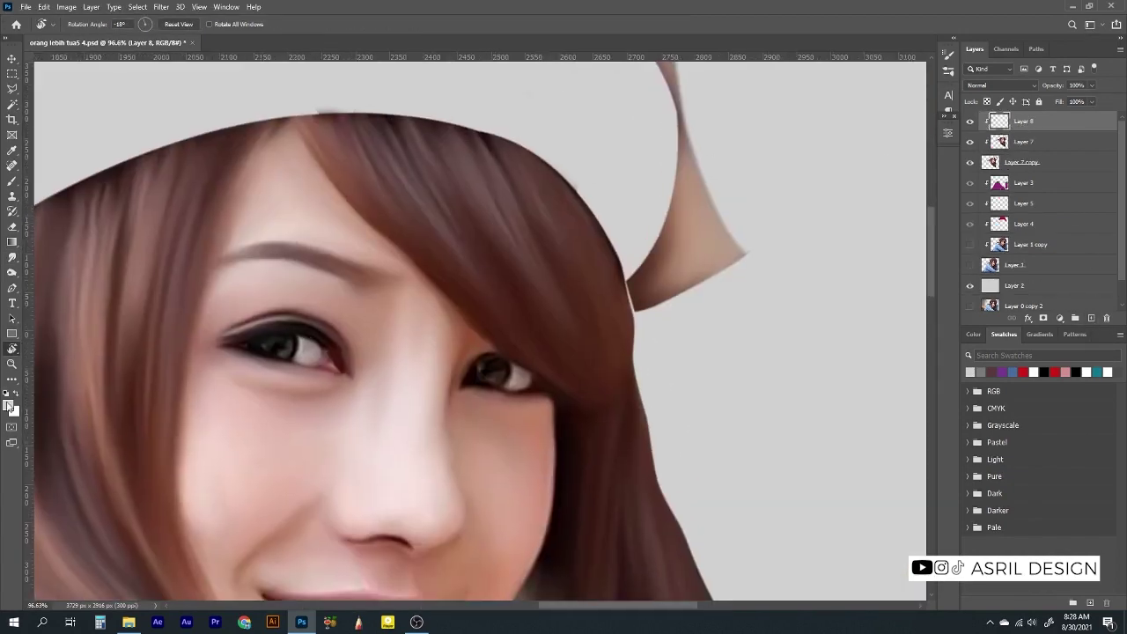
click(8, 404)
click(896, 462)
click(792, 353)
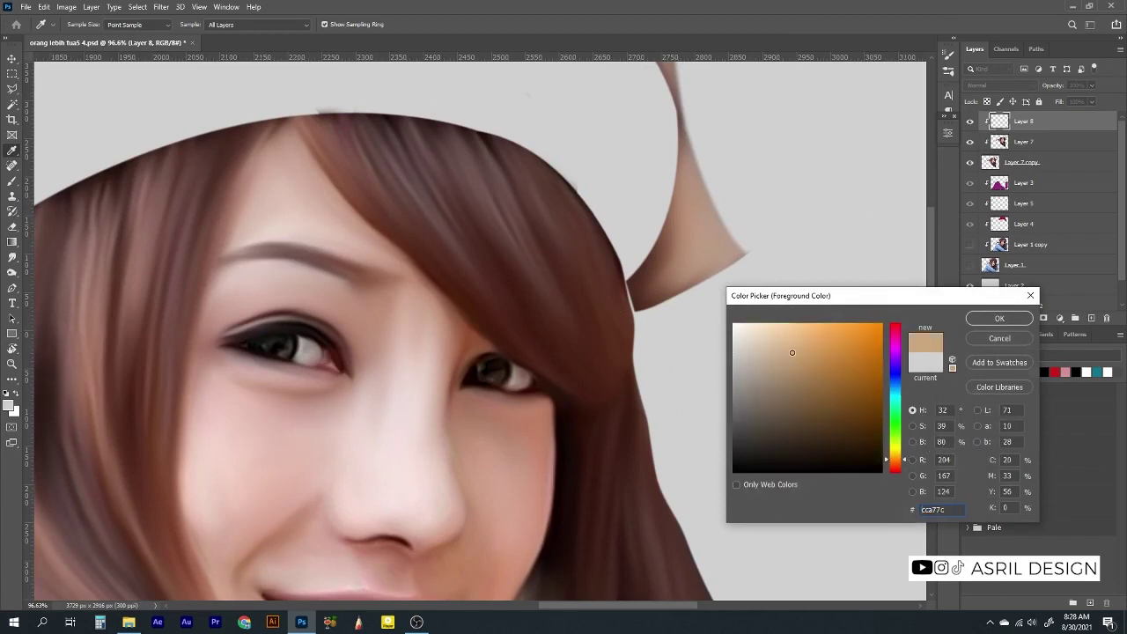
key(Return)
key(b)
Paint skin tone along the nose, testing Color blending before reverting to Normal
drag(421, 374, 398, 485)
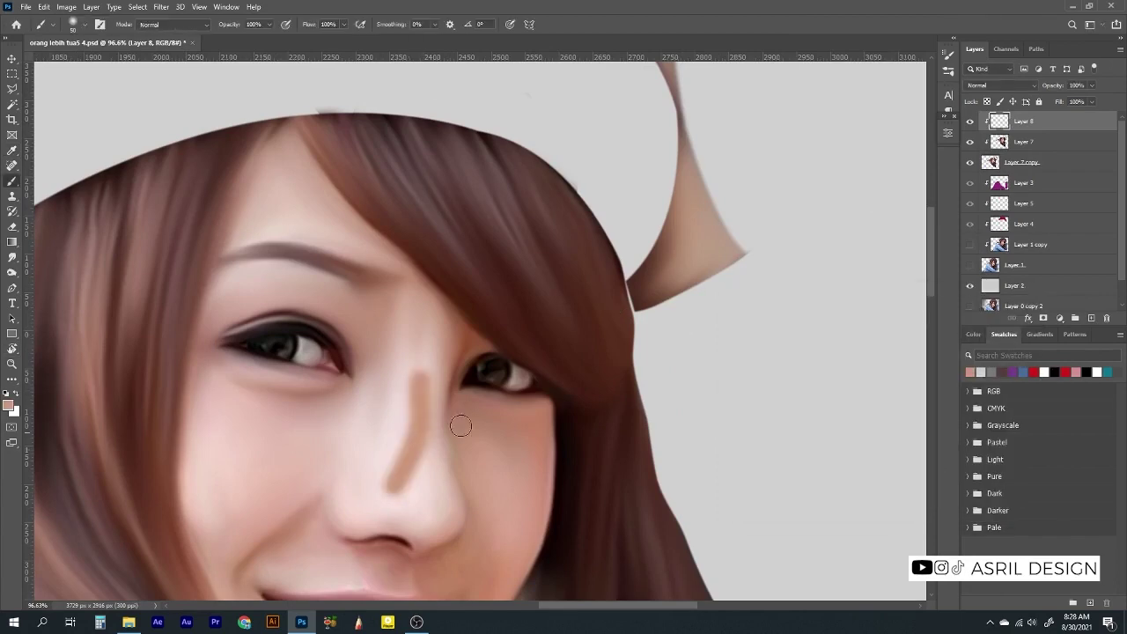
click(1001, 84)
click(995, 361)
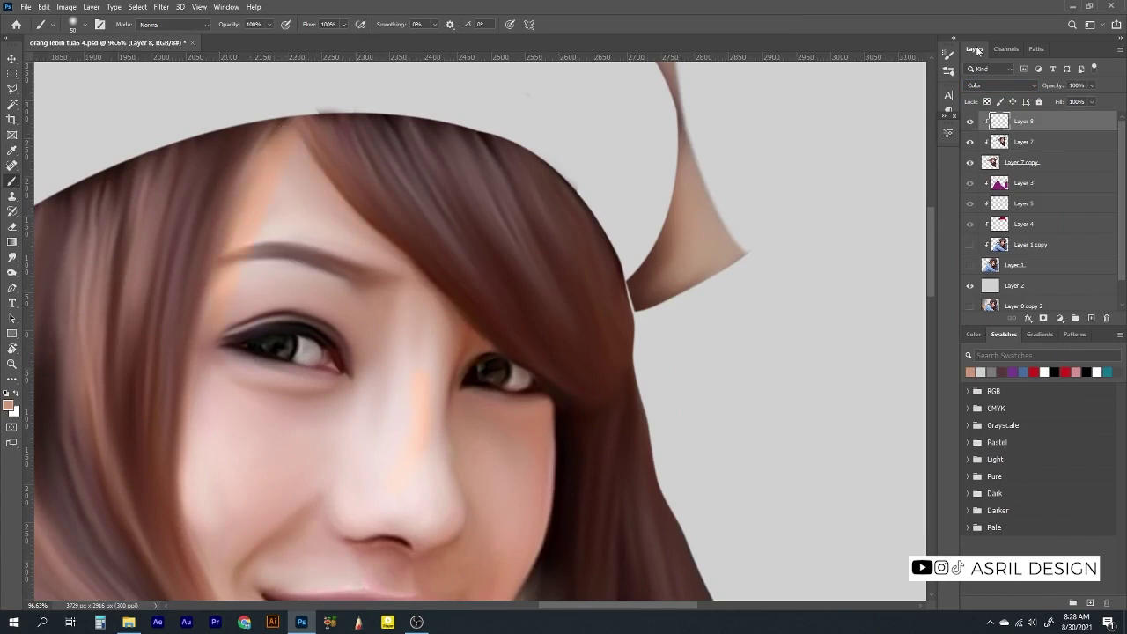
click(1001, 84)
click(981, 88)
scroll(234, 176, down, 3)
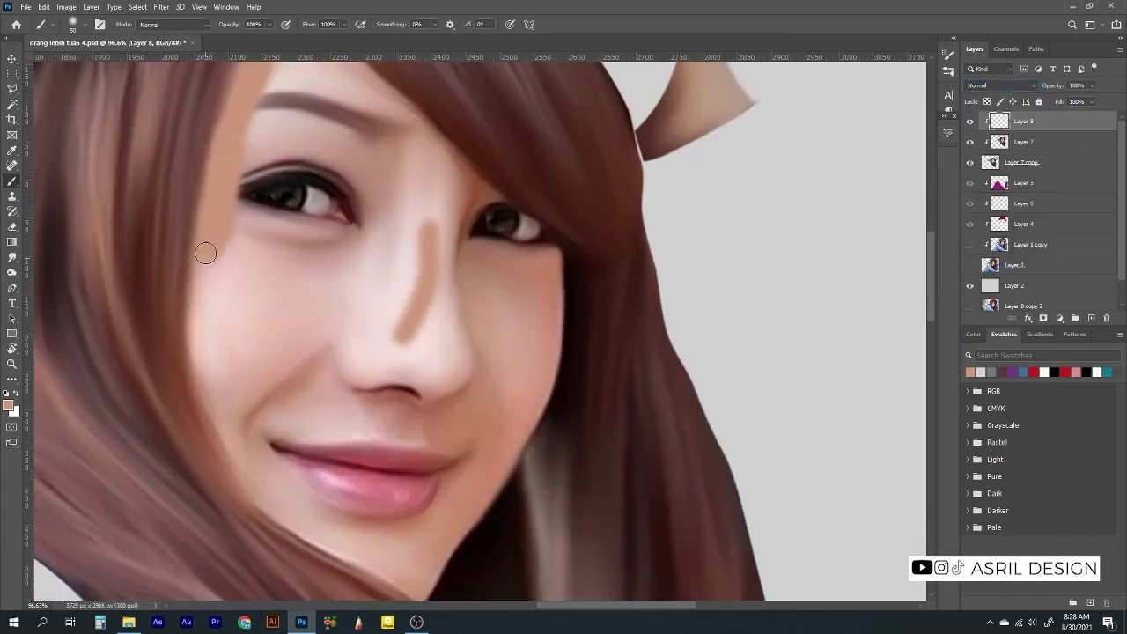
Paint skin tone down the left cheek edge and over the nose and under-eye areas
drag(205, 254, 206, 373)
scroll(221, 416, up, 3)
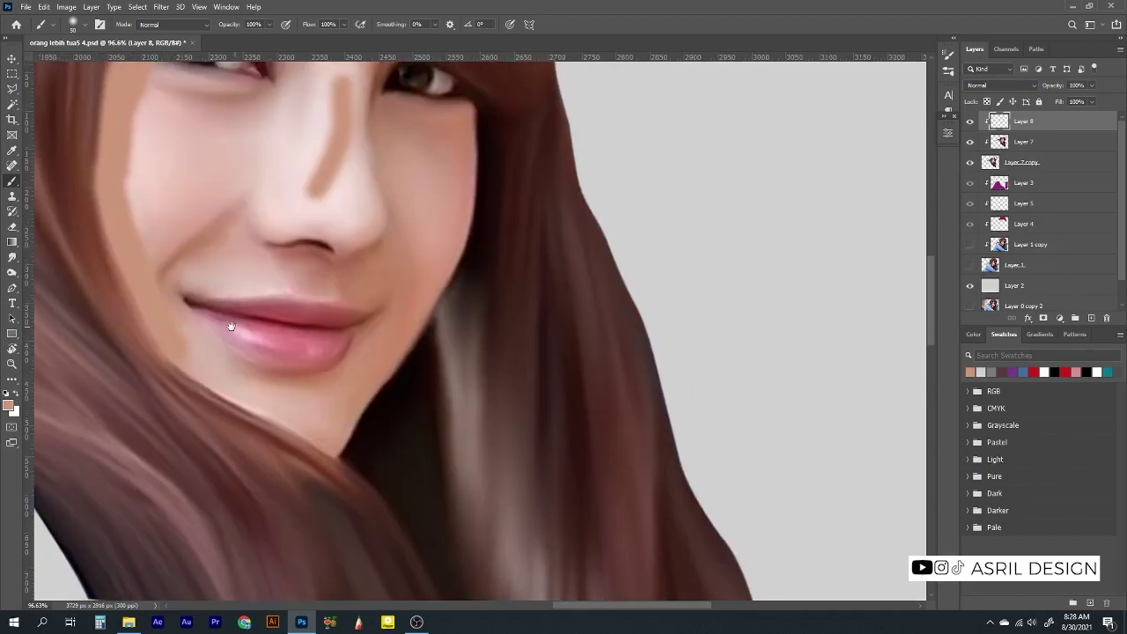
scroll(212, 269, up, 3)
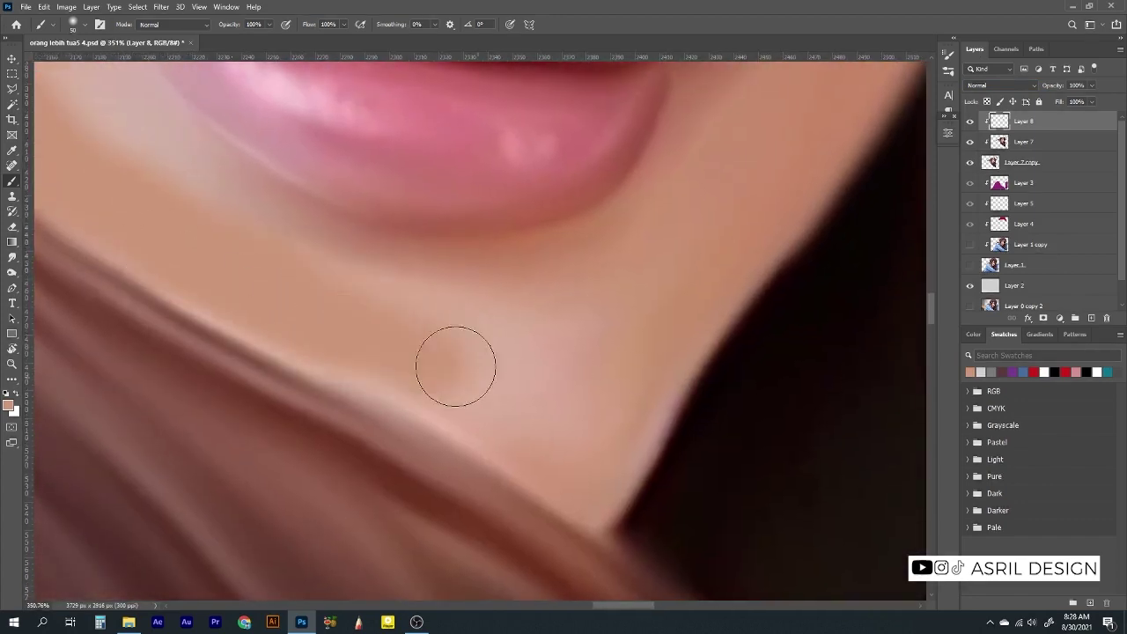
drag(589, 481, 396, 552)
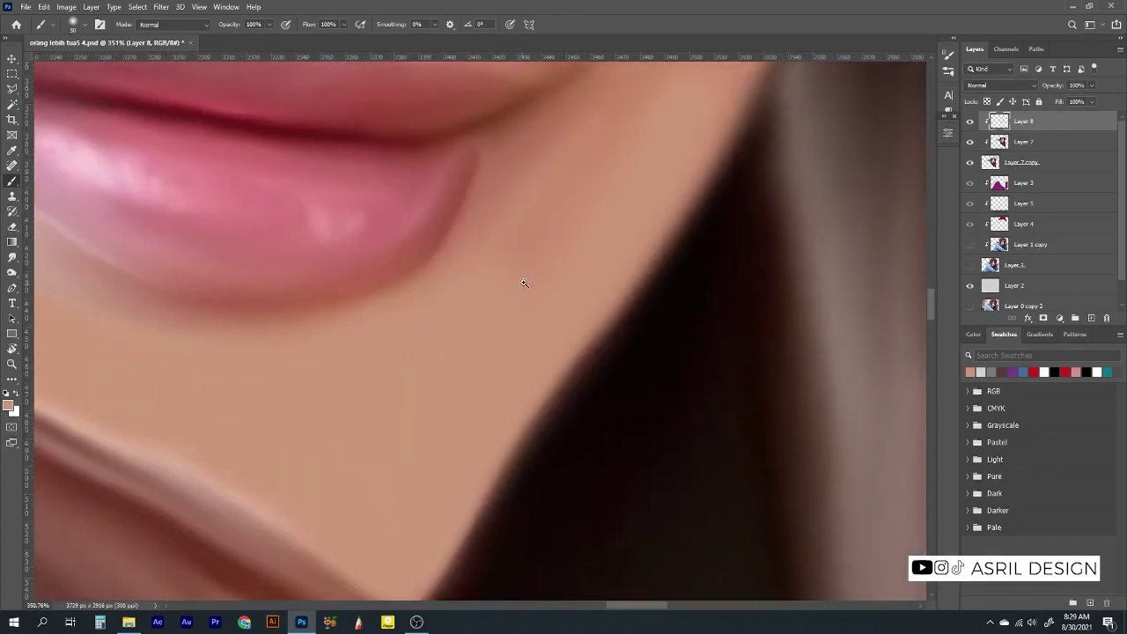
scroll(523, 282, down, 3)
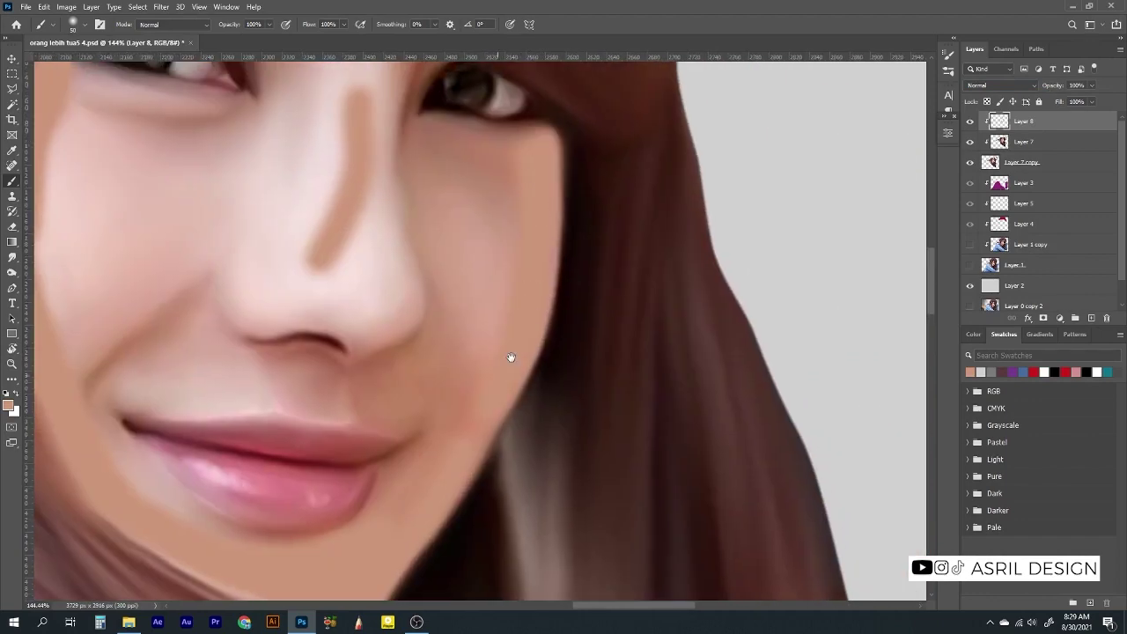
drag(511, 357, 546, 226)
scroll(401, 467, down, 5)
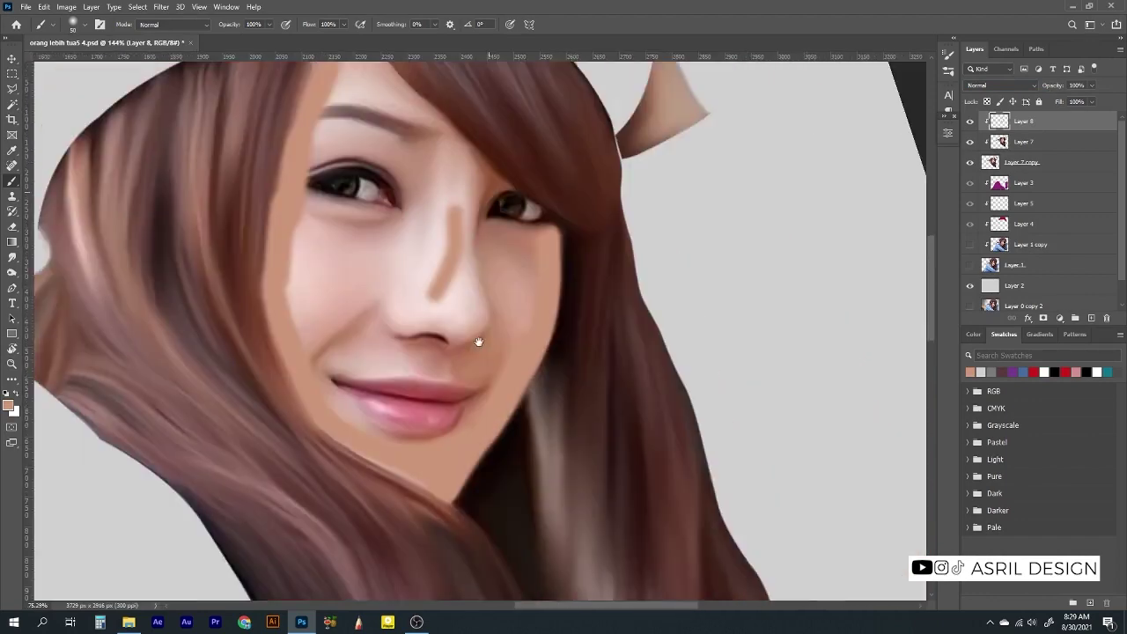
scroll(395, 320, up, 5)
scroll(421, 316, down, 5)
scroll(421, 317, right, 4)
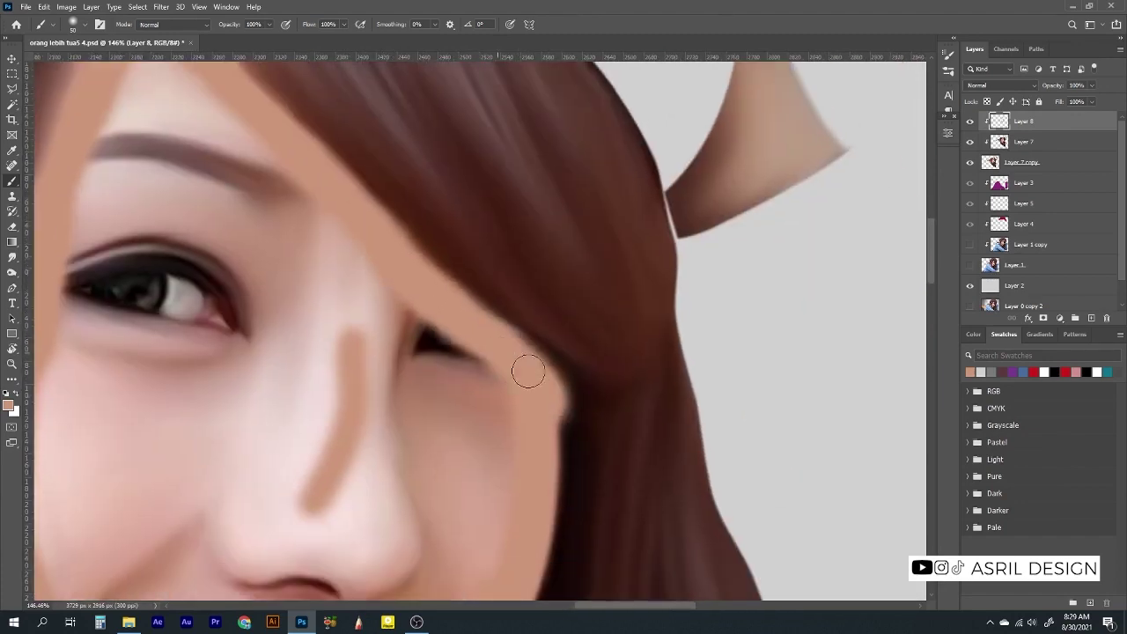
scroll(547, 344, down, 3)
scroll(499, 375, up, 2)
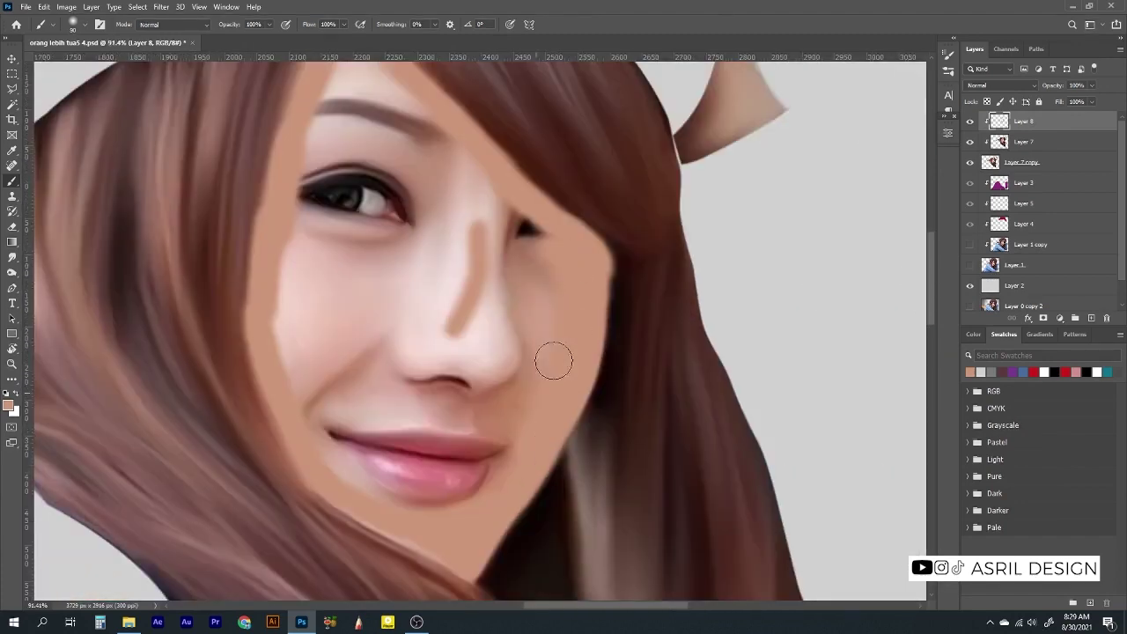
drag(353, 380, 523, 264)
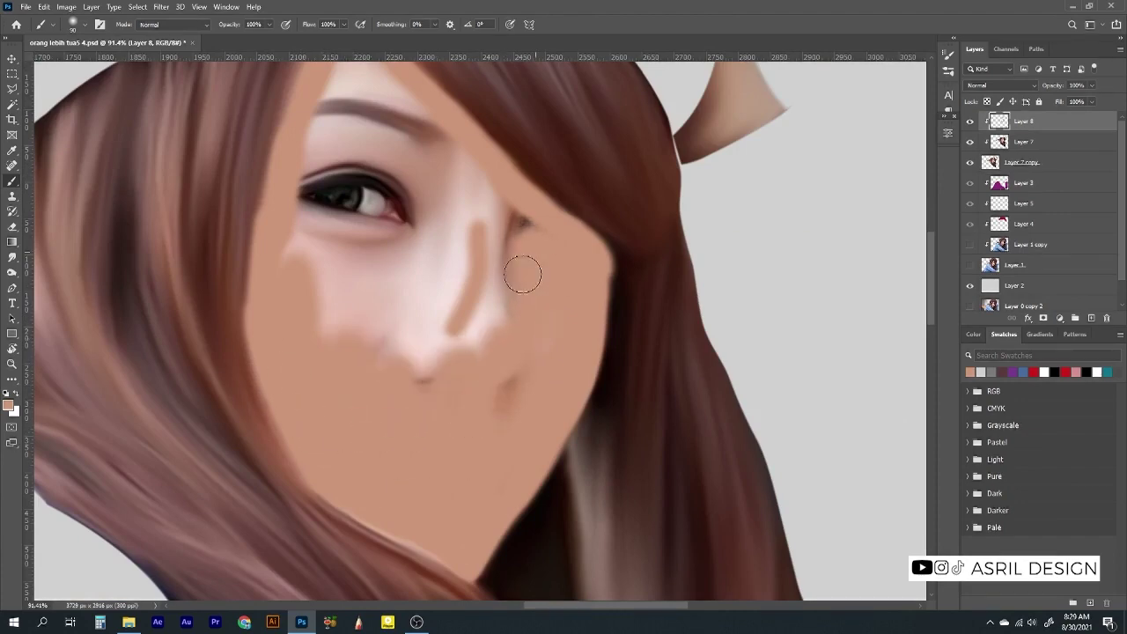
Paint skin tone over the hand's lower edge and raised fingers, then shrink the brush
scroll(403, 485, up, 3)
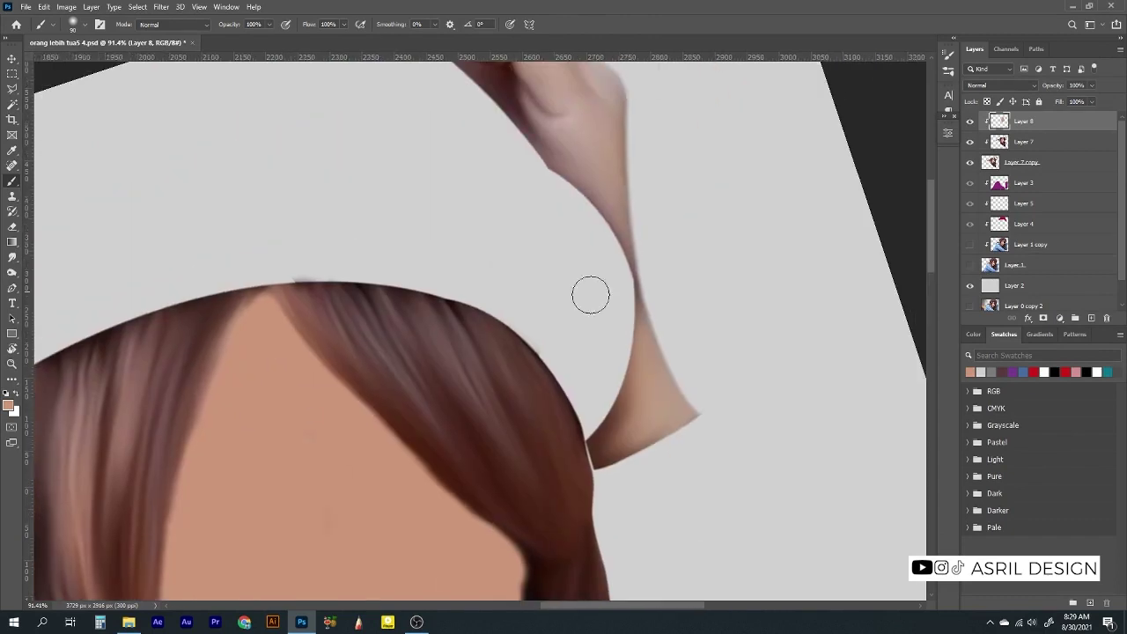
scroll(441, 299, up, 5)
scroll(440, 299, right, 2)
drag(607, 440, 635, 381)
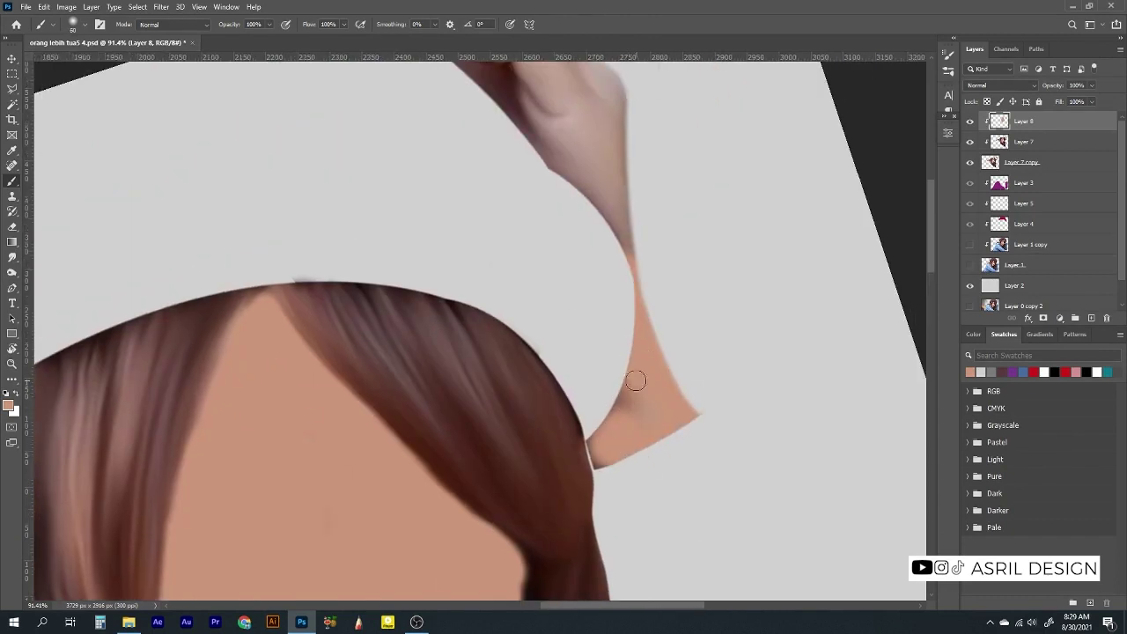
drag(605, 438, 660, 428)
scroll(642, 410, up, 5)
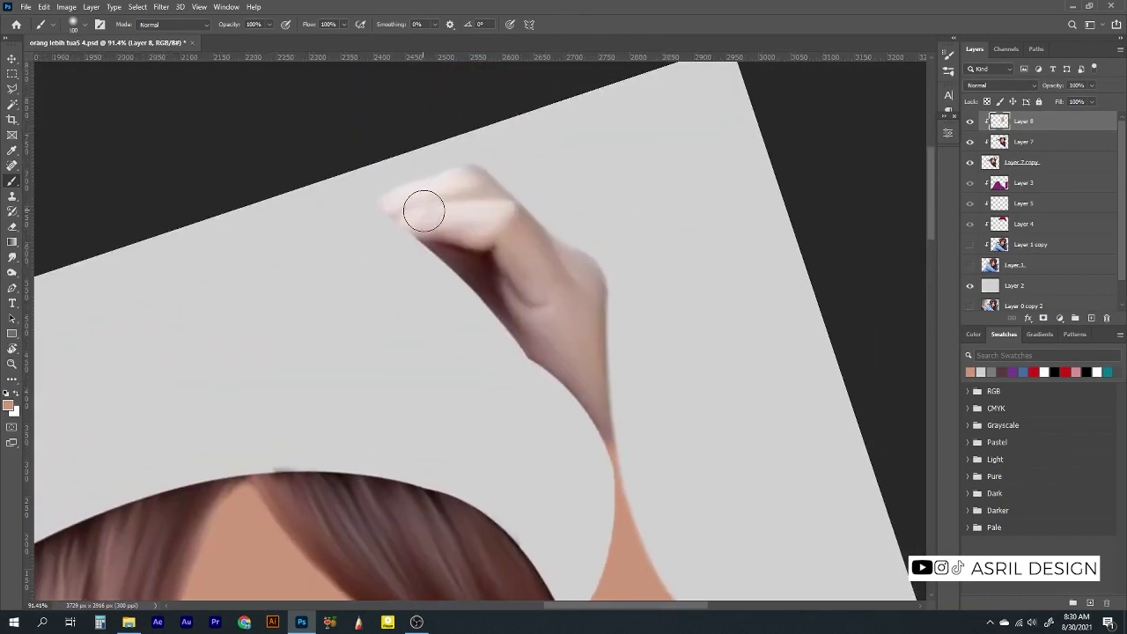
drag(422, 206, 613, 401)
scroll(652, 521, down, 5)
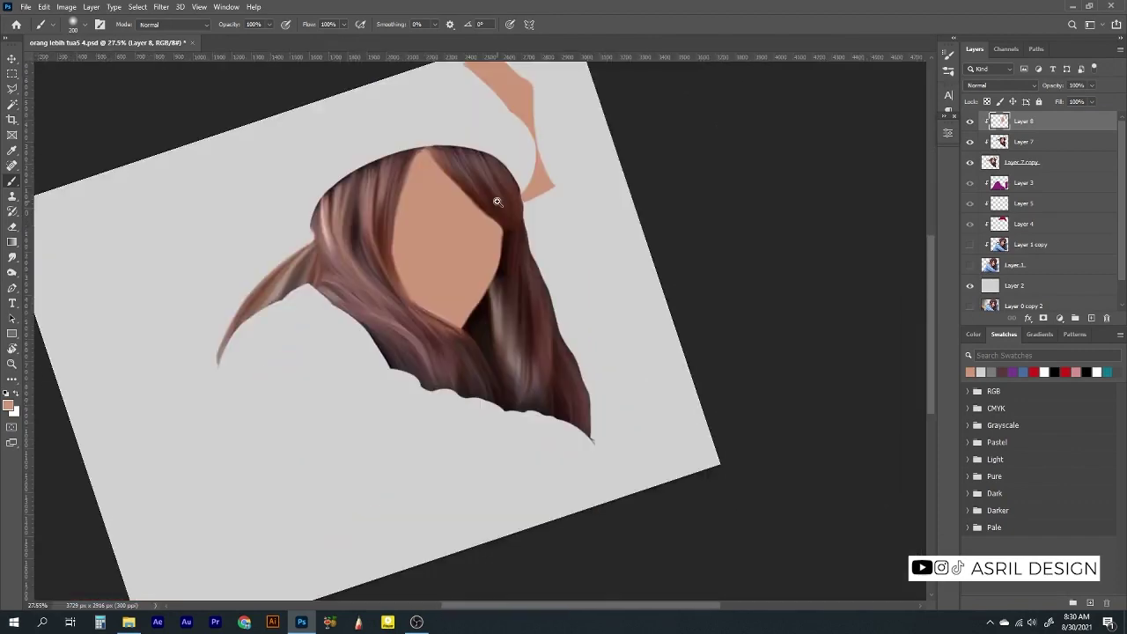
scroll(481, 254, up, 5)
key(bracketleft)
key(bracketleft)
key(bracketleft)
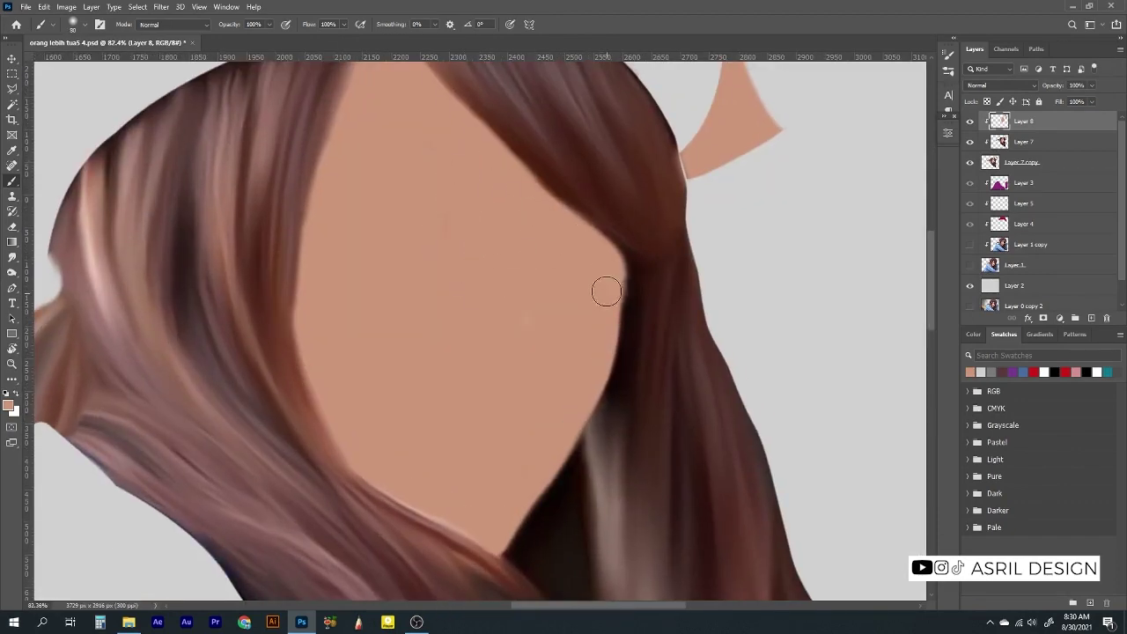
click(979, 85)
Set Layer 8 to Color blending and nudge its Color Balance midtones slightly toward cyan
click(971, 290)
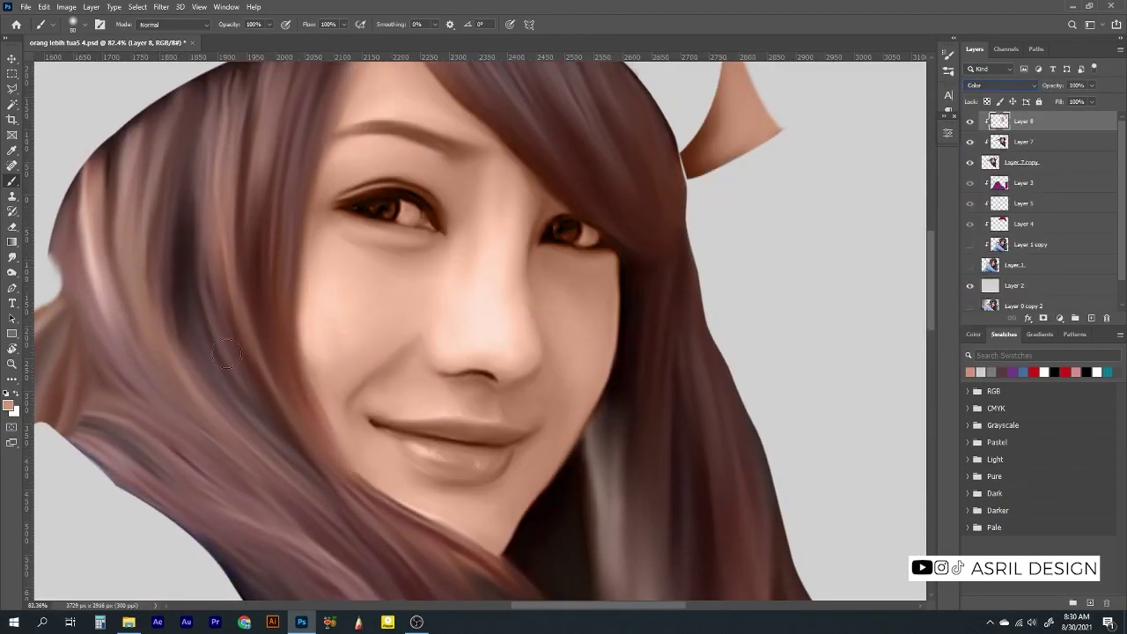
scroll(402, 305, down, 3)
key(v)
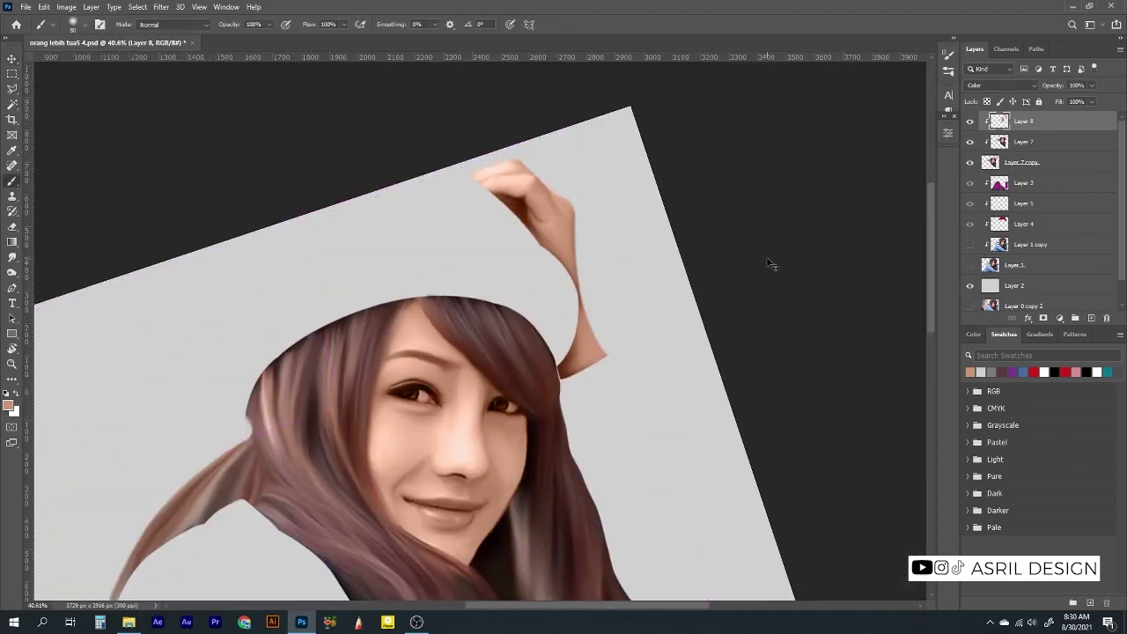
key(ctrl+b)
drag(802, 192, 798, 193)
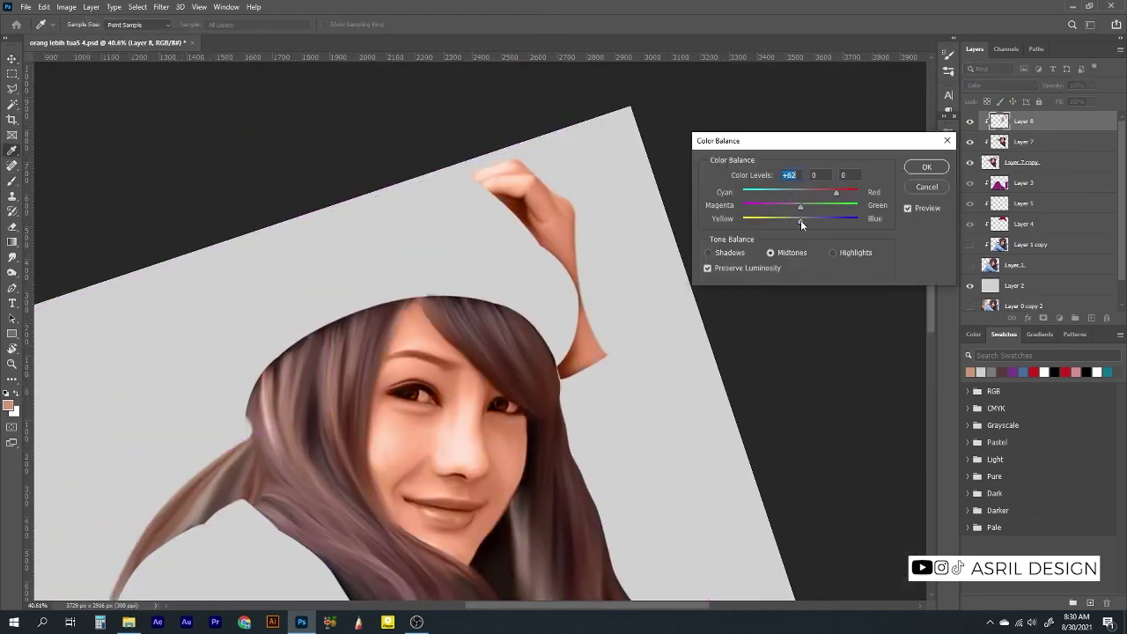
key(Return)
On the painted portrait layer, darken midtones with Curves and lower exposure slightly
key(alt+[)
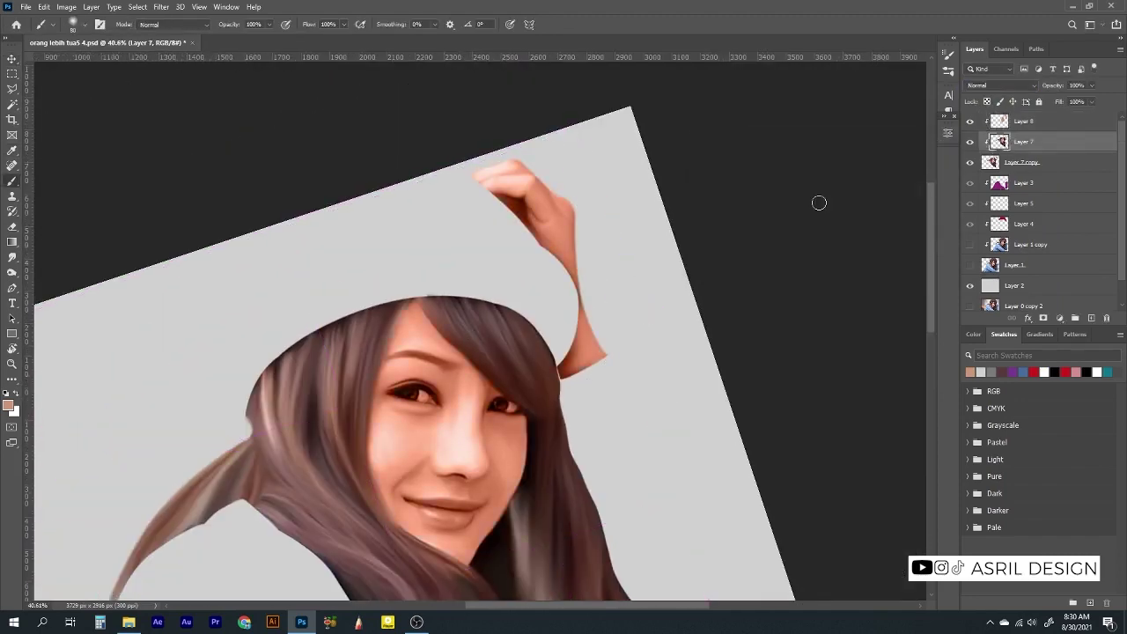
key(ctrl+m)
drag(862, 313, 862, 319)
click(1068, 214)
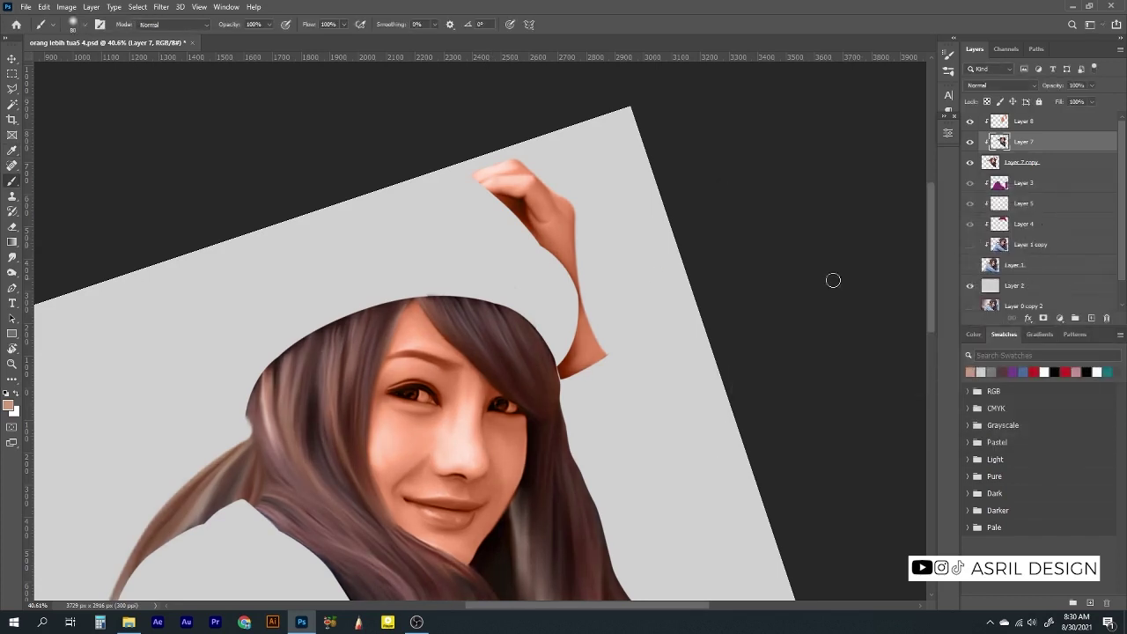
click(66, 7)
click(228, 69)
drag(738, 221, 735, 222)
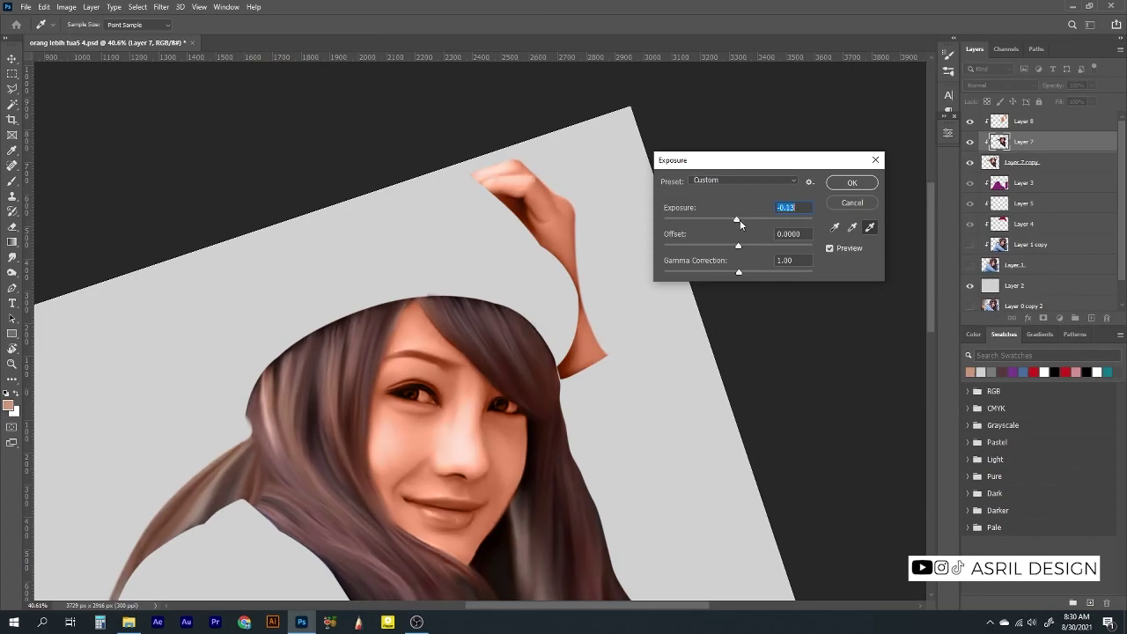
key(Return)
Show the hat and jacket layer and reselect the skin tint layer
scroll(575, 407, down, 5)
scroll(847, 191, up, 5)
click(969, 264)
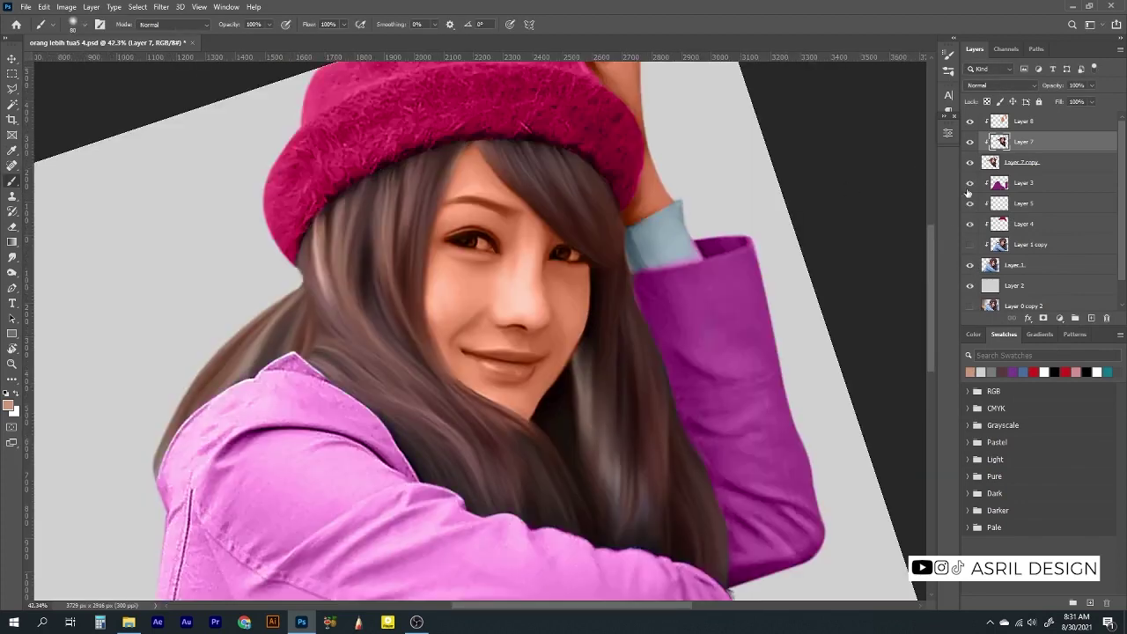
click(1021, 121)
click(1001, 85)
key(Escape)
Set the skin tint layer to Color blending and apply a Color Balance adjustment
scroll(541, 264, up, 5)
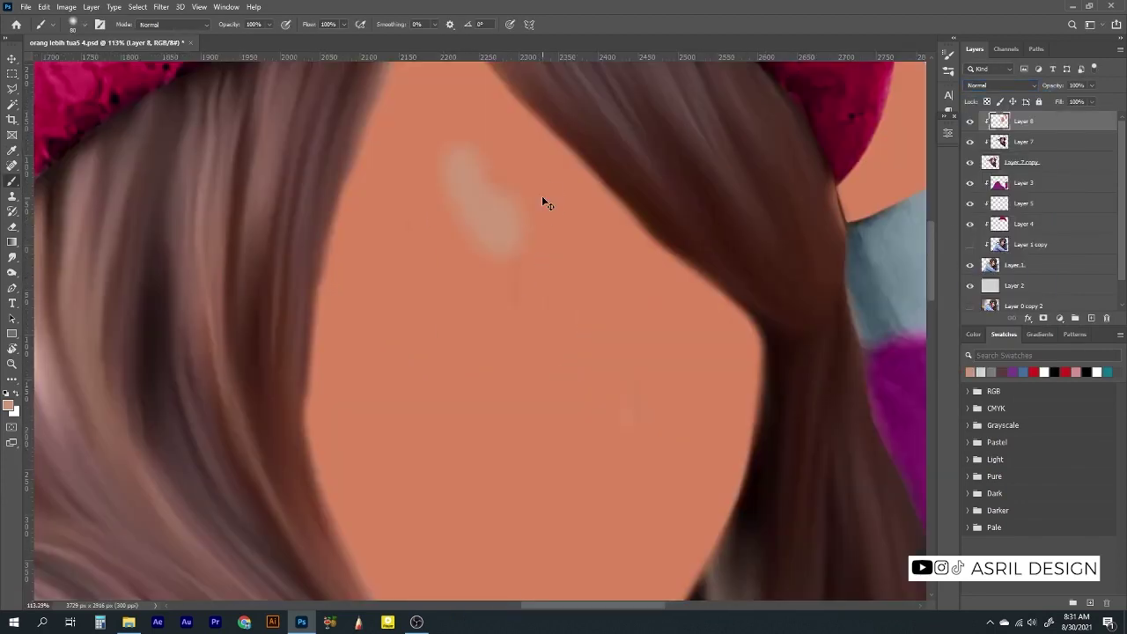
click(1001, 85)
click(991, 361)
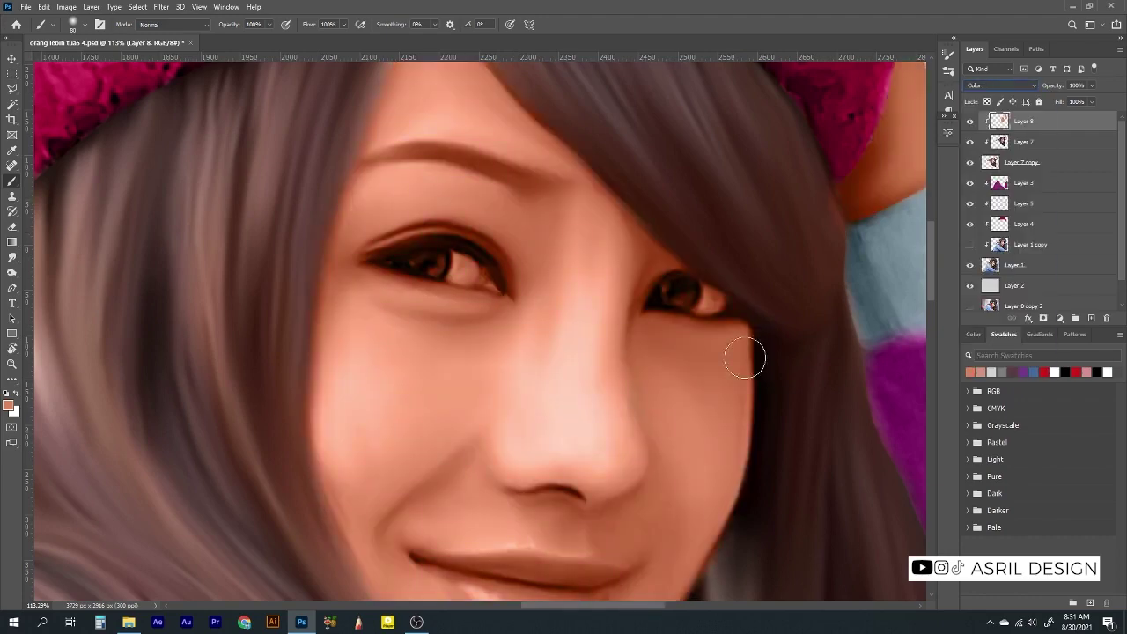
scroll(441, 122, down, 5)
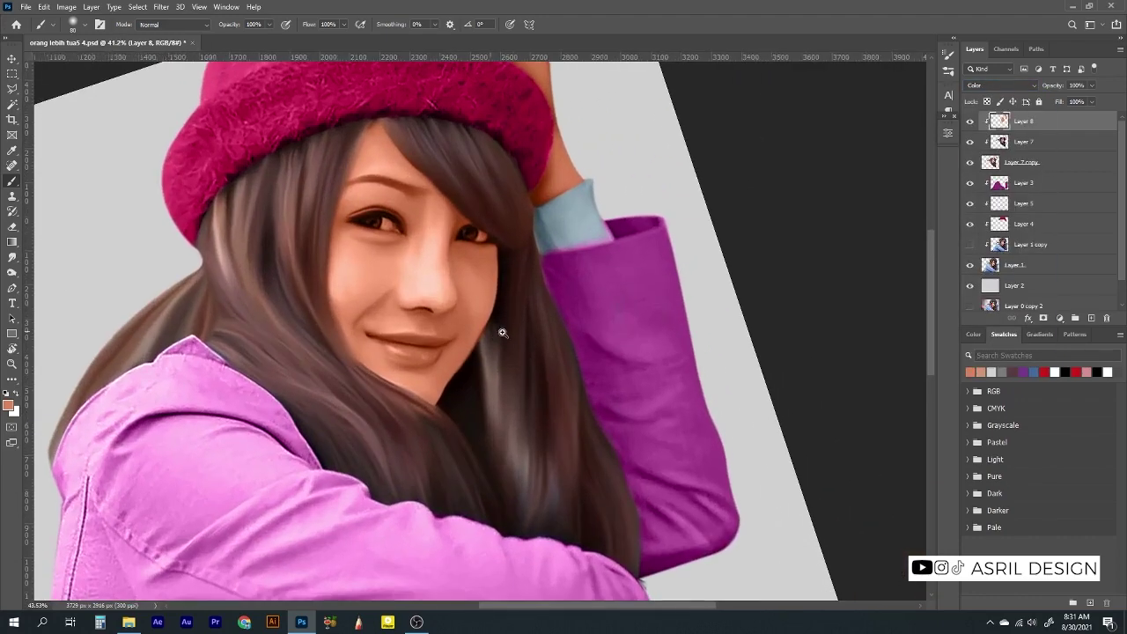
key(ctrl+b)
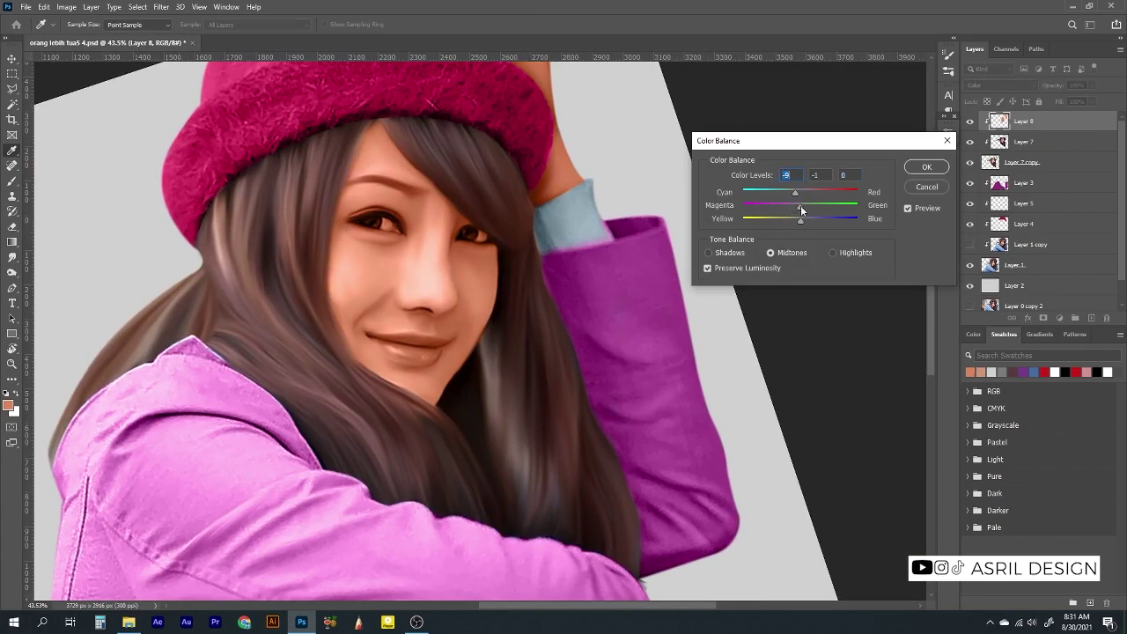
click(926, 166)
scroll(414, 178, up, 4)
Ready the Smudge tool on Layer 7 with a larger brush at 14% strength
key(alt+bracketleft)
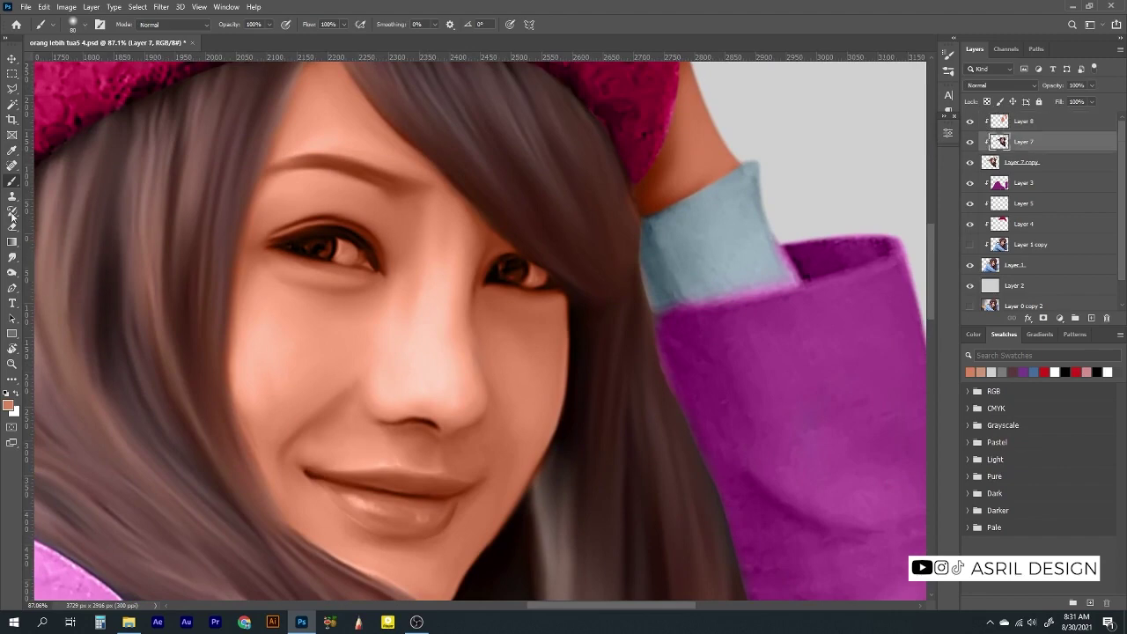
click(11, 257)
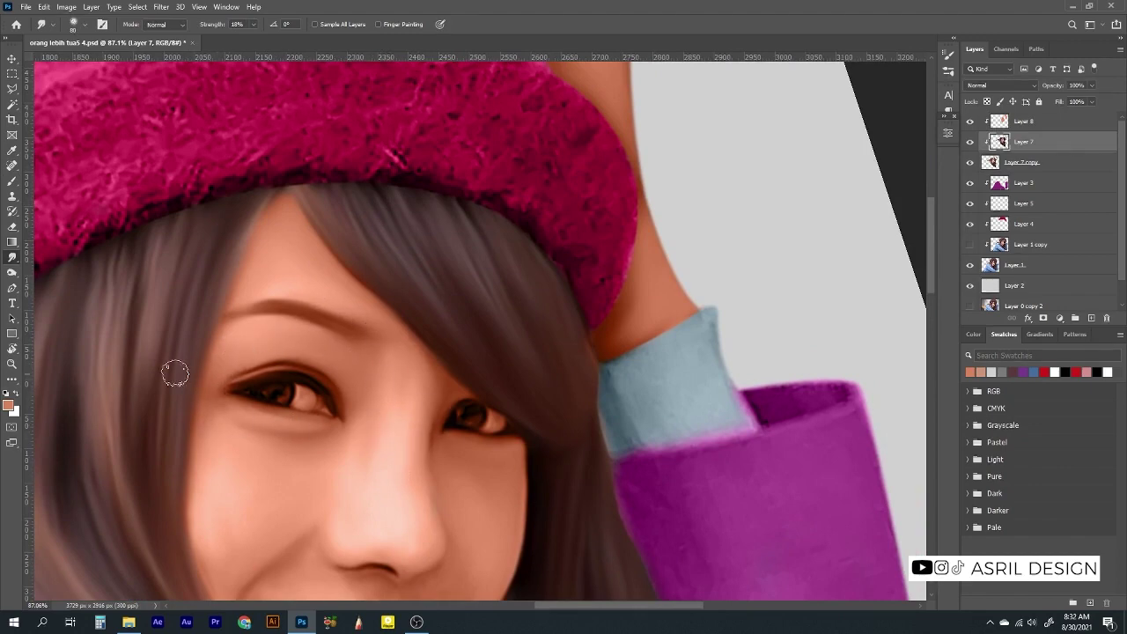
scroll(344, 428, up, 5)
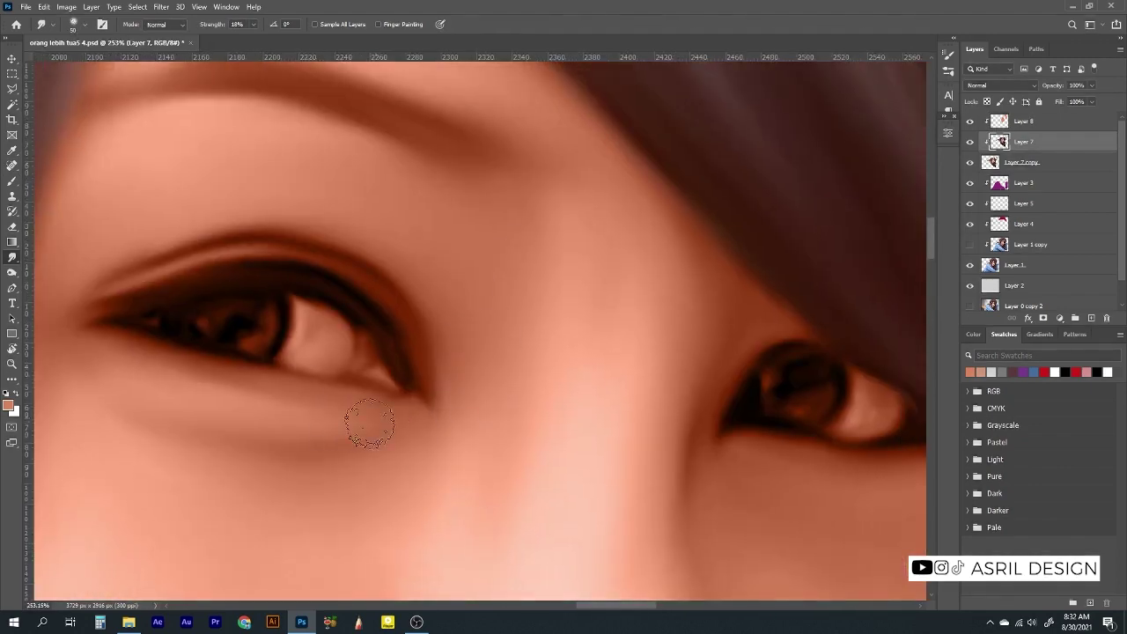
scroll(370, 425, left, 3)
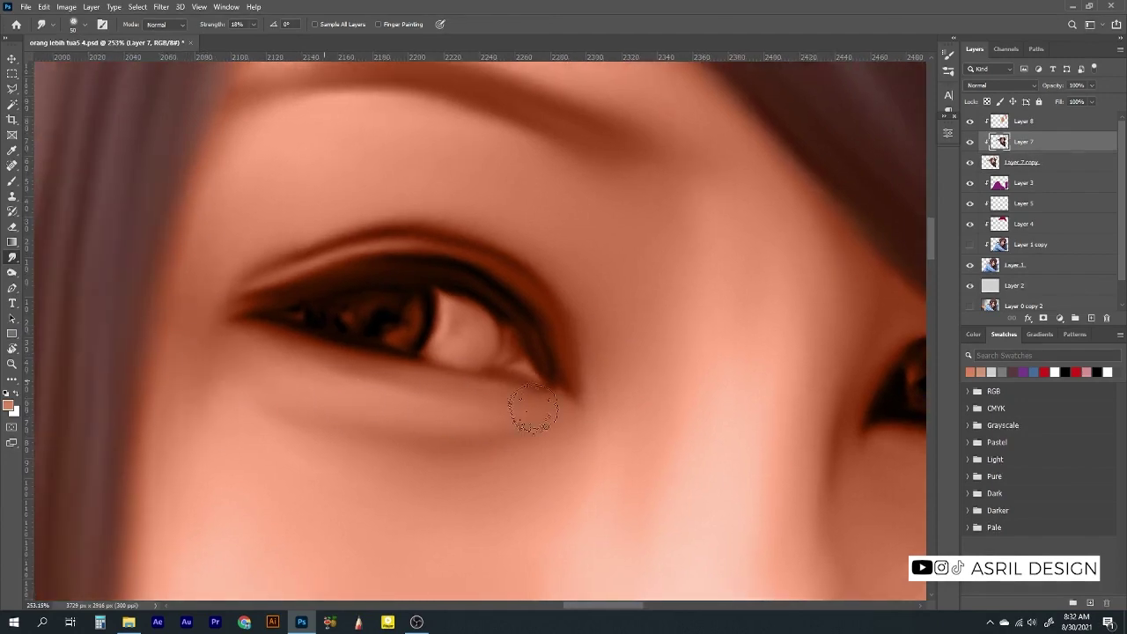
scroll(334, 415, down, 4)
scroll(415, 252, down, 2)
scroll(415, 309, left, 2)
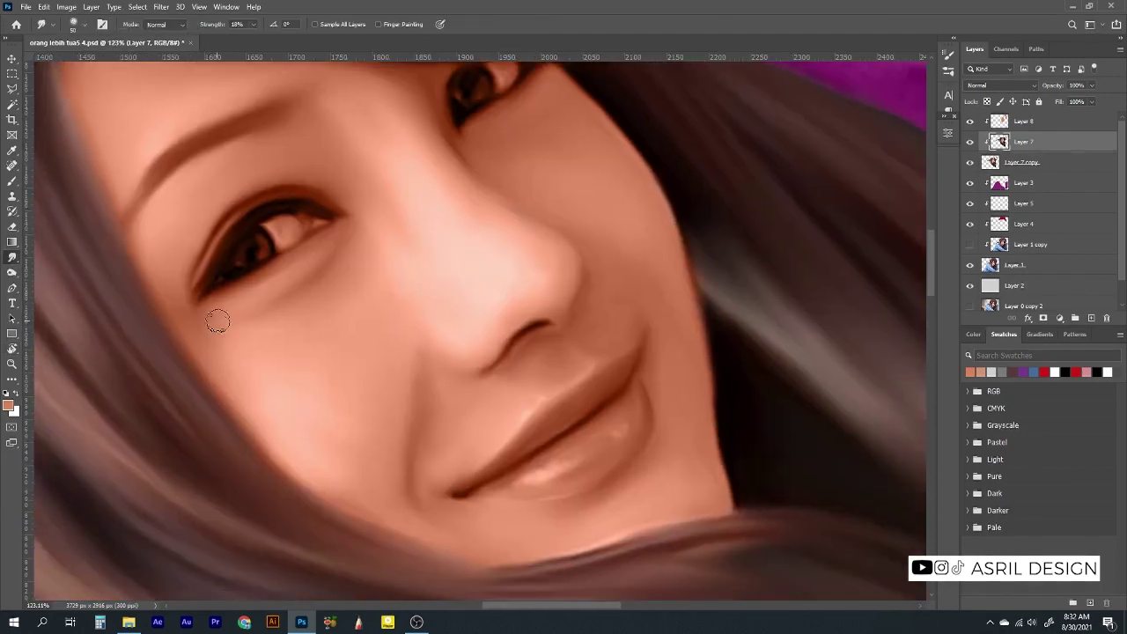
key(bracketright)
key(bracketright)
key(bracketright)
key(1)
key(4)
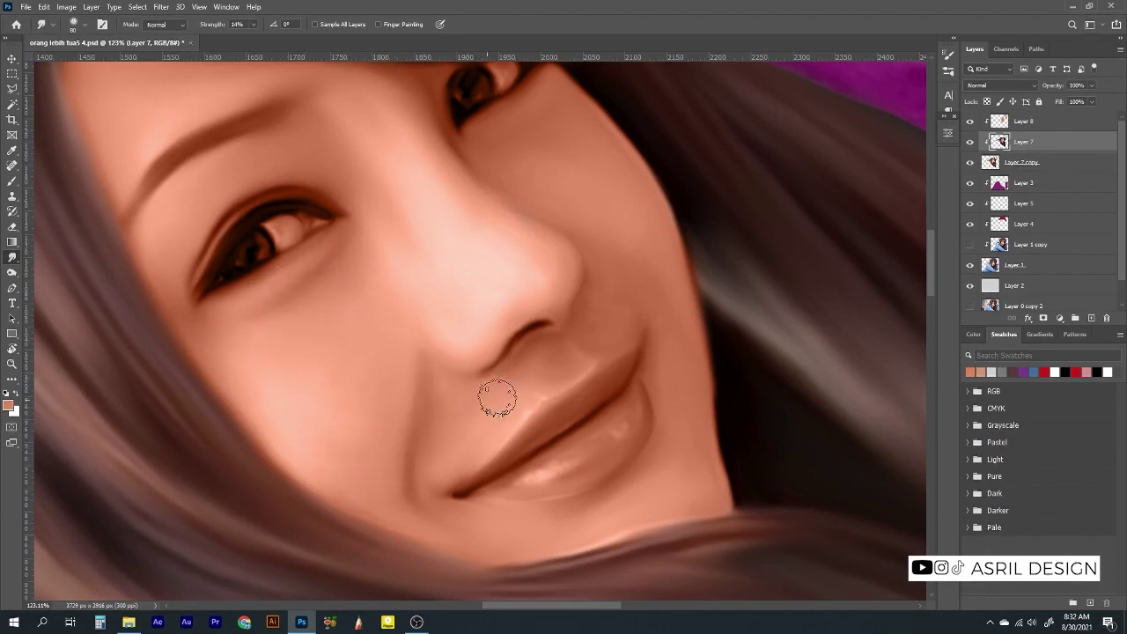
Smooth the shading beside the nose tip
scroll(432, 256, up, 3)
alt+scroll(440, 246, up, 2)
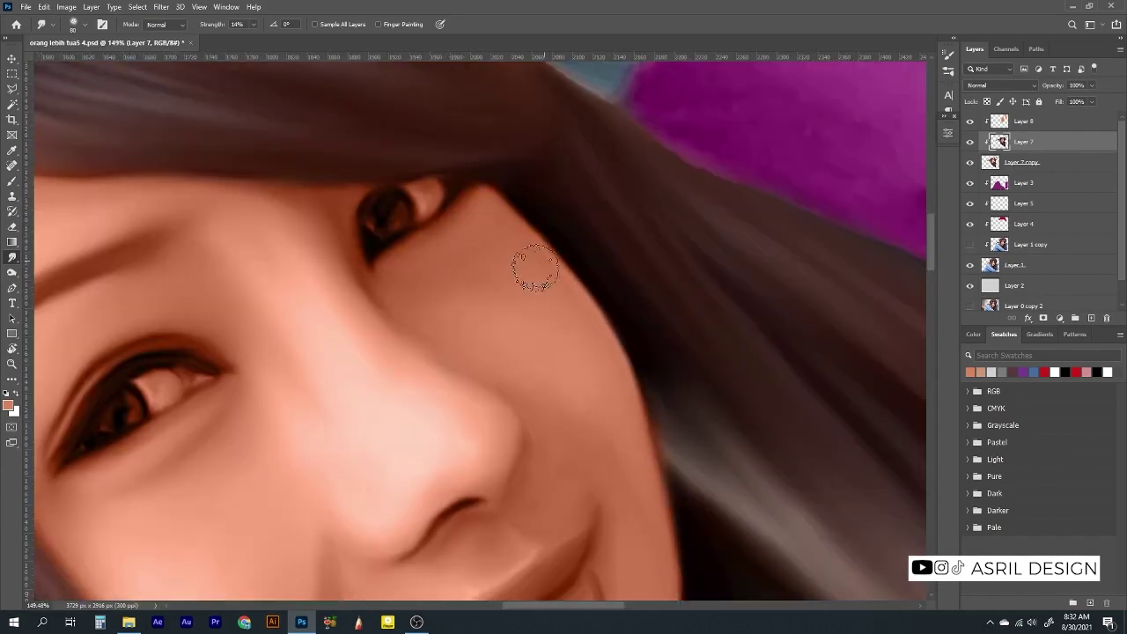
scroll(360, 248, down, 2)
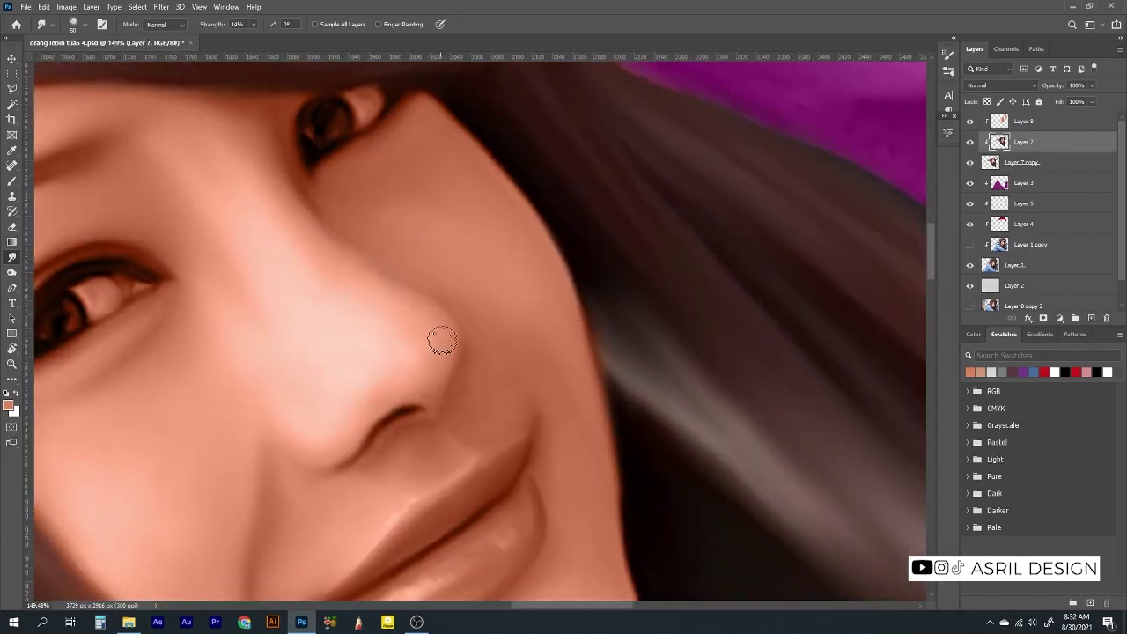
drag(442, 341, 395, 296)
scroll(460, 396, down, 2)
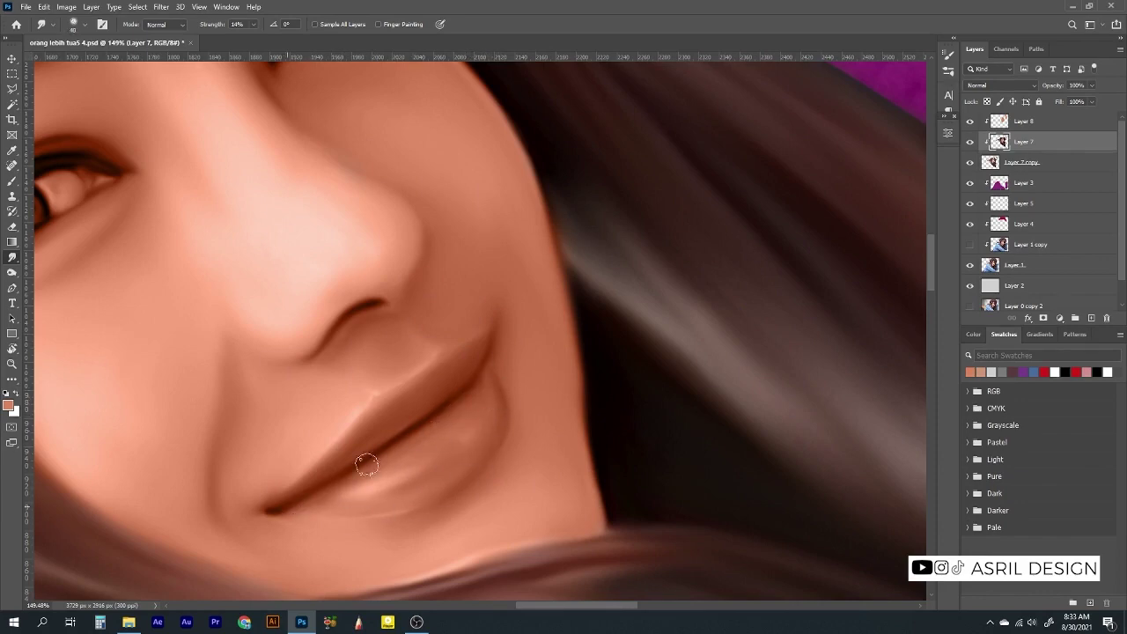
scroll(449, 506, down, 5)
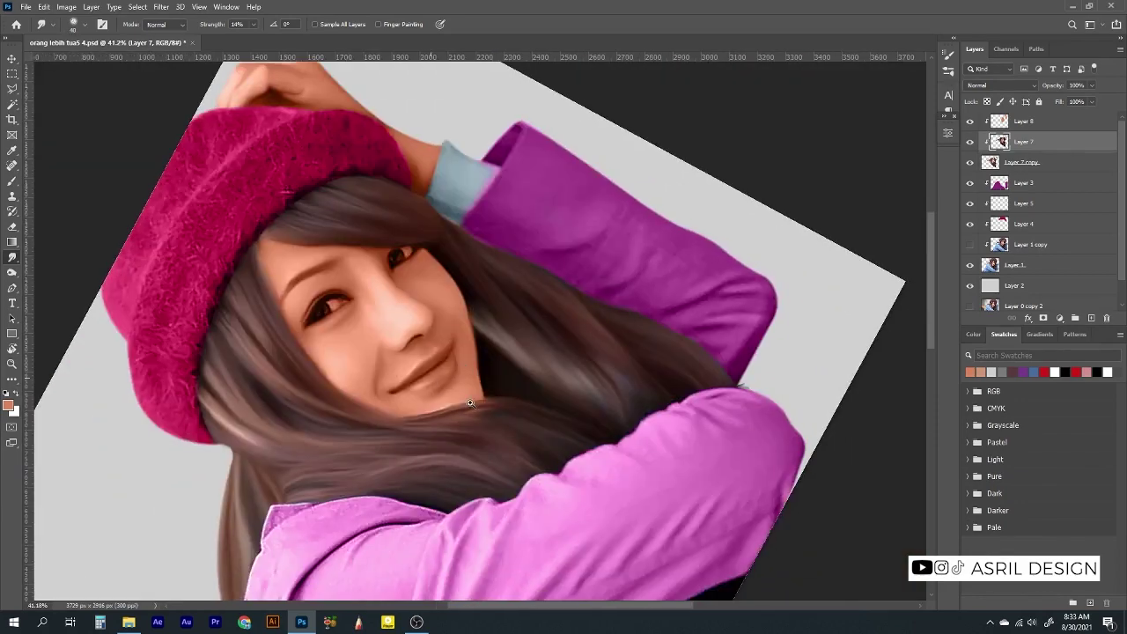
scroll(271, 191, up, 3)
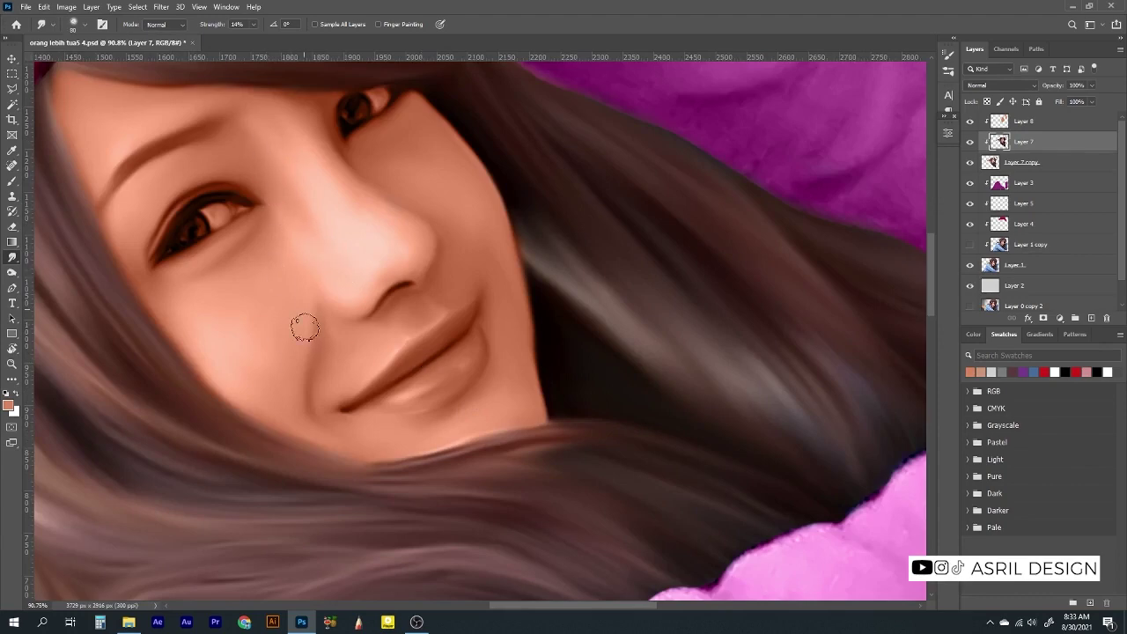
scroll(452, 351, down, 3)
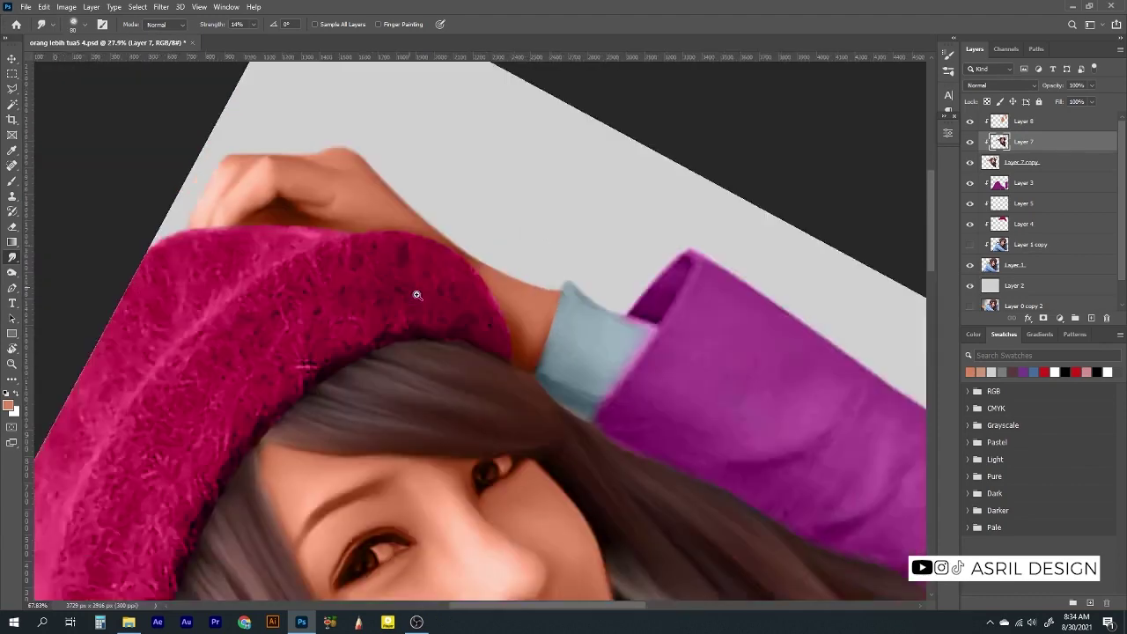
scroll(344, 465, up, 2)
scroll(235, 239, up, 2)
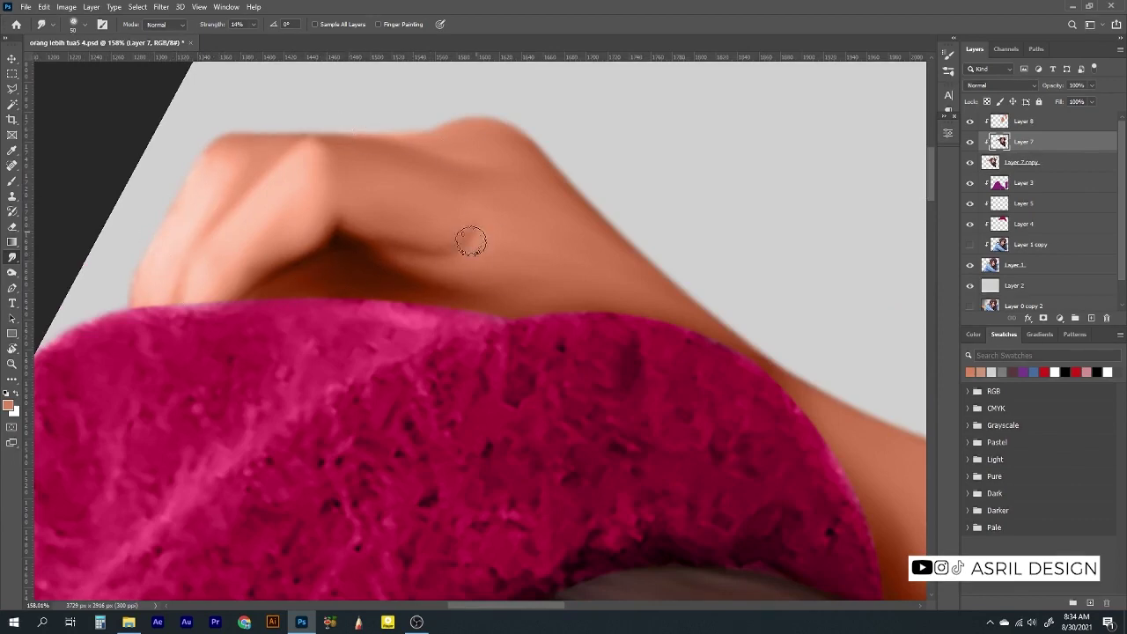
Pan across the portrait and rotate the view back nearly upright
scroll(465, 238, right, 3)
scroll(342, 264, right, 2)
scroll(616, 440, down, 3)
scroll(616, 440, right, 3)
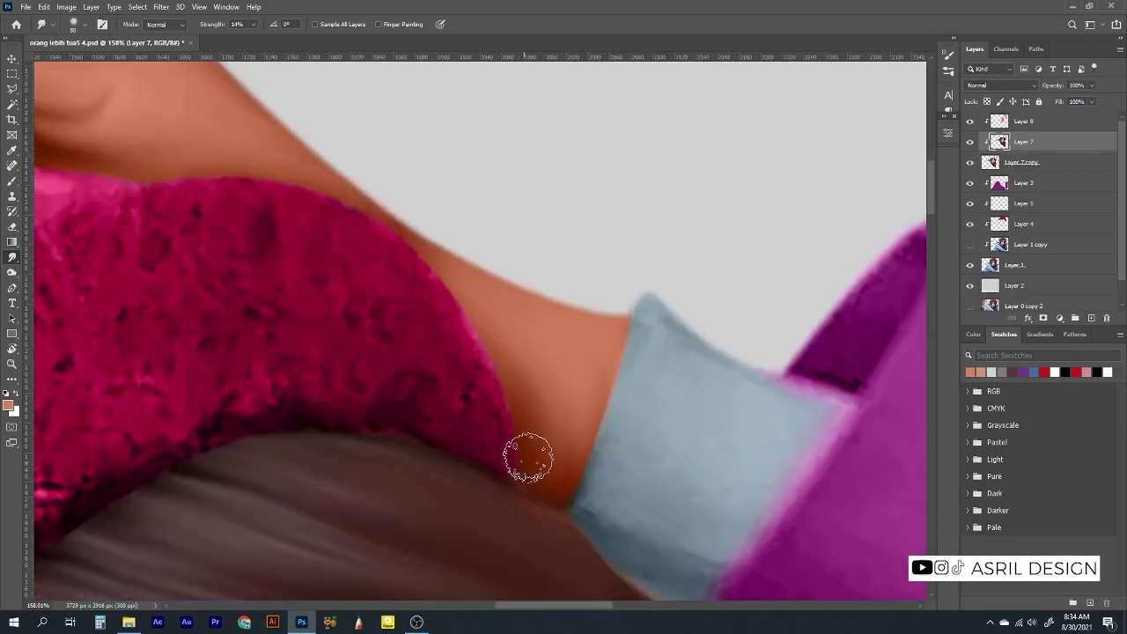
scroll(499, 420, up, 2)
scroll(499, 421, left, 2)
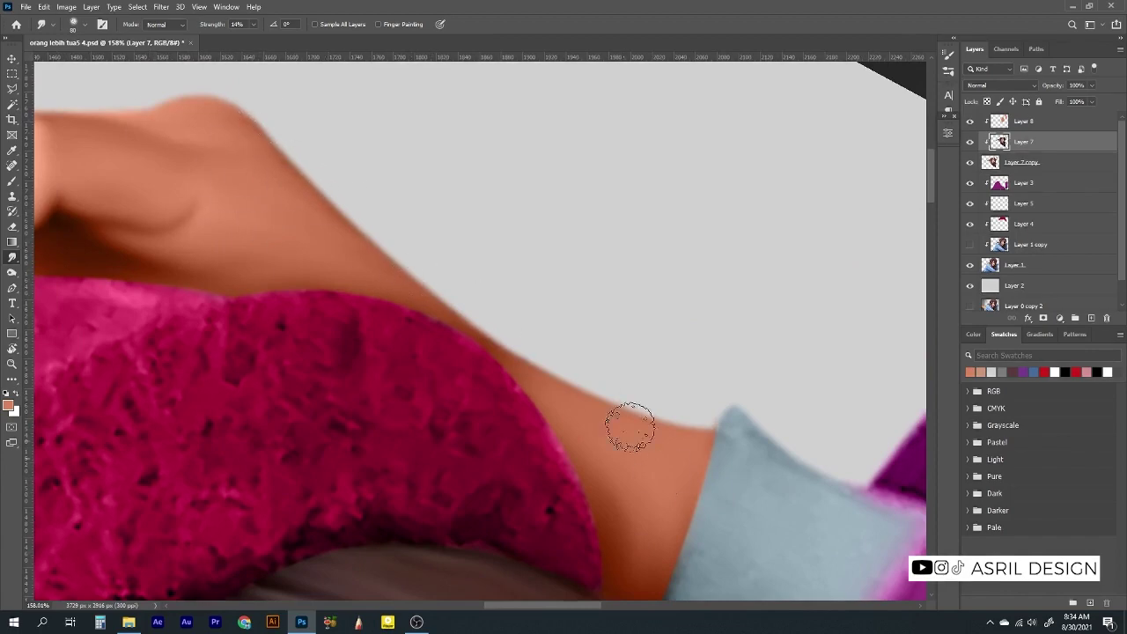
scroll(644, 331, down, 5)
scroll(617, 396, down, 3)
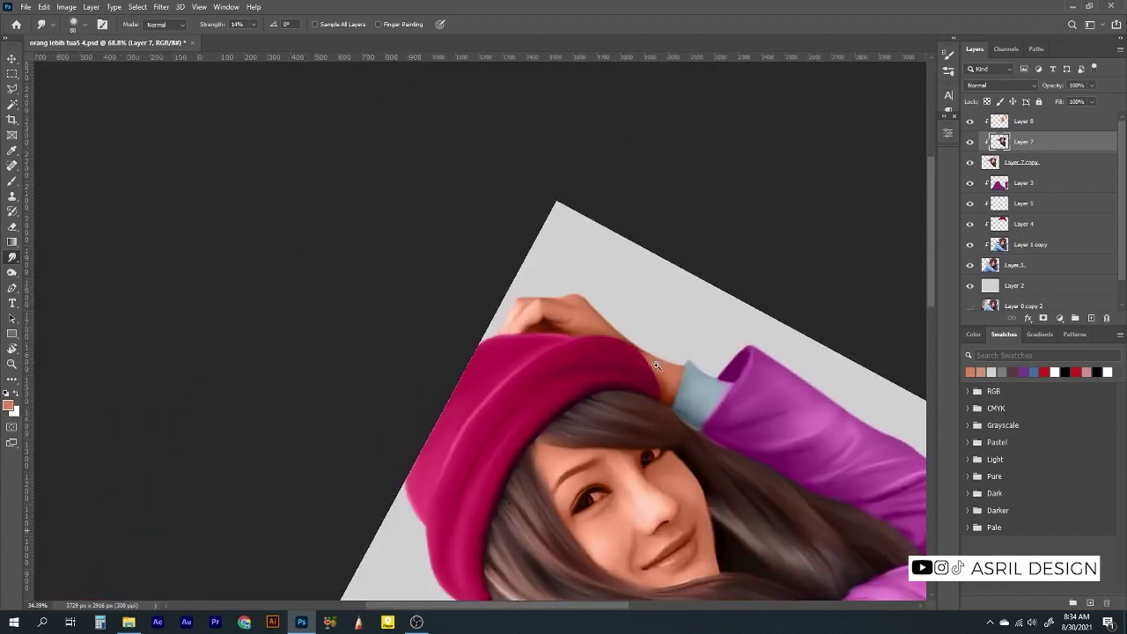
key(r)
mouse_move(792, 515)
mouse_down()
mouse_move(713, 226)
mouse_move(655, 331)
mouse_up()
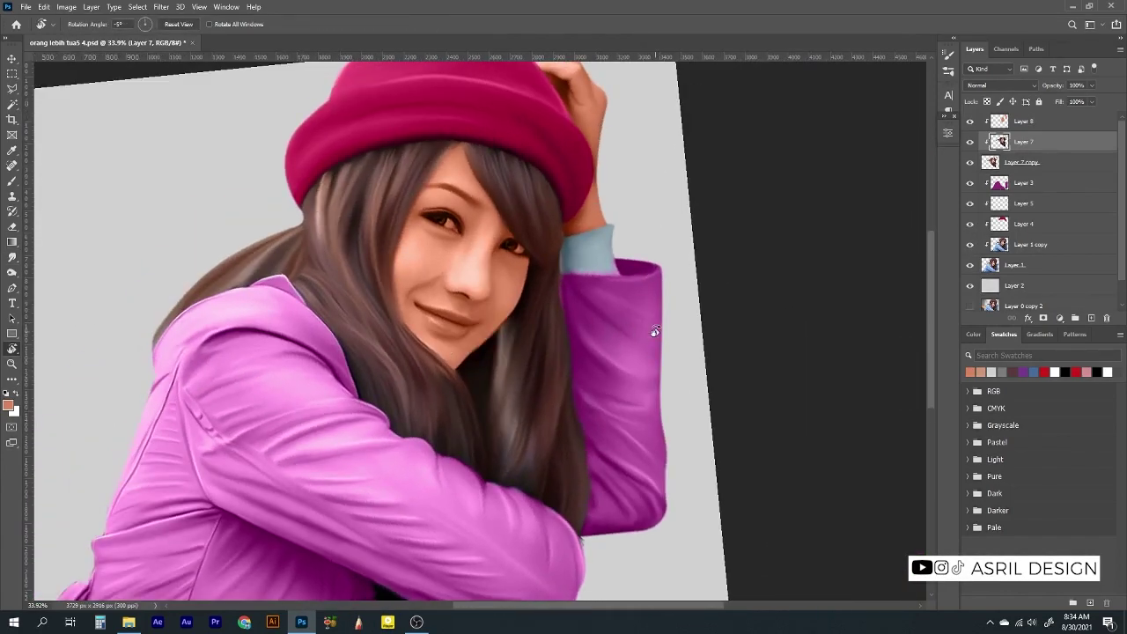
Add Layer 9 above Layer 8 and set up a pink brush in Normal blend mode
click(1042, 121)
scroll(503, 355, up, 5)
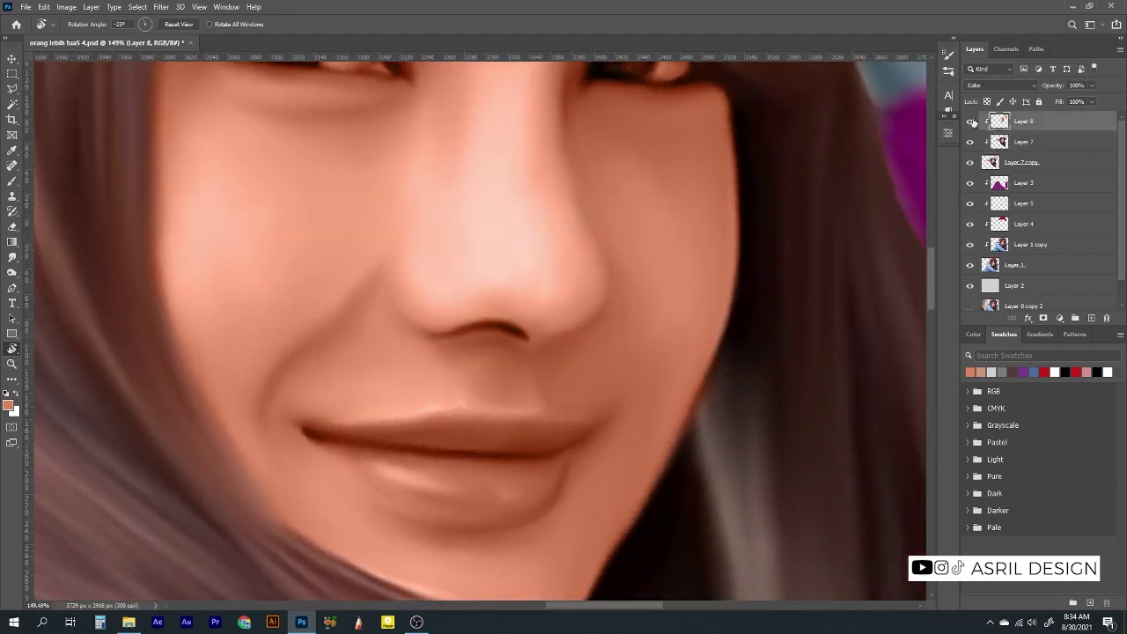
click(1091, 319)
key(b)
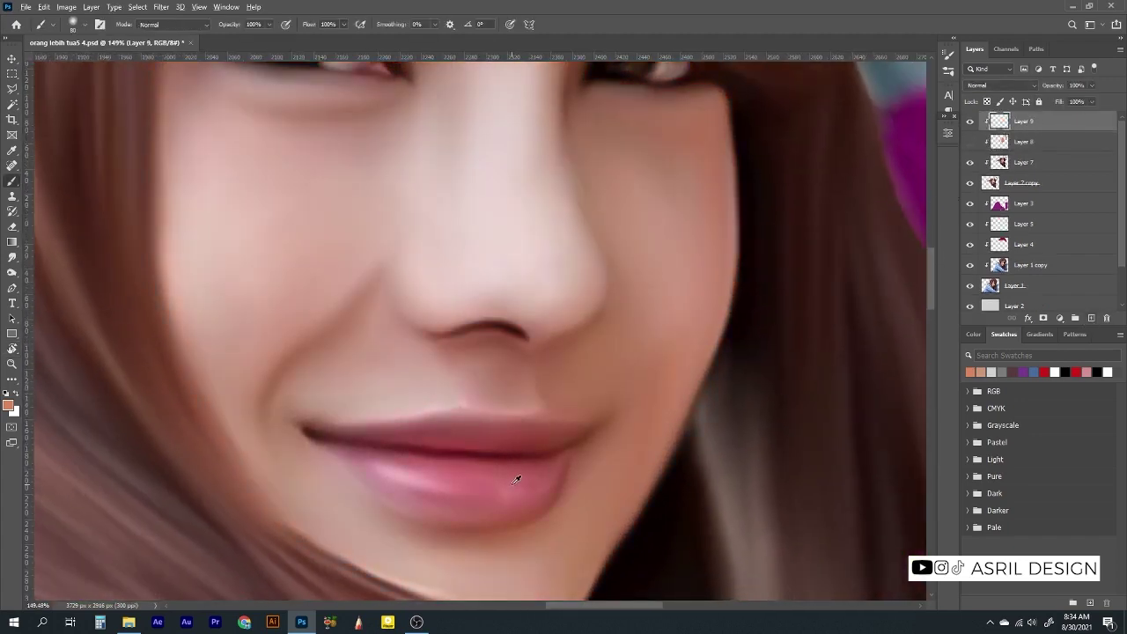
alt+click(516, 479)
click(1002, 85)
click(995, 352)
key(r)
drag(707, 199, 552, 290)
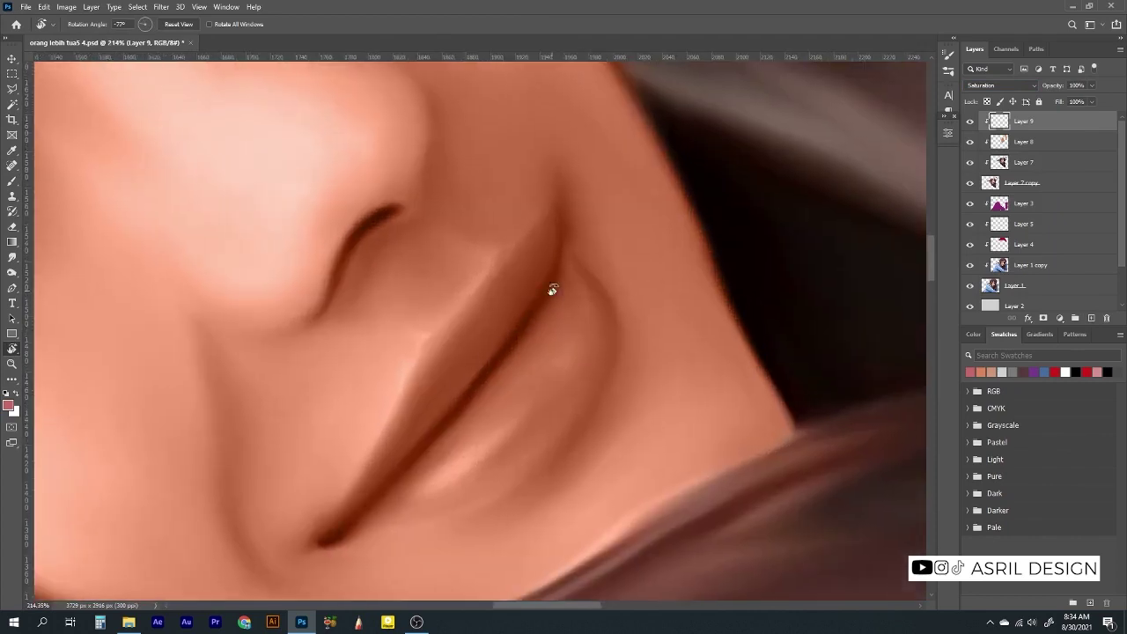
key(b)
click(1002, 84)
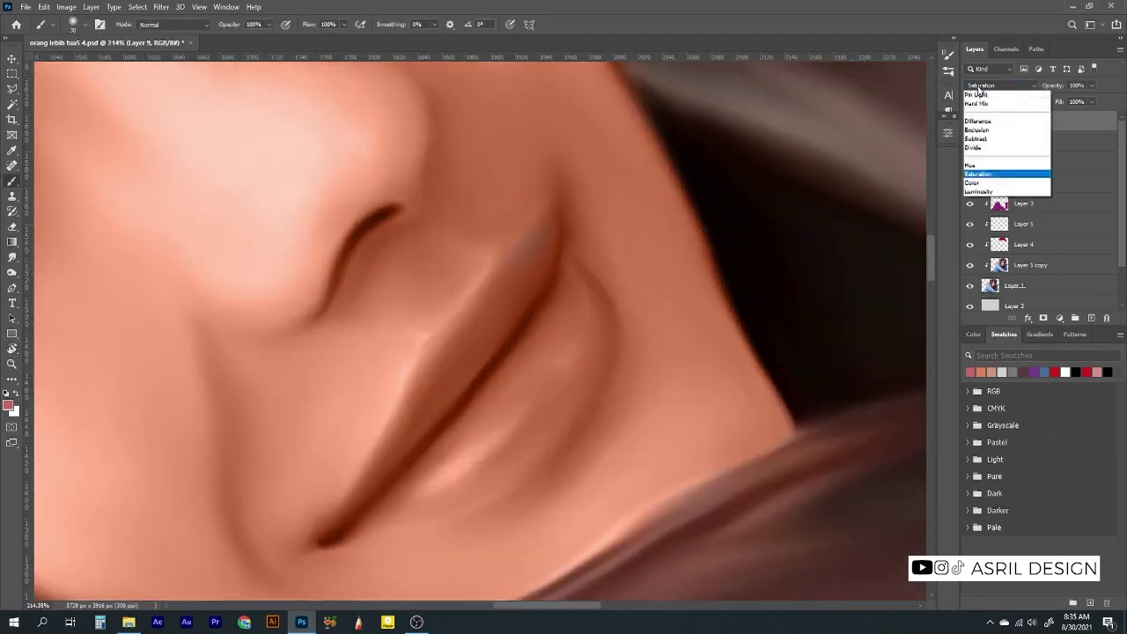
click(979, 88)
Paint pink over the whole lip area and set Layer 9 to Color blending
drag(529, 240, 522, 256)
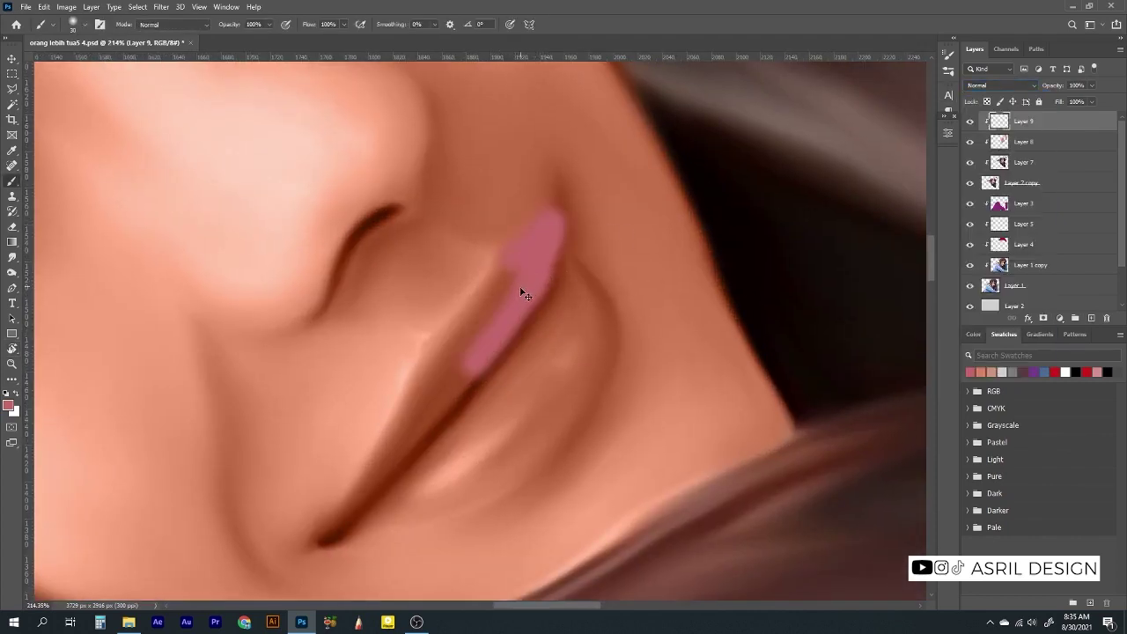
key(ctrl+z)
drag(553, 217, 534, 298)
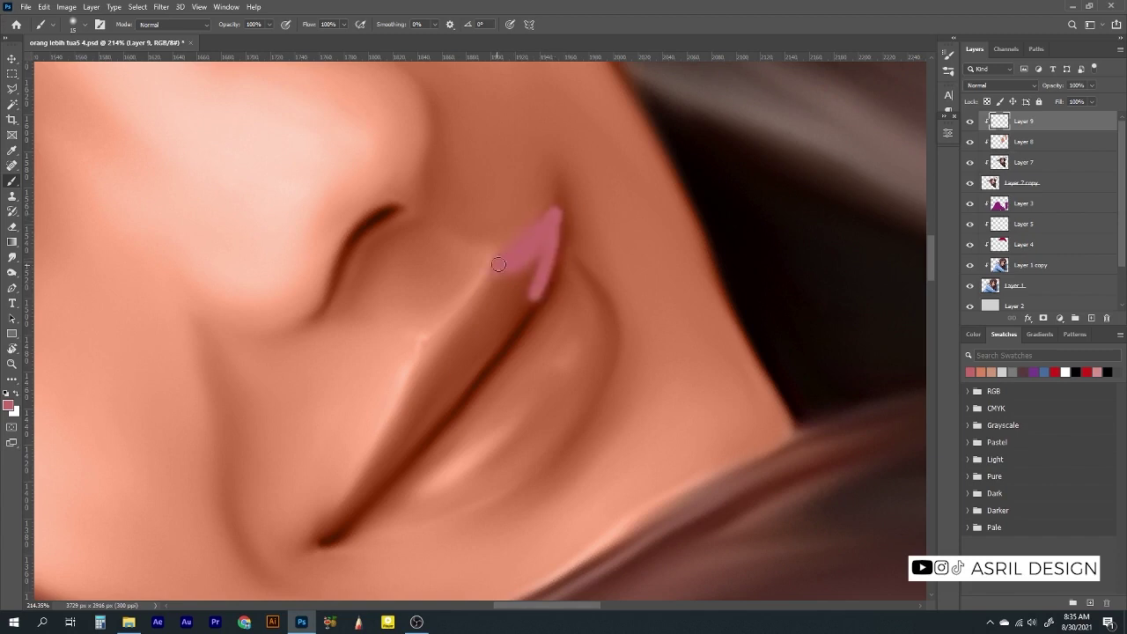
mouse_move(498, 265)
mouse_down()
mouse_move(450, 328)
mouse_move(347, 531)
mouse_move(374, 465)
mouse_up()
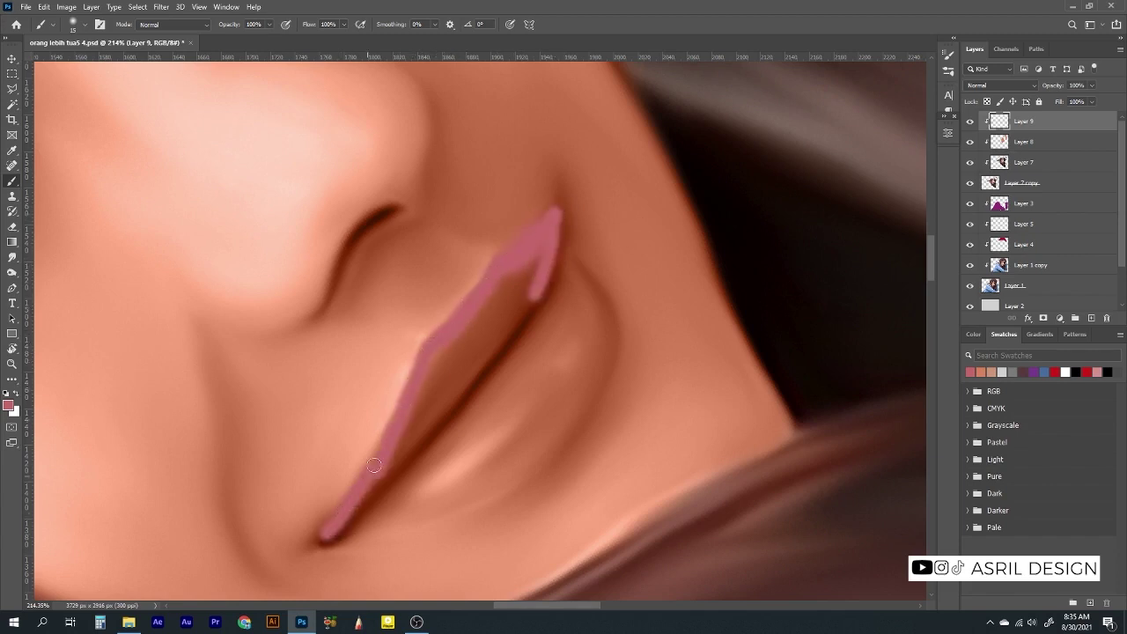
drag(339, 538, 436, 509)
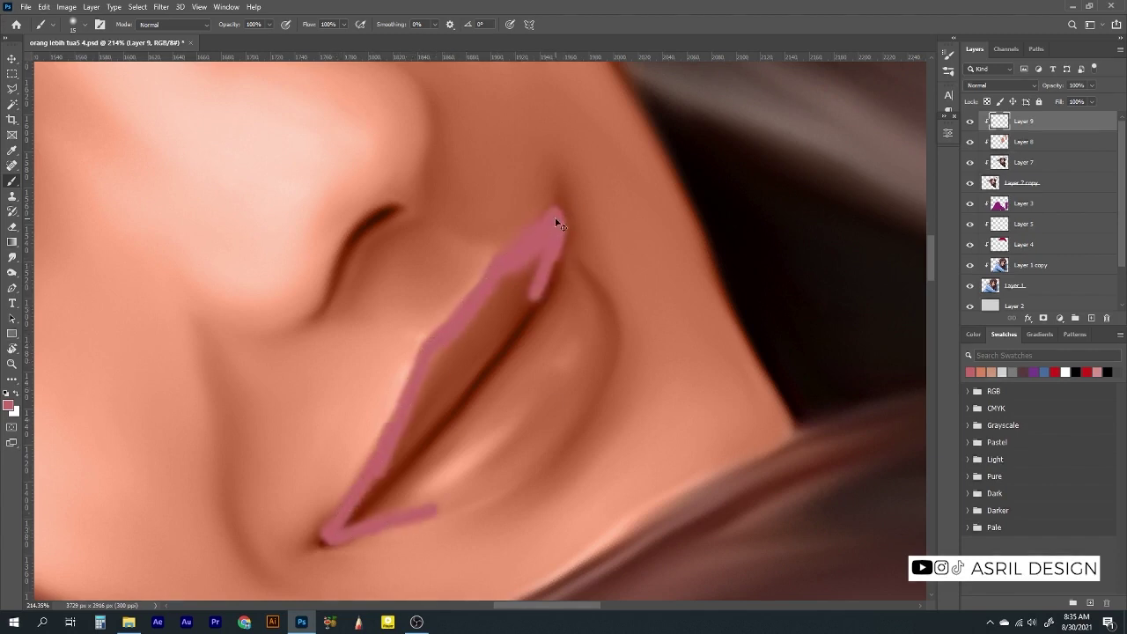
mouse_move(557, 214)
mouse_down()
mouse_move(601, 306)
mouse_move(597, 324)
mouse_move(457, 500)
mouse_up()
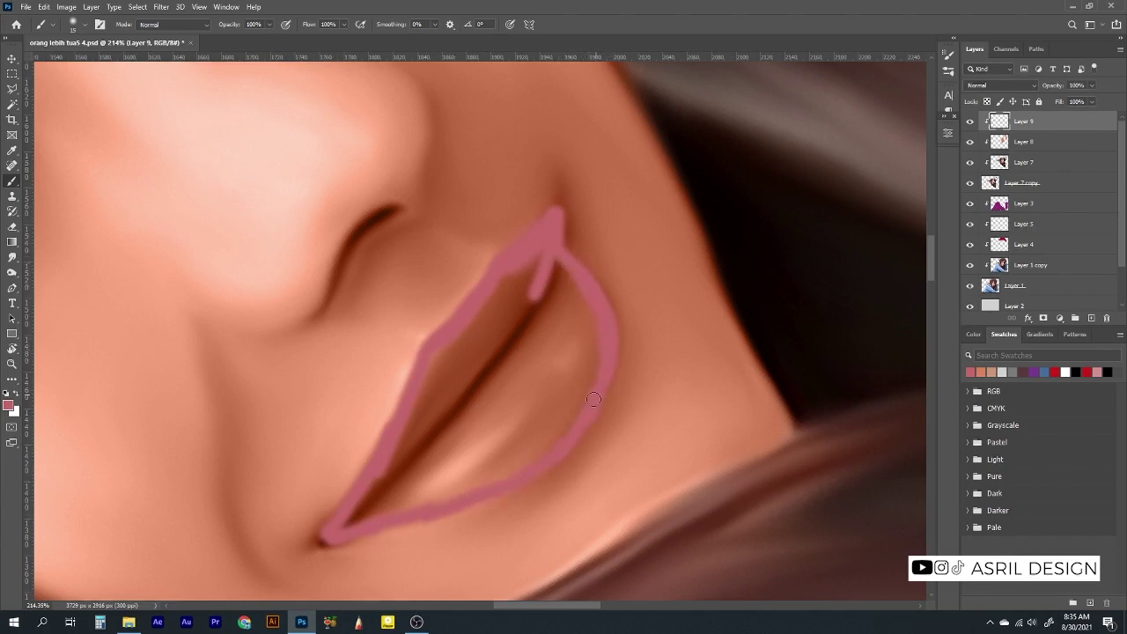
mouse_move(595, 293)
mouse_down()
mouse_move(581, 405)
mouse_move(364, 510)
mouse_move(553, 280)
mouse_move(467, 478)
mouse_move(415, 479)
mouse_move(475, 334)
mouse_move(412, 430)
mouse_up()
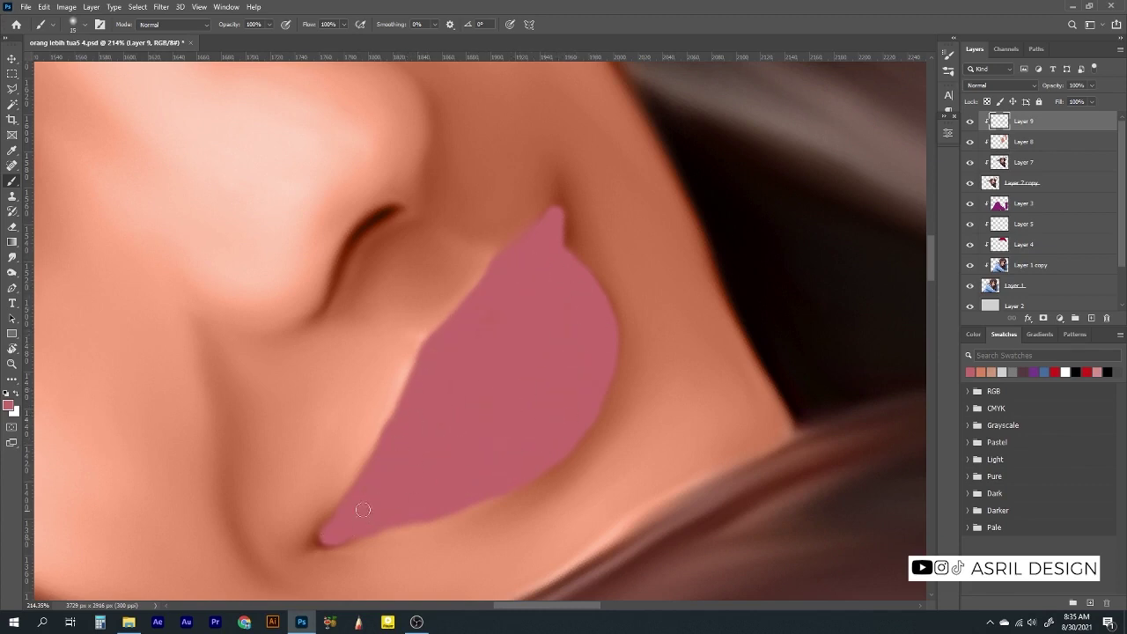
click(1001, 85)
click(990, 361)
Apply Color Balance midtones of +10, -28, 0 to the lips on Layer 9
key(r)
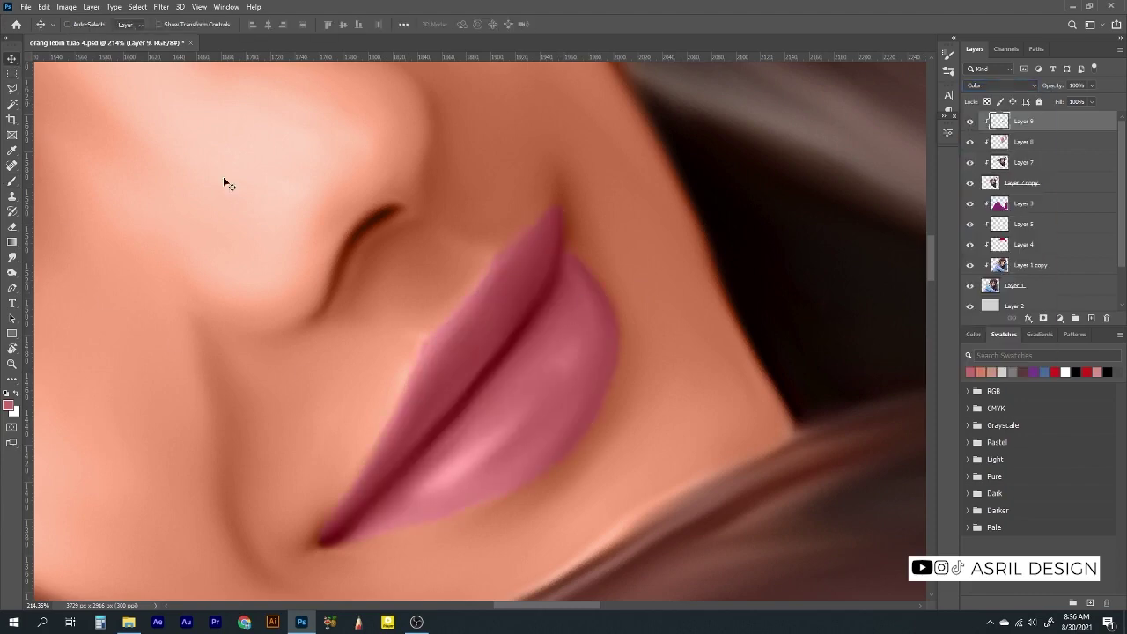
scroll(223, 176, down, 5)
drag(736, 501, 729, 508)
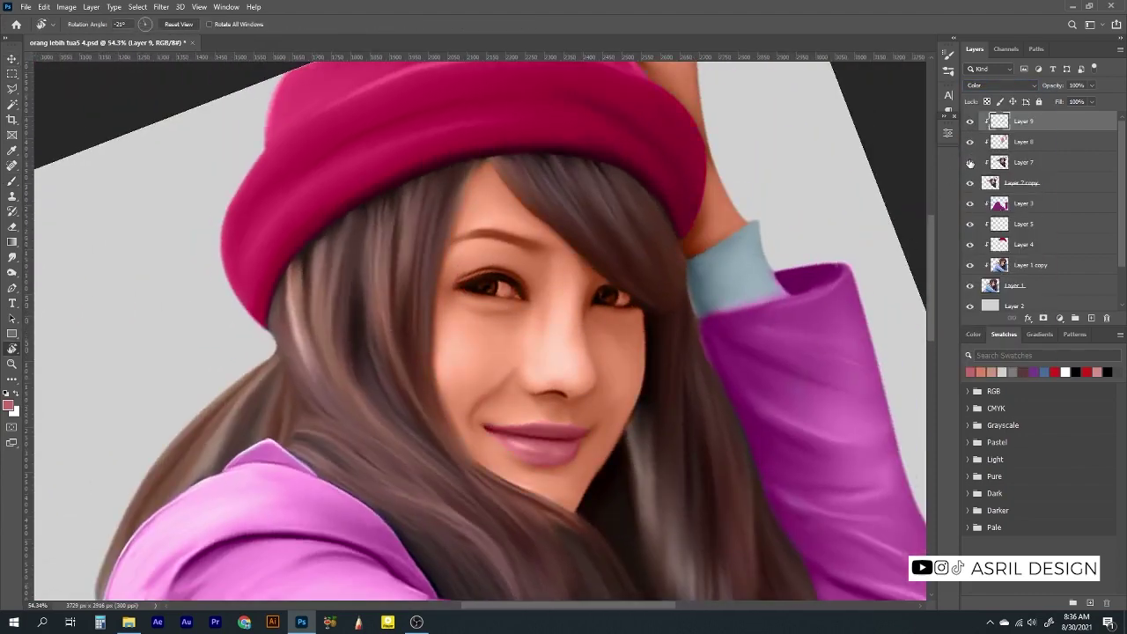
key(ctrl+b)
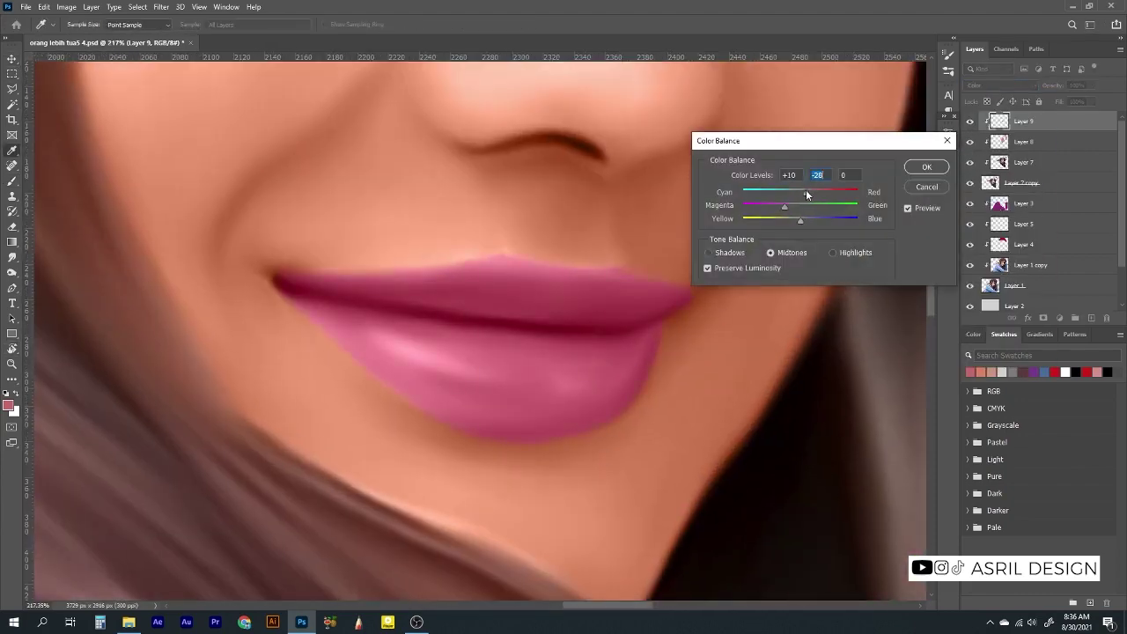
drag(806, 189, 803, 192)
key(Return)
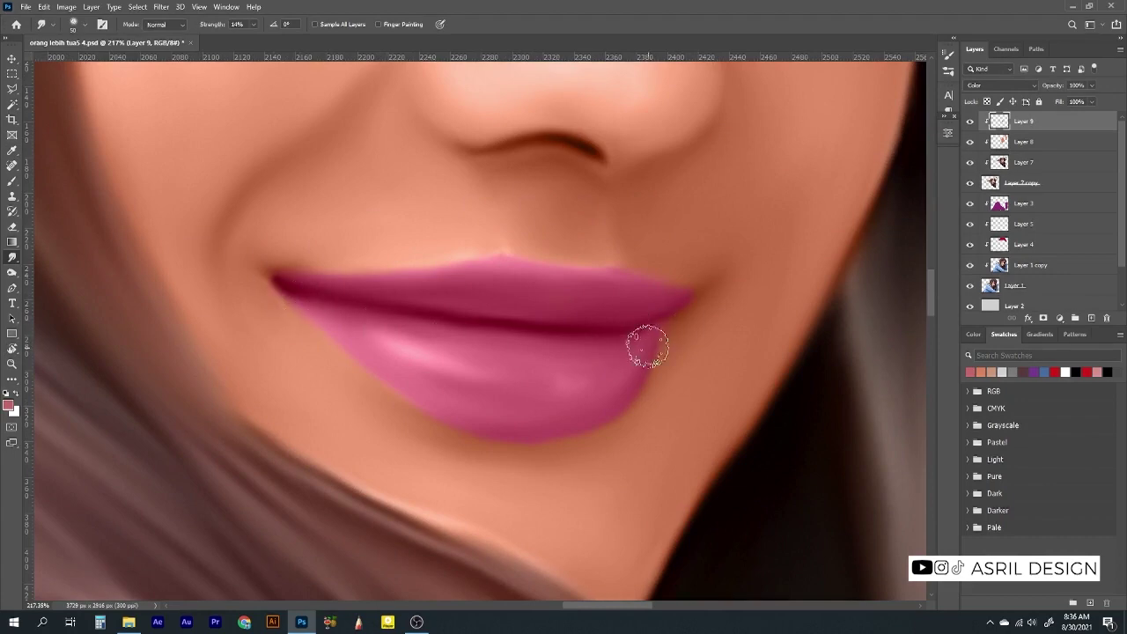
key(r)
drag(710, 335, 568, 217)
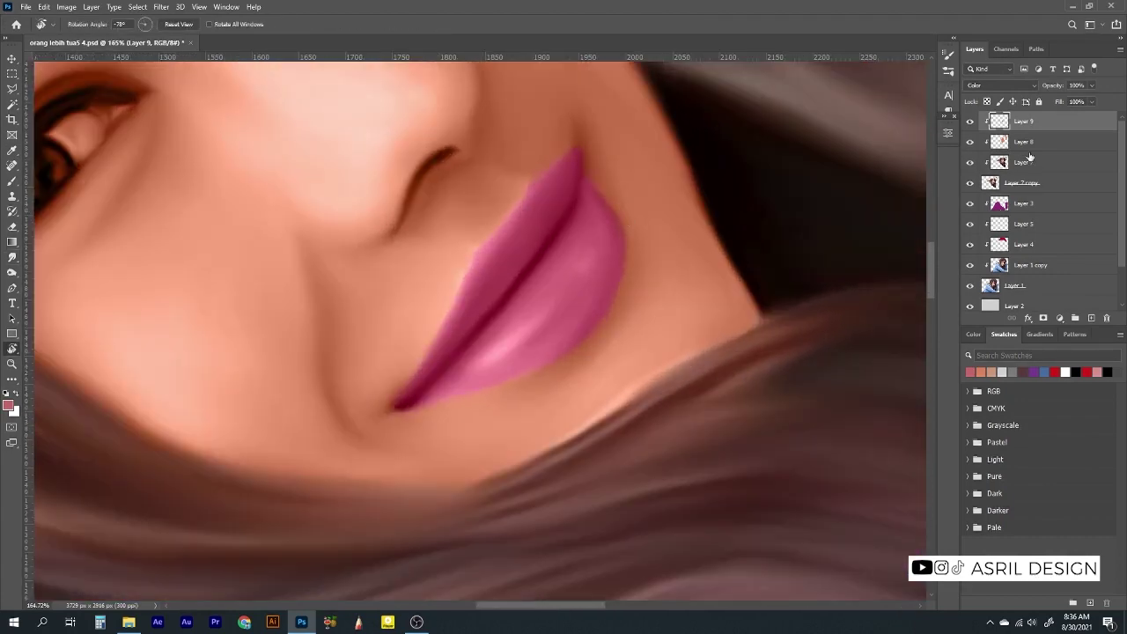
Select Layer 7 and set the Dodge tool to about 26% exposure
click(1021, 142)
click(1021, 162)
key(o)
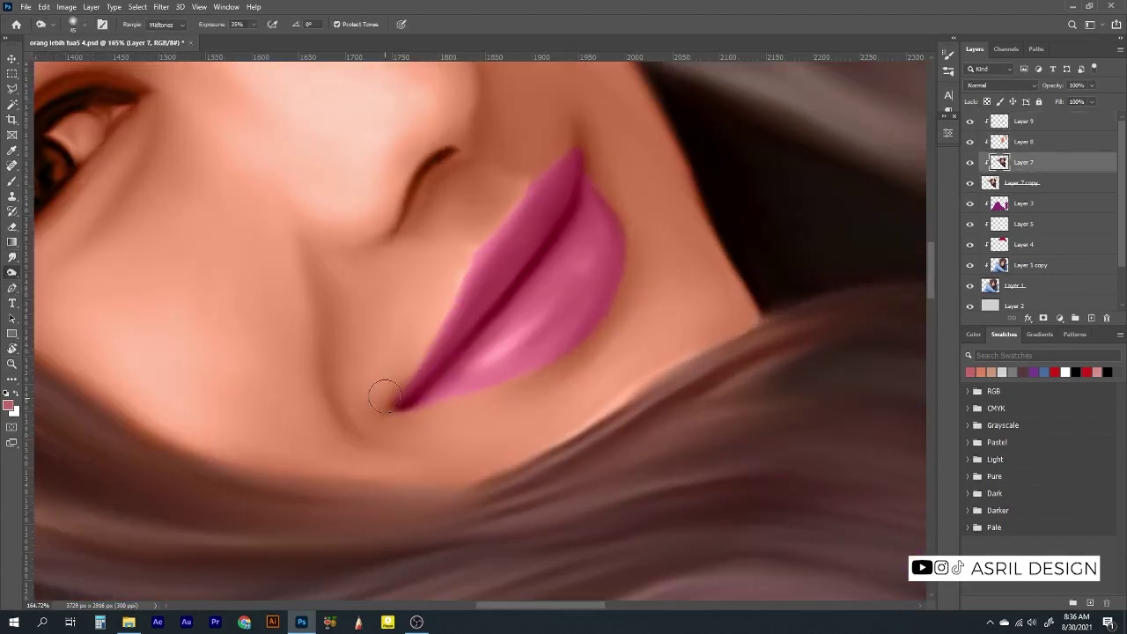
key(super)
key(Escape)
key(alt+bracketright)
key(alt+bracketright)
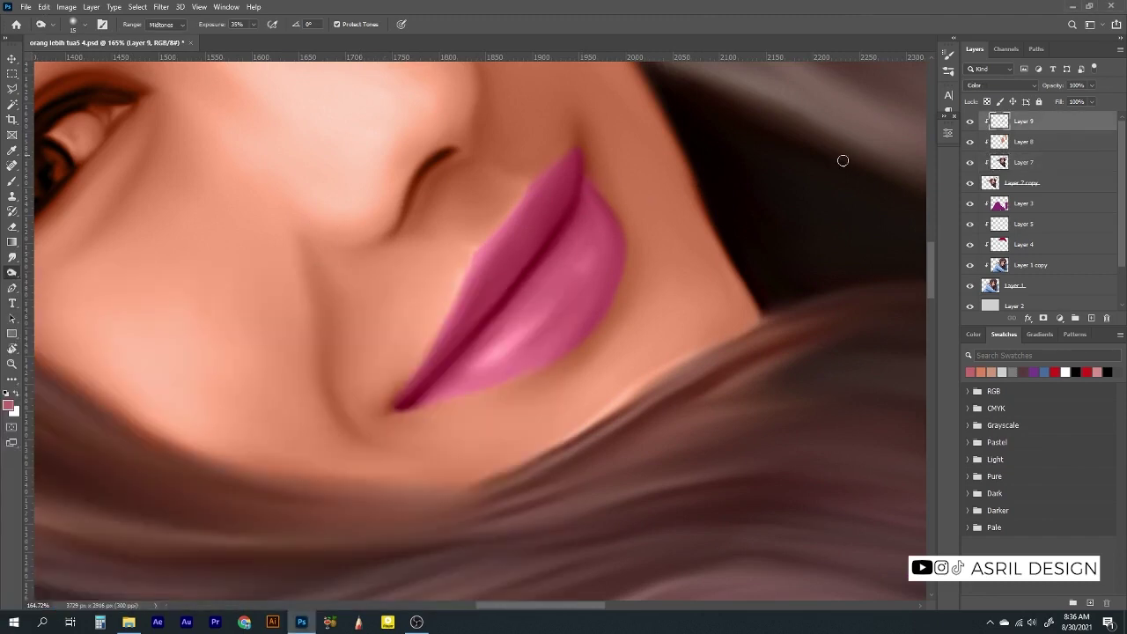
key(alt+bracketleft)
key(alt+bracketleft)
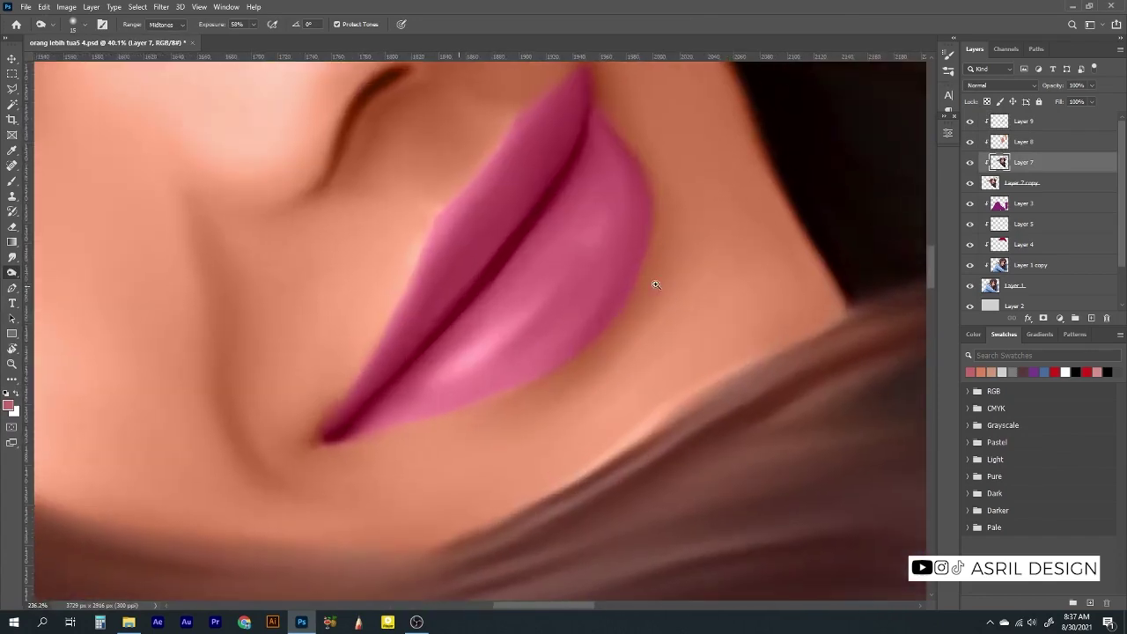
drag(254, 24, 248, 43)
click(431, 229)
Dodge bright gloss highlights onto the upper lip, lower lip and lip crease
key(r)
drag(637, 334, 488, 308)
drag(643, 165, 339, 410)
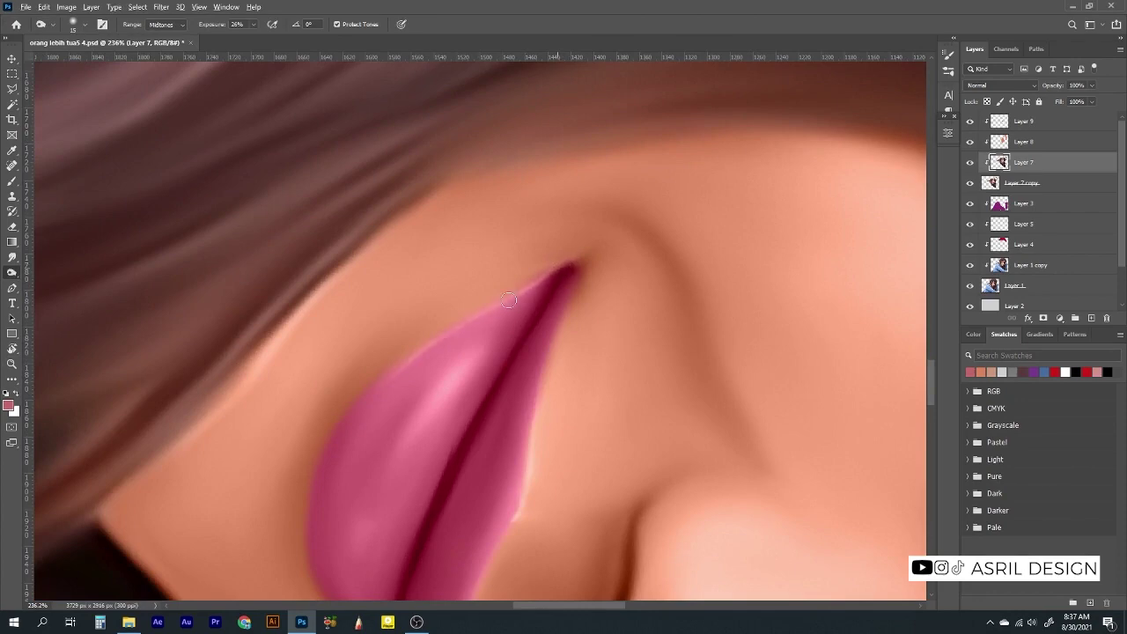
key(r)
drag(510, 303, 452, 208)
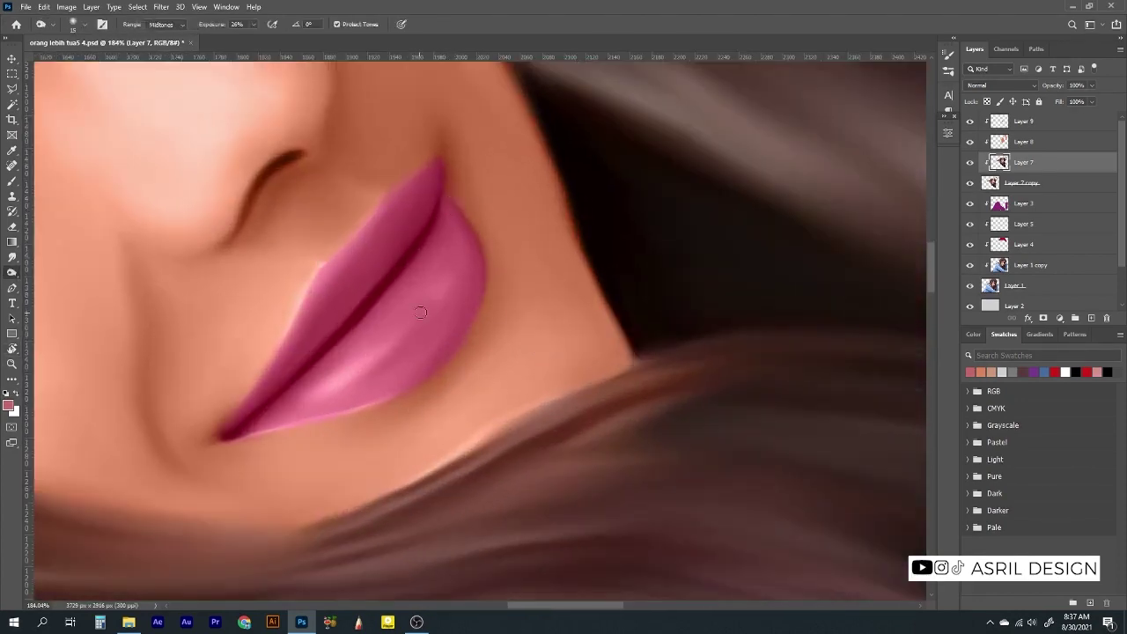
scroll(370, 360, up, 3)
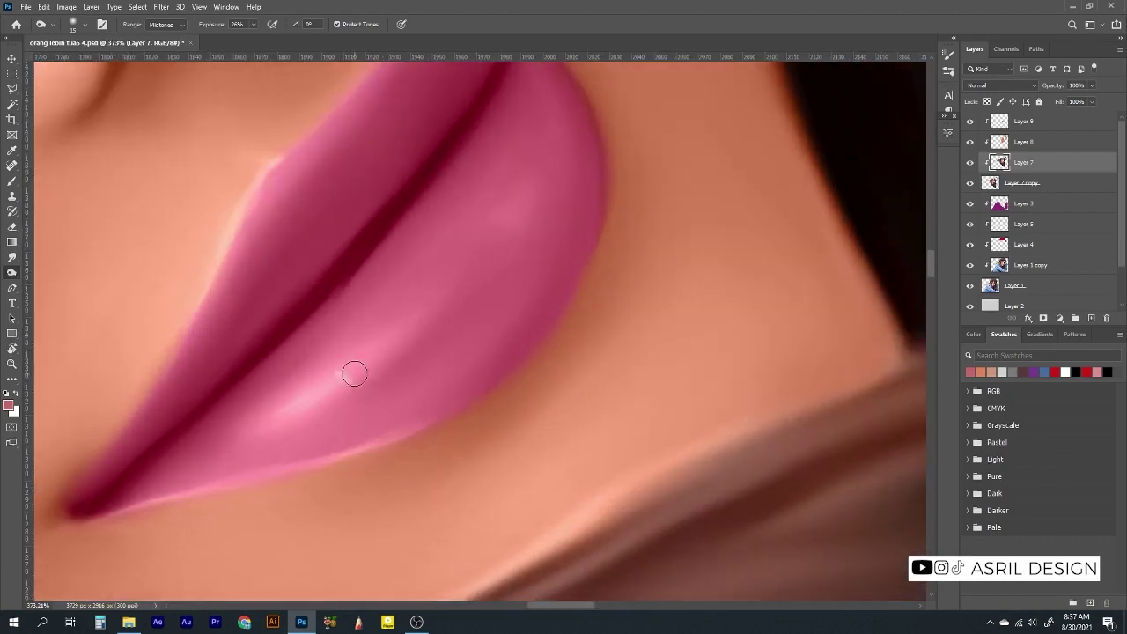
drag(390, 344, 362, 362)
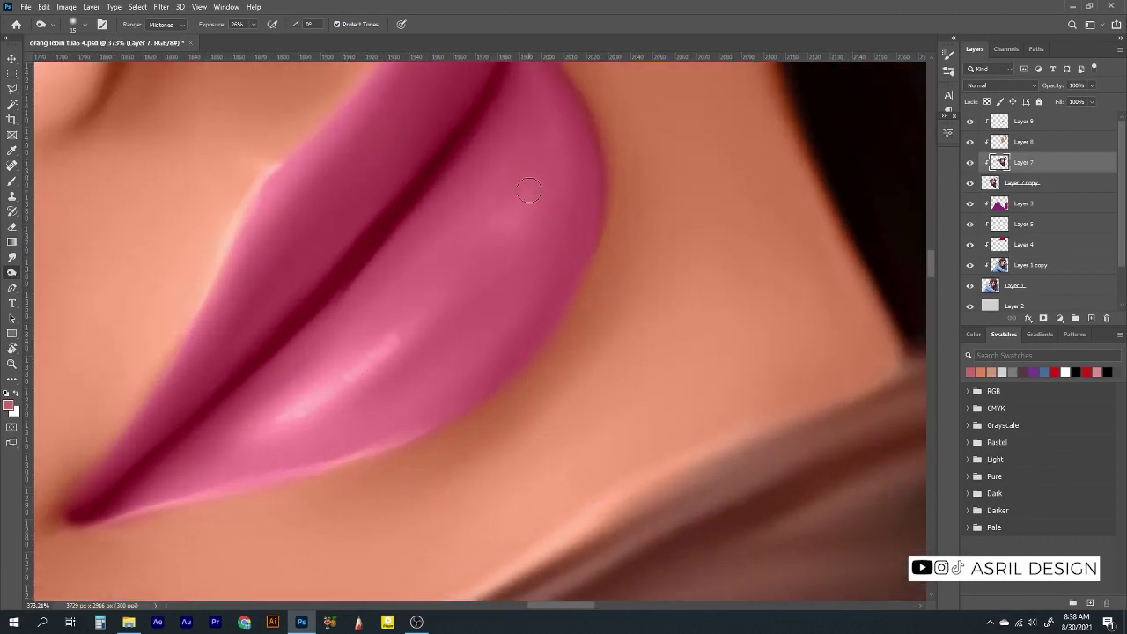
drag(528, 201, 503, 232)
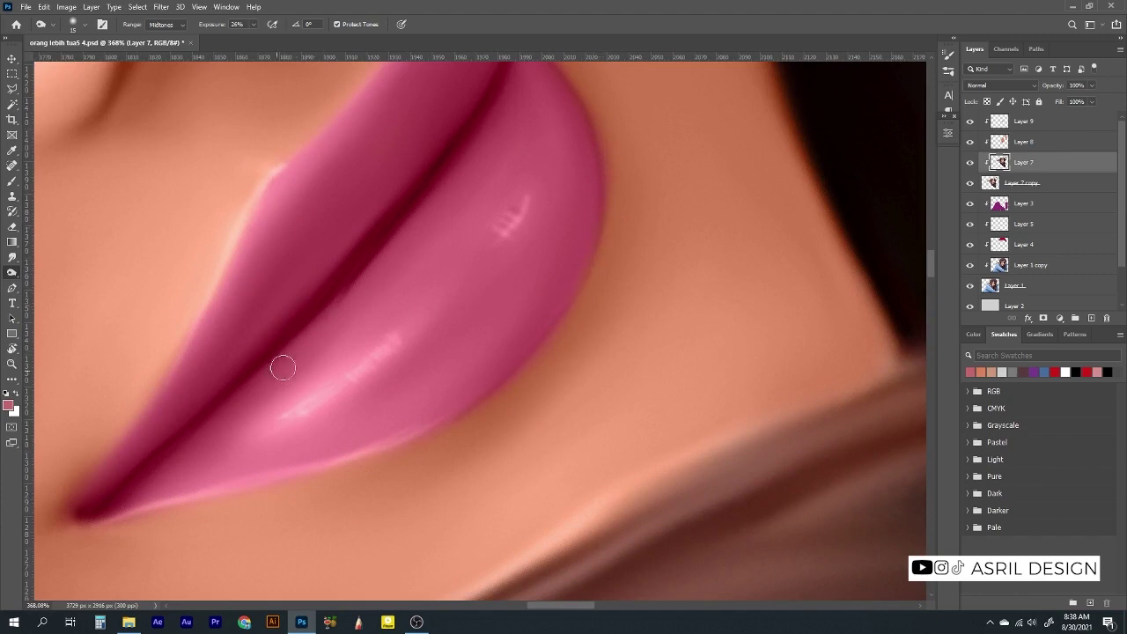
drag(277, 317, 349, 235)
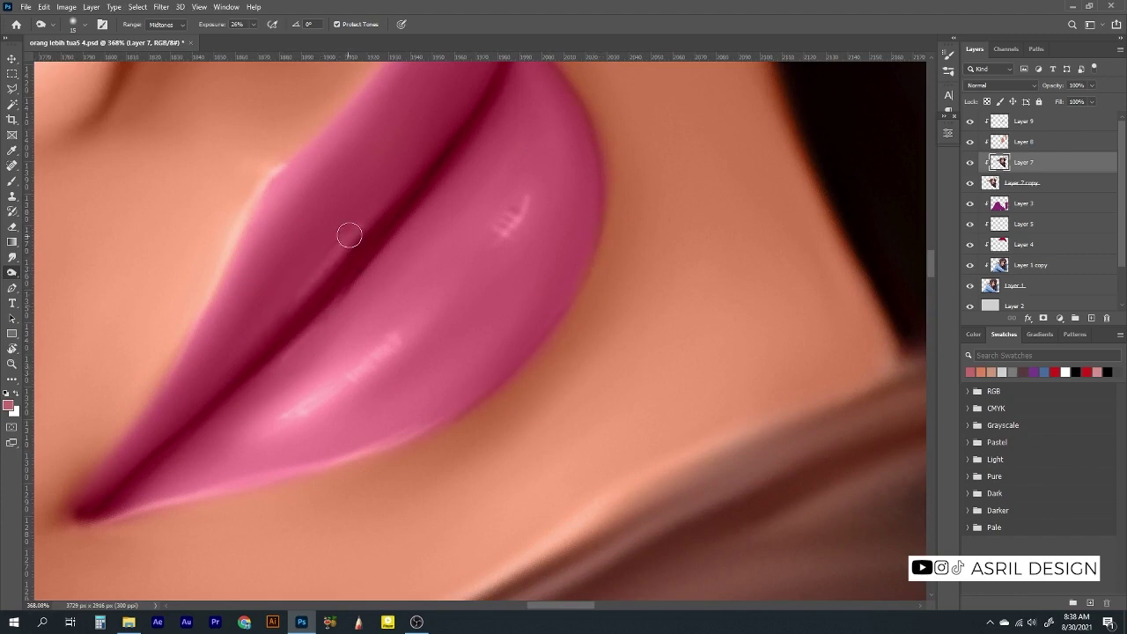
scroll(283, 164, down, 2)
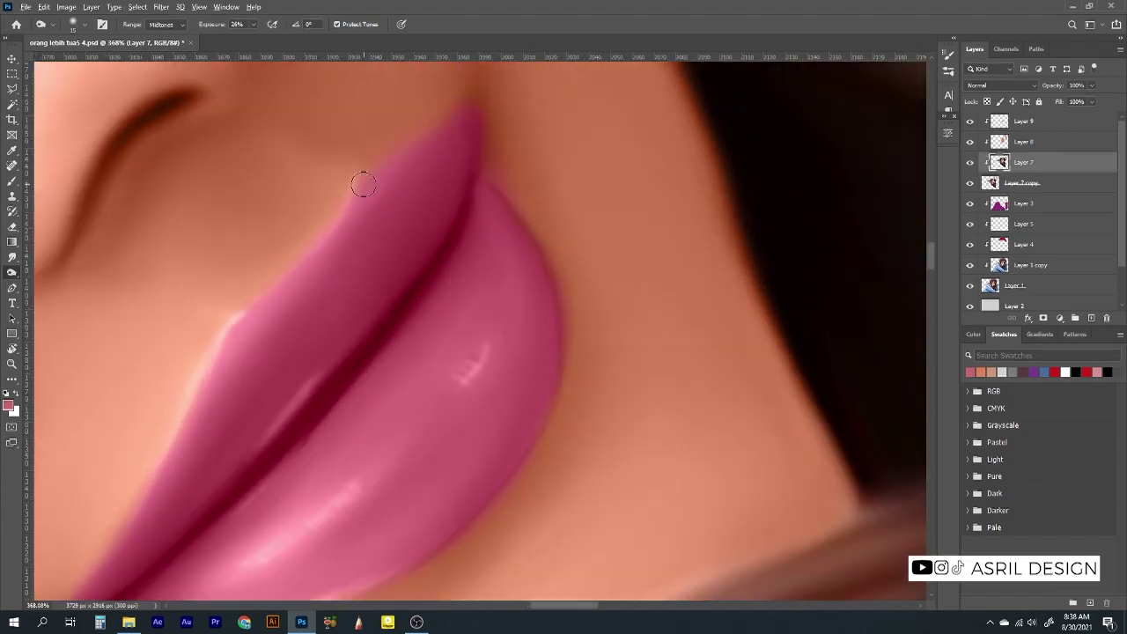
scroll(503, 192, down, 2)
scroll(503, 191, up, 1)
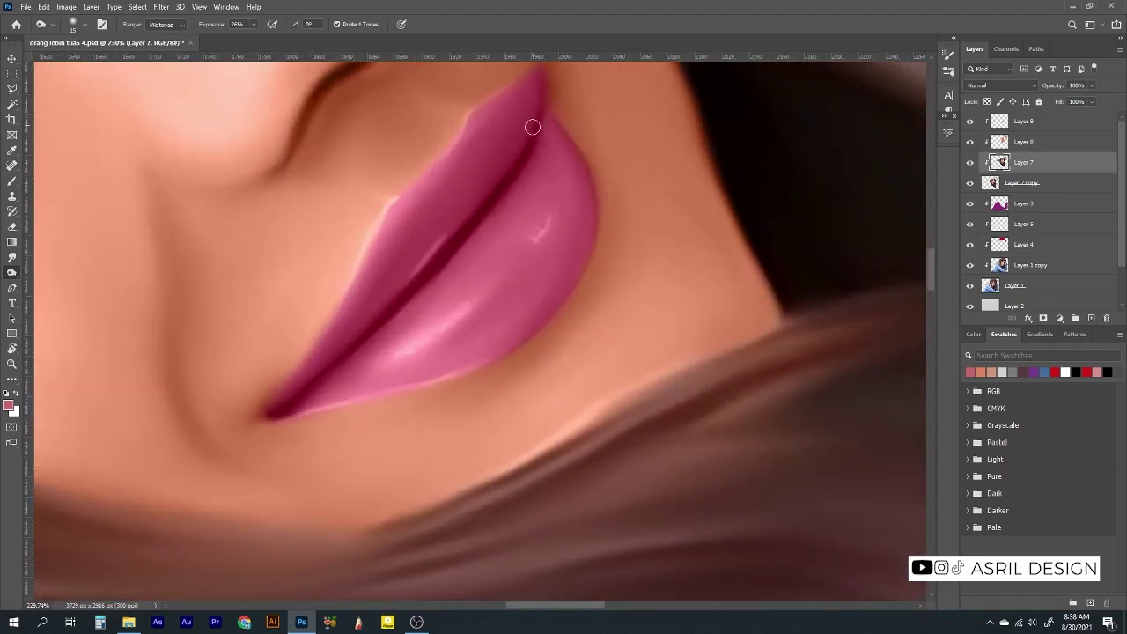
drag(500, 145, 469, 238)
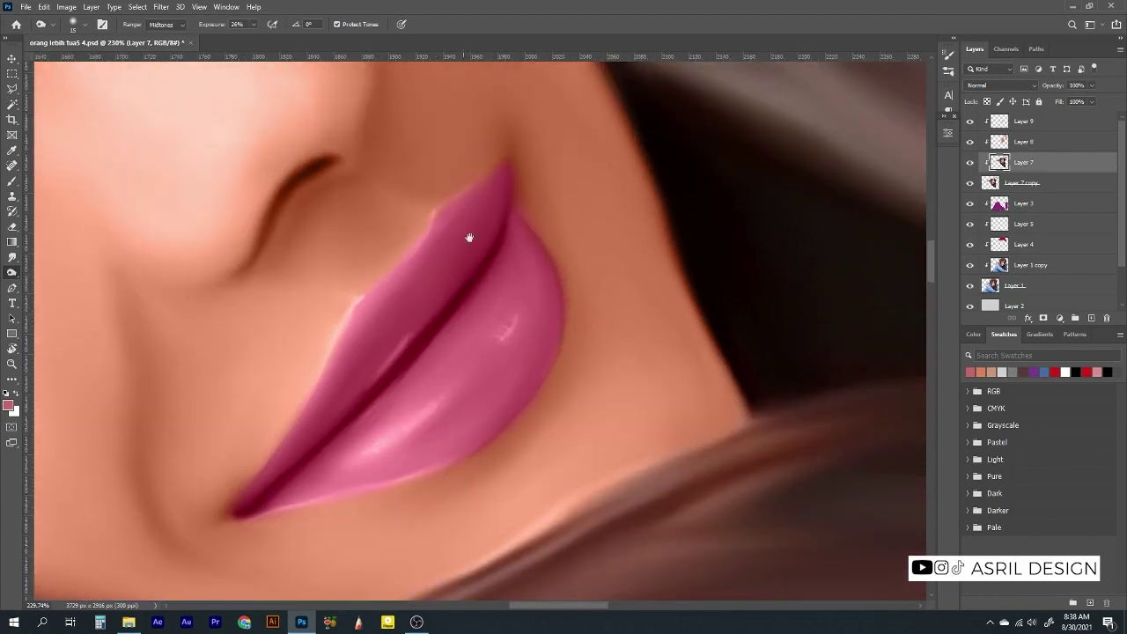
Smudge the lip edges at 25% strength and rotate back to the whole portrait
click(12, 257)
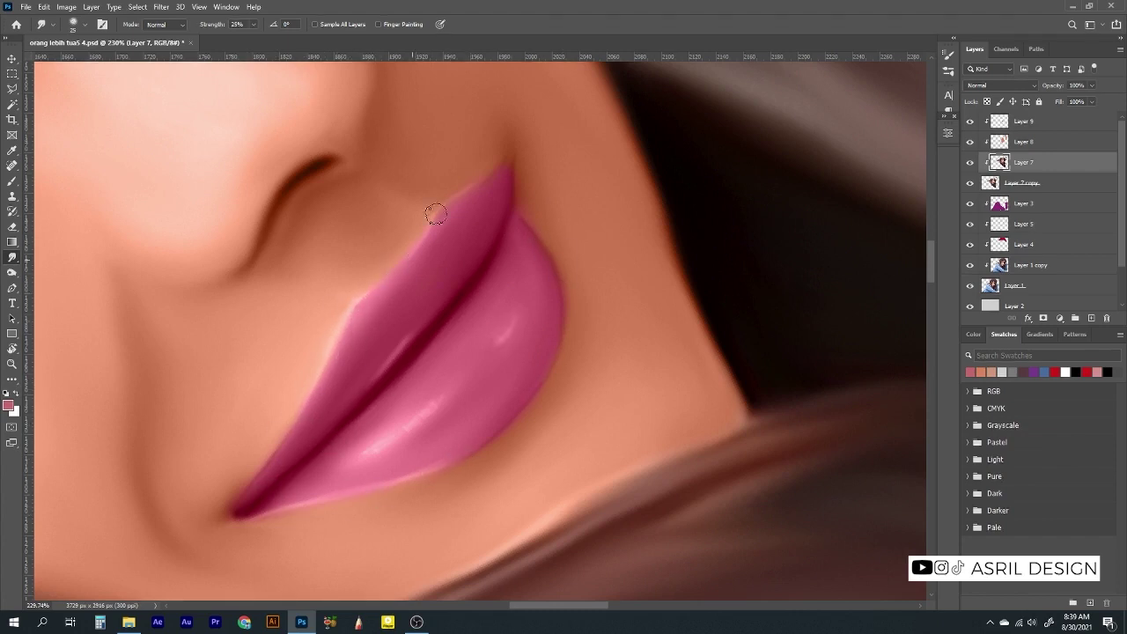
click(12, 272)
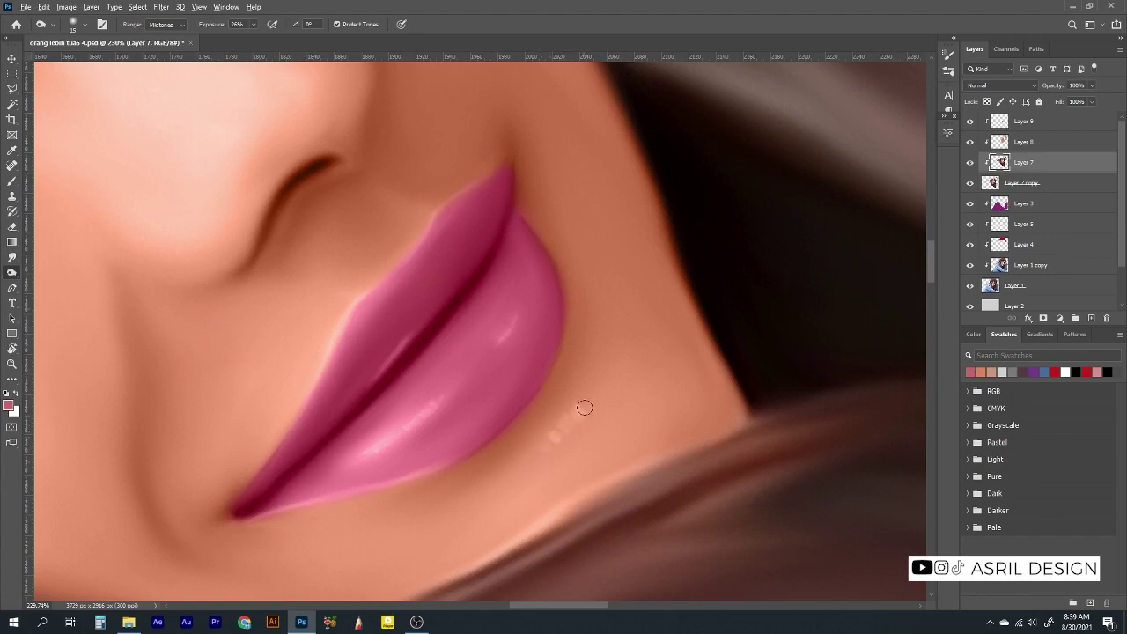
scroll(585, 408, down, 8)
key(r)
drag(584, 407, 975, 153)
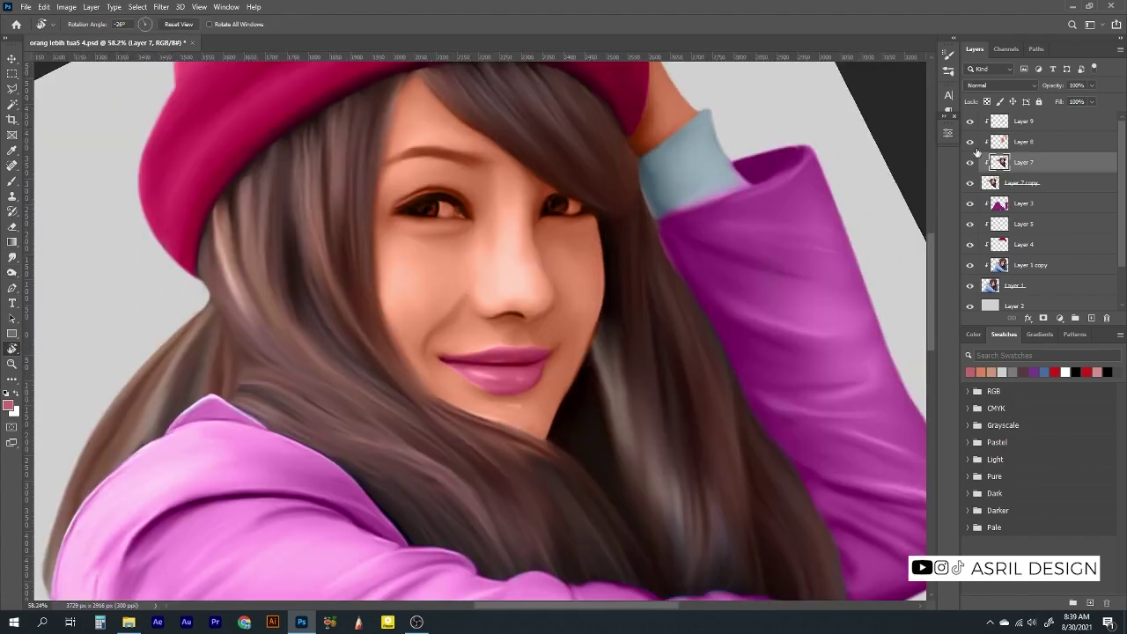
Warm Layer 8's face tint with Color Balance midtones of +7, 0, -13
click(1012, 142)
key(ctrl+b)
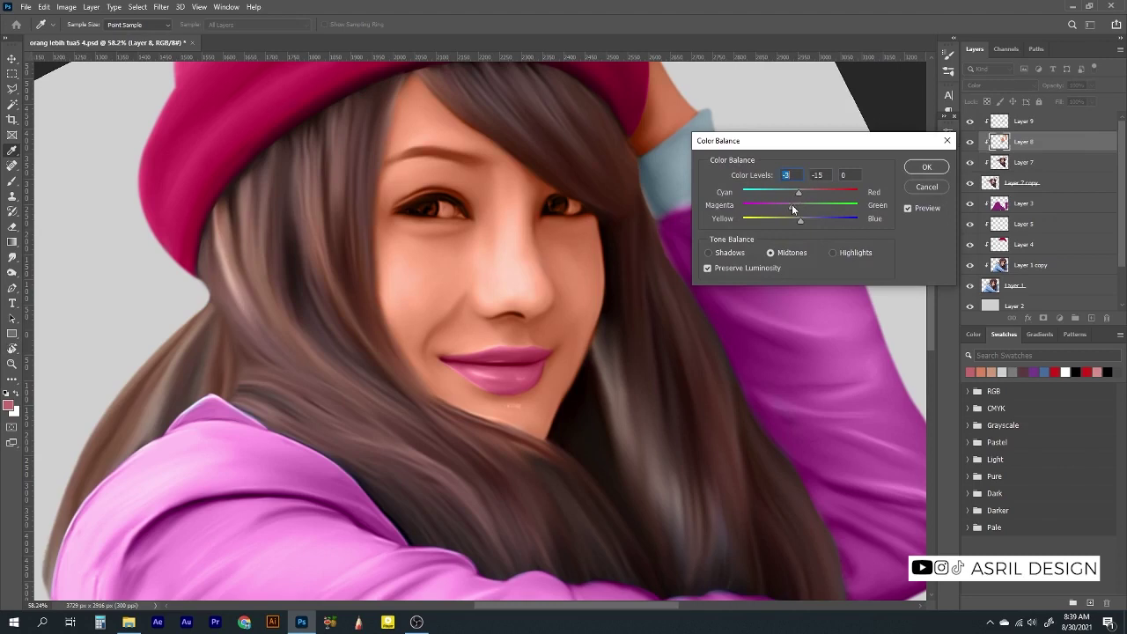
key(Tab)
key(Return)
scroll(581, 350, down, 5)
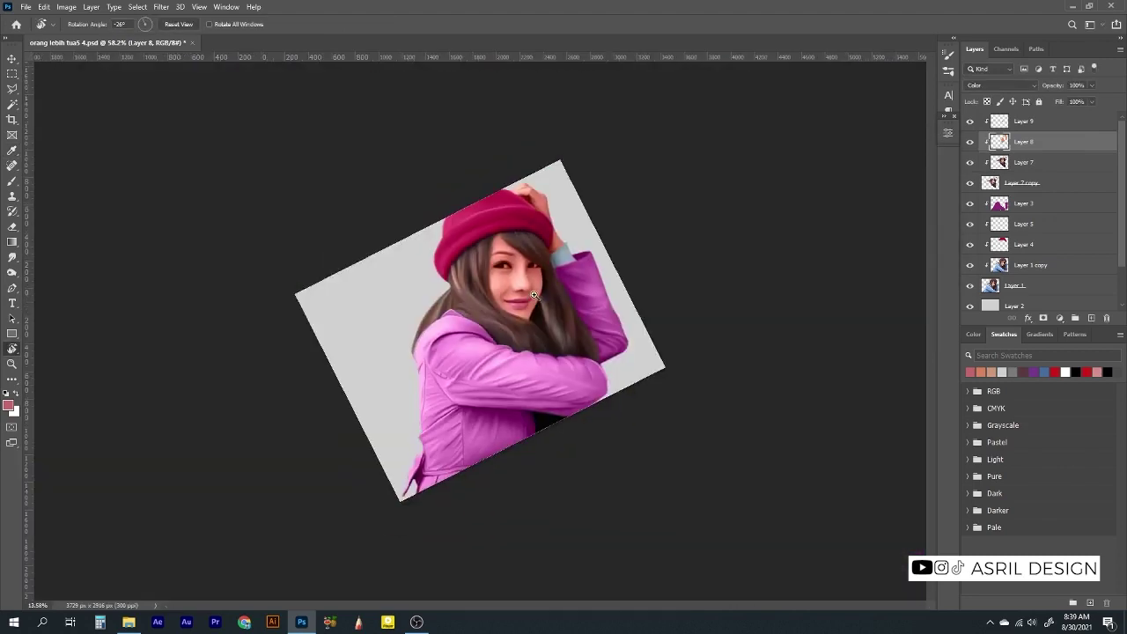
scroll(581, 351, up, 3)
key(ctrl+b)
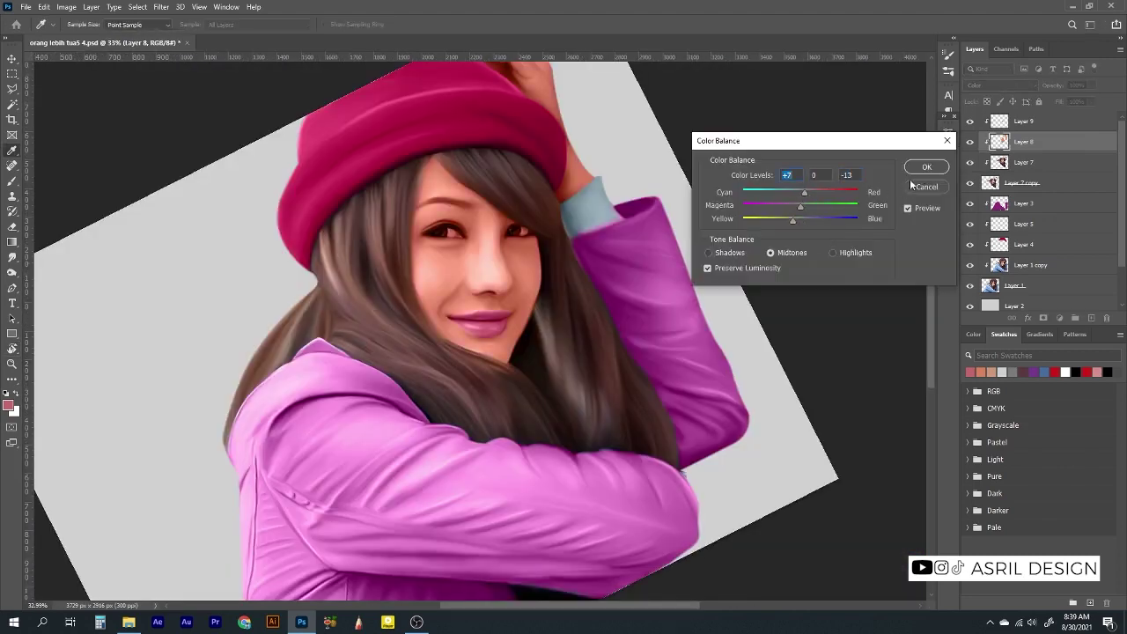
click(914, 186)
key(r)
scroll(475, 282, up, 10)
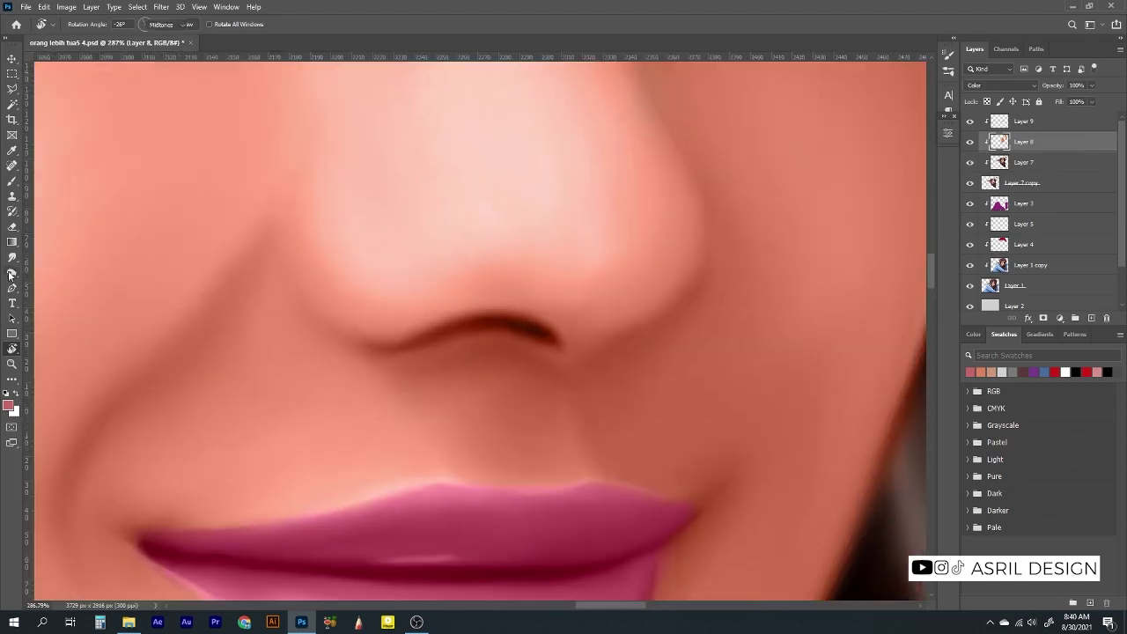
Burn darker shadows into the nostril and both nose-wing edges on Layer 7
click(12, 273)
key(alt+bracketleft)
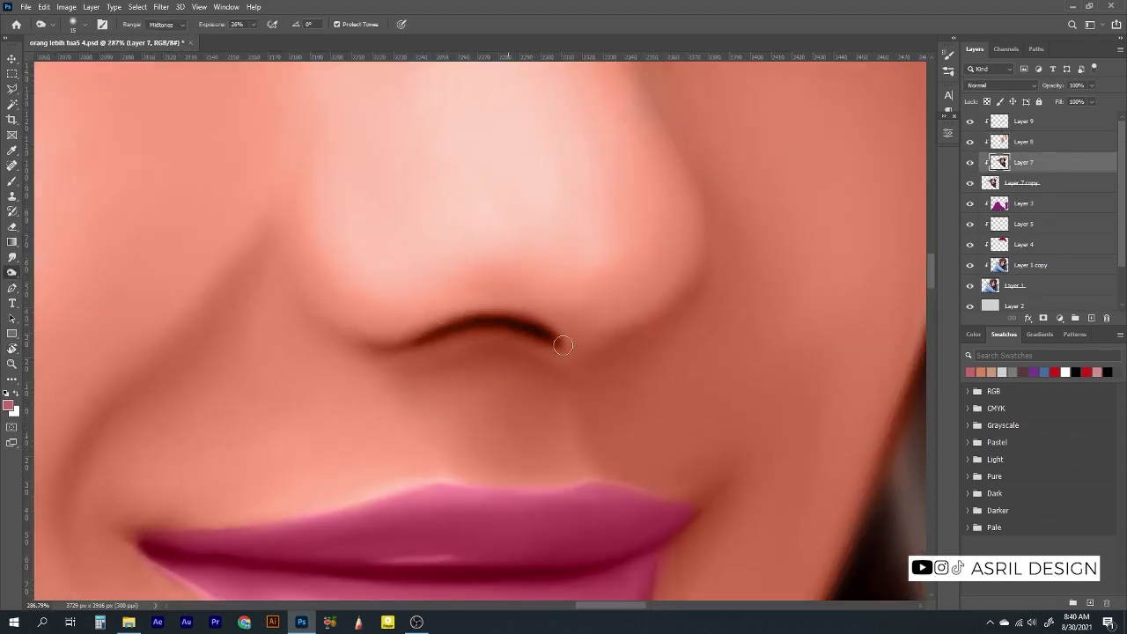
mouse_move(417, 331)
mouse_down()
mouse_move(382, 325)
mouse_move(569, 312)
mouse_move(506, 310)
mouse_up()
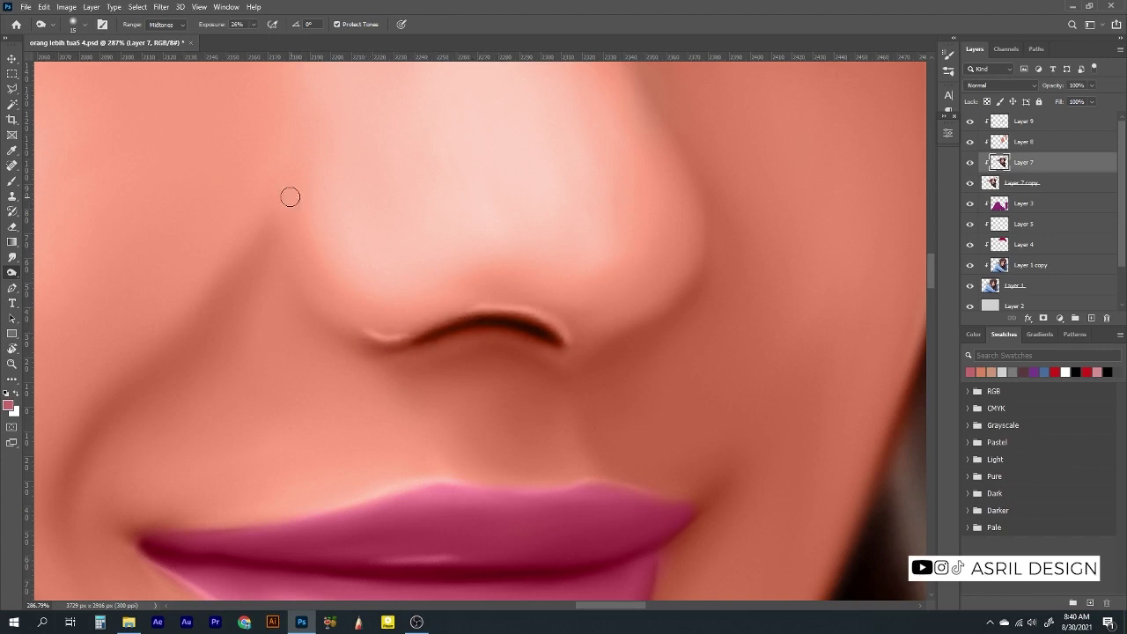
mouse_move(290, 197)
mouse_down()
mouse_move(339, 342)
mouse_move(284, 272)
mouse_up()
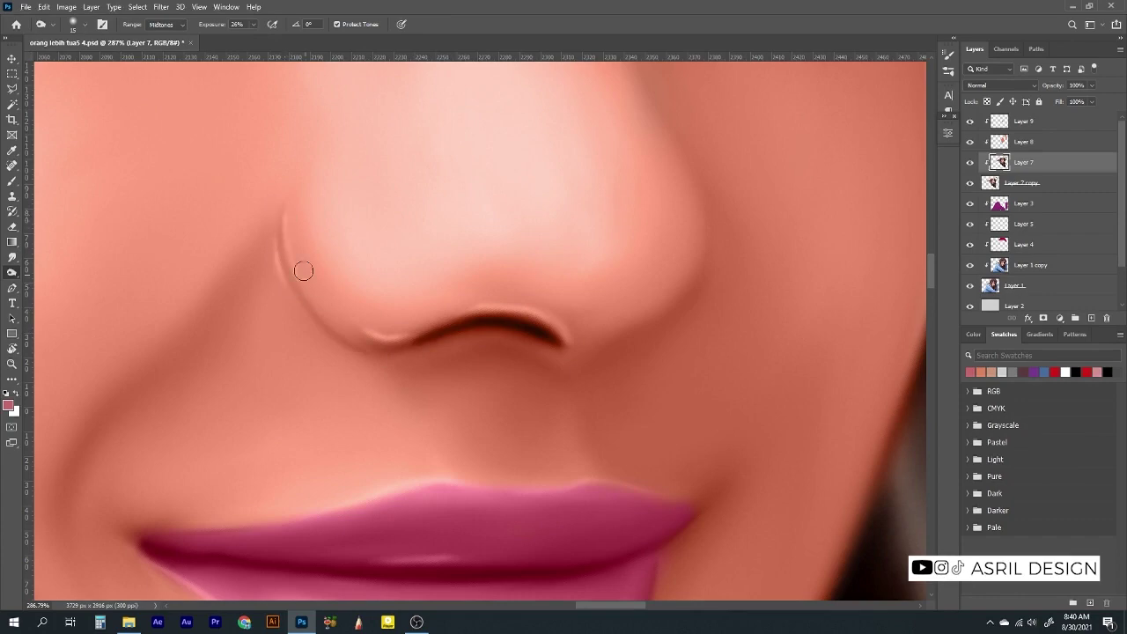
scroll(303, 306, up, 3)
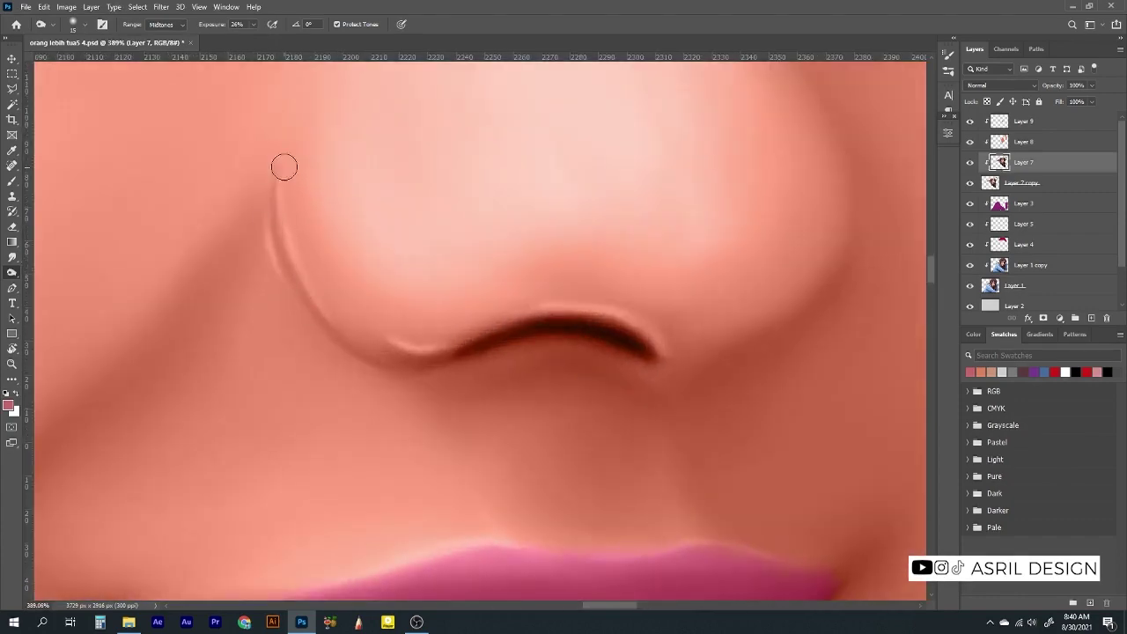
mouse_move(273, 158)
mouse_down()
mouse_move(322, 326)
mouse_move(432, 357)
mouse_up()
drag(679, 339, 489, 411)
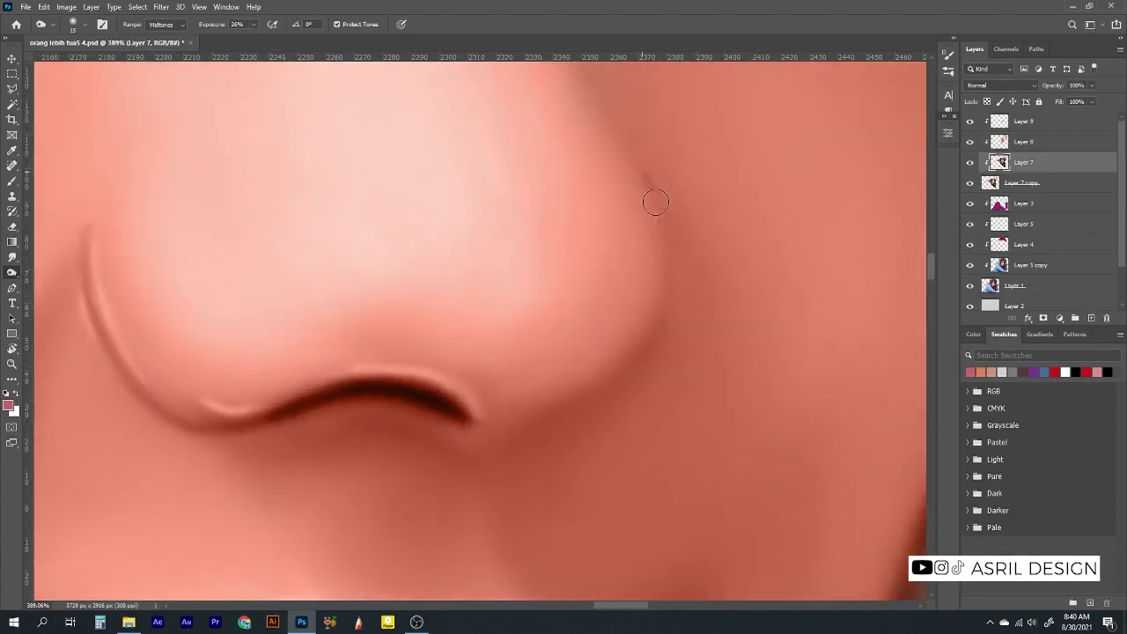
drag(654, 185, 555, 422)
drag(658, 295, 558, 383)
drag(662, 317, 569, 395)
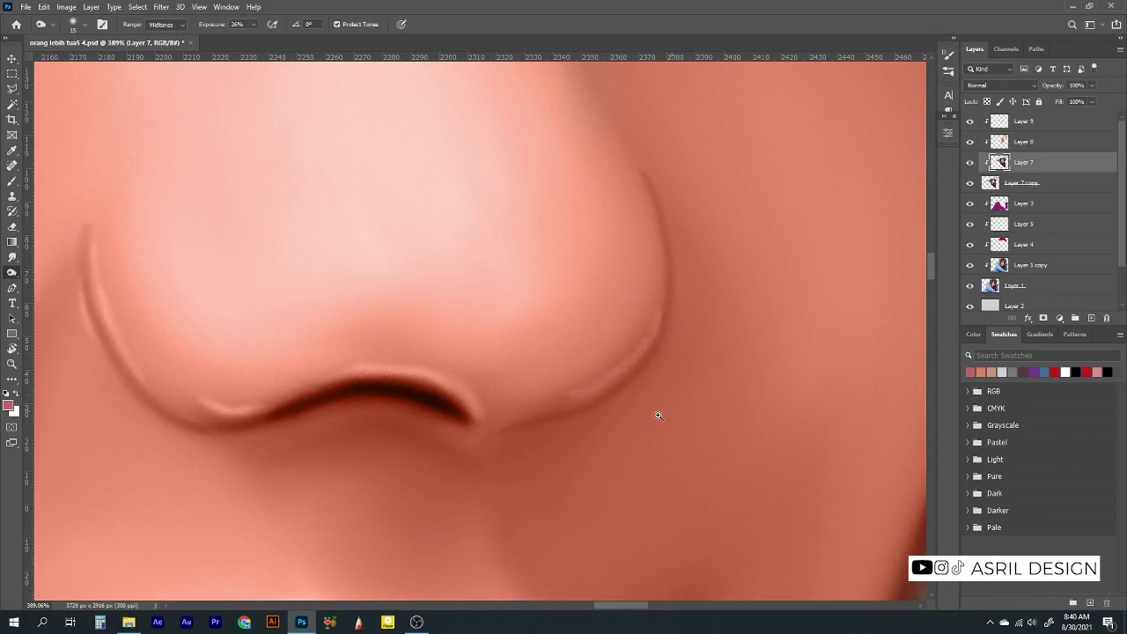
scroll(658, 415, down, 5)
scroll(709, 442, up, 4)
Dodge light lines onto both philtrum ridges and the nostril tip
key(r)
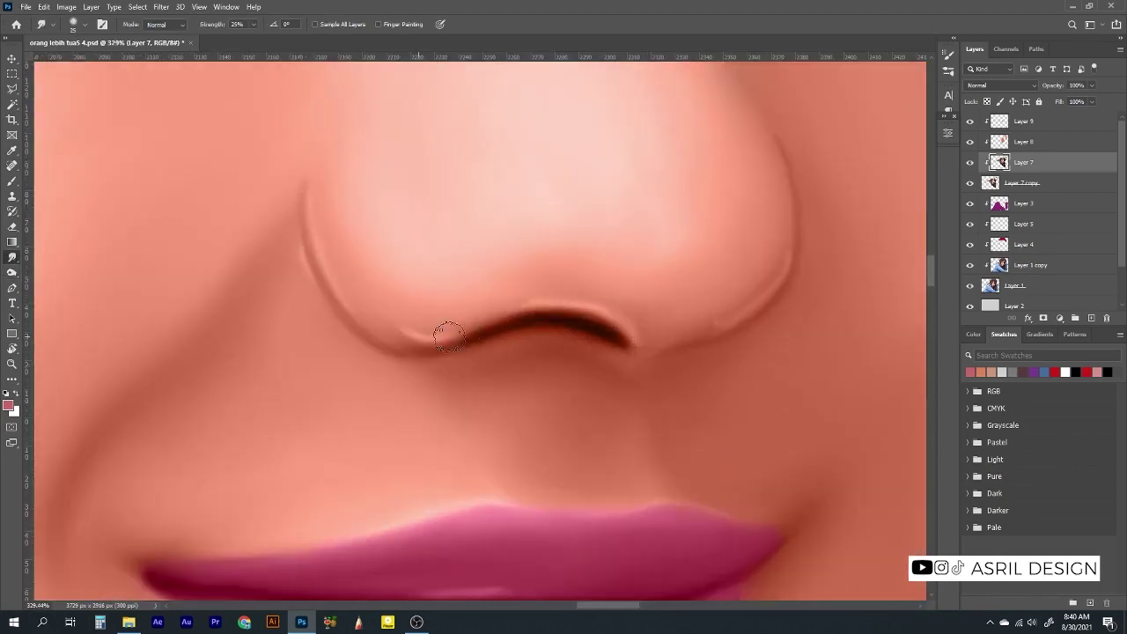
key(o)
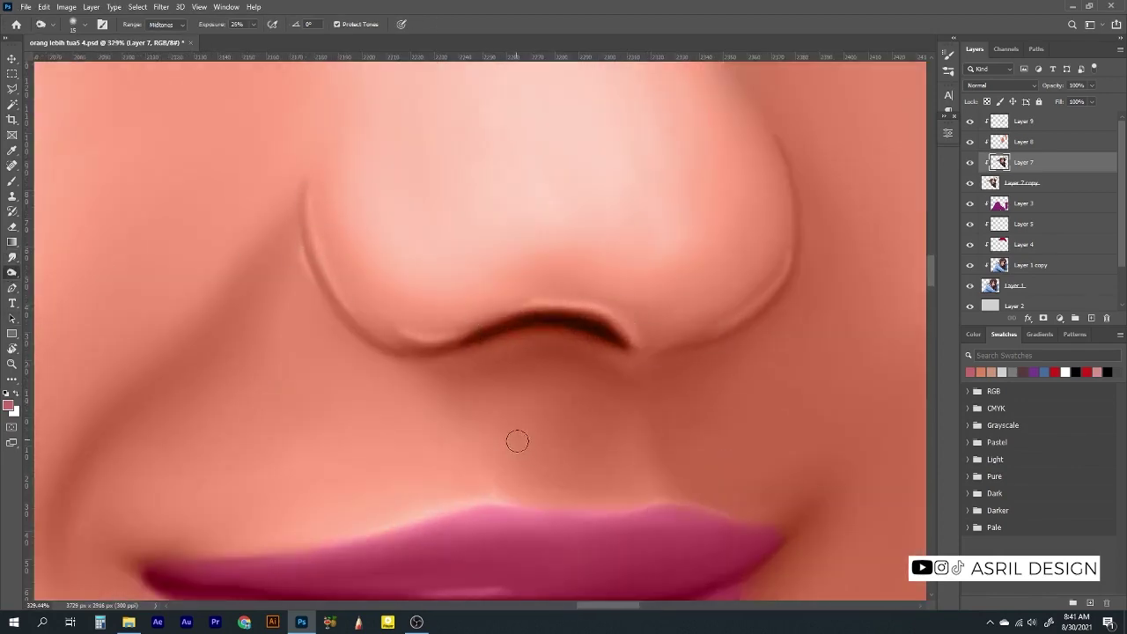
drag(489, 497, 471, 435)
drag(659, 503, 648, 433)
key(r)
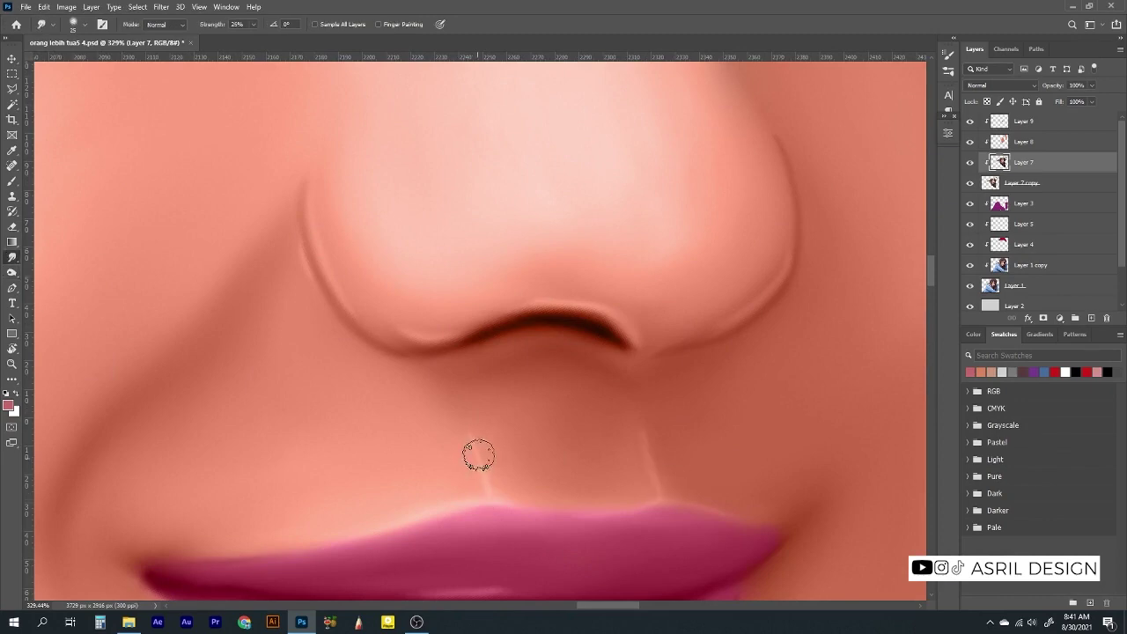
key(o)
drag(611, 354, 665, 357)
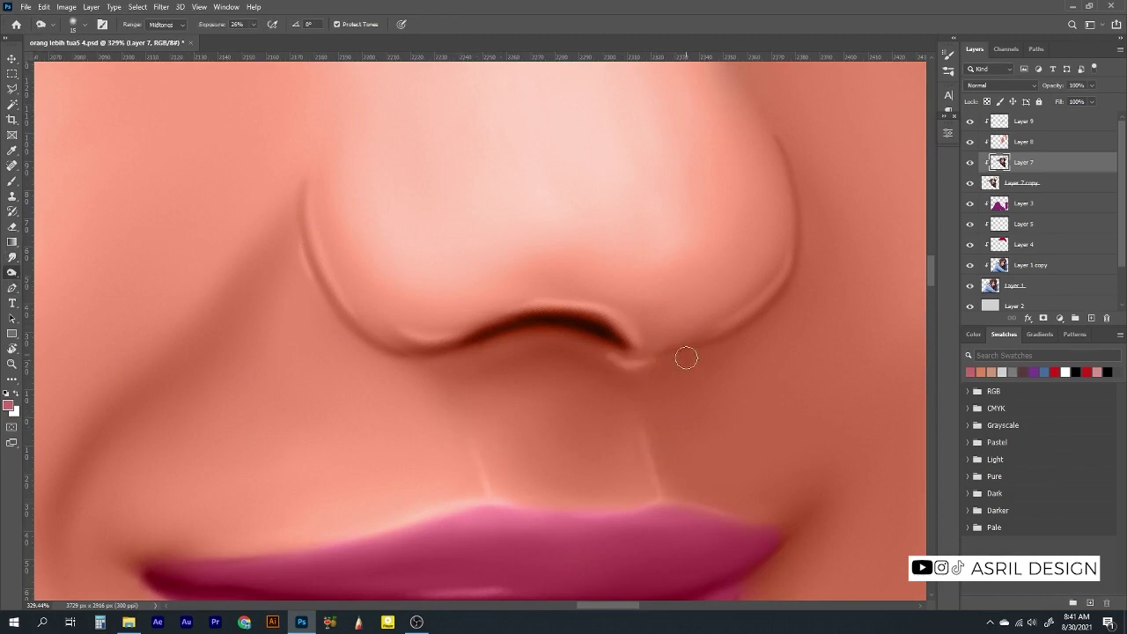
key(ctrl+0)
Highlight the left and right nostril-wing edges and the nostril bottom
scroll(334, 224, up, 5)
drag(282, 192, 378, 314)
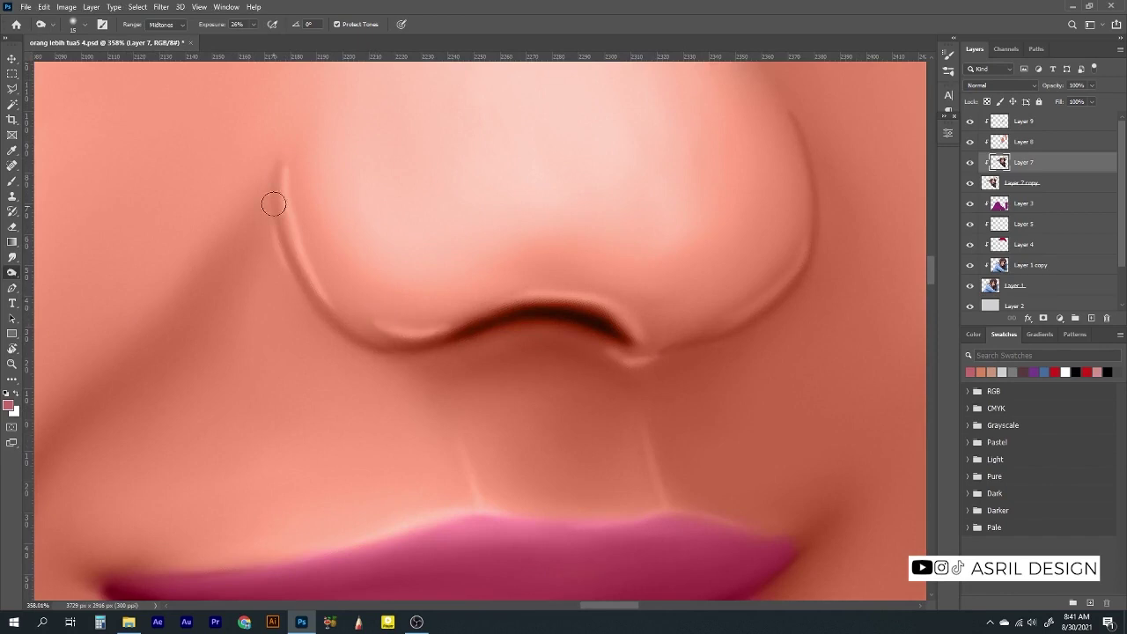
drag(269, 212, 304, 295)
drag(796, 113, 786, 303)
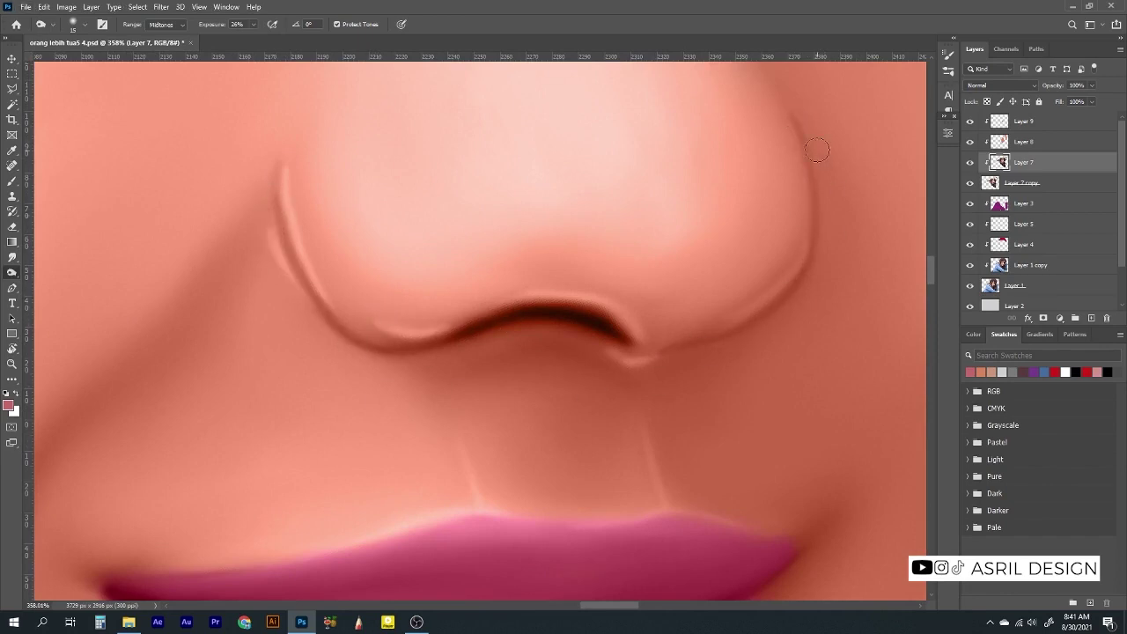
key(r)
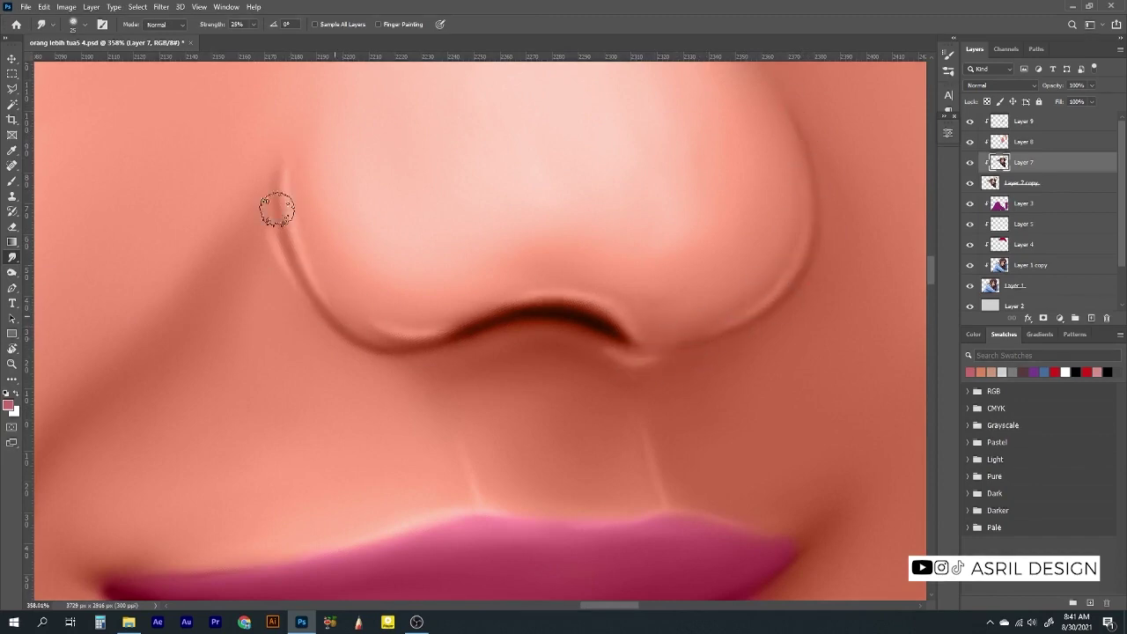
scroll(644, 390, down, 5)
Zoom in and out around the face to review the nose highlights
scroll(788, 392, up, 1)
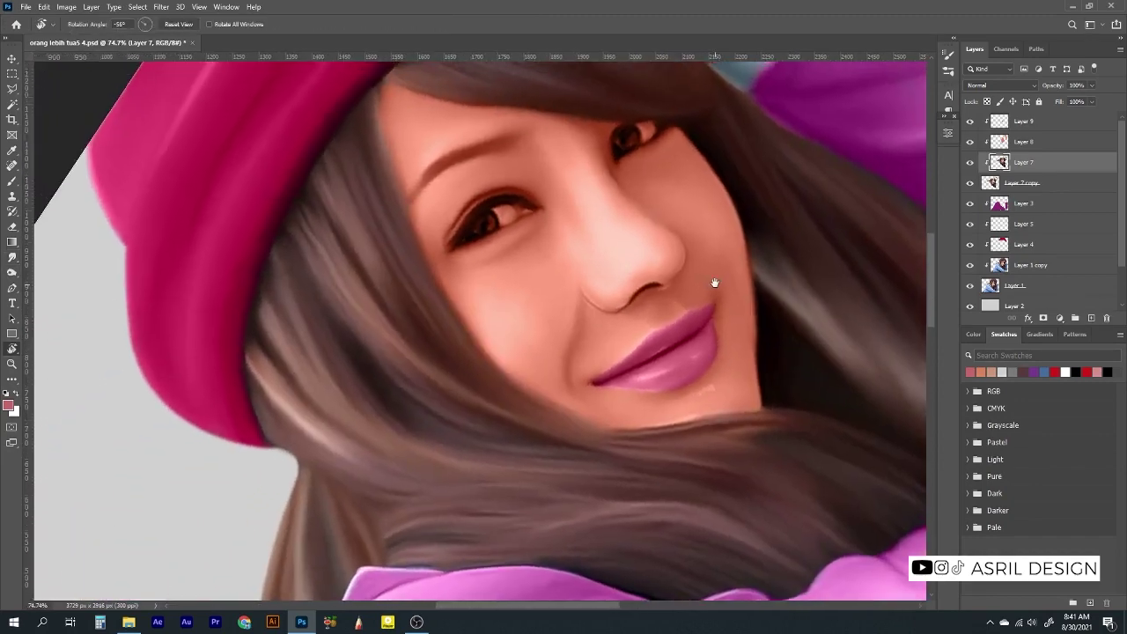
scroll(714, 281, up, 2)
key(o)
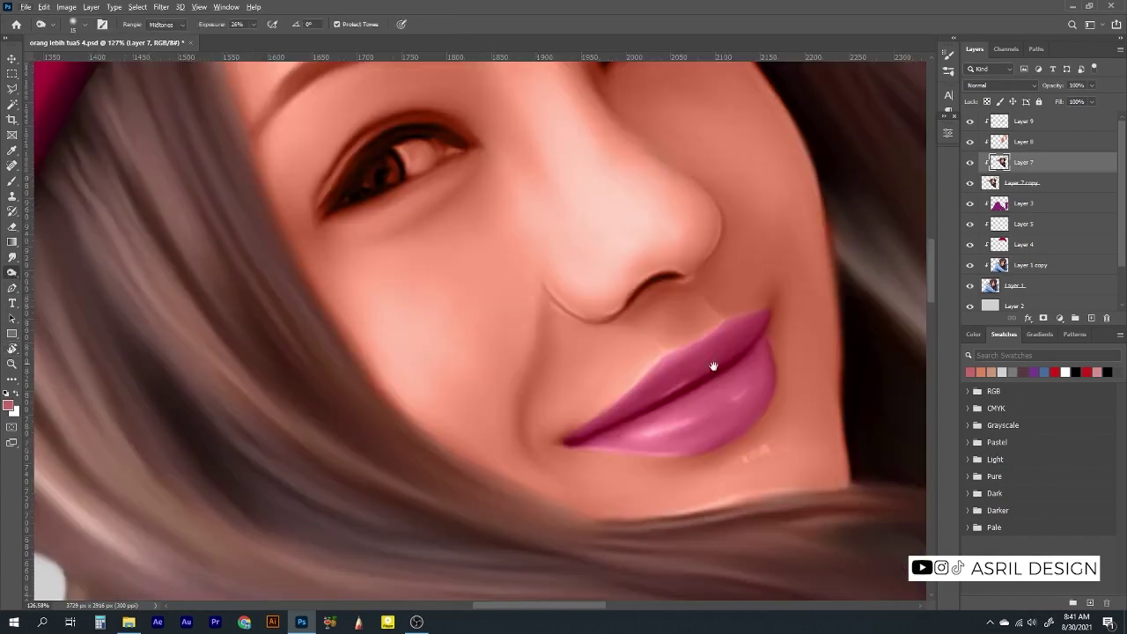
drag(713, 366, 673, 383)
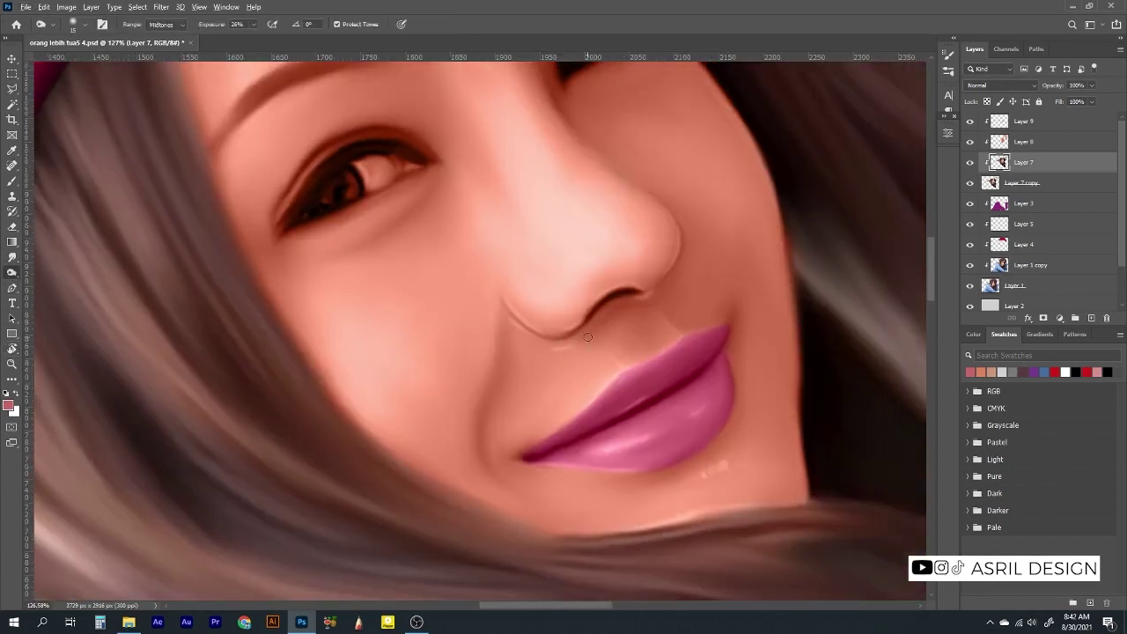
scroll(717, 355, up, 1)
scroll(669, 370, up, 1)
scroll(332, 306, up, 1)
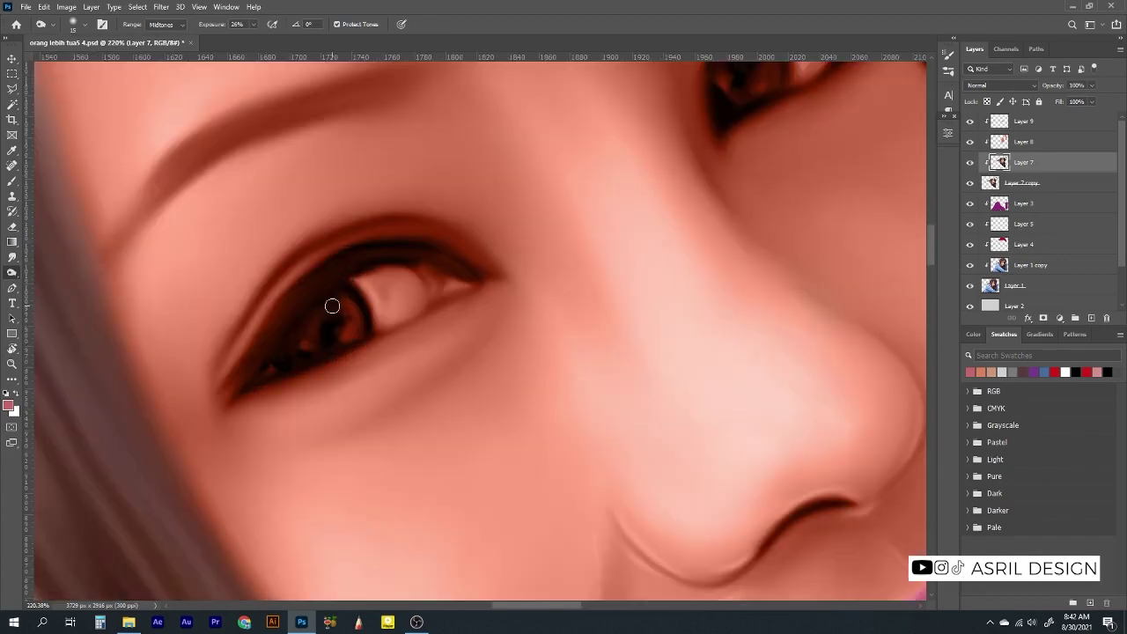
scroll(721, 292, down, 7)
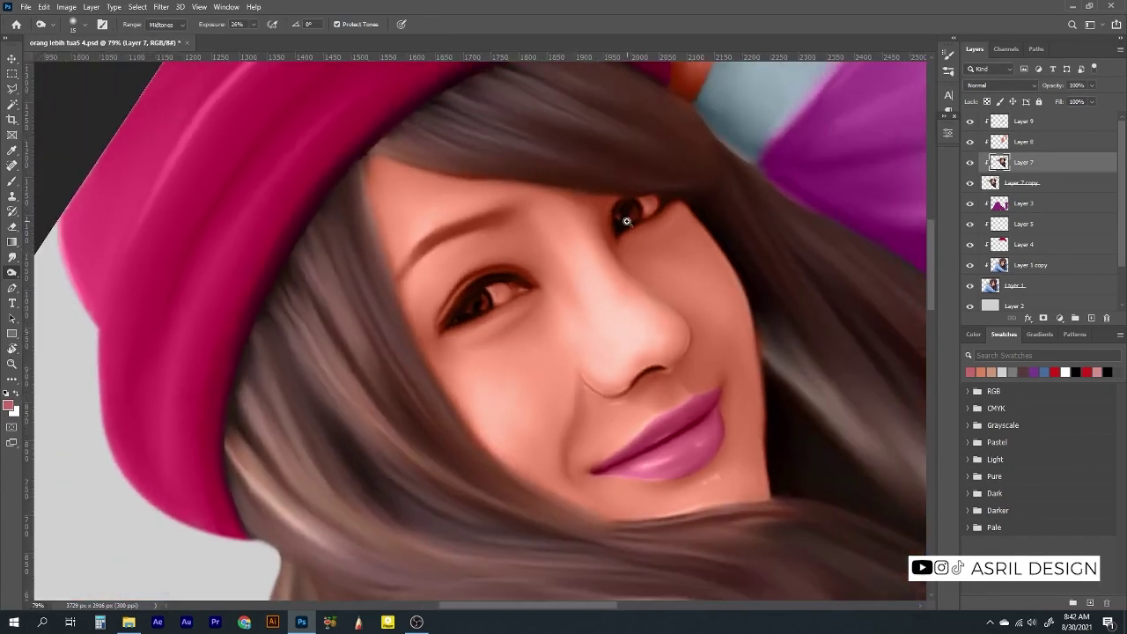
scroll(530, 134, up, 7)
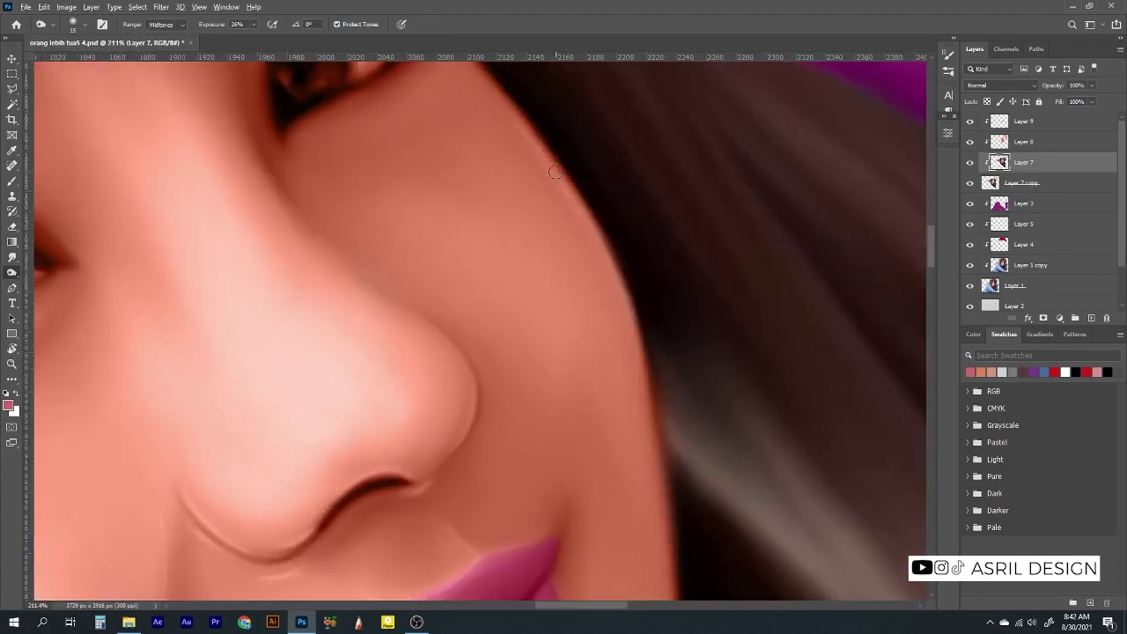
scroll(544, 268, up, 3)
scroll(544, 268, down, 1)
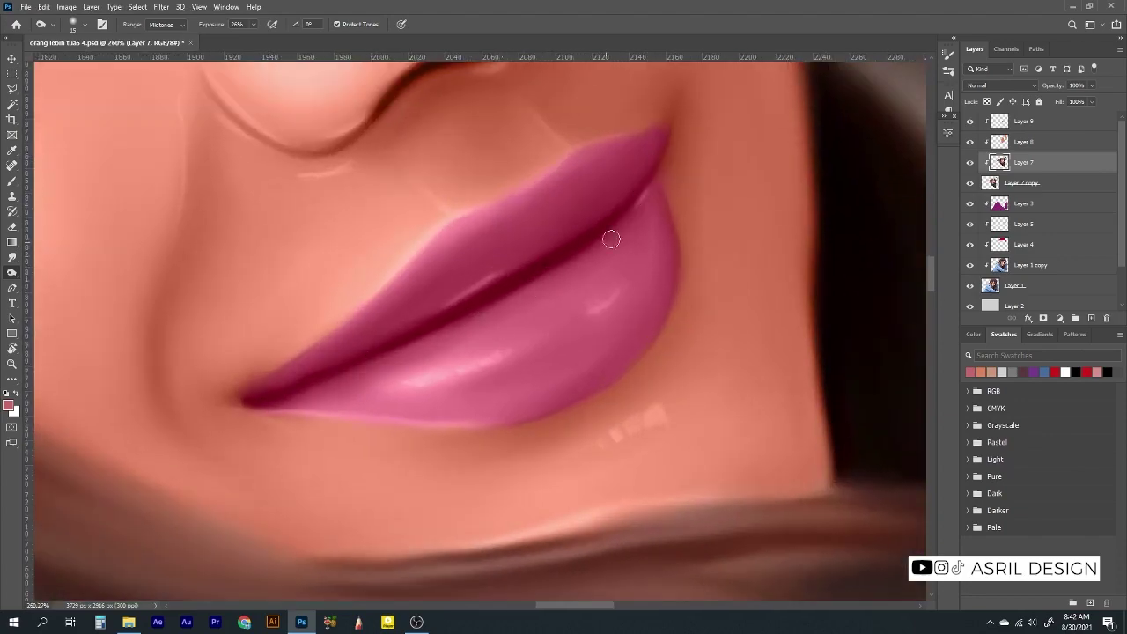
scroll(611, 239, down, 7)
scroll(611, 238, up, 7)
scroll(510, 287, down, 7)
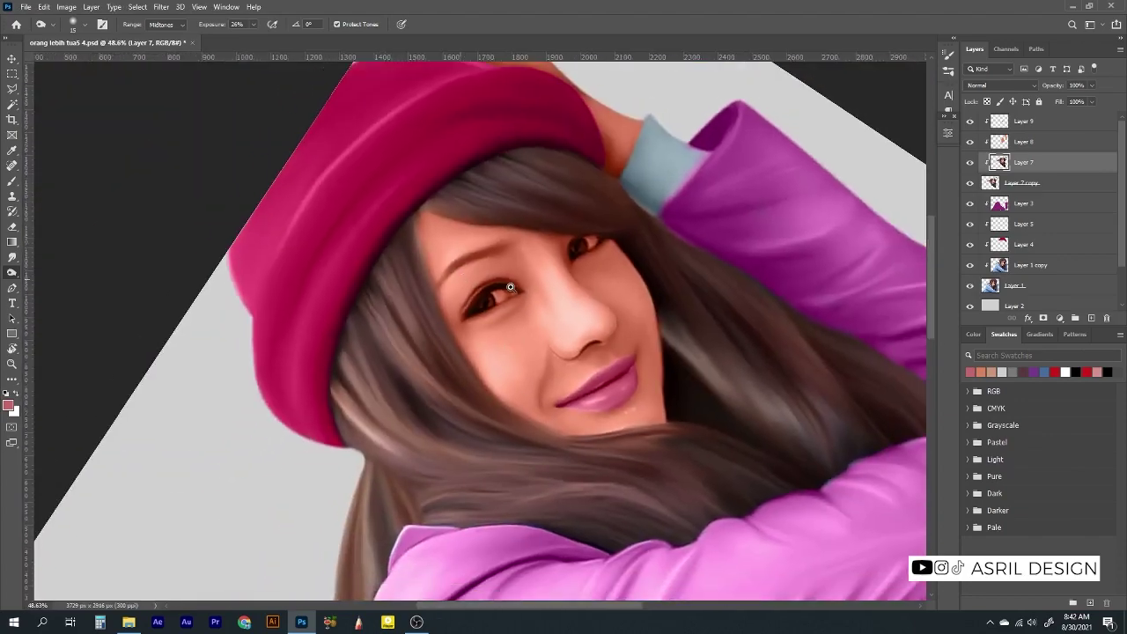
scroll(510, 287, up, 7)
scroll(410, 329, down, 3)
scroll(642, 335, down, 4)
Rotate the view upright and add a new empty Layer 10 on top
key(r)
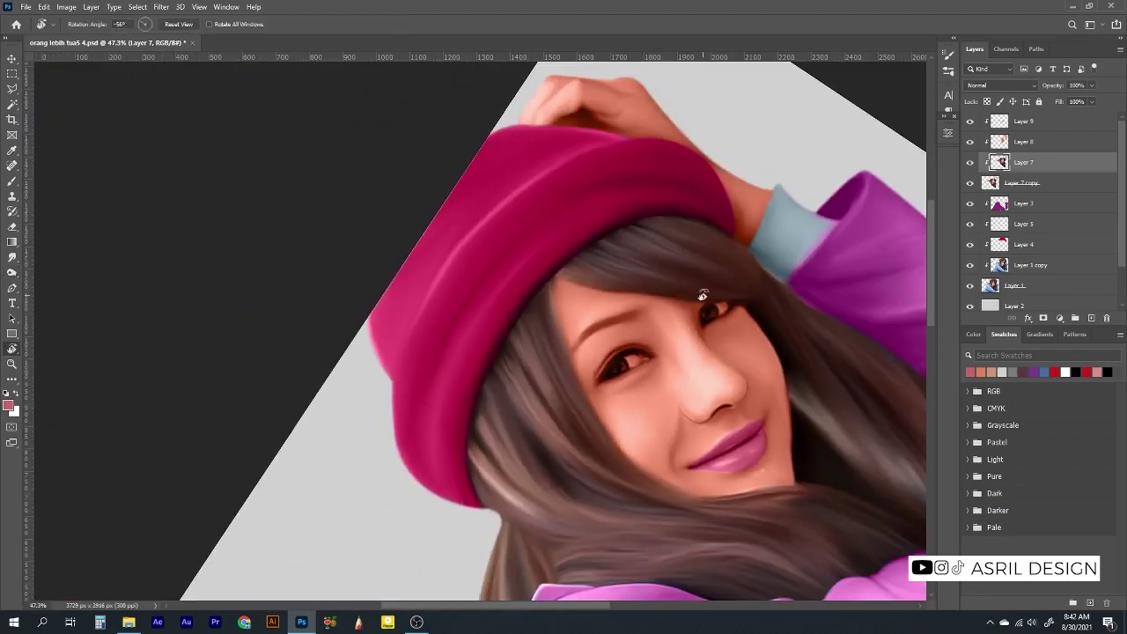
mouse_move(703, 295)
mouse_down()
mouse_move(743, 377)
mouse_move(756, 352)
mouse_up()
key(alt+period)
key(ctrl+shift+alt+n)
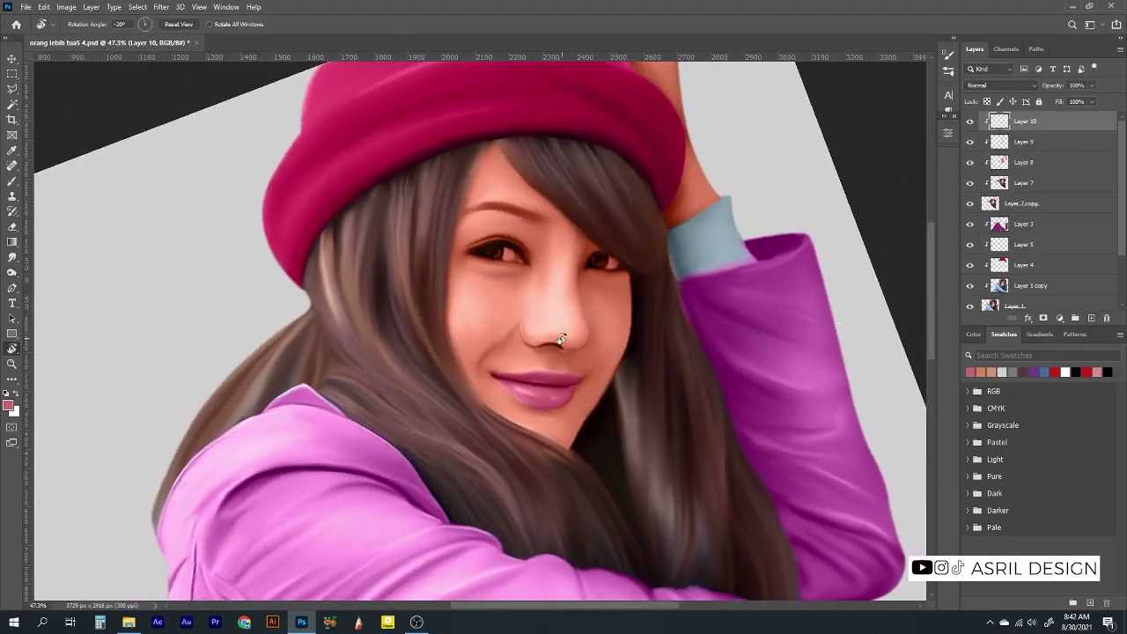
Choose the Sampled Brush 6-4 preset in black and zoom in on the eyebrow
key(b)
right_click(561, 339)
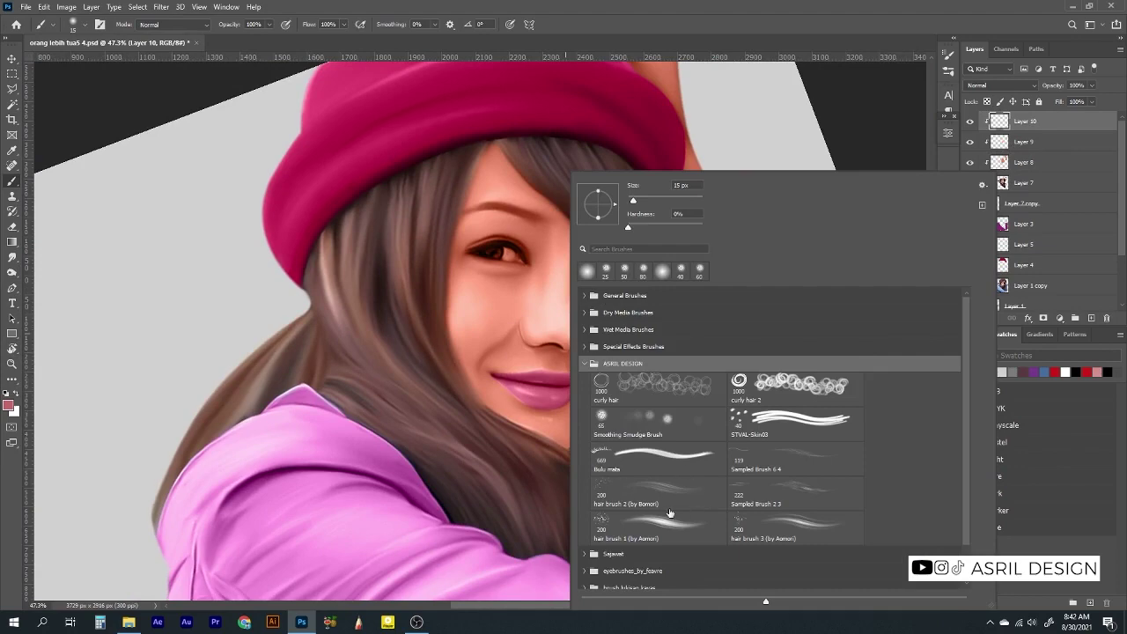
click(738, 453)
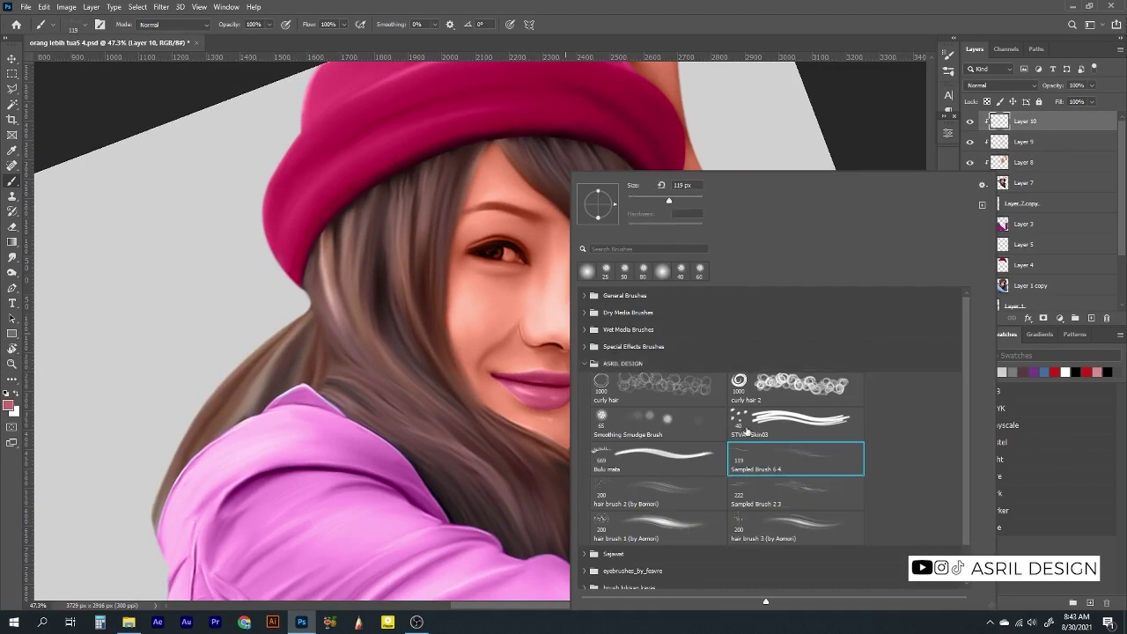
click(126, 353)
key(d)
mouse_move(512, 188)
mouse_down()
mouse_move(589, 249)
mouse_move(716, 270)
mouse_up()
Increase brush Scattering and paint fine dark hairs along the eyebrow
key(F5)
key(F5)
click(744, 101)
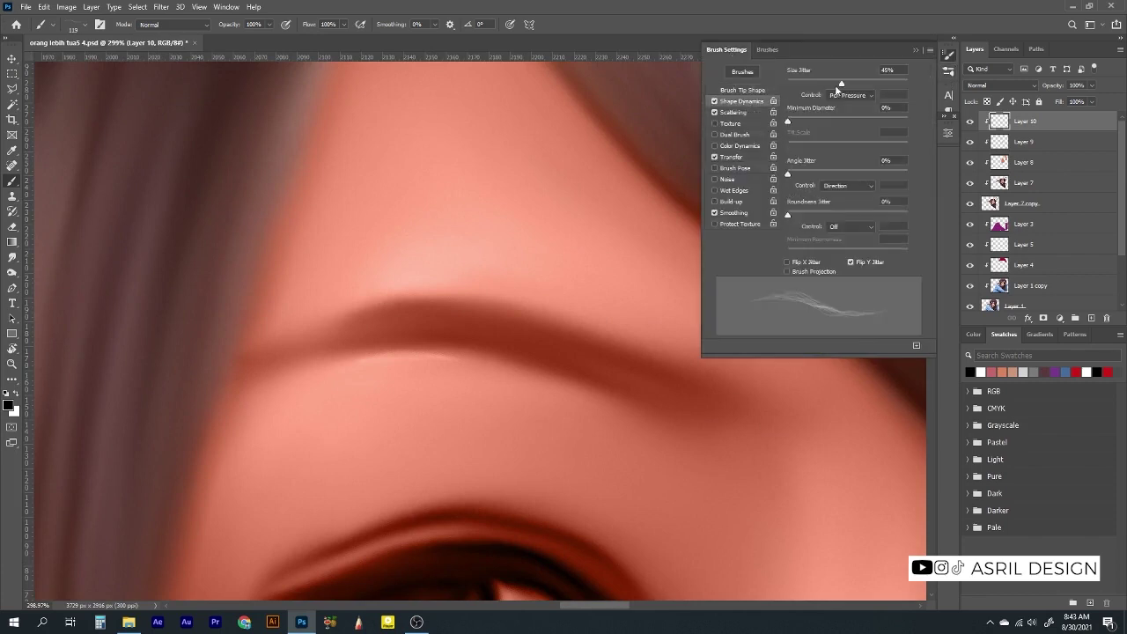
click(733, 112)
drag(789, 84, 810, 84)
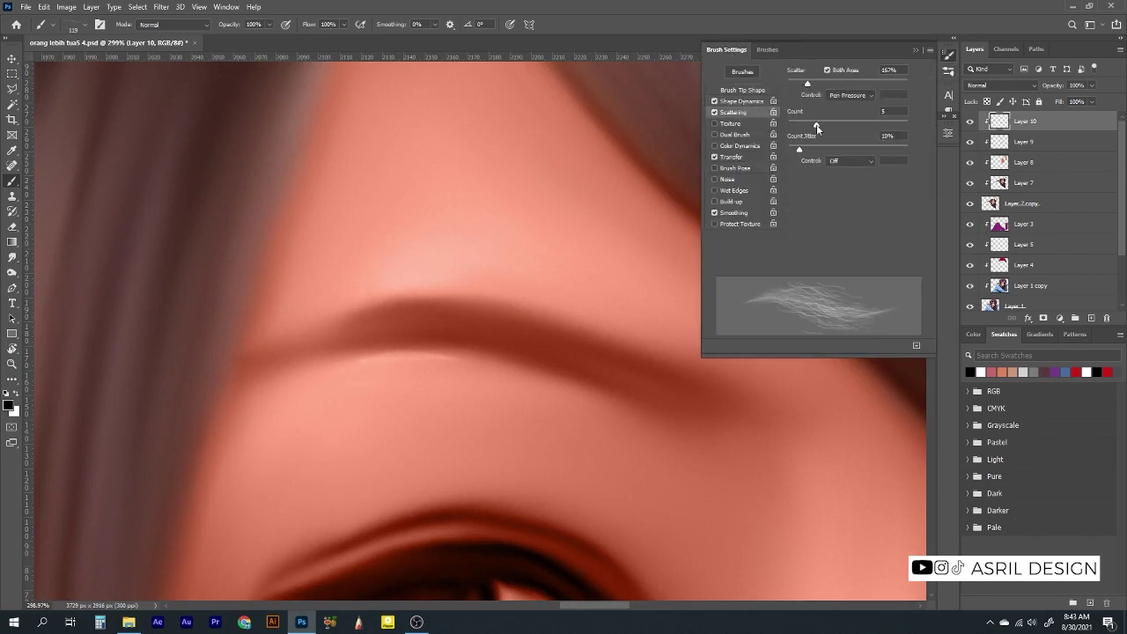
key(F5)
mouse_move(704, 414)
mouse_down()
mouse_move(682, 396)
mouse_move(333, 326)
mouse_move(730, 431)
mouse_move(414, 390)
mouse_up()
Smudge the inner end of the eyebrow at 63% strength to reshape it
scroll(510, 335, down, 2)
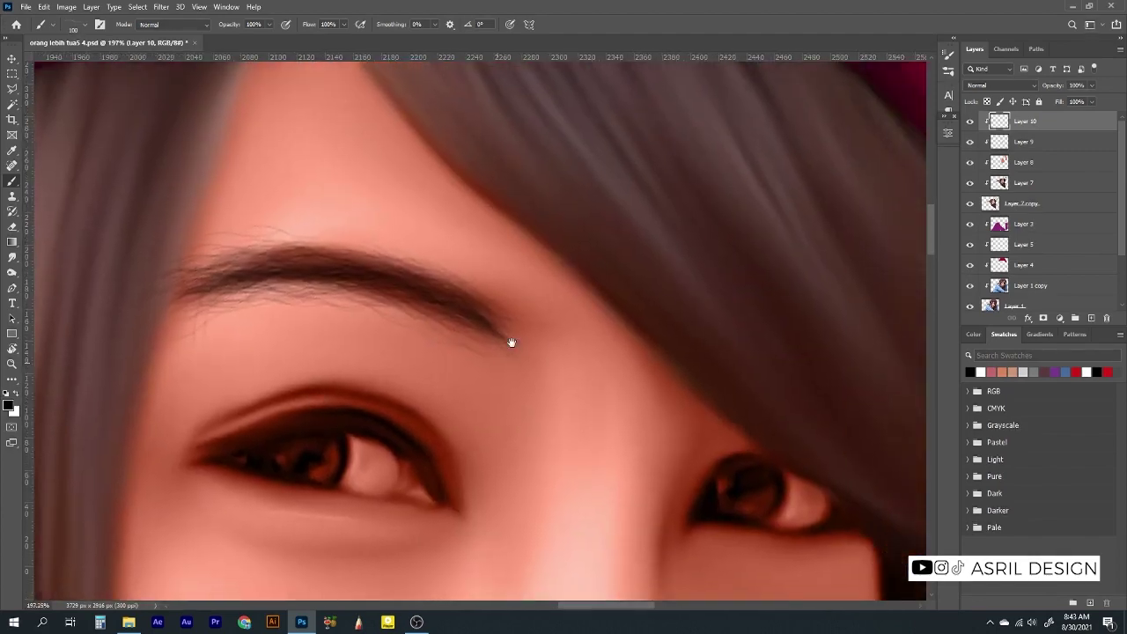
scroll(465, 299, up, 1)
scroll(465, 300, down, 3)
key(r)
scroll(383, 367, up, 1)
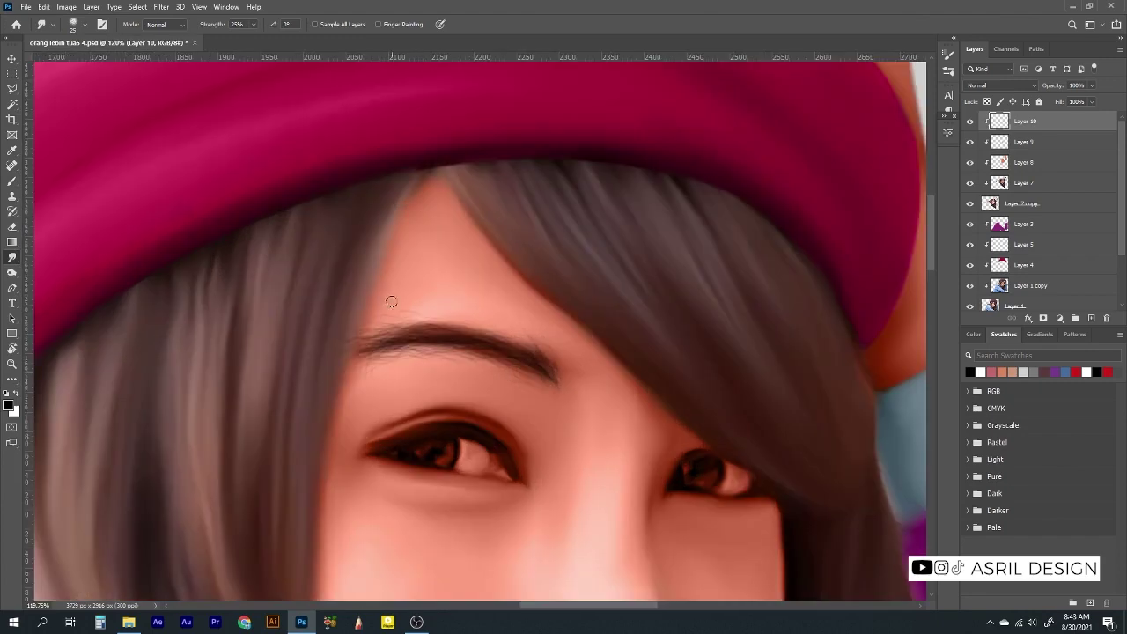
click(253, 24)
drag(269, 38, 278, 38)
scroll(560, 388, up, 1)
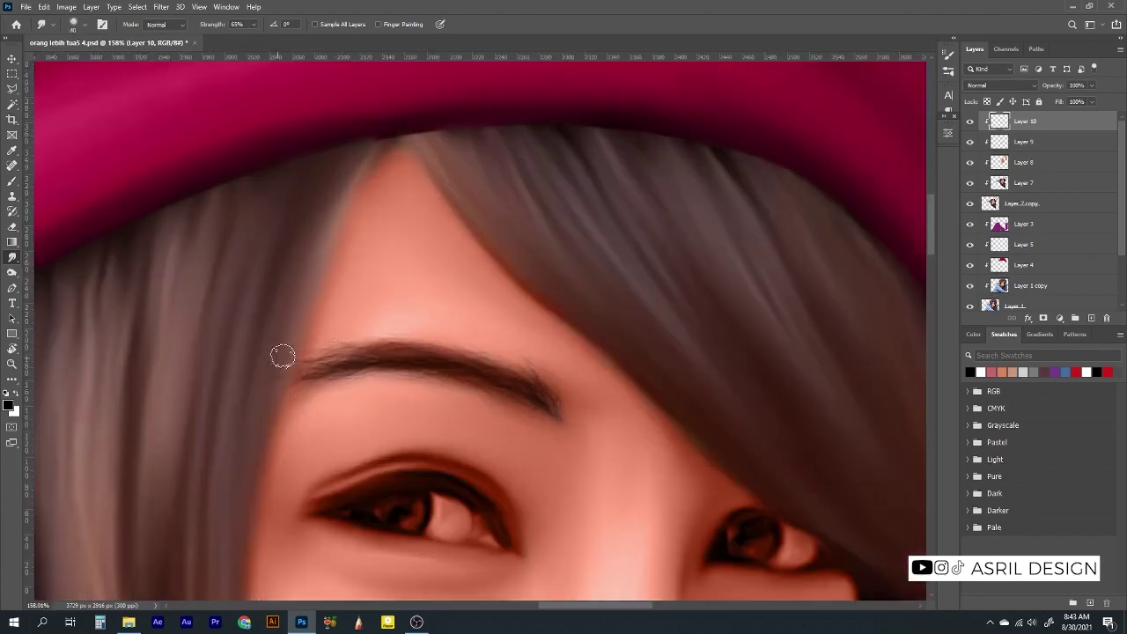
drag(282, 355, 297, 409)
Lower the smudge strength to 27% and rotate the view to line up with the eye
drag(253, 24, 247, 37)
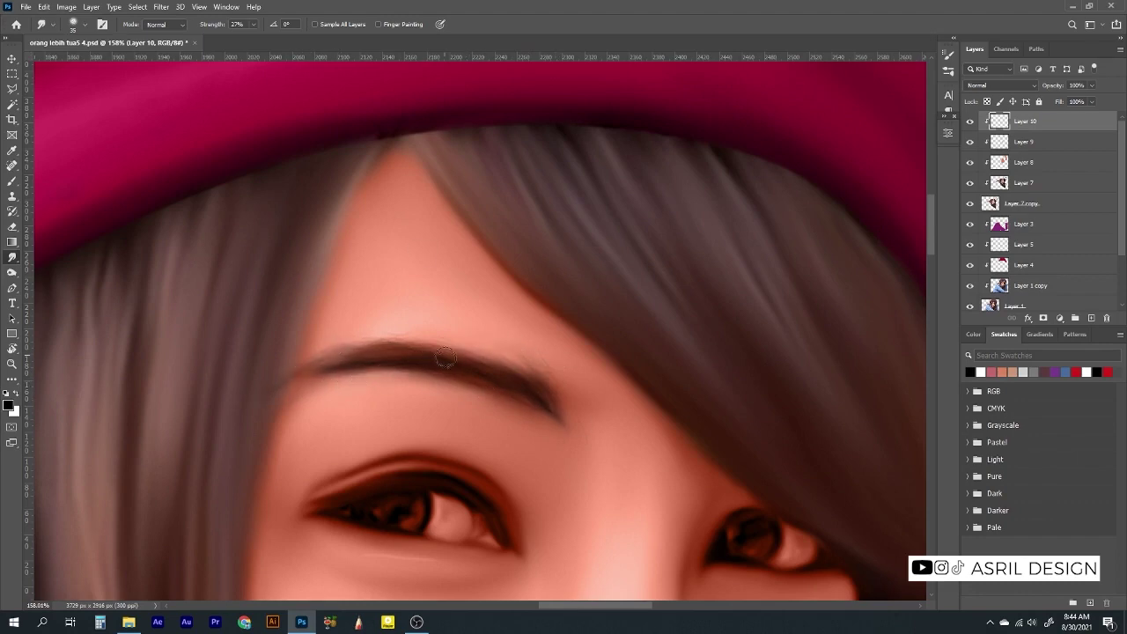
key(r)
drag(445, 356, 479, 327)
scroll(478, 326, up, 3)
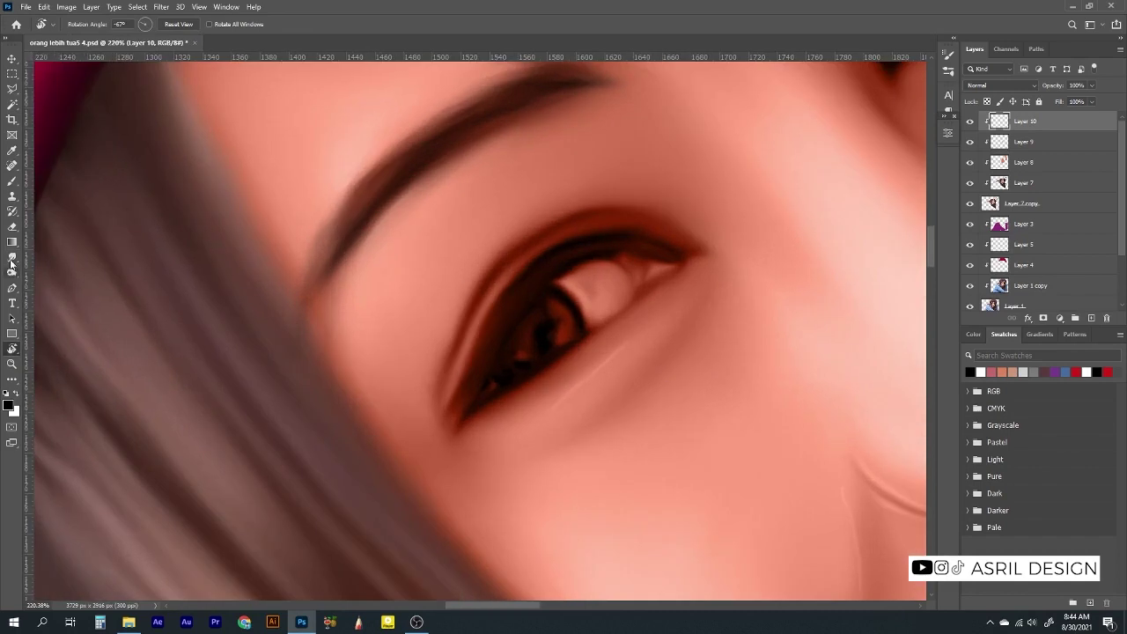
click(12, 257)
scroll(554, 128, up, 2)
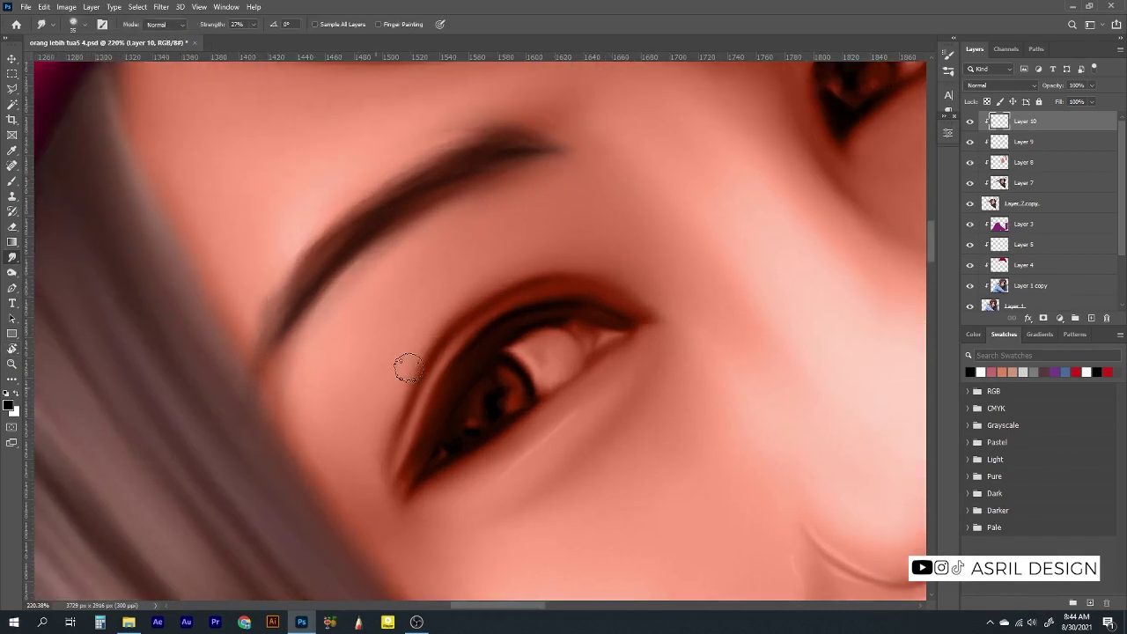
scroll(407, 368, down, 2)
Switch to the Dodge tool with a Soft Round brush
key(o)
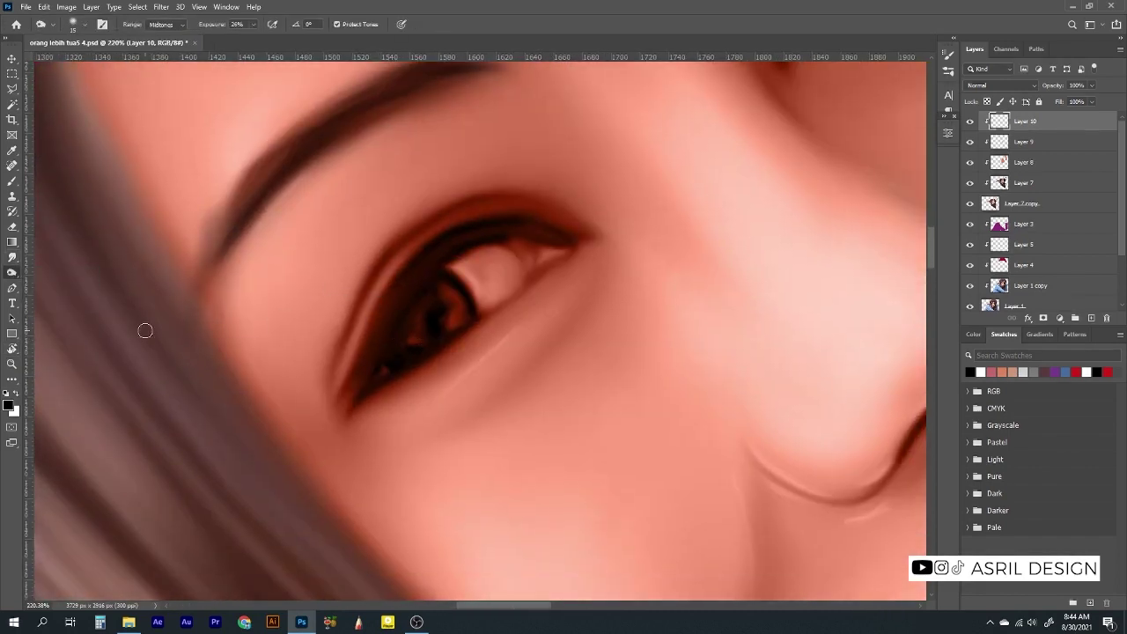
right_click(703, 172)
click(898, 330)
scroll(674, 312, down, 5)
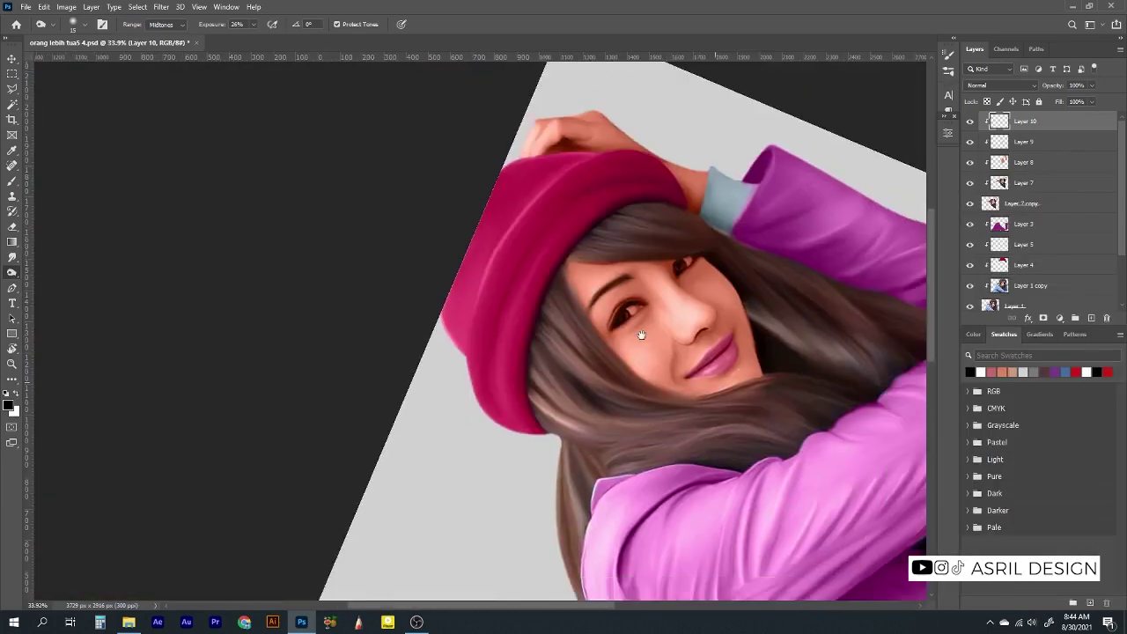
scroll(674, 312, up, 5)
scroll(415, 229, up, 2)
Make Layer 7 active and lower the dodge exposure to 16%
ctrl+click(622, 258)
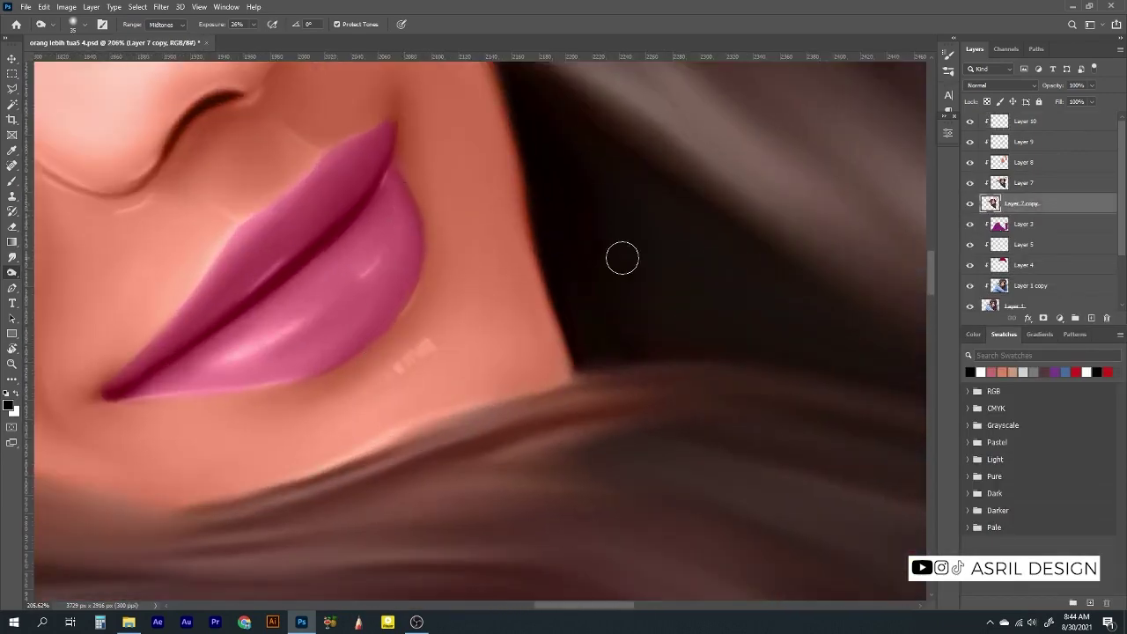
click(1021, 185)
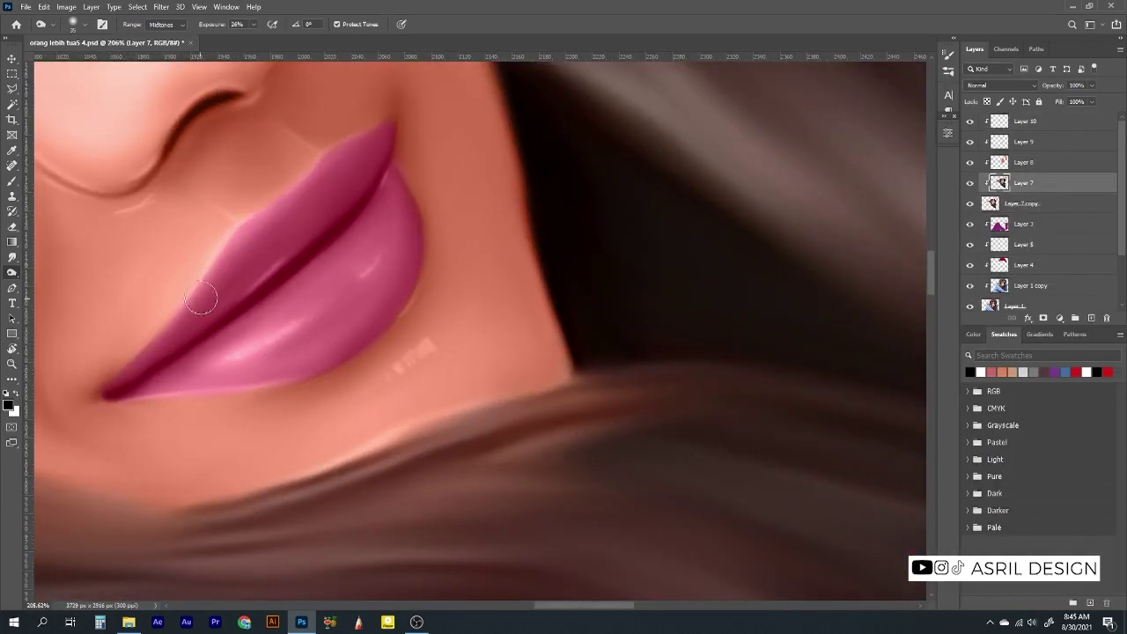
click(254, 25)
click(369, 160)
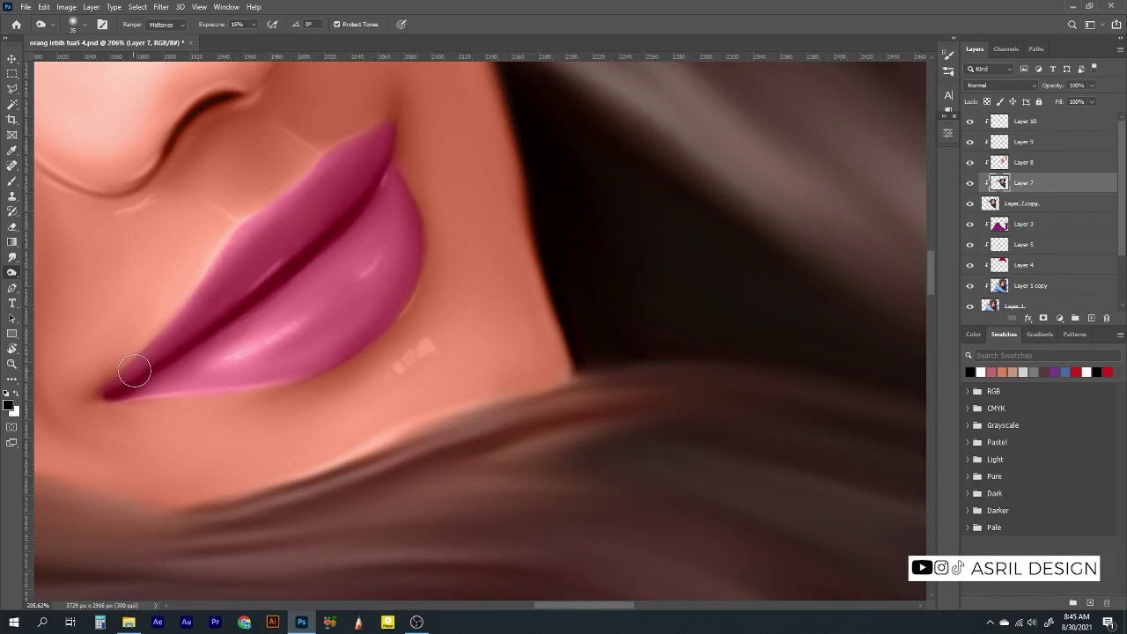
scroll(282, 377, down, 10)
Rotate the view to -21° and zoom in around the left eye
key(r)
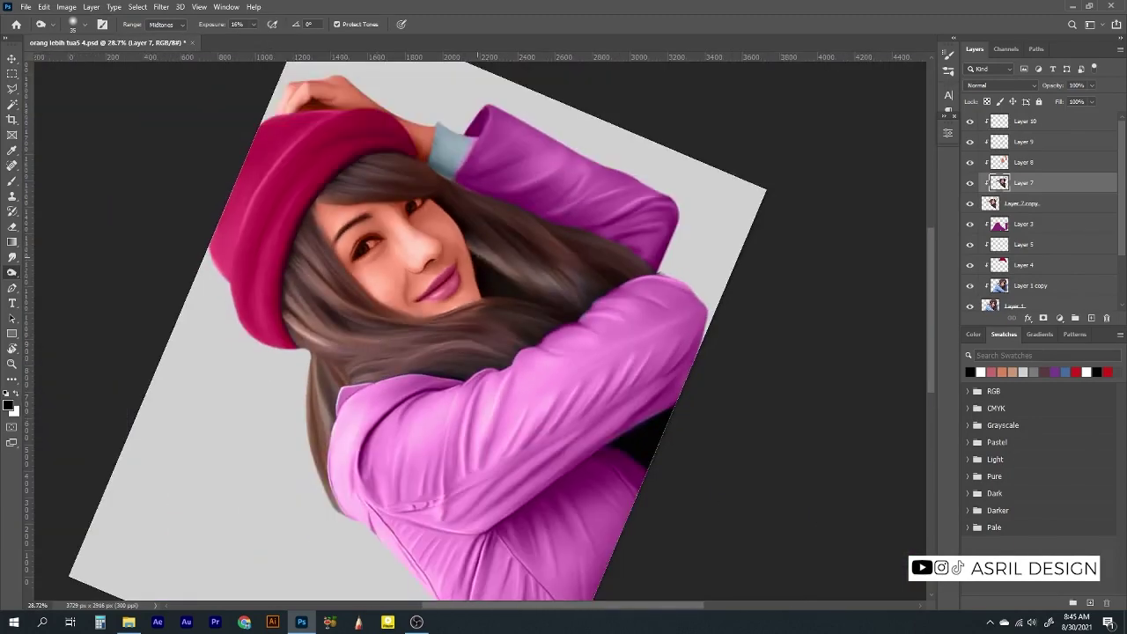
drag(616, 220, 528, 352)
scroll(516, 194, up, 4)
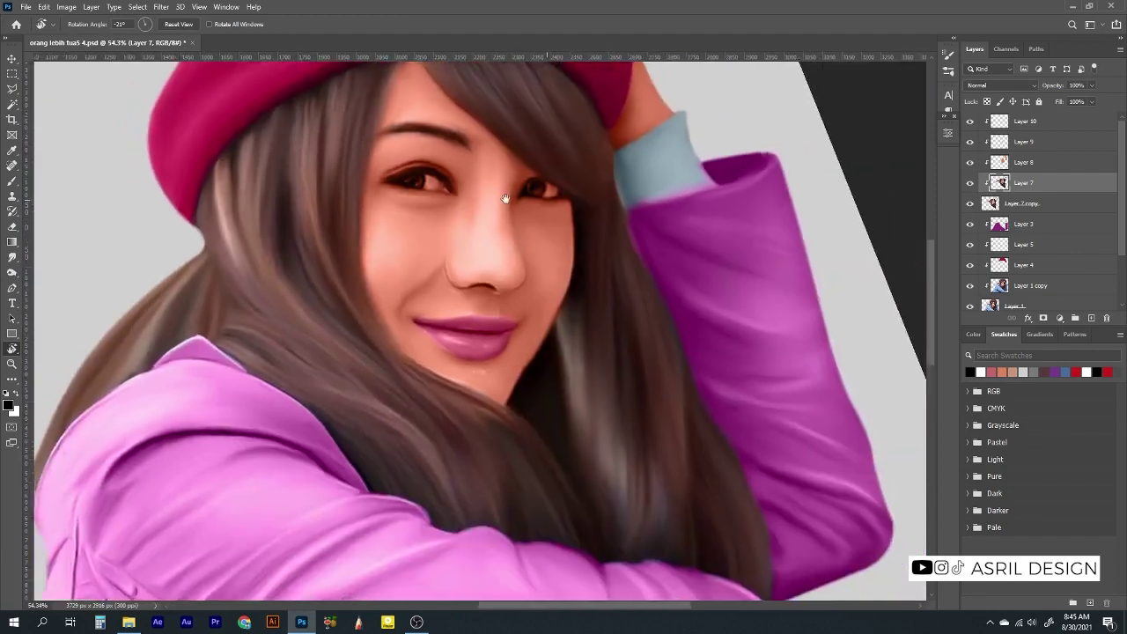
scroll(483, 239, up, 6)
drag(790, 375, 352, 344)
scroll(352, 344, up, 1)
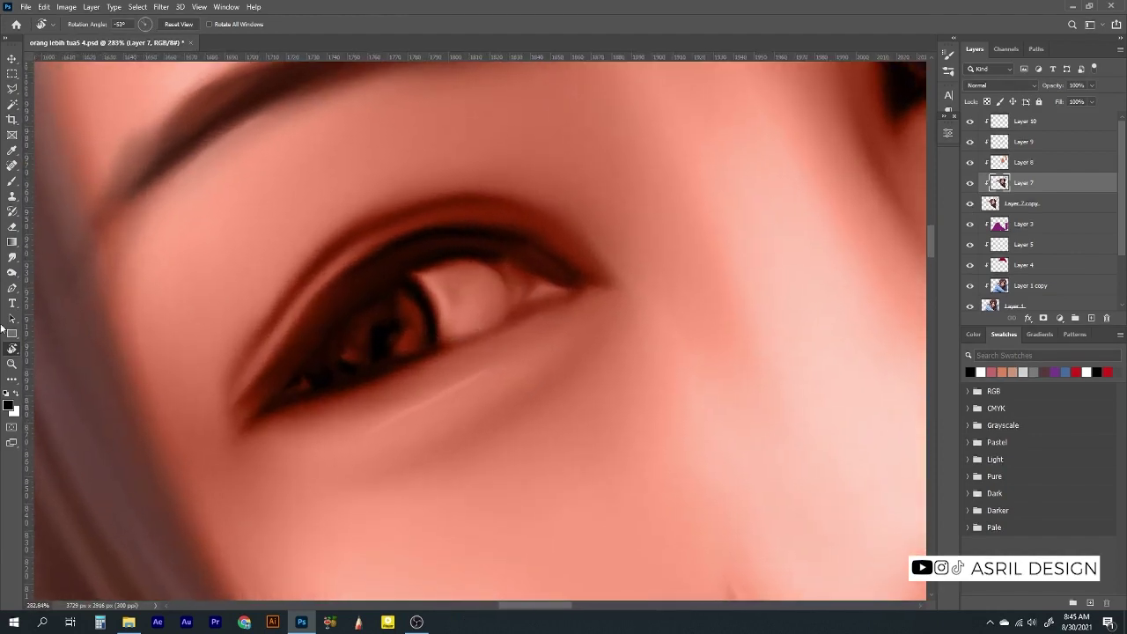
Choose the Hard Round Pressure Size brush and shrink it to 20 px
key(b)
right_click(220, 172)
double_click(405, 353)
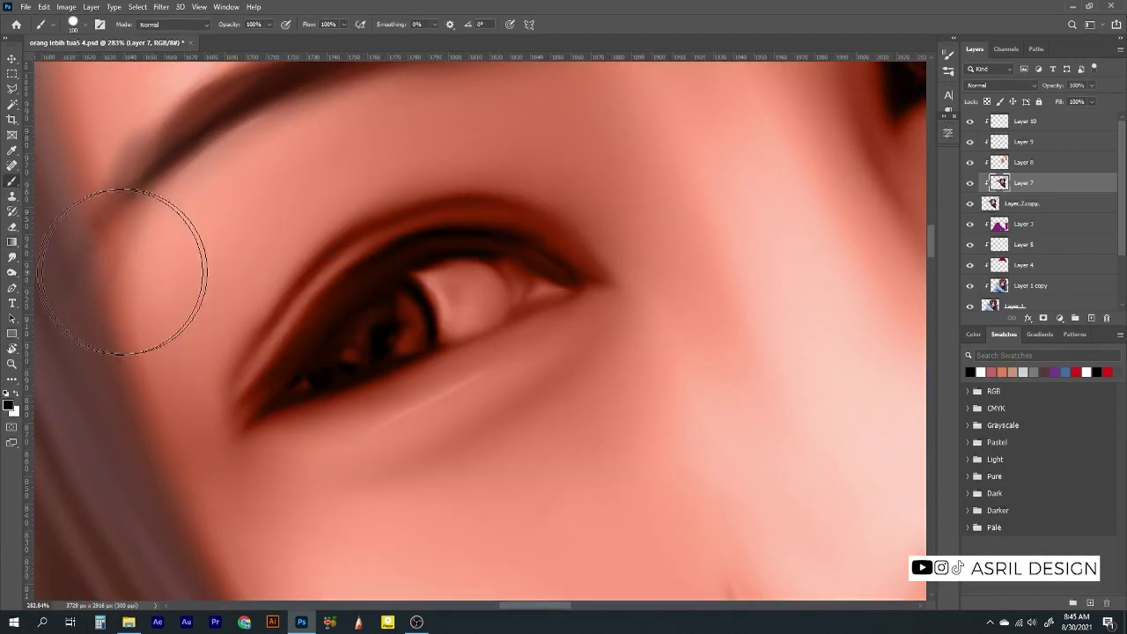
right_click(278, 330)
key(Escape)
key(bracketleft)
key(bracketleft)
key(bracketleft)
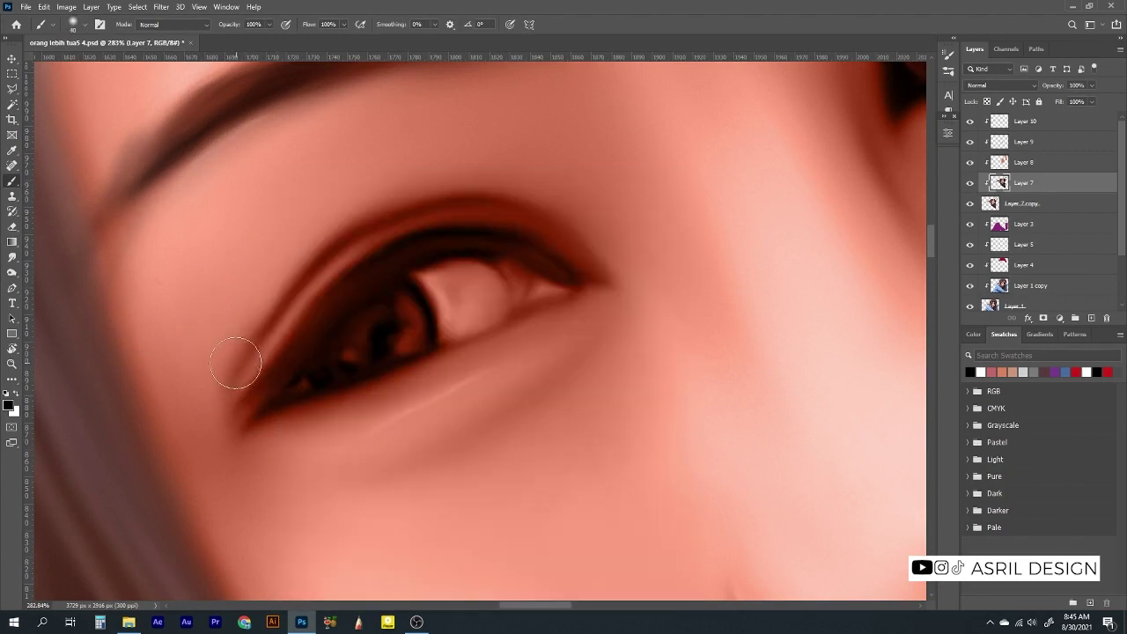
right_click(291, 303)
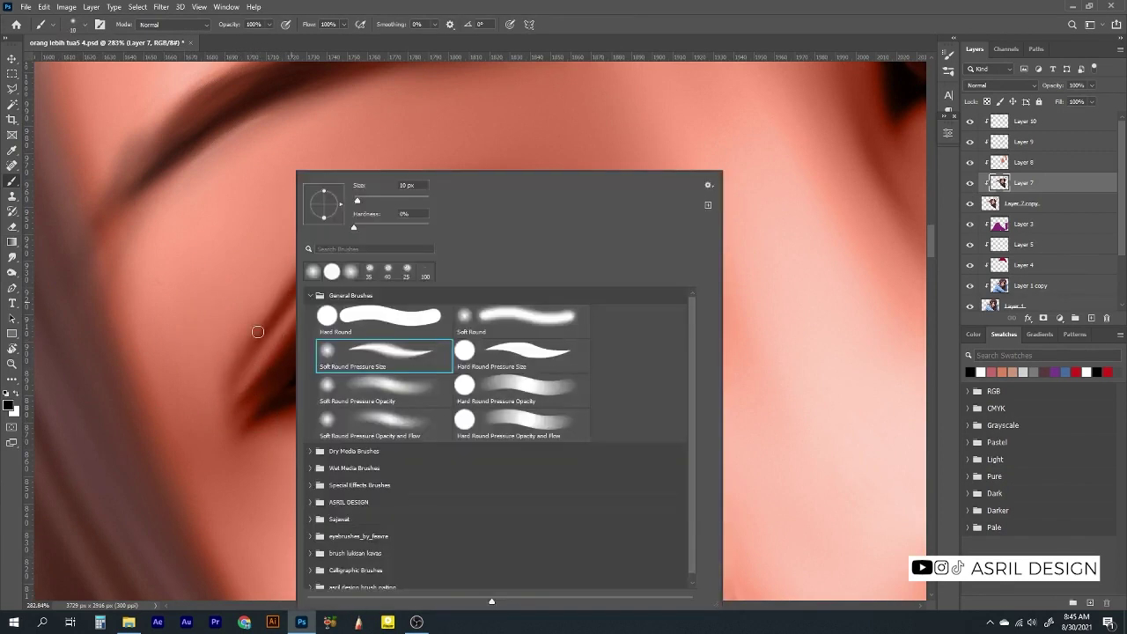
key(Escape)
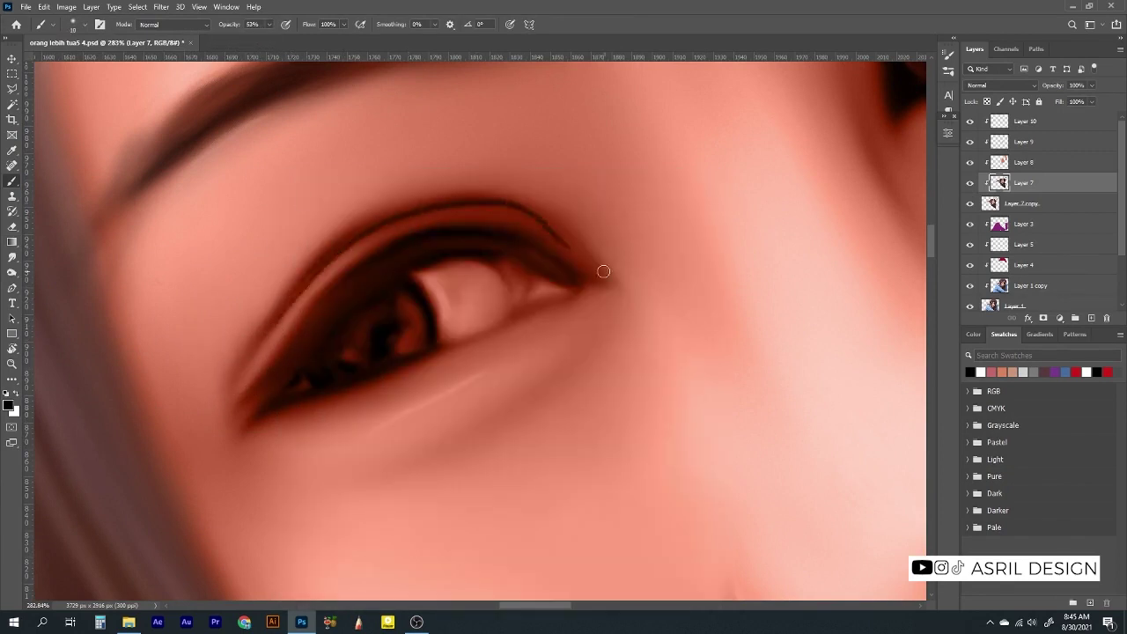
Rotate the eye sideways and paint a dark line along the outer lid
key(r)
drag(767, 383, 672, 168)
key(b)
drag(452, 211, 361, 563)
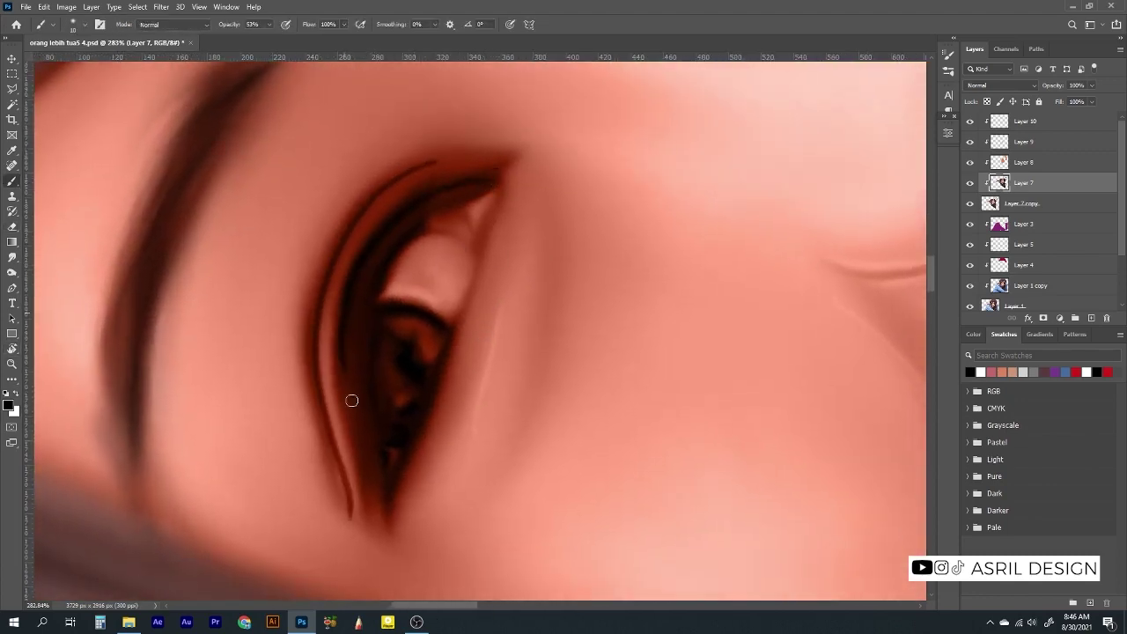
Raise the Dodge tool's exposure to 42%
key(o)
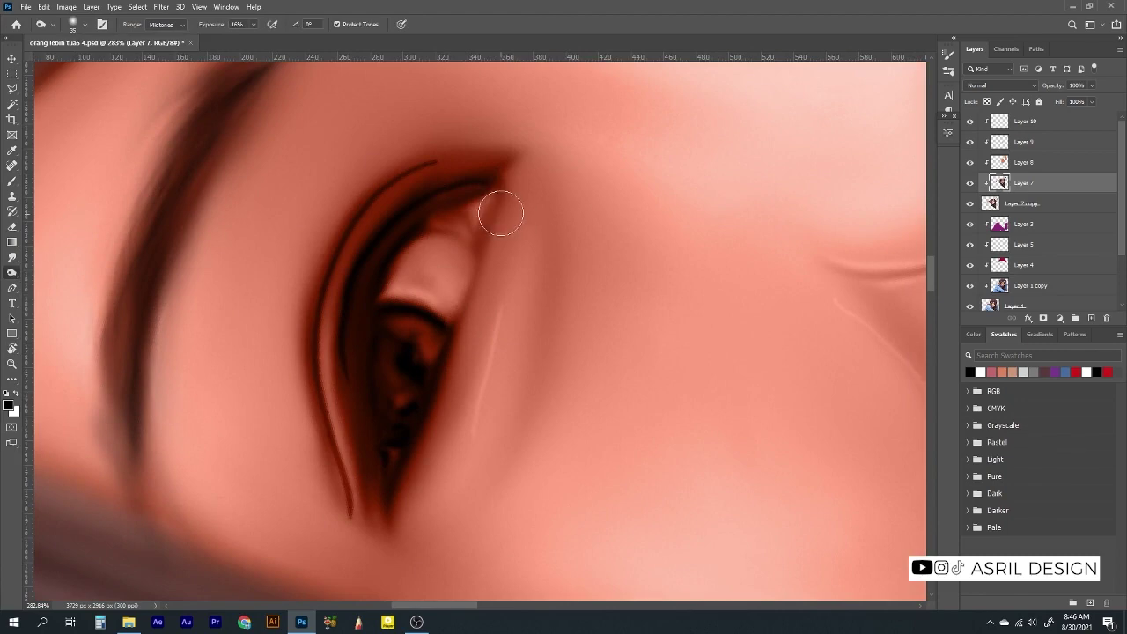
right_click(498, 195)
key(Escape)
key(4)
key(2)
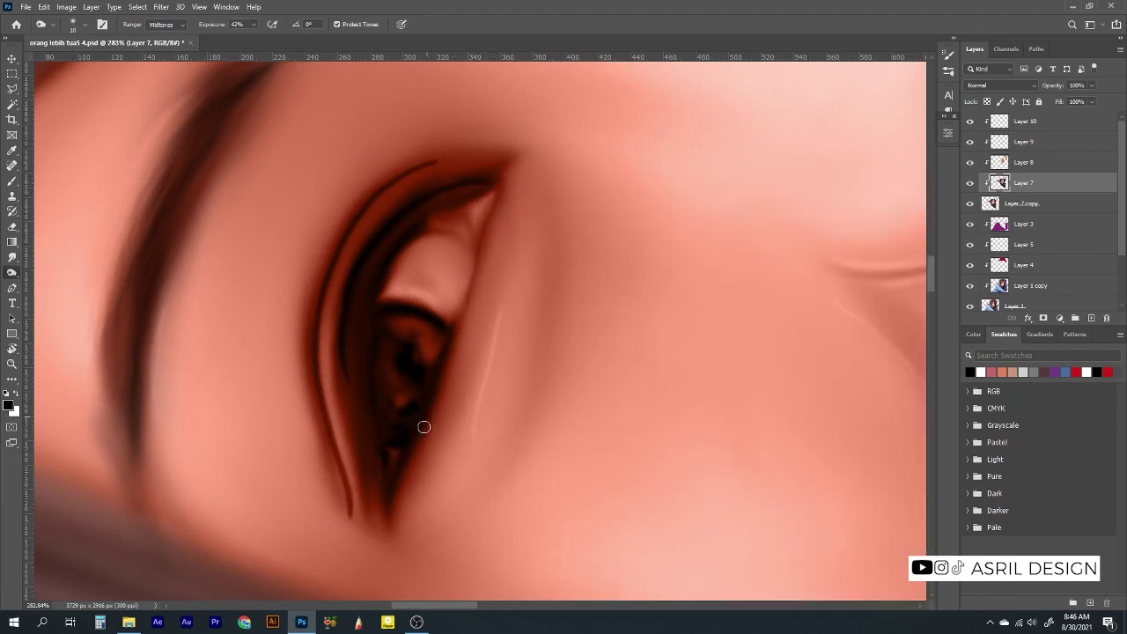
Paint a dark line down the eye's inner edge
key(b)
mouse_move(490, 189)
mouse_down()
mouse_move(389, 513)
mouse_move(496, 314)
mouse_move(375, 308)
mouse_move(356, 282)
mouse_up()
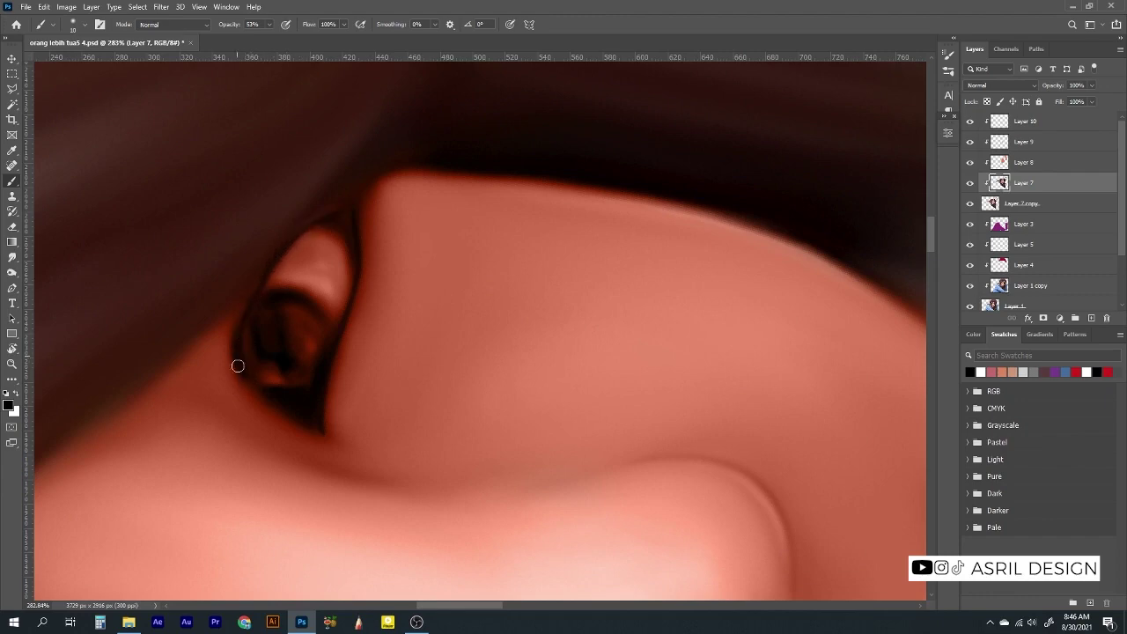
scroll(420, 387, down, 5)
scroll(379, 347, up, 3)
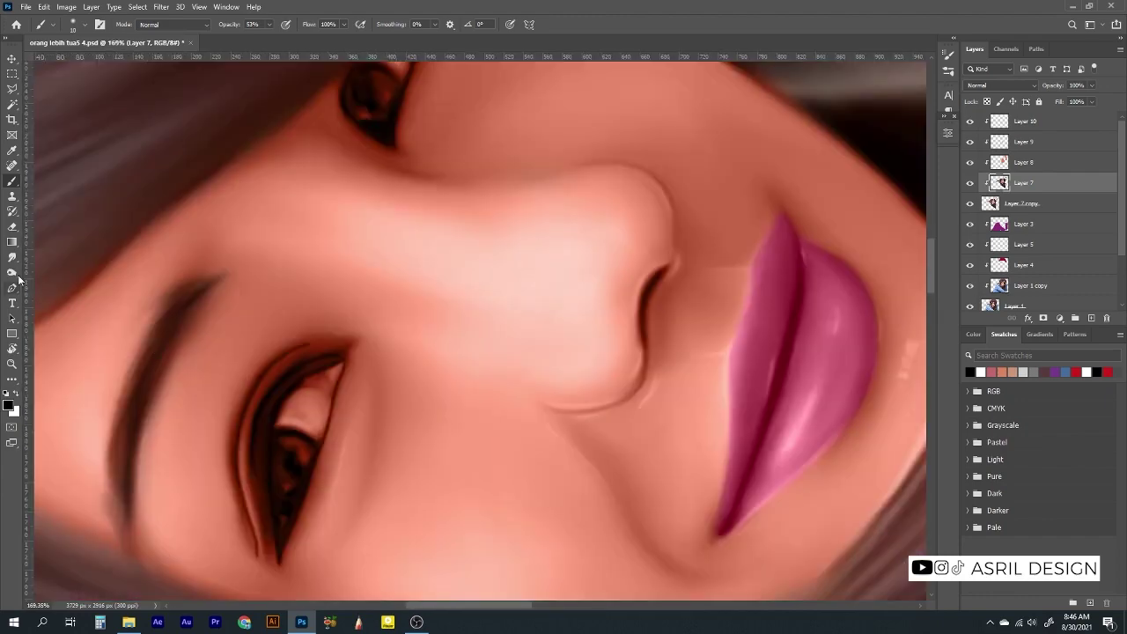
Switch to Dodge and zoom and pan the view onto the eye
key(o)
scroll(364, 351, up, 2)
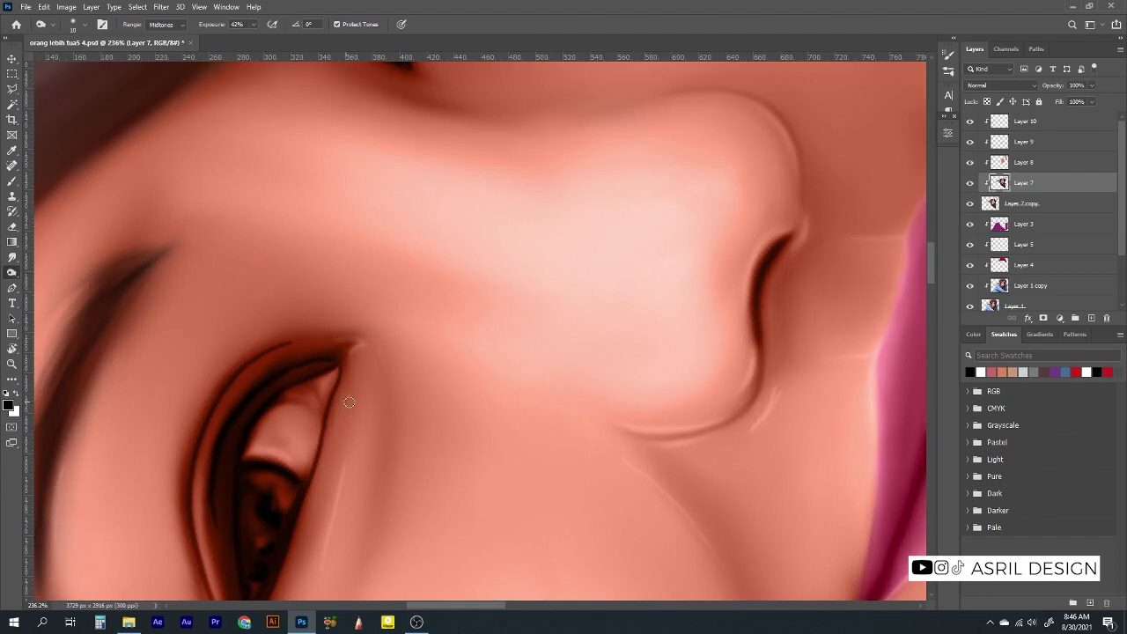
scroll(352, 387, up, 4)
scroll(379, 335, up, 1)
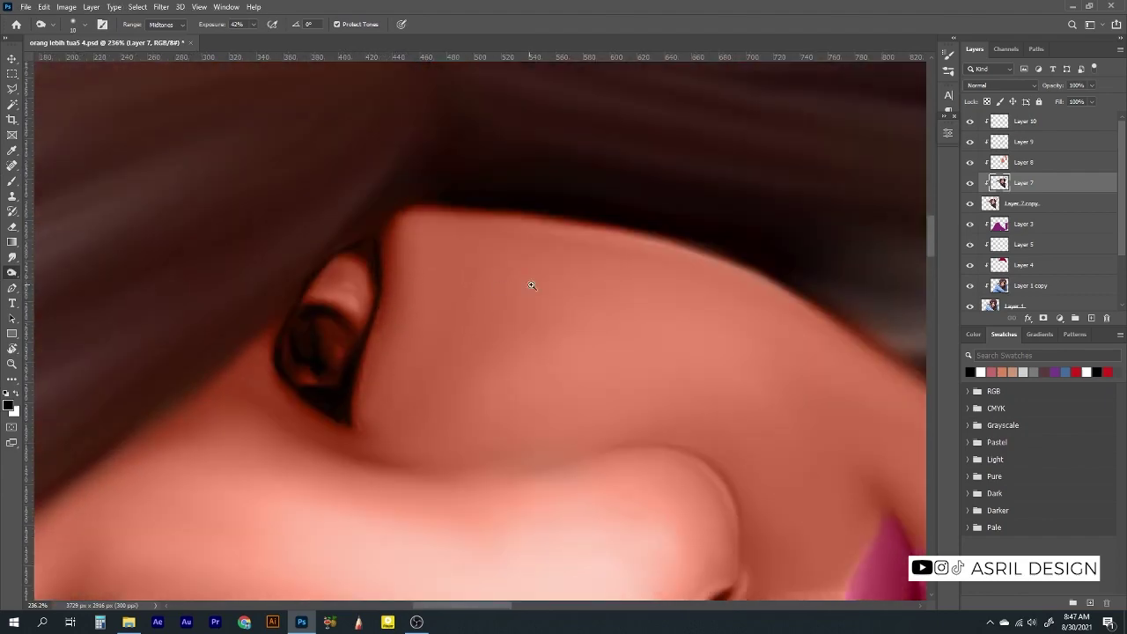
scroll(531, 285, down, 4)
scroll(396, 290, up, 3)
scroll(308, 282, up, 2)
scroll(281, 275, up, 2)
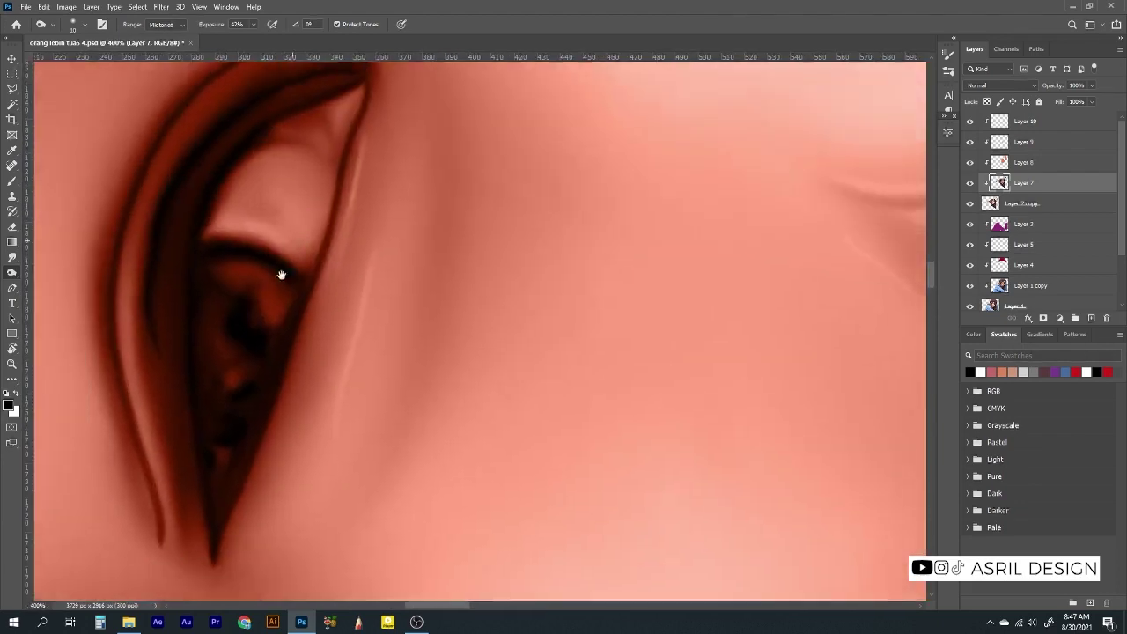
drag(281, 274, 285, 310)
Set the foreground to light grey e6e6e6 and add a new Layer 11
key(b)
click(10, 404)
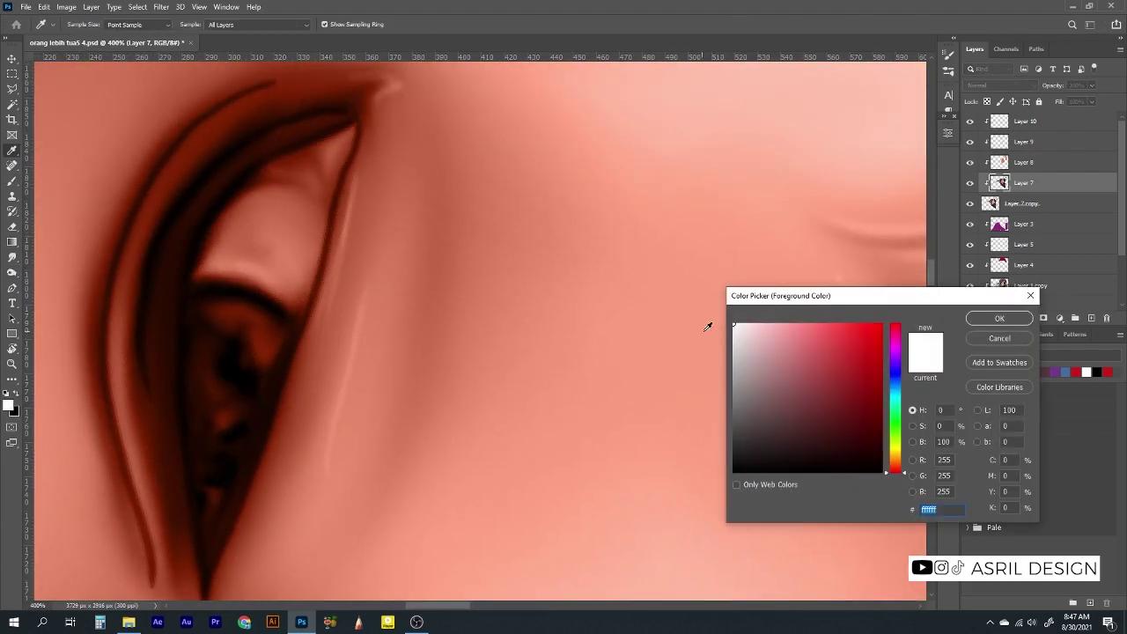
click(998, 317)
click(1091, 318)
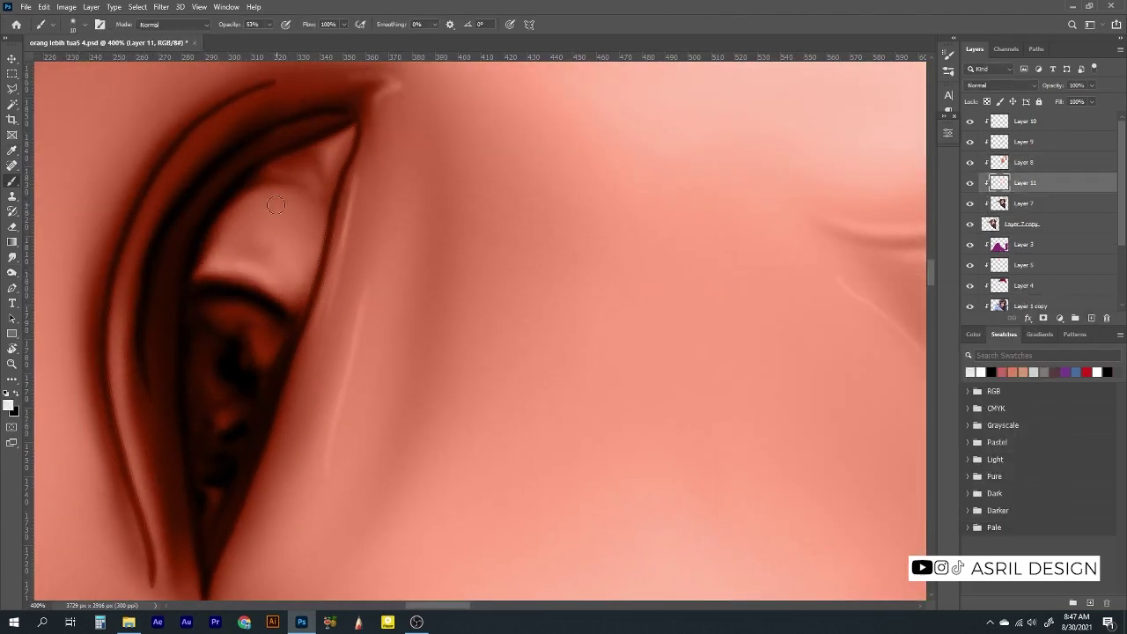
Paint light grey at 100% opacity over the eye's inner corner and white
drag(205, 294, 202, 266)
right_click(238, 261)
key(Escape)
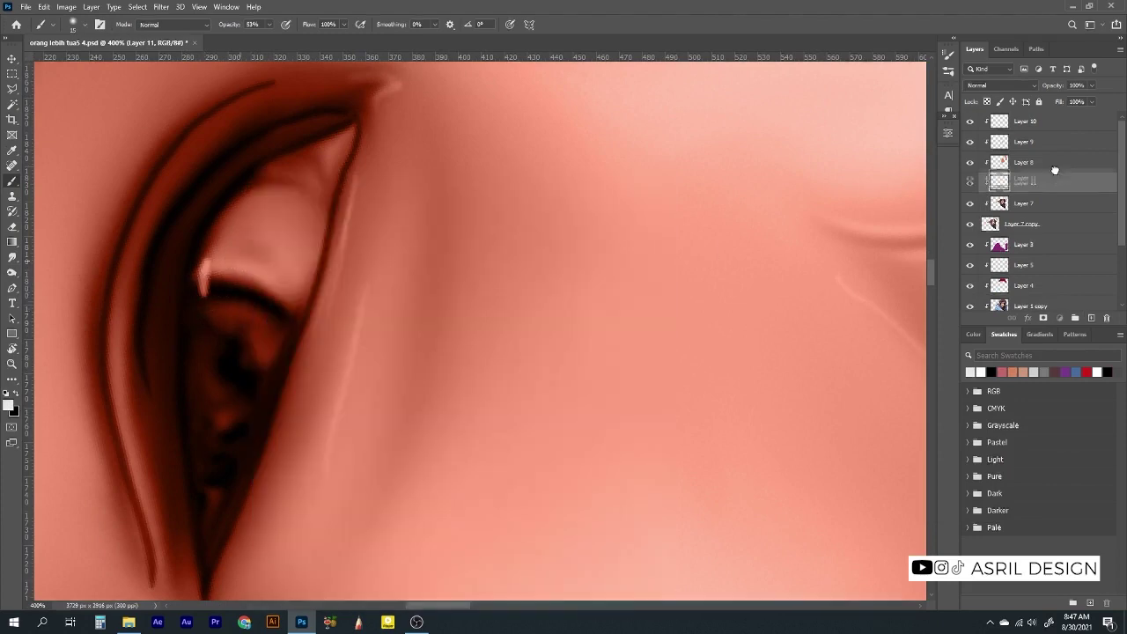
key(ctrl+bracketright)
drag(269, 24, 298, 39)
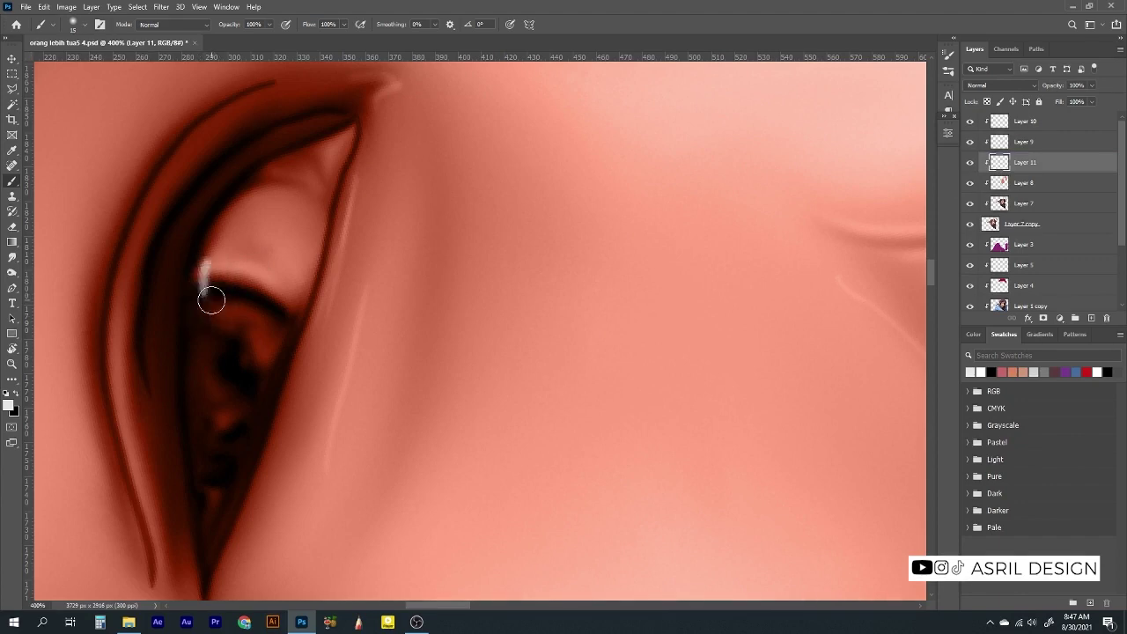
mouse_move(209, 300)
mouse_down()
mouse_move(202, 286)
mouse_move(343, 146)
mouse_move(216, 532)
mouse_move(194, 416)
mouse_move(197, 280)
mouse_up()
key(bracketright)
mouse_move(318, 167)
mouse_down()
mouse_move(216, 480)
mouse_move(284, 185)
mouse_move(224, 389)
mouse_up()
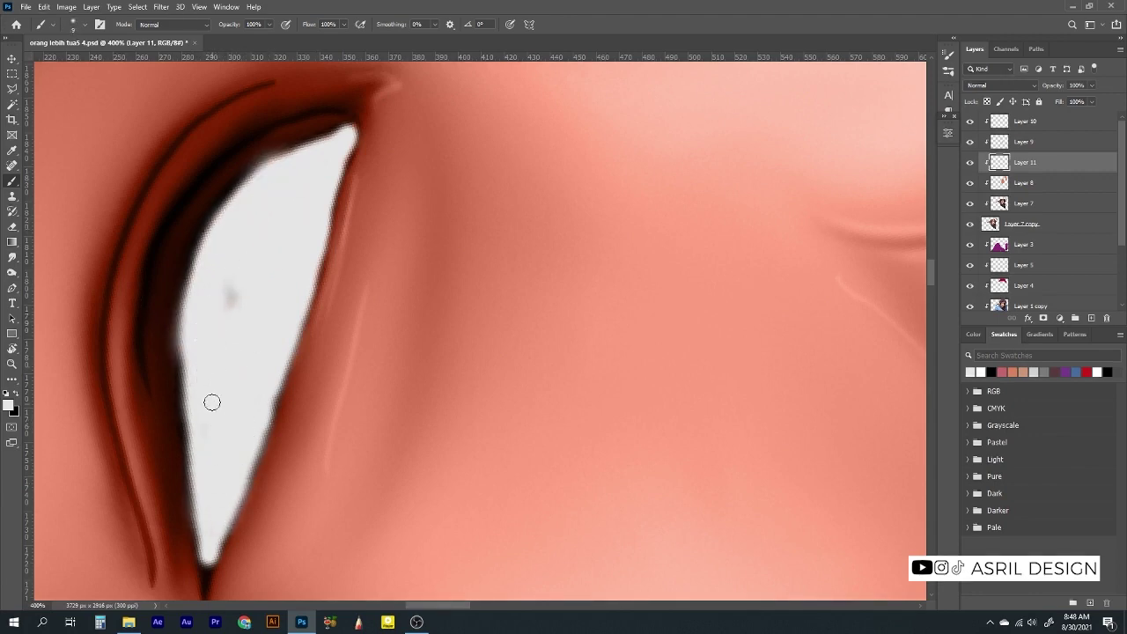
Set Layer 11 to Color blending and paint over the other eye too
click(1001, 85)
click(998, 284)
scroll(460, 370, down, 5)
scroll(408, 317, up, 5)
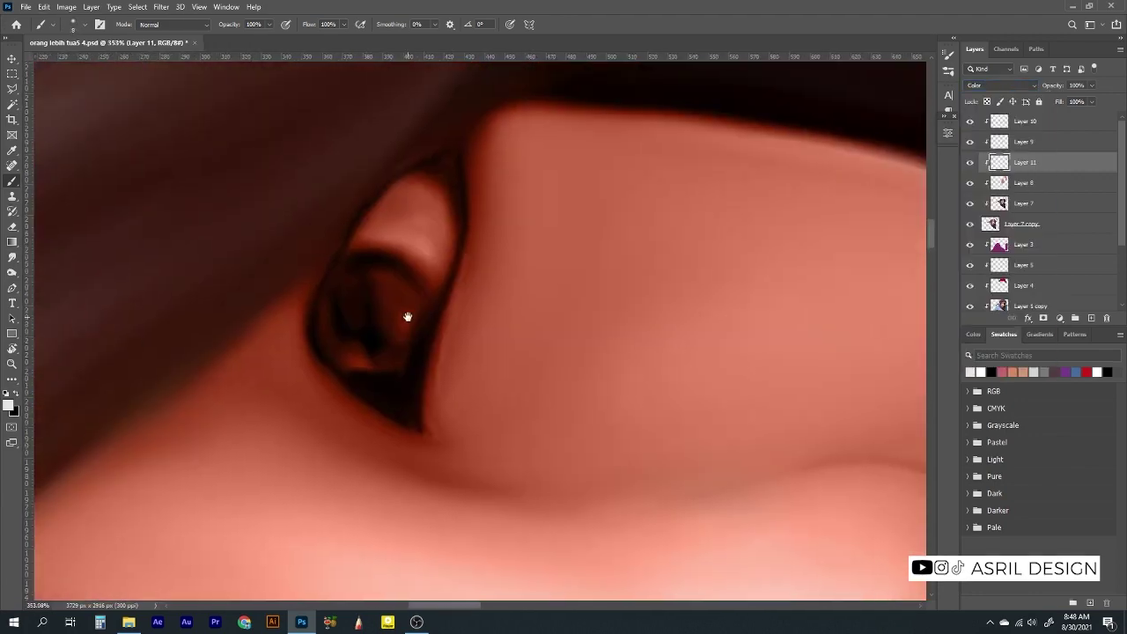
mouse_move(364, 234)
mouse_down()
mouse_move(374, 225)
mouse_move(418, 266)
mouse_up()
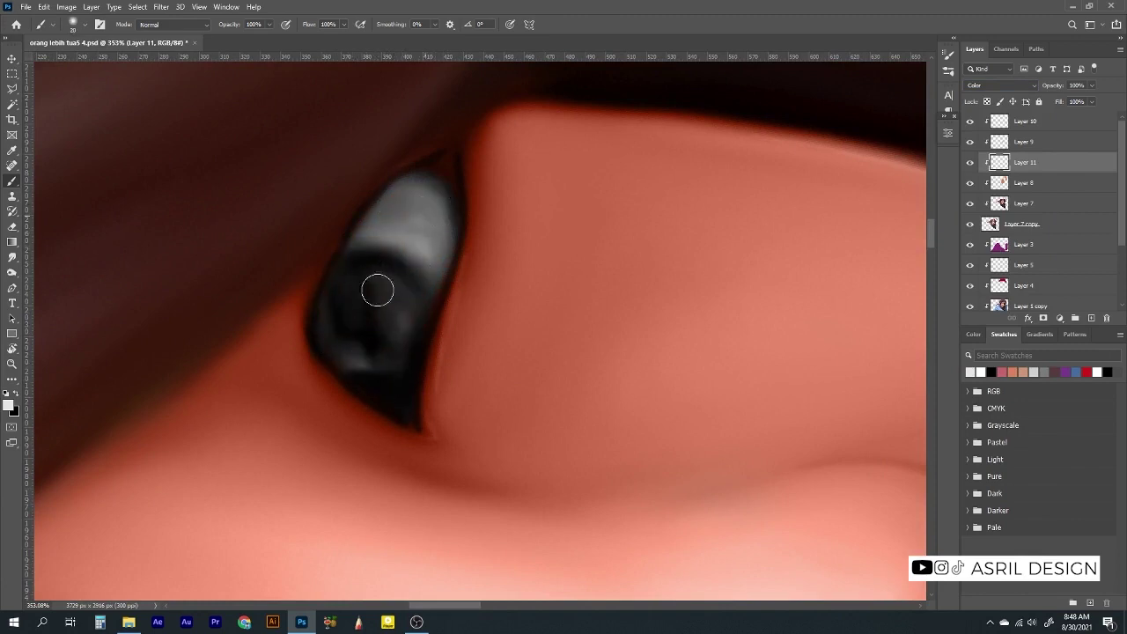
Rotate the canvas back upright and smudge the grey shading in the eye white on Layer 7
scroll(445, 279, down, 5)
key(r)
drag(510, 259, 370, 334)
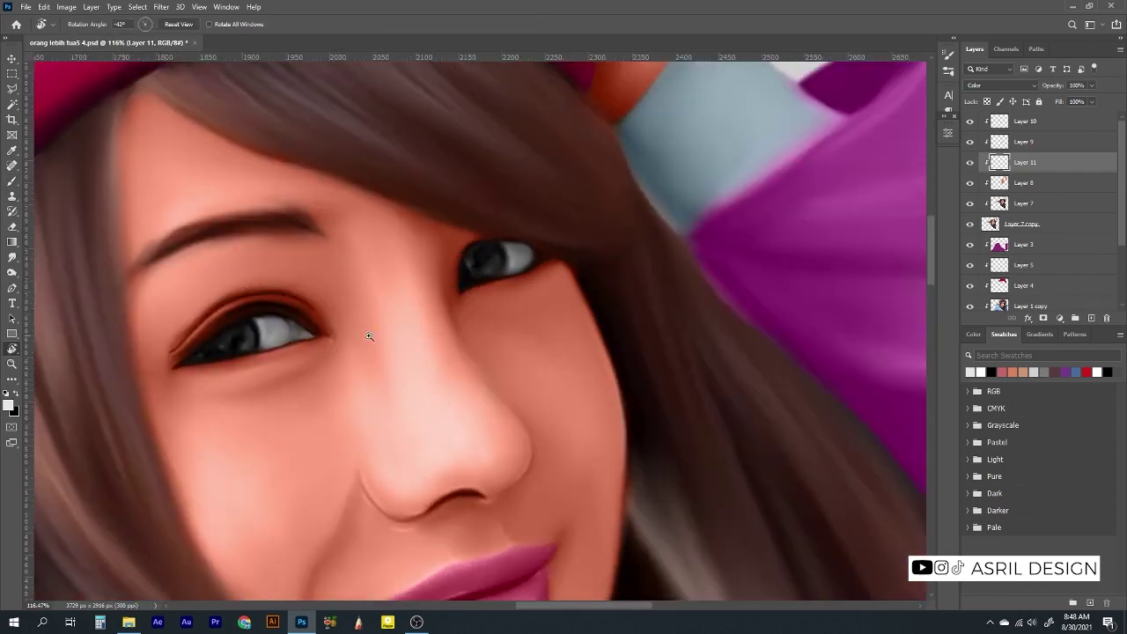
scroll(369, 334, up, 4)
click(1035, 205)
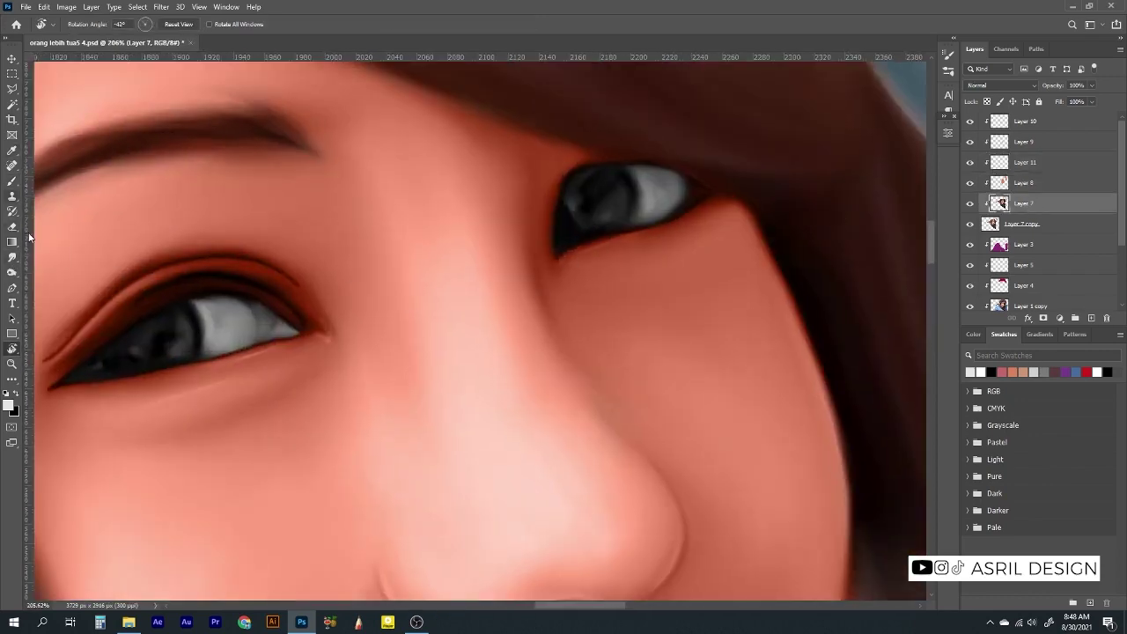
click(12, 257)
scroll(273, 333, up, 3)
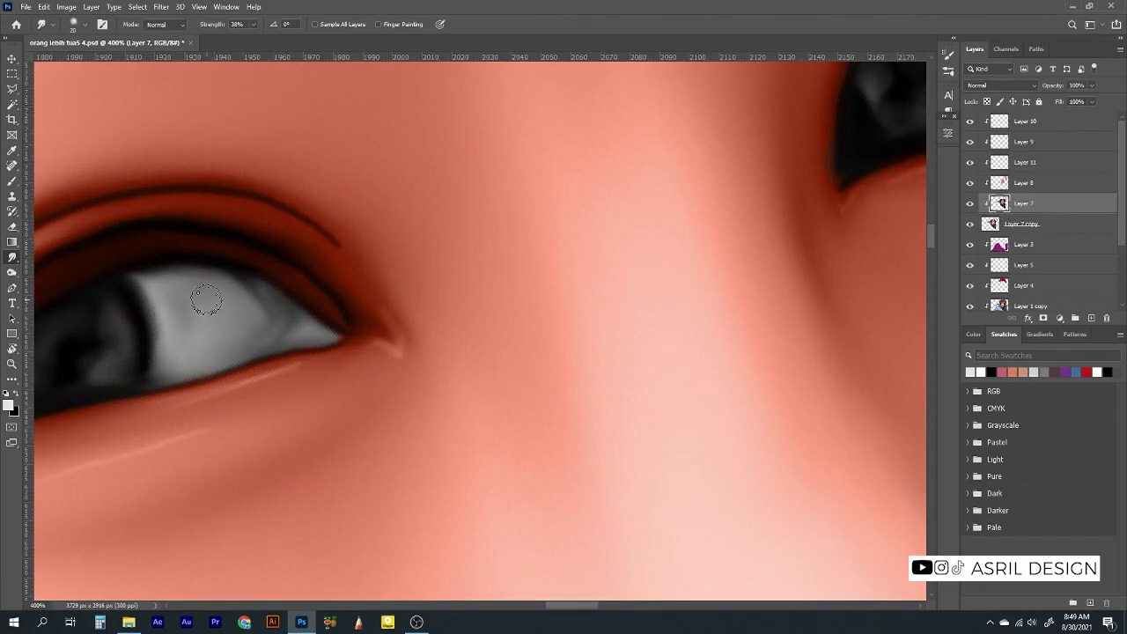
drag(206, 300, 306, 332)
Soften the dark lower eyelid edge with a 10 px smudge at 26% strength
scroll(458, 334, right, 2)
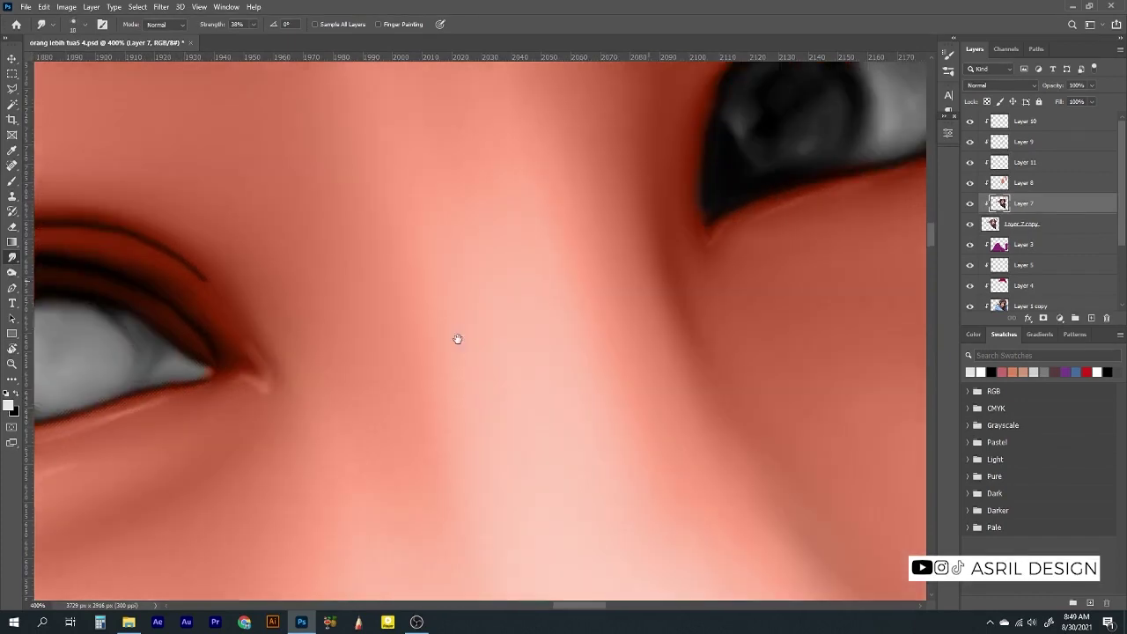
scroll(881, 231, right, 4)
key(bracketright)
key(bracketright)
key(bracketright)
key(2)
key(6)
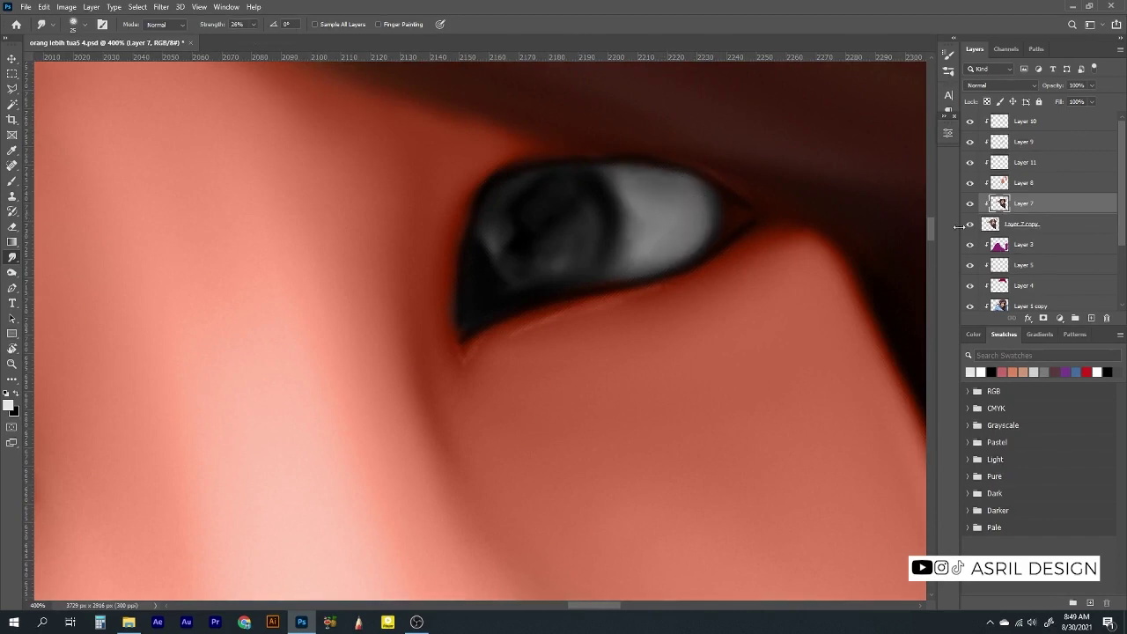
alt+click(970, 225)
alt+click(969, 222)
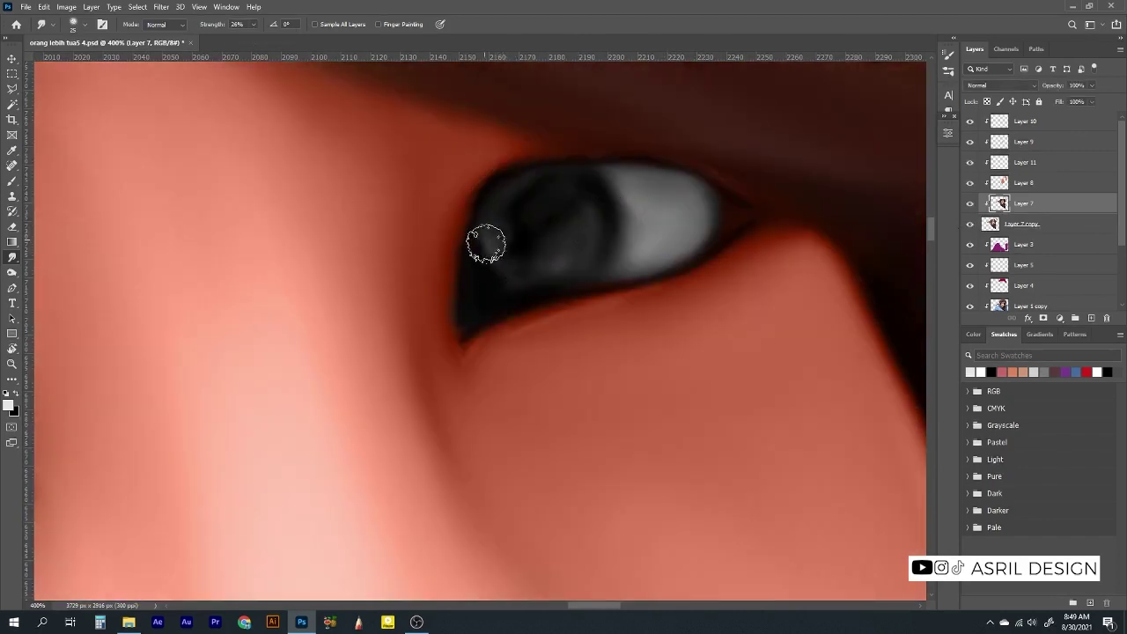
key(bracketleft)
key(bracketleft)
key(bracketleft)
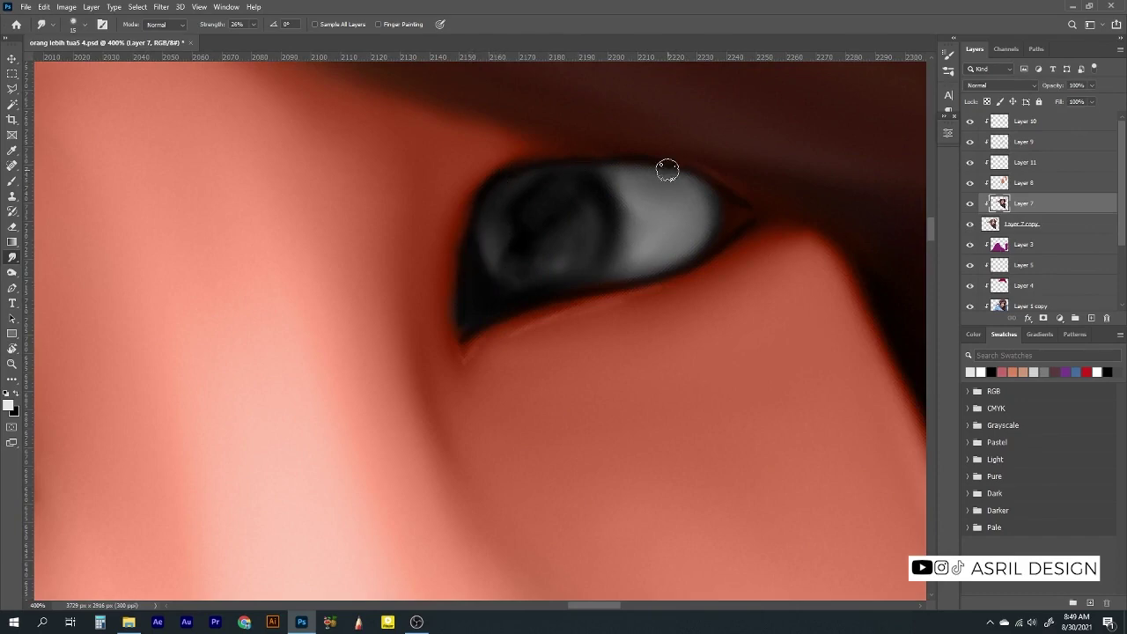
drag(482, 351, 558, 312)
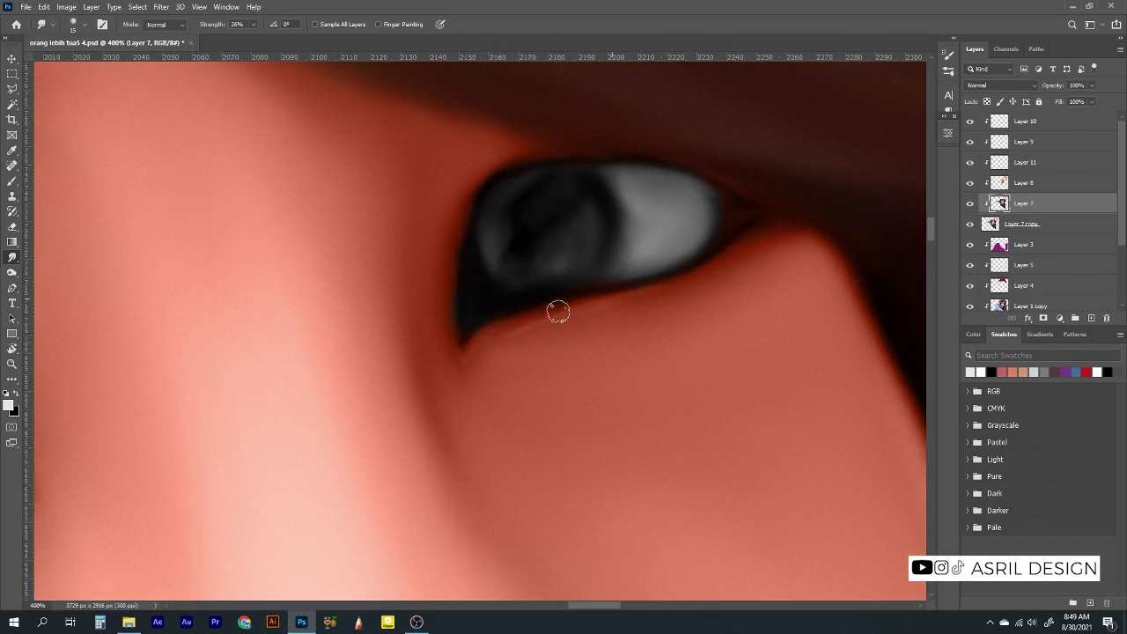
Dab two small white catchlights onto the iris
scroll(467, 356, down, 5)
scroll(485, 364, up, 4)
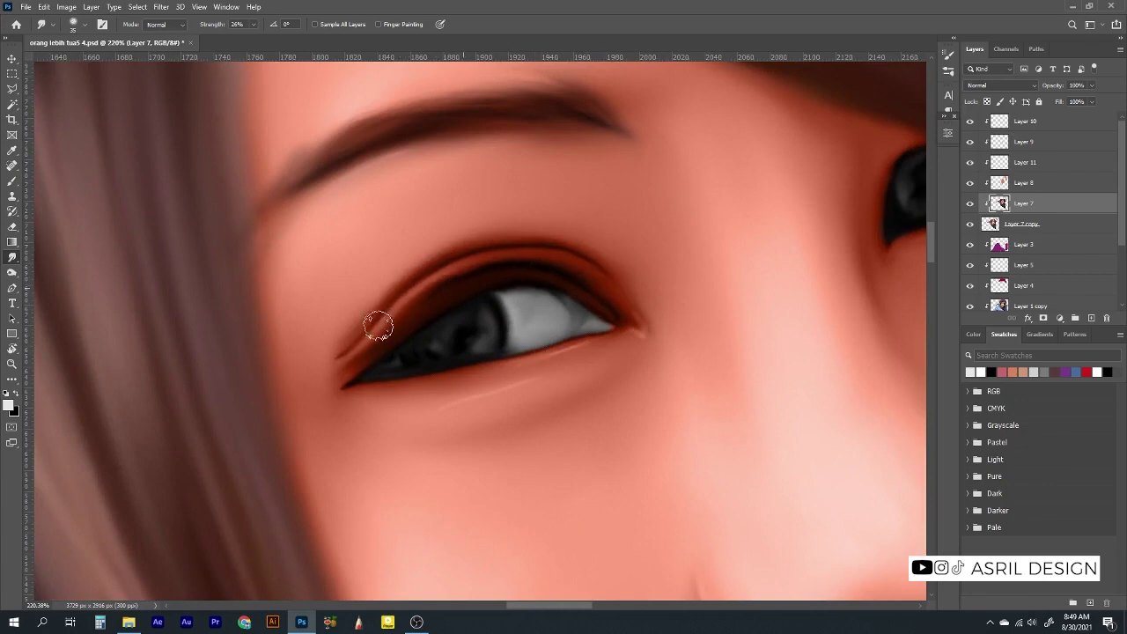
scroll(420, 393, up, 3)
key(b)
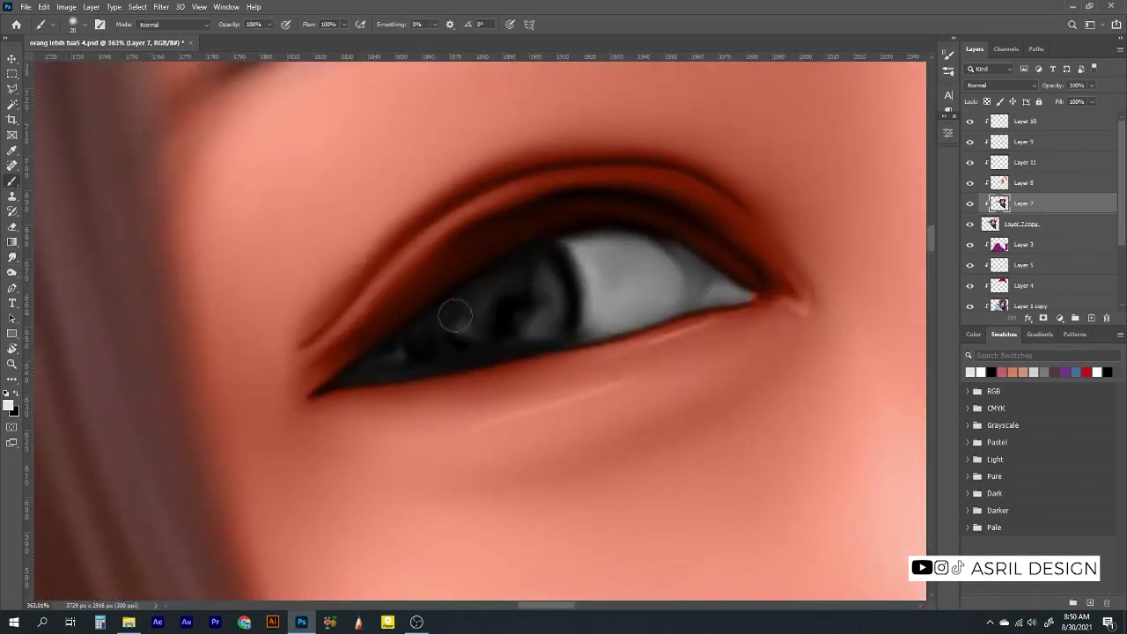
click(397, 354)
click(397, 353)
click(12, 258)
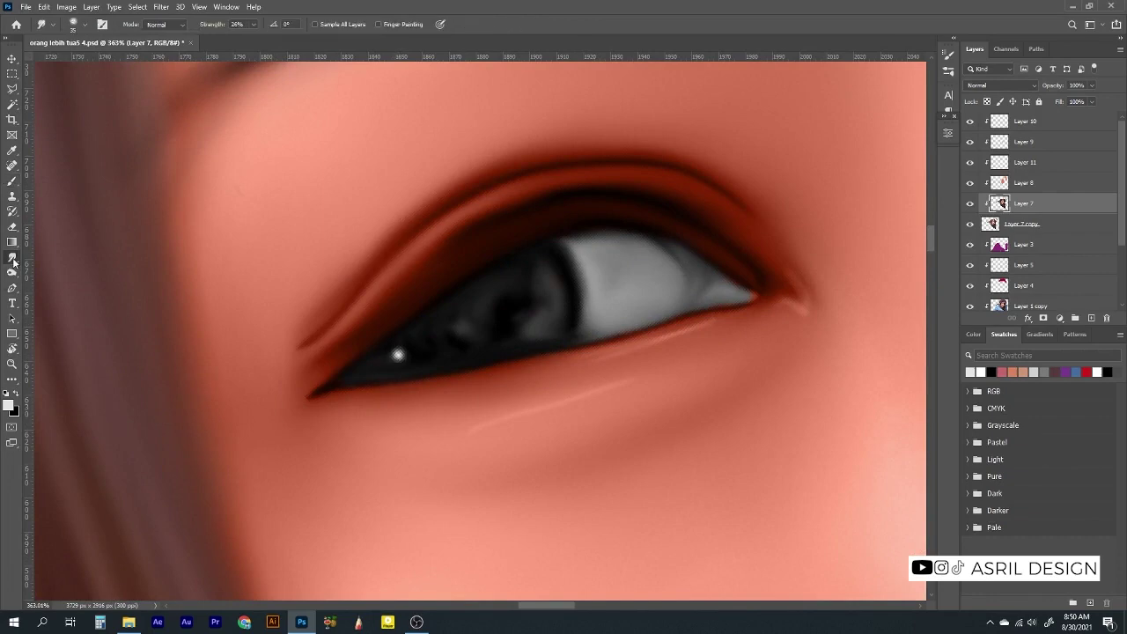
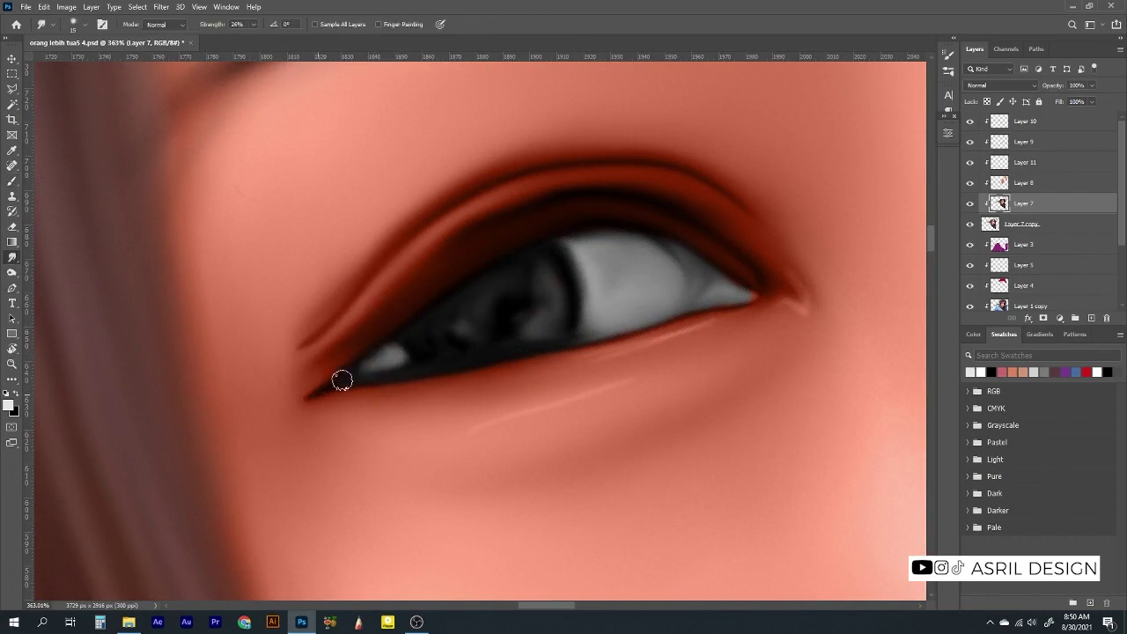
Duplicate Layer 0 to the top of the stack, hide the copy, and add empty Layer 12
scroll(672, 278, down, 5)
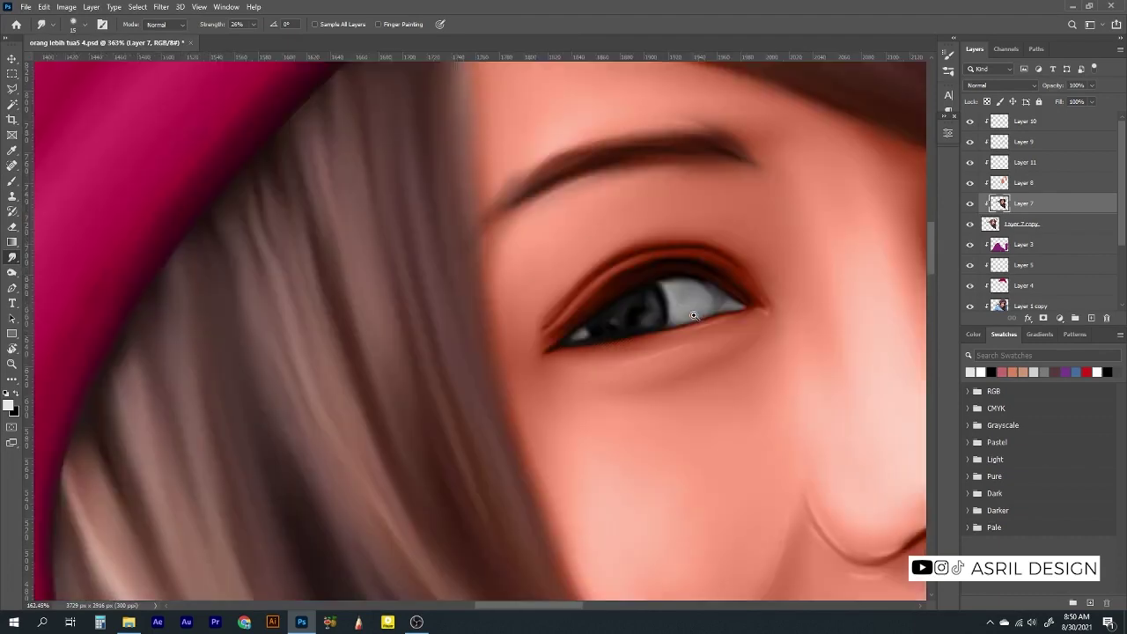
scroll(660, 308, right, 5)
drag(1121, 231, 1120, 264)
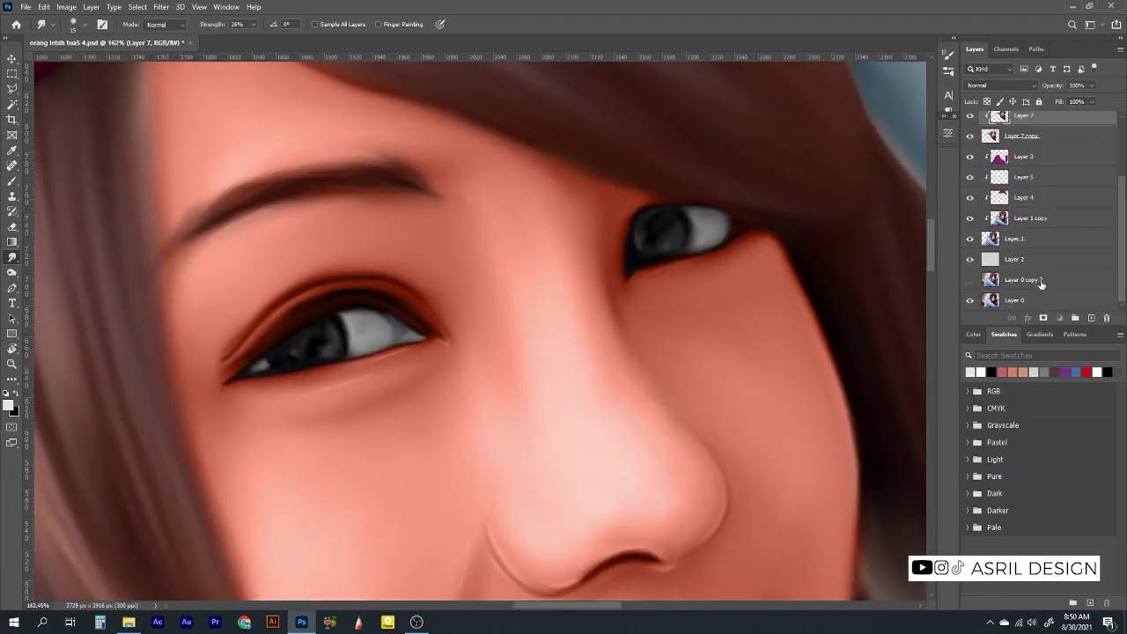
drag(1048, 279, 1095, 197)
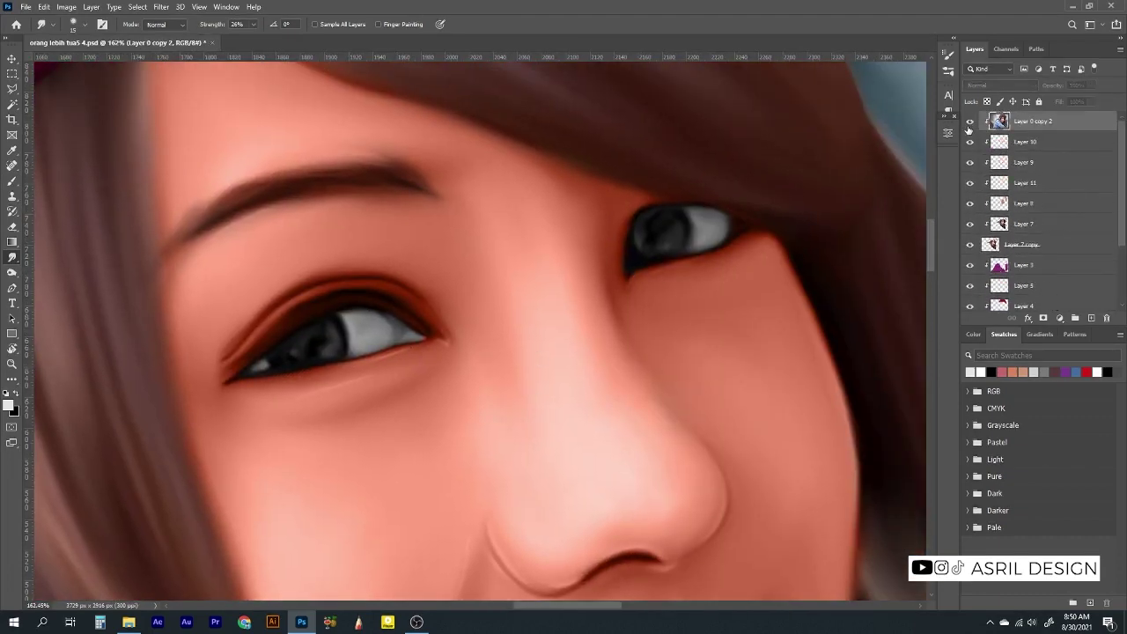
click(970, 121)
click(969, 121)
scroll(410, 323, up, 3)
key(ctrl+shift+alt+n)
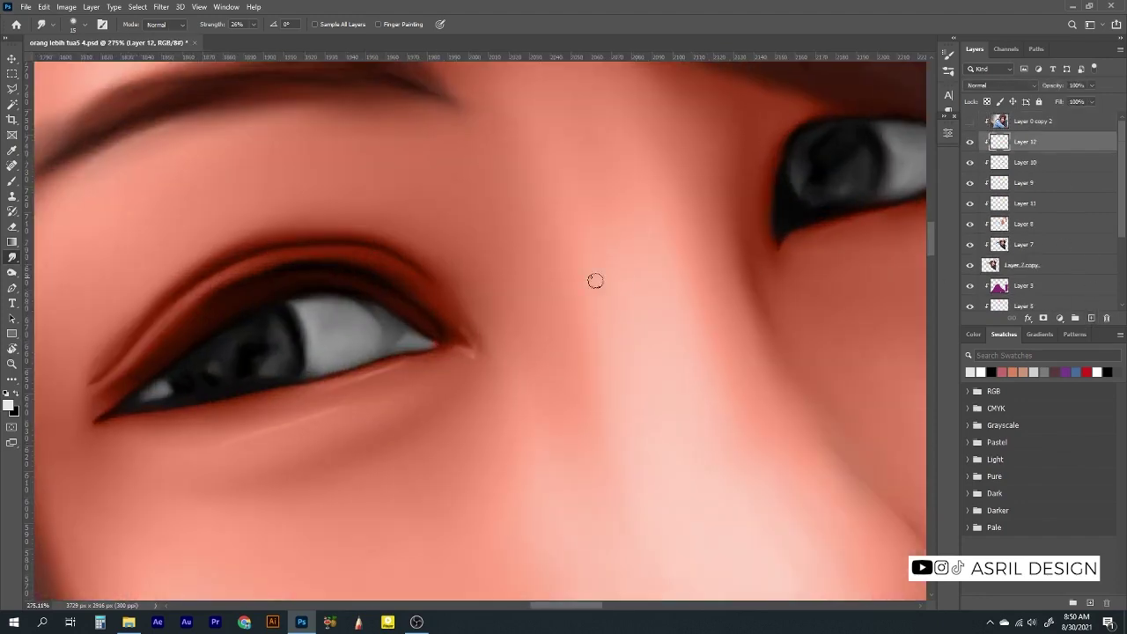
Paint a red dab into the inner eye corner with the Brush
key(b)
click(8, 404)
click(1001, 320)
scroll(440, 344, up, 3)
click(411, 336)
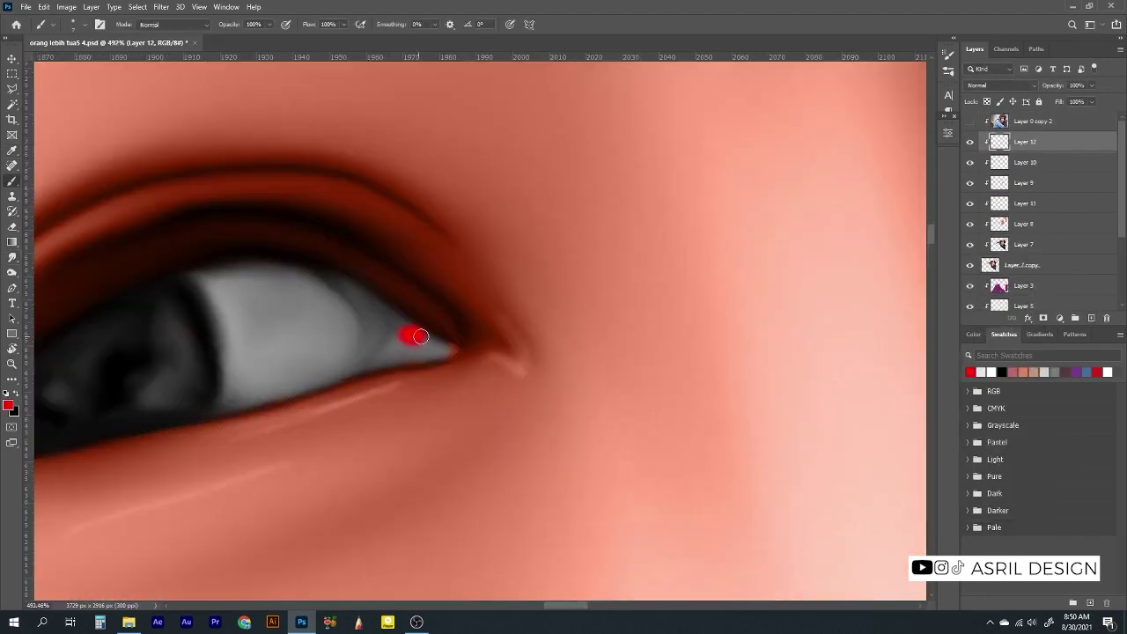
scroll(410, 359, right, 10)
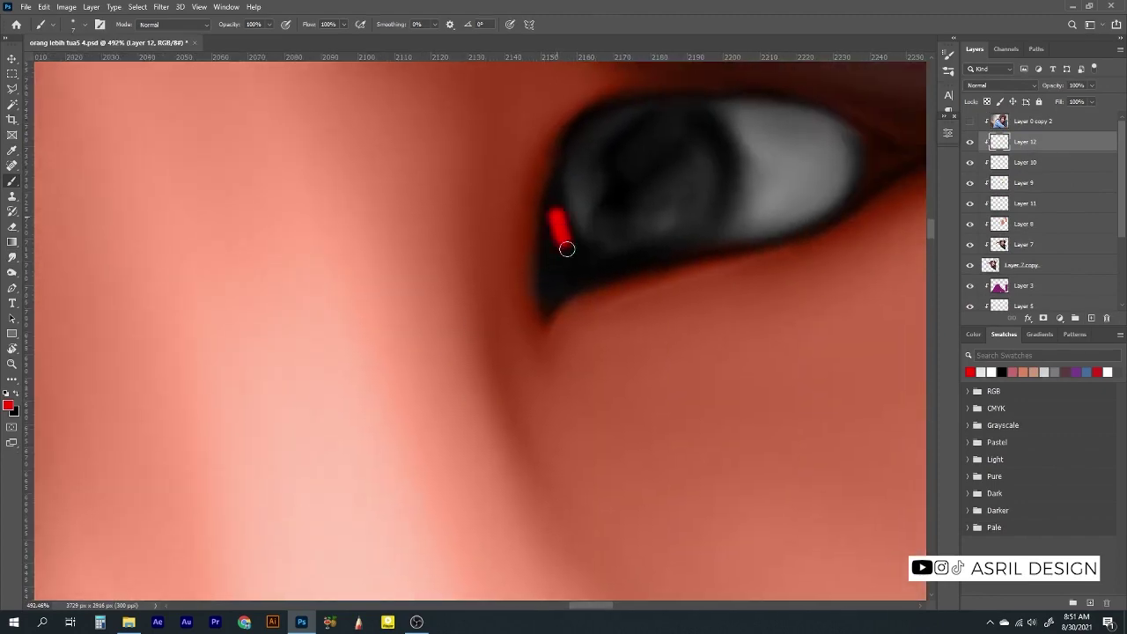
scroll(568, 271, down, 5)
Set Layer 12 to Color blend mode and lower its Saturation to -65
click(1000, 85)
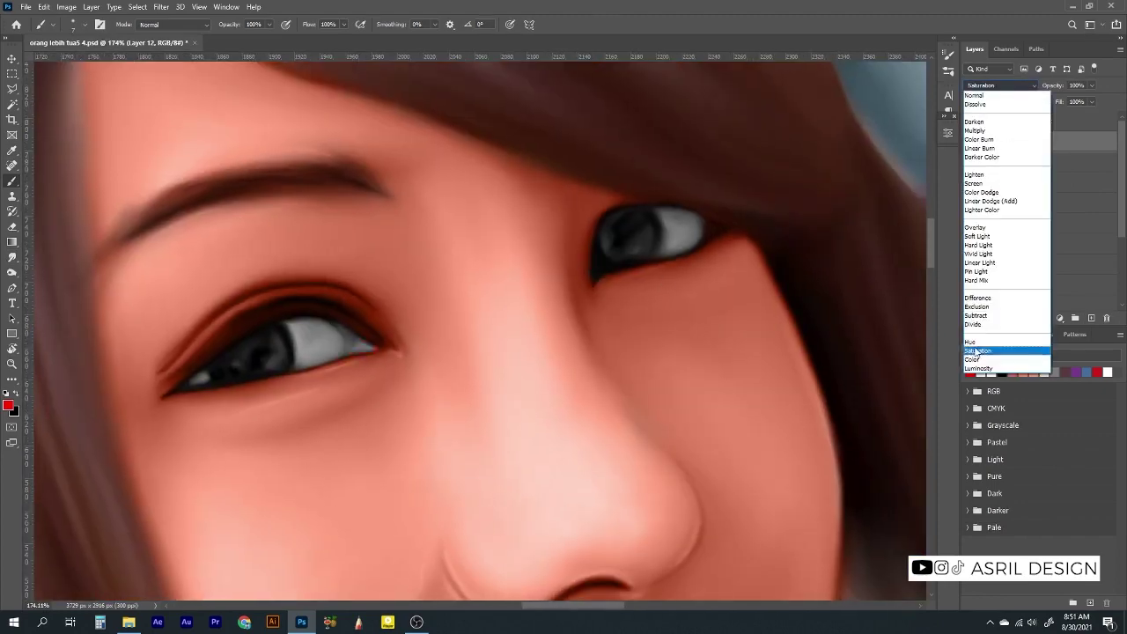
click(974, 359)
key(ctrl+u)
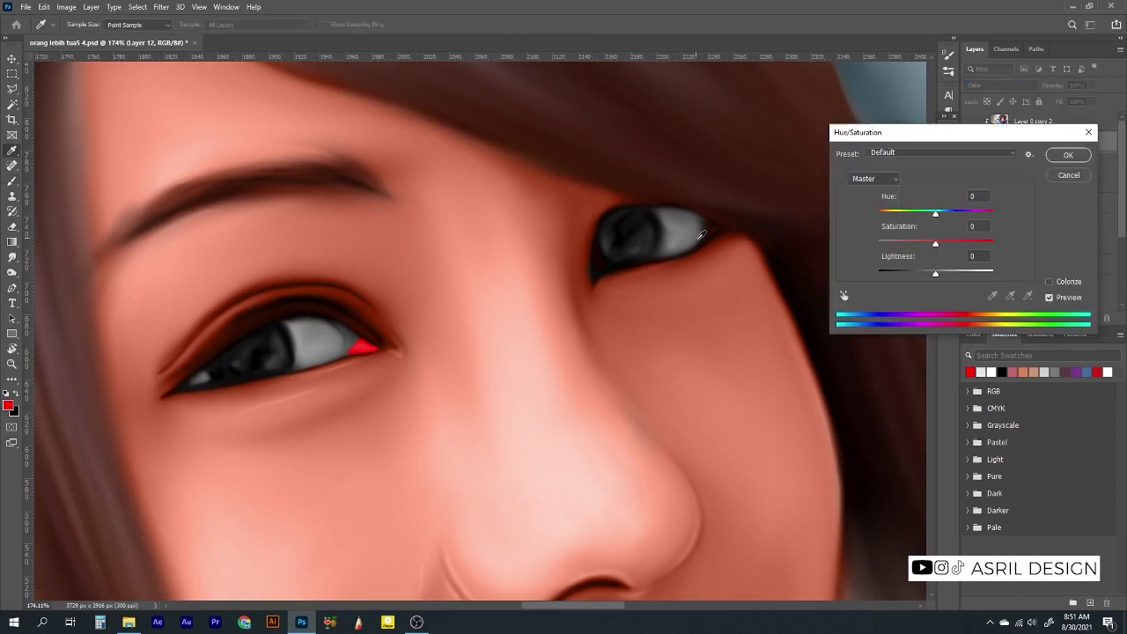
key(Return)
scroll(432, 384, up, 5)
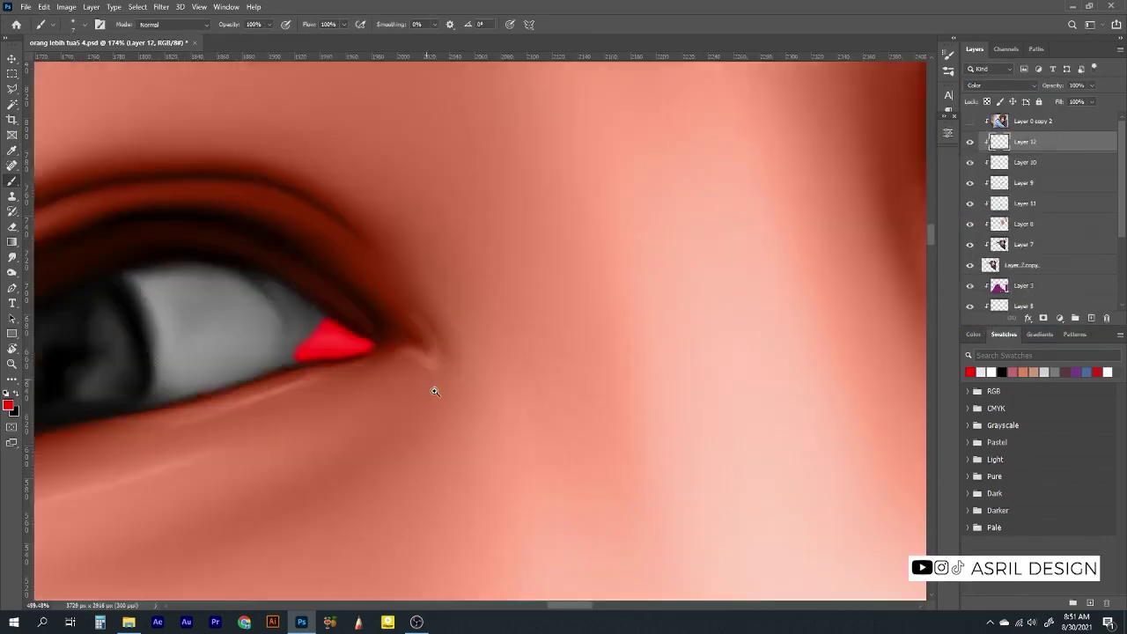
key(ctrl+b)
scroll(686, 329, down, 3)
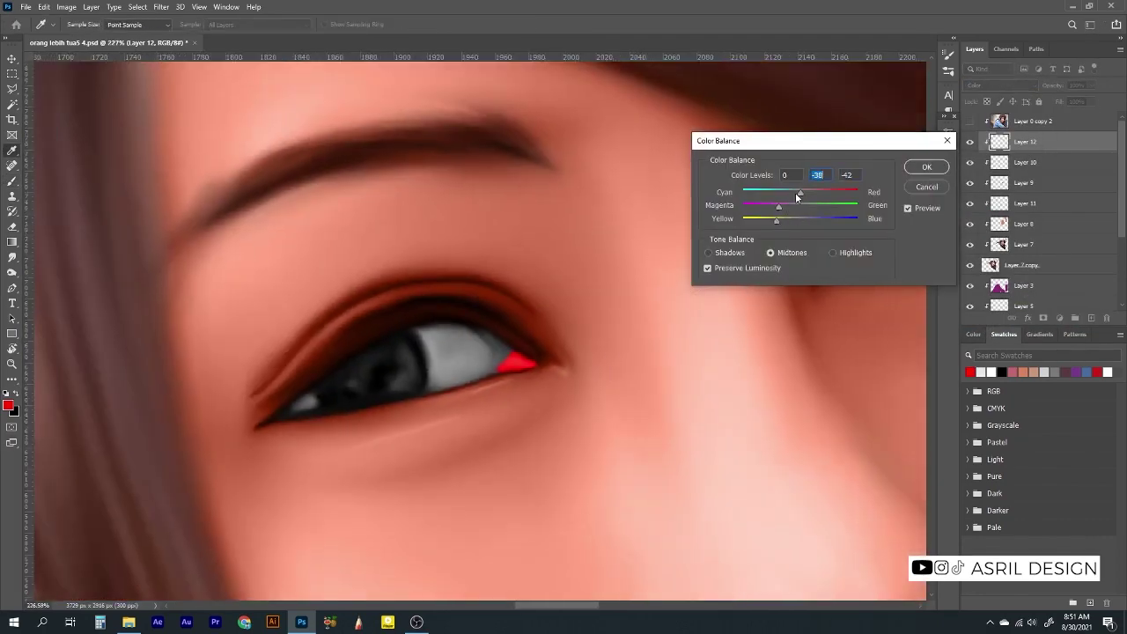
click(922, 187)
key(ctrl+u)
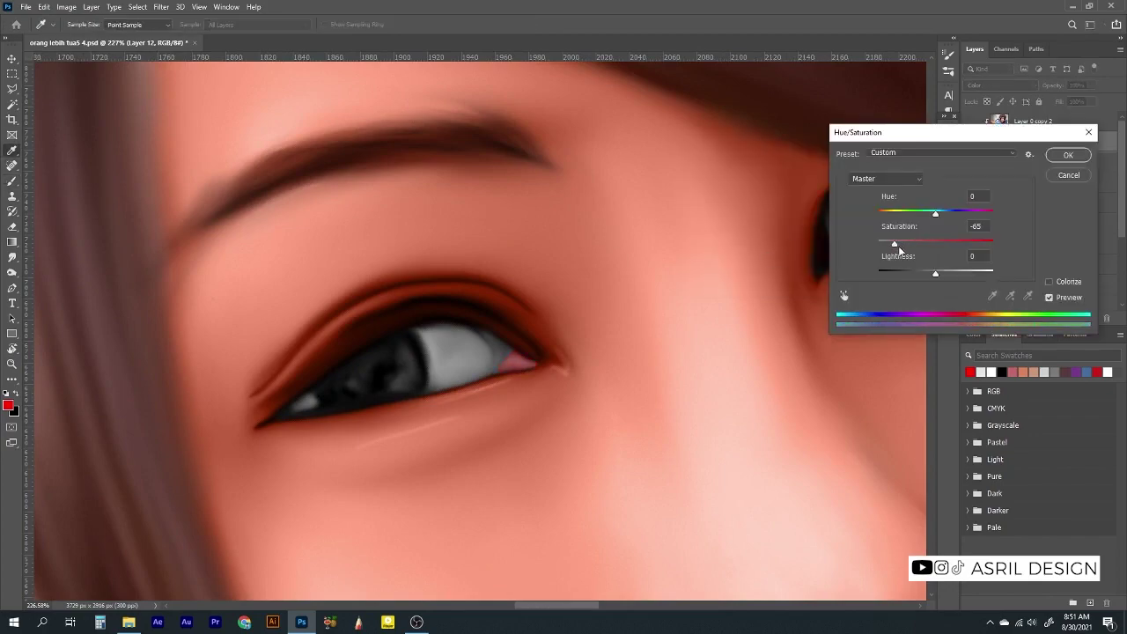
click(1068, 155)
scroll(550, 376, up, 6)
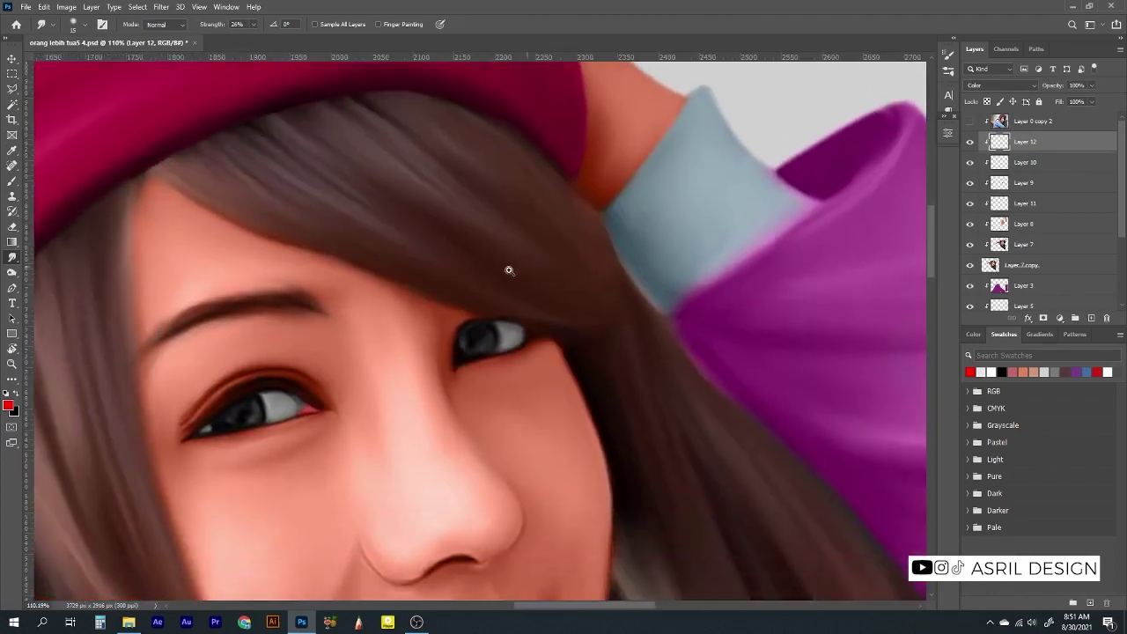
Dodge the pink inner eye corners and eye whites at Midtones, 42% exposure
scroll(490, 391, up, 3)
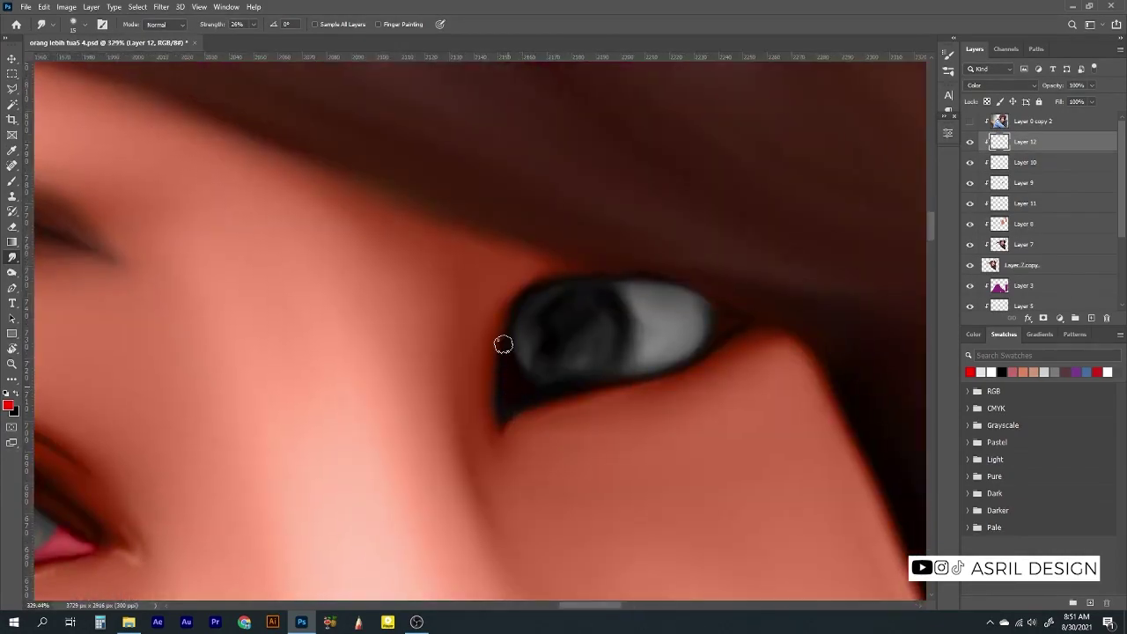
scroll(286, 393, up, 3)
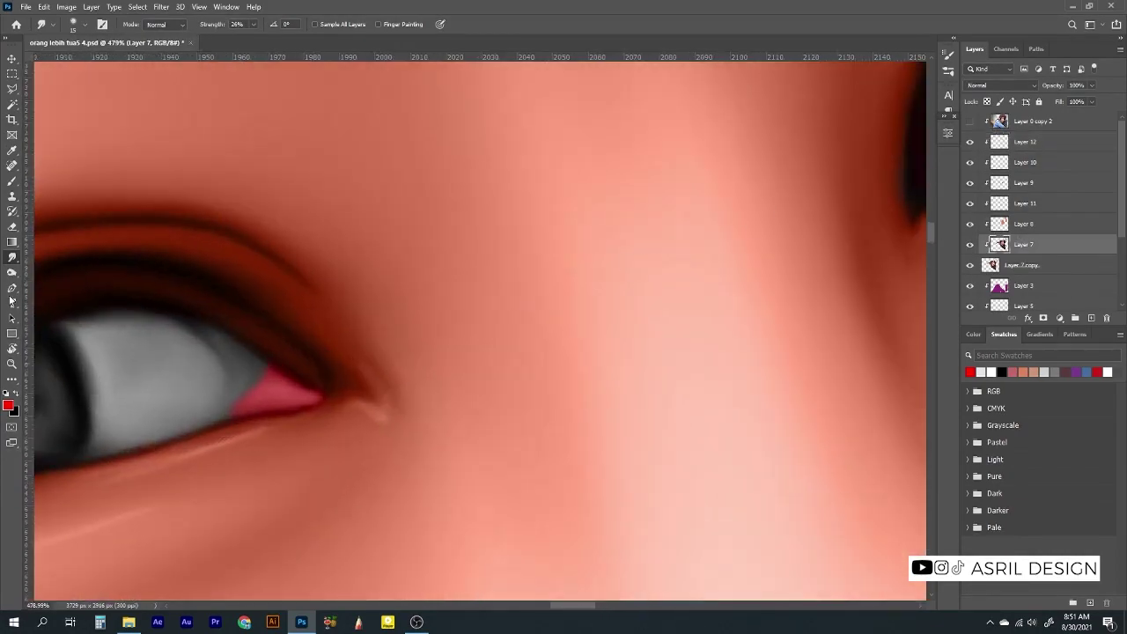
key(o)
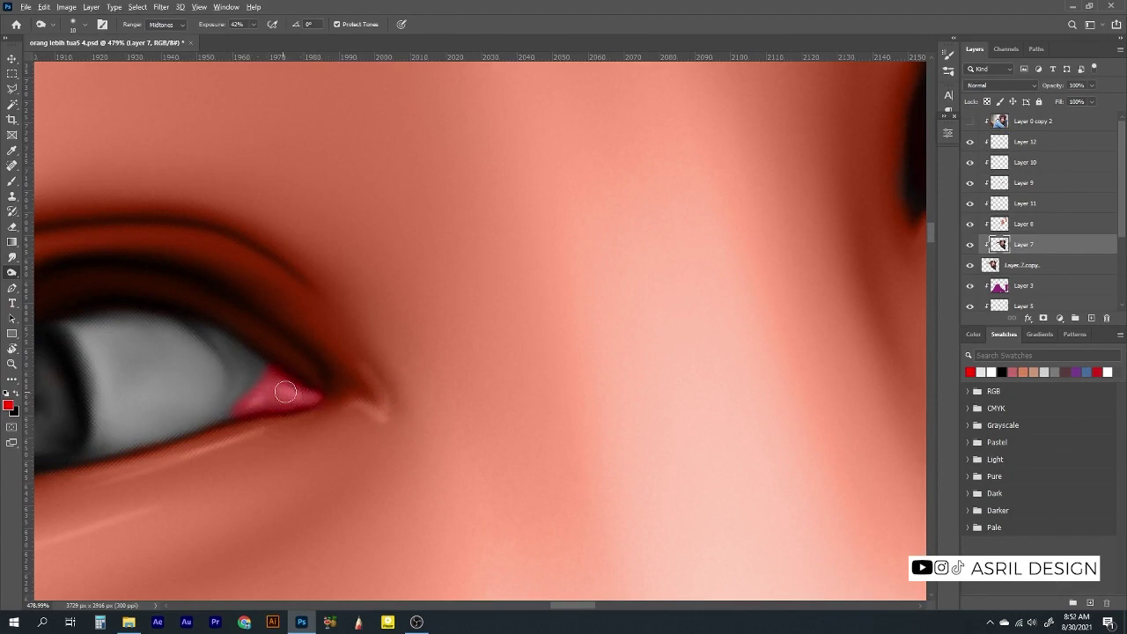
scroll(286, 391, right, 3)
scroll(320, 375, right, 3)
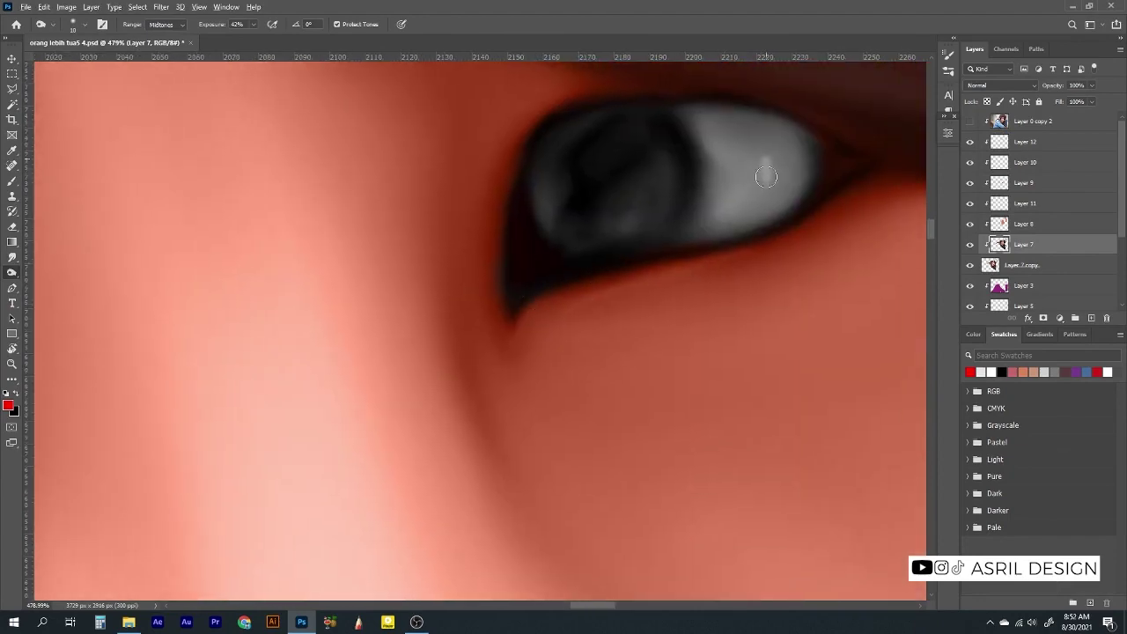
scroll(653, 275, down, 5)
scroll(509, 287, up, 3)
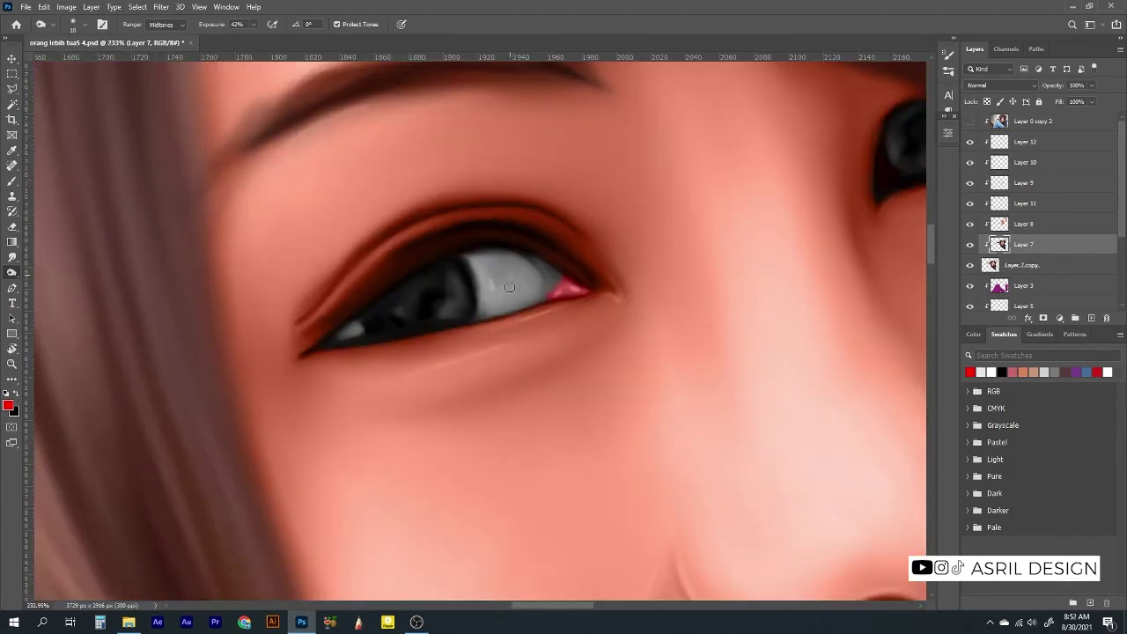
Return to Smudge, select the pink eye-corner layer, and add Layer 13 above it
click(12, 257)
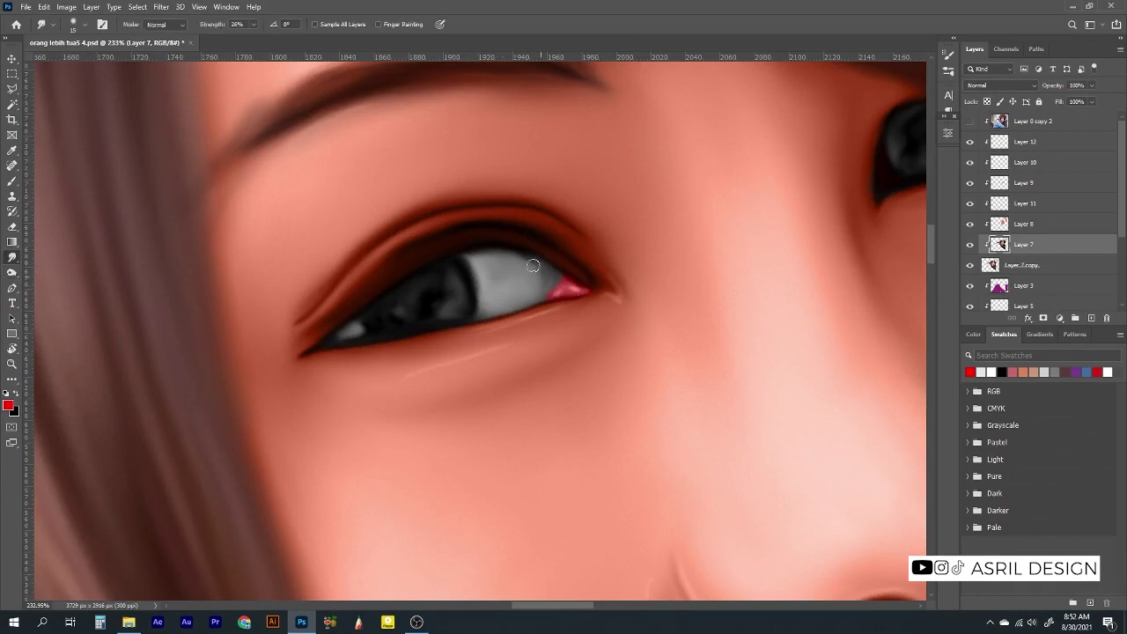
scroll(440, 340, down, 5)
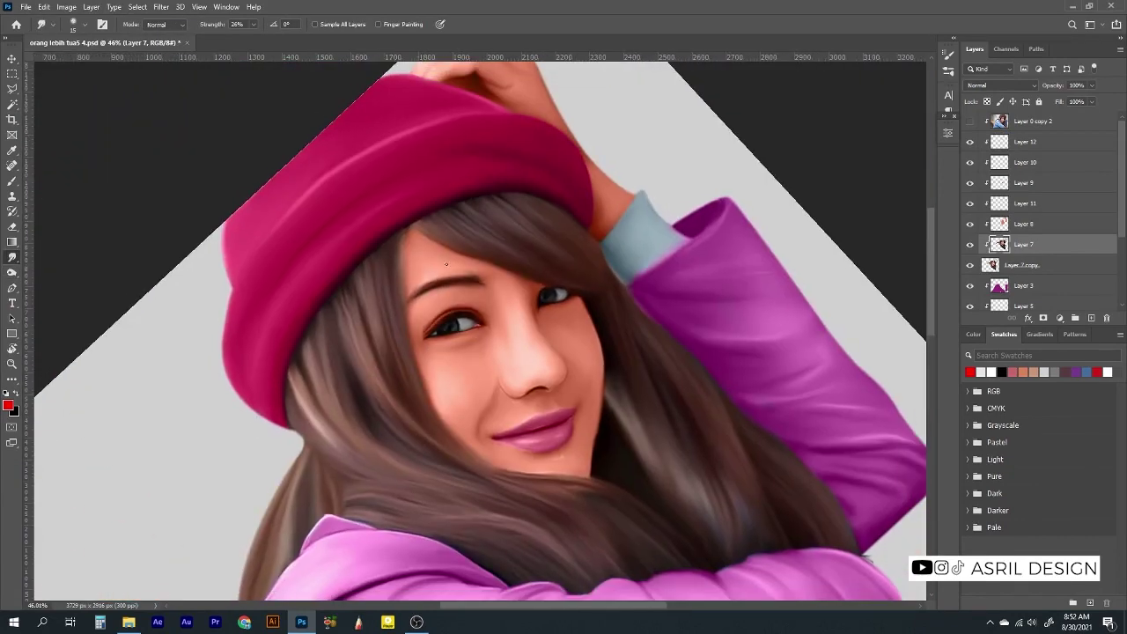
click(1040, 137)
key(ctrl+shift+alt+n)
Stamp lashes with the eyelash brush from the ASRIL DESIGN brush folder
key(b)
right_click(585, 374)
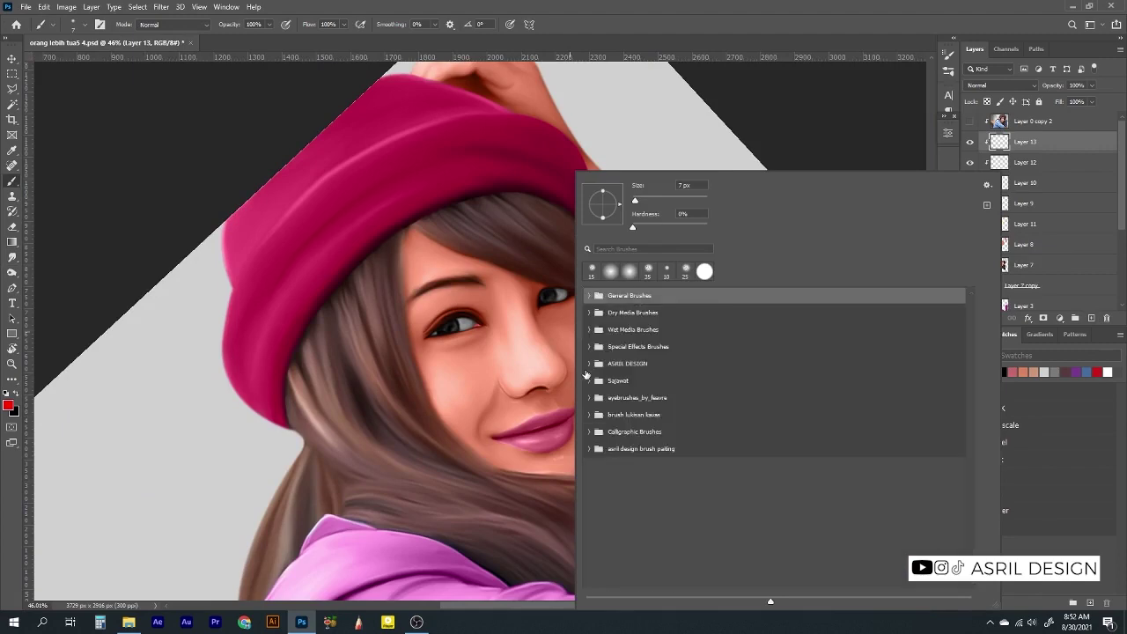
click(600, 365)
click(589, 366)
double_click(669, 379)
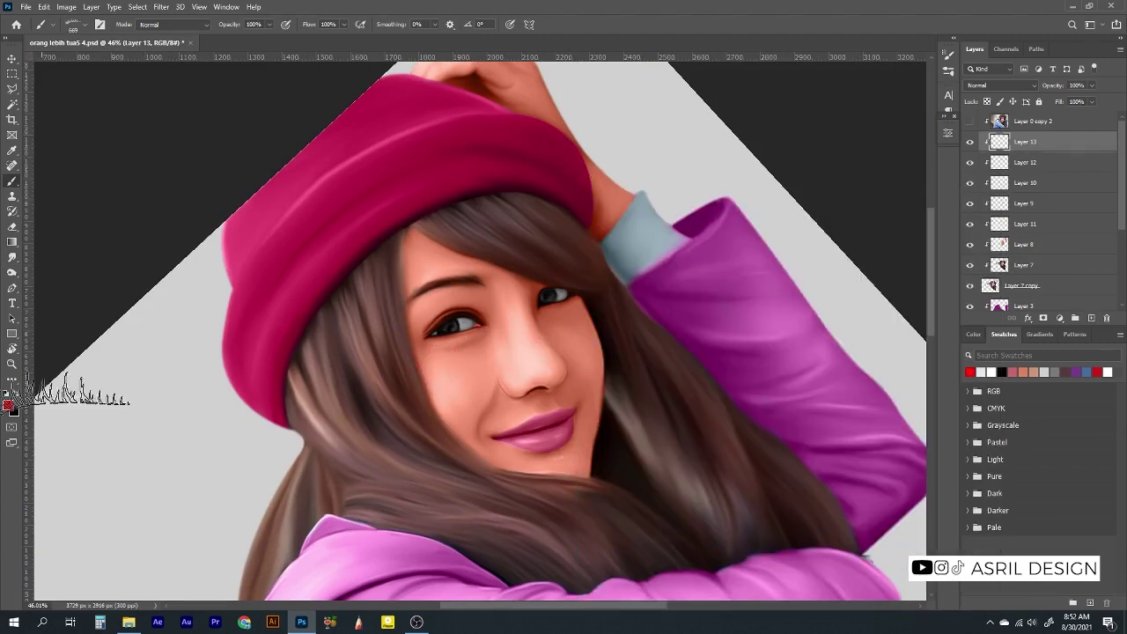
click(474, 334)
Rotate the lash stamp onto the left eye and warp it along the upper lid
key(v)
scroll(497, 326, up, 5)
key(ctrl+t)
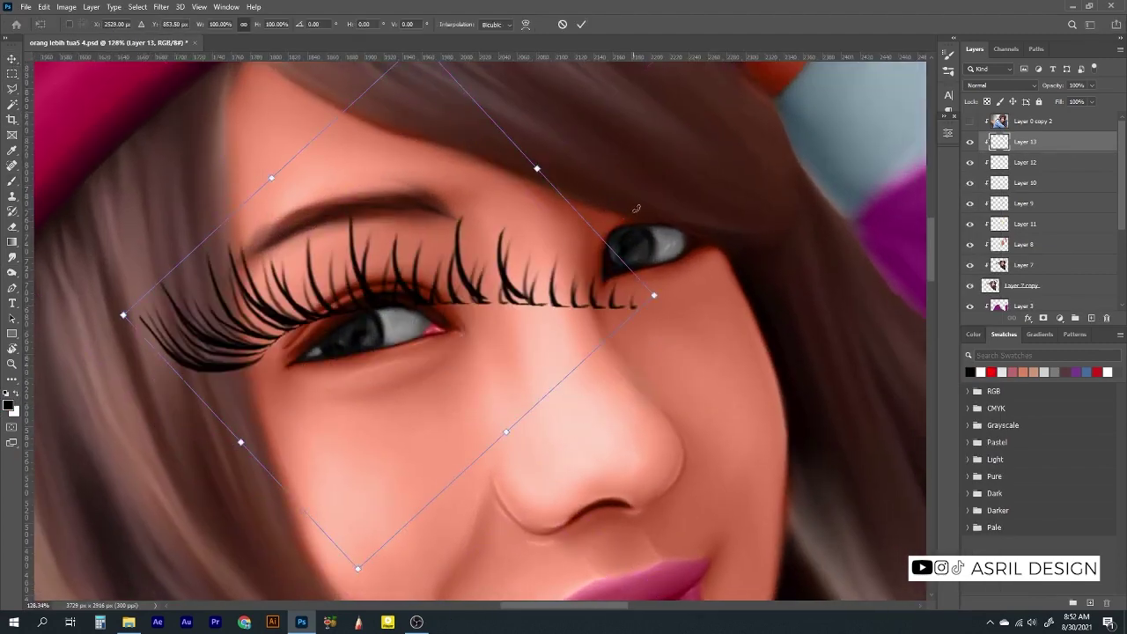
mouse_move(584, 297)
mouse_down()
mouse_move(280, 319)
mouse_move(370, 317)
mouse_up()
scroll(280, 319, up, 5)
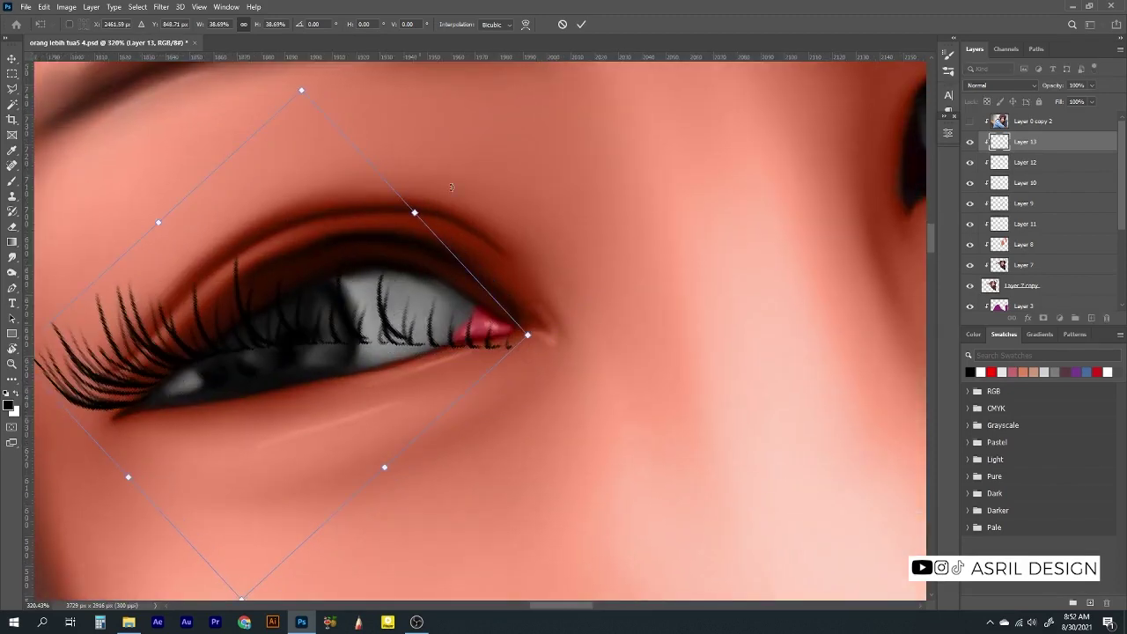
click(525, 24)
drag(528, 335, 518, 312)
drag(264, 317, 307, 296)
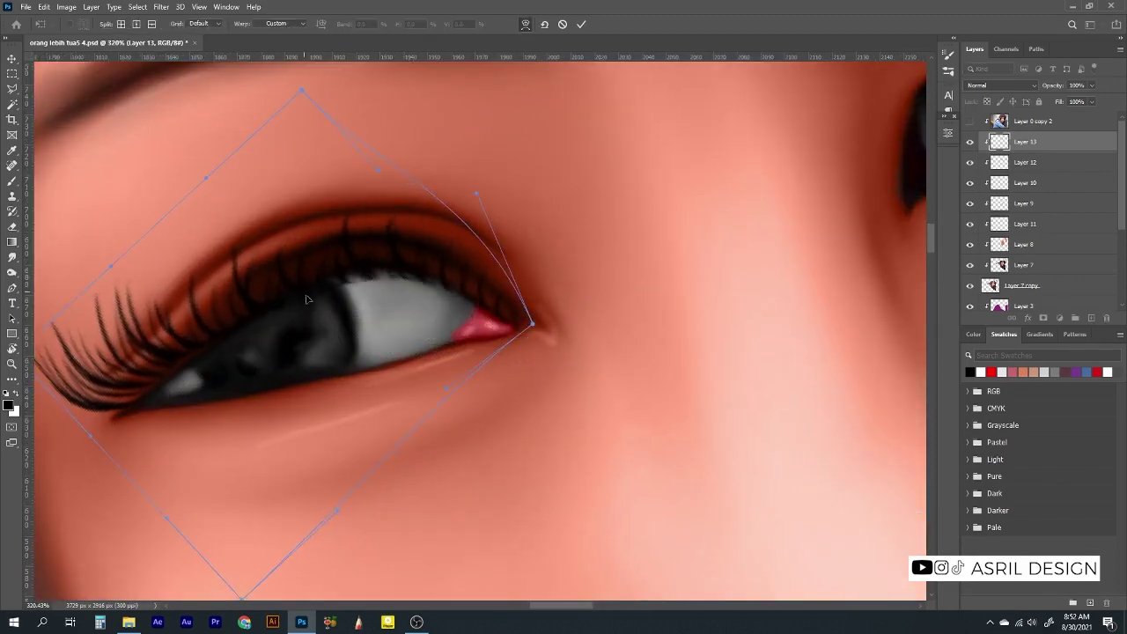
key(Return)
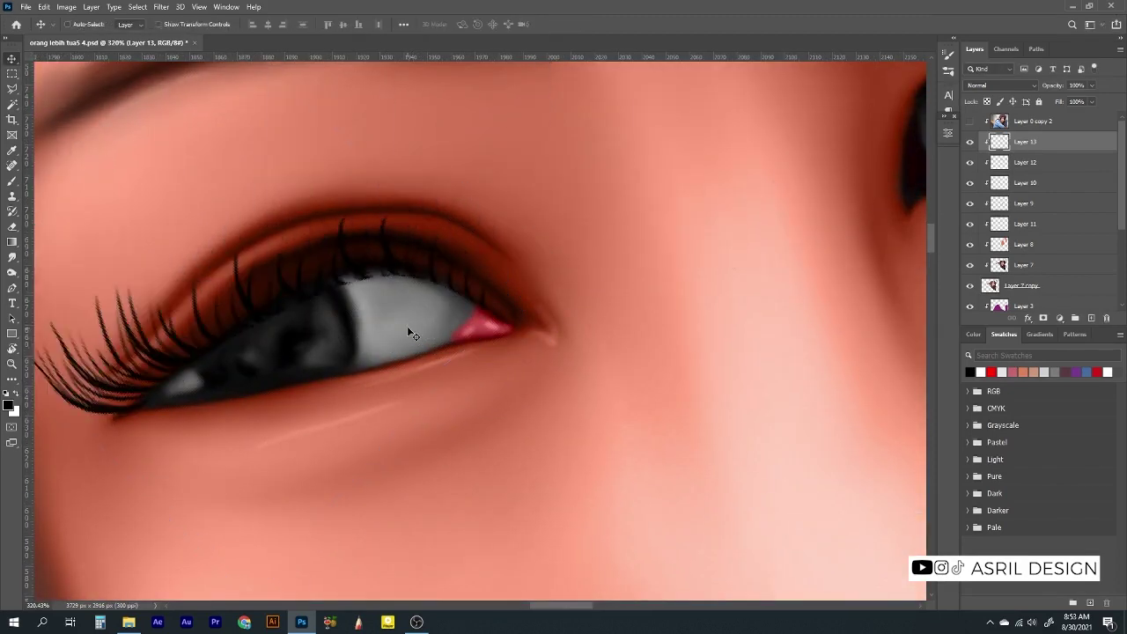
Re-enter Warp to refine how the upper lashes follow the lid
scroll(407, 326, down, 2)
scroll(390, 277, up, 2)
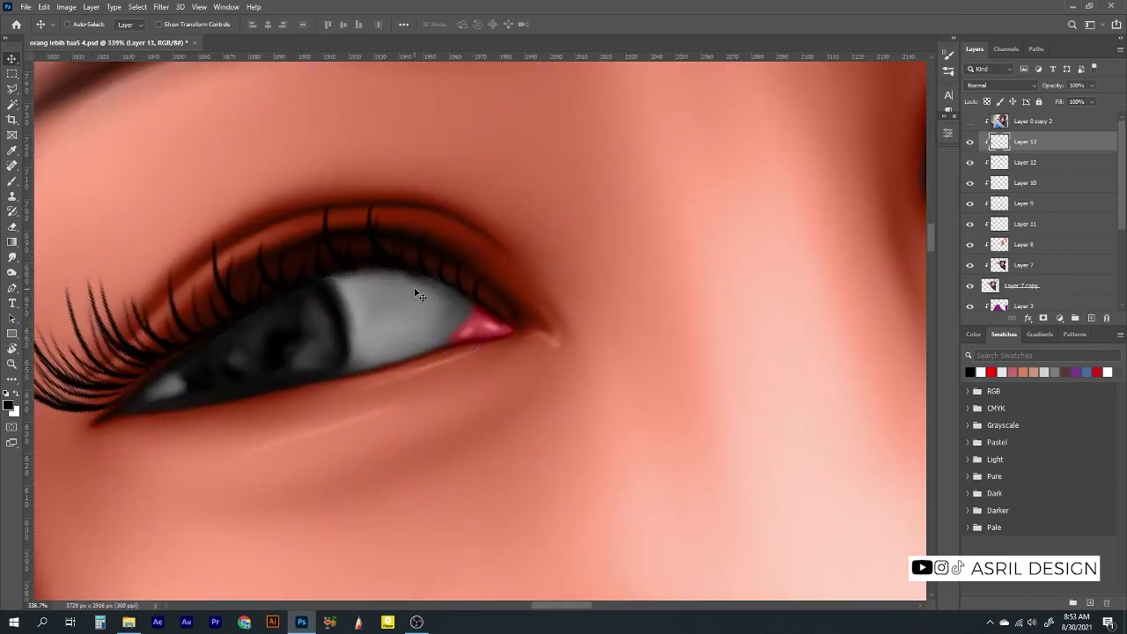
key(ctrl+t)
click(510, 27)
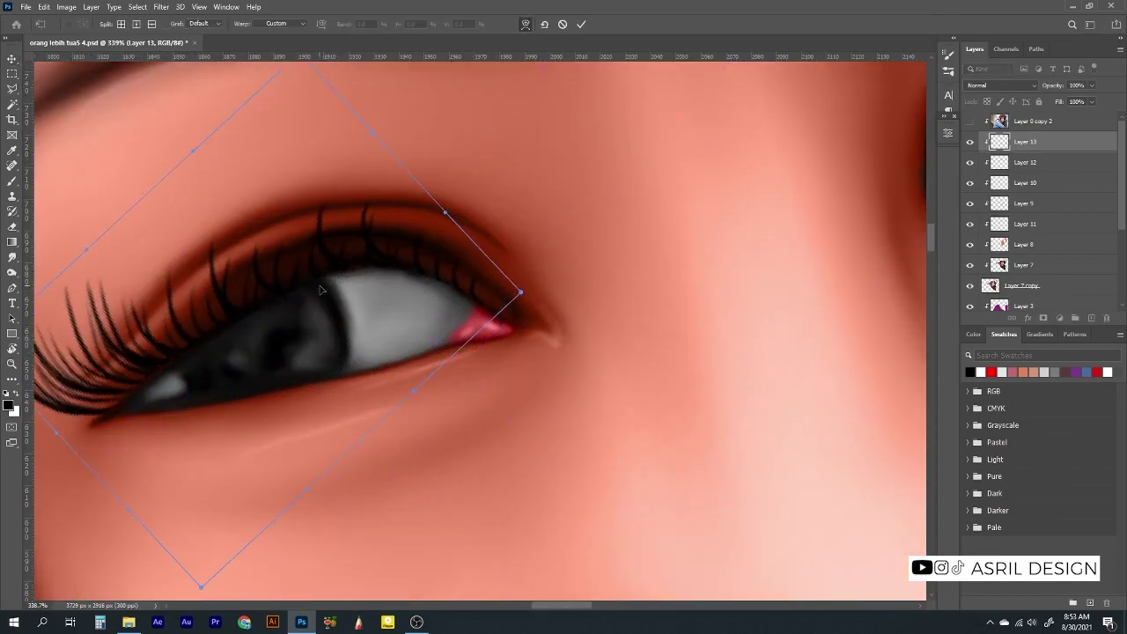
key(Return)
scroll(173, 362, down, 5)
On a new layer, flip the lashes horizontally, then rotate, scale and place them on the eye
key(b)
key(ctrl+shift+alt+n)
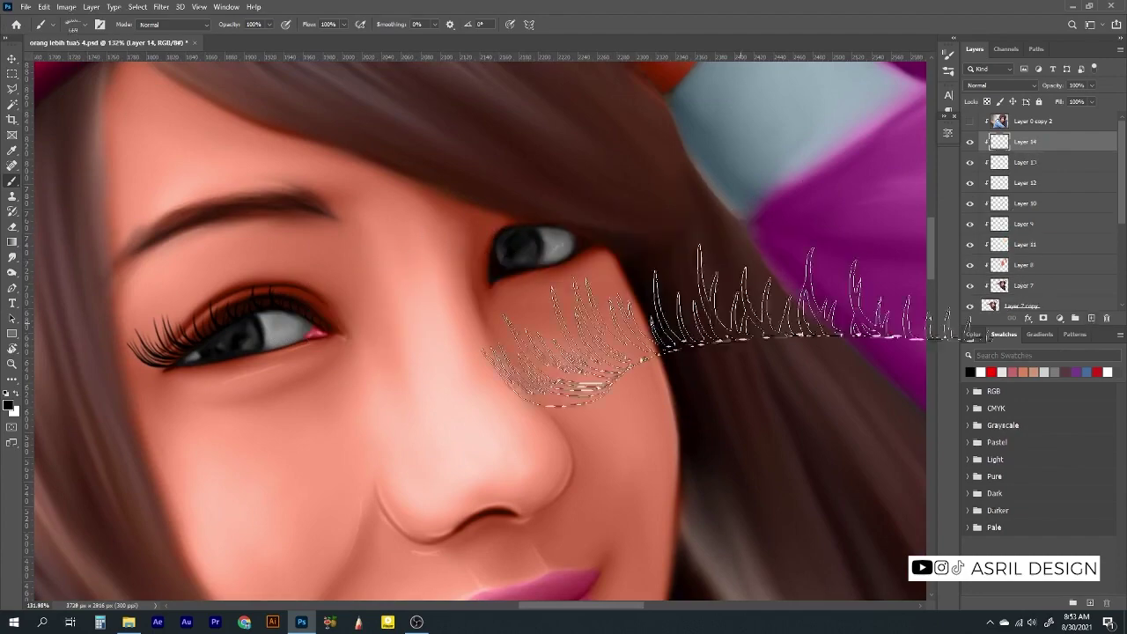
key(alt+BackSpace)
key(ctrl+d)
key(ctrl+t)
right_click(535, 323)
click(567, 520)
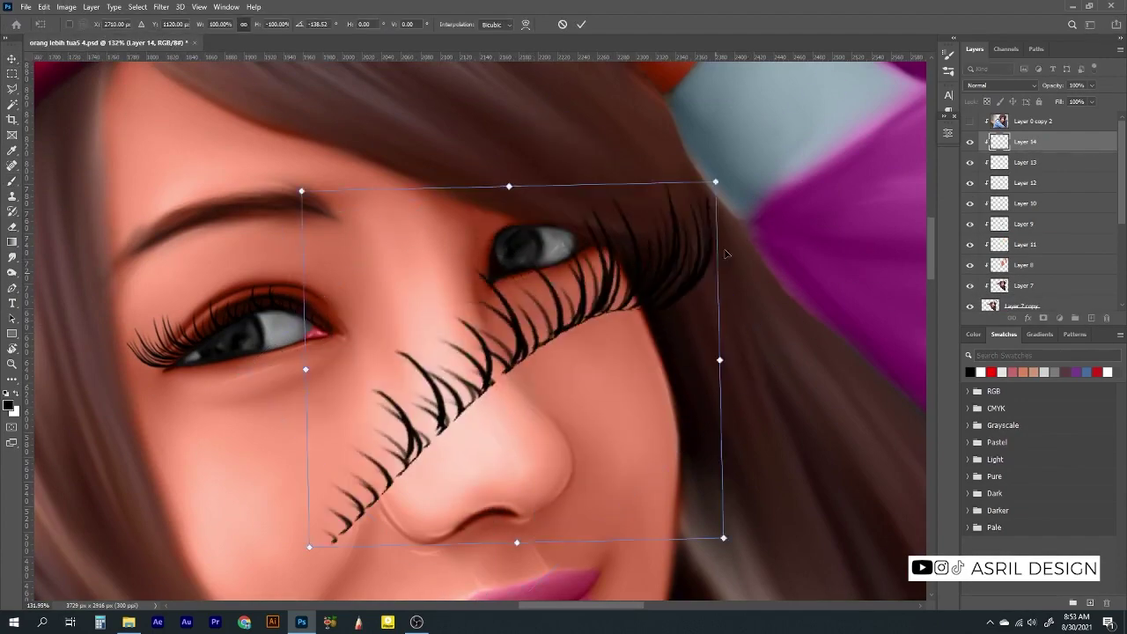
drag(717, 181, 730, 260)
mouse_move(674, 428)
mouse_down()
mouse_move(581, 264)
mouse_move(516, 311)
mouse_up()
scroll(489, 252, down, 5)
scroll(489, 252, up, 5)
drag(402, 364, 468, 364)
key(Return)
Warp the flipped lashes along the upper eyelid and compare against the reference copy
key(ctrl+t)
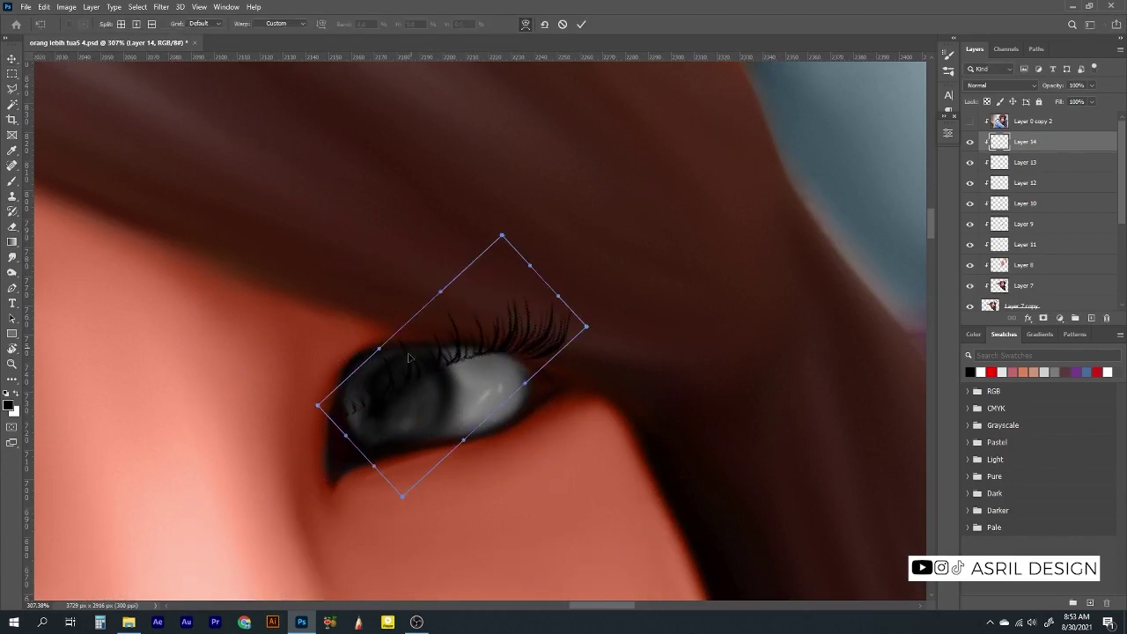
drag(418, 394, 459, 338)
key(Return)
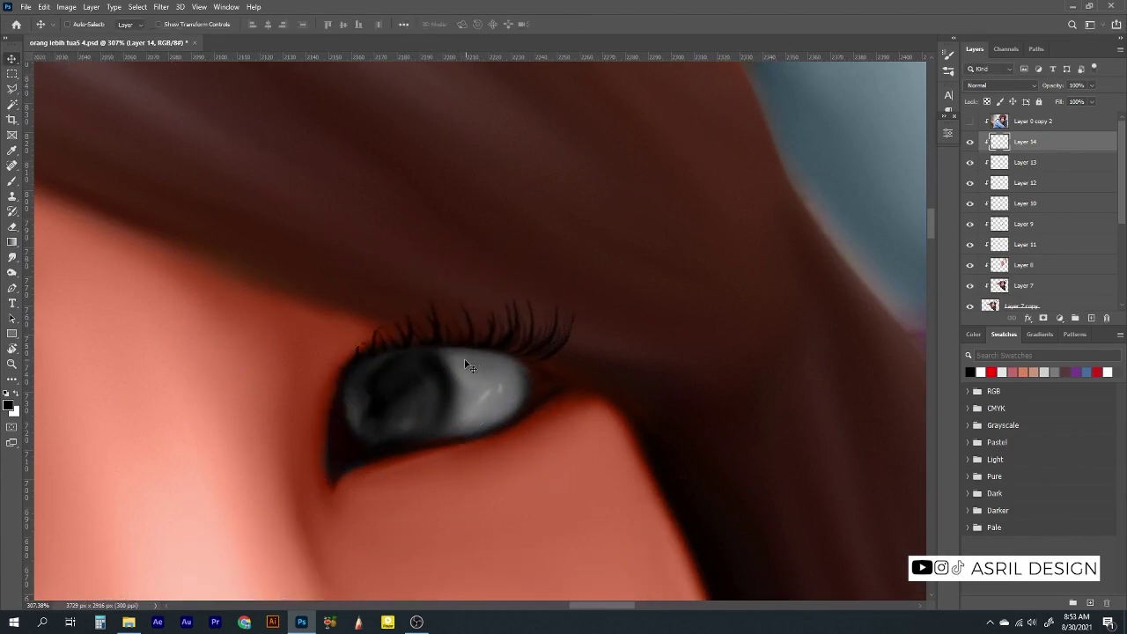
scroll(468, 361, down, 5)
scroll(443, 432, down, 3)
click(970, 122)
click(969, 122)
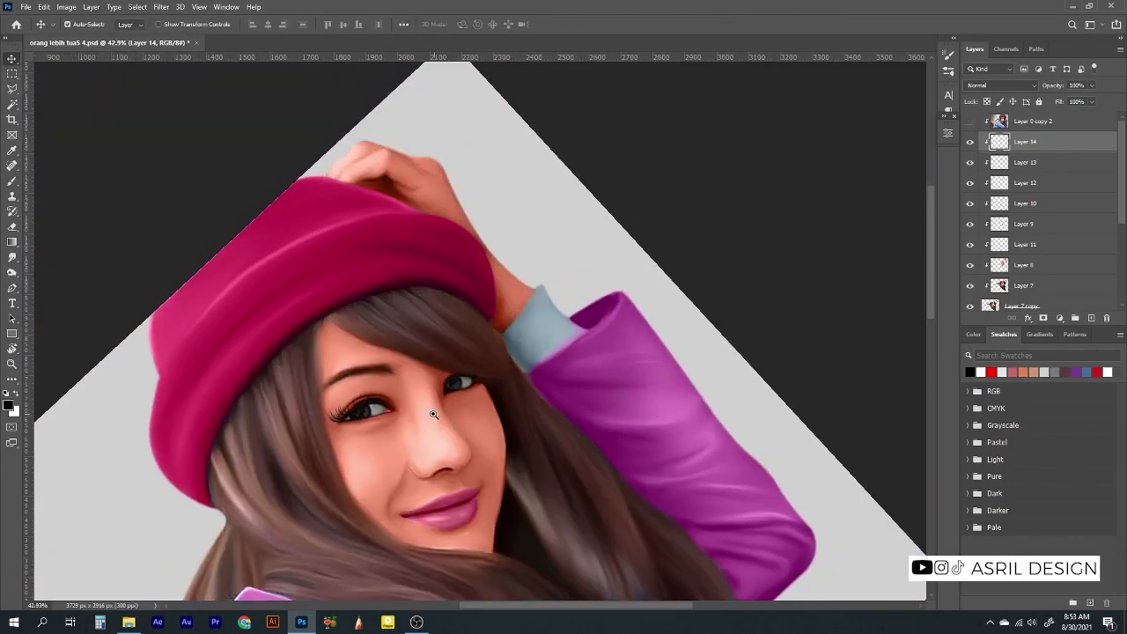
scroll(422, 414, up, 3)
Add a new lash layer rotated about 88° and shrunk under the right-hand eye
click(1091, 317)
click(12, 180)
key(v)
key(ctrl+t)
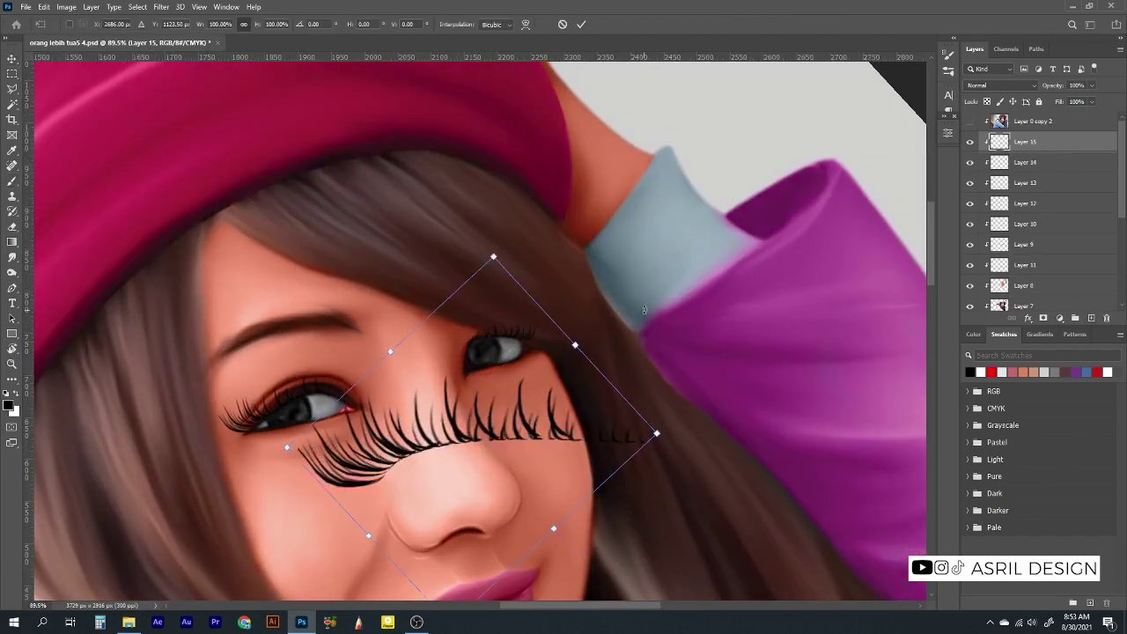
drag(617, 458, 560, 431)
key(Escape)
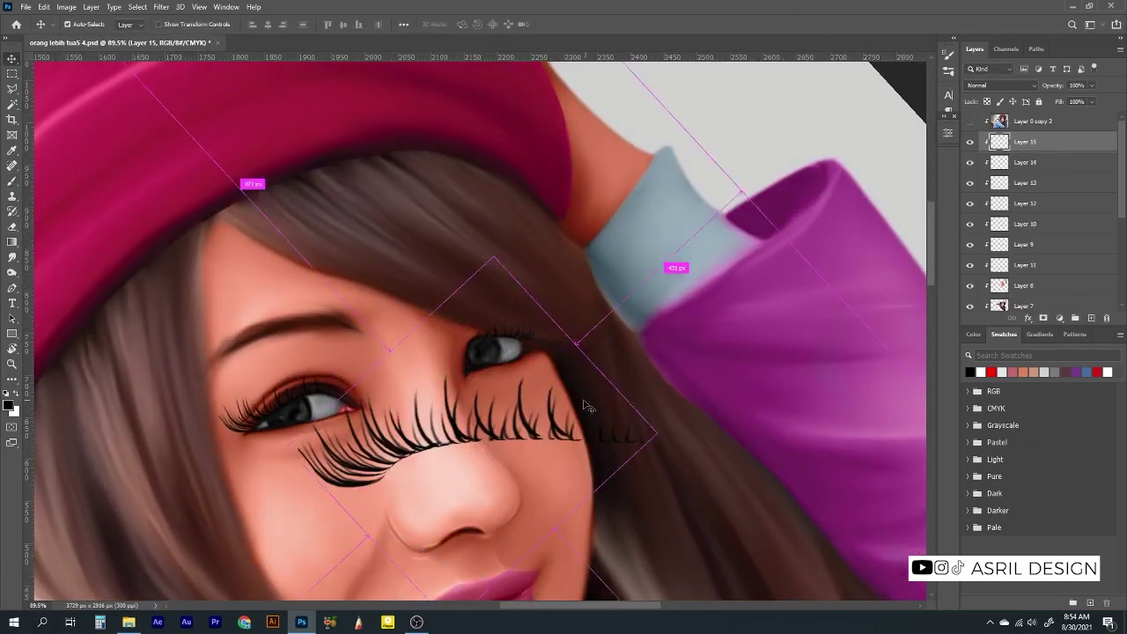
key(ctrl+t)
drag(583, 395, 422, 493)
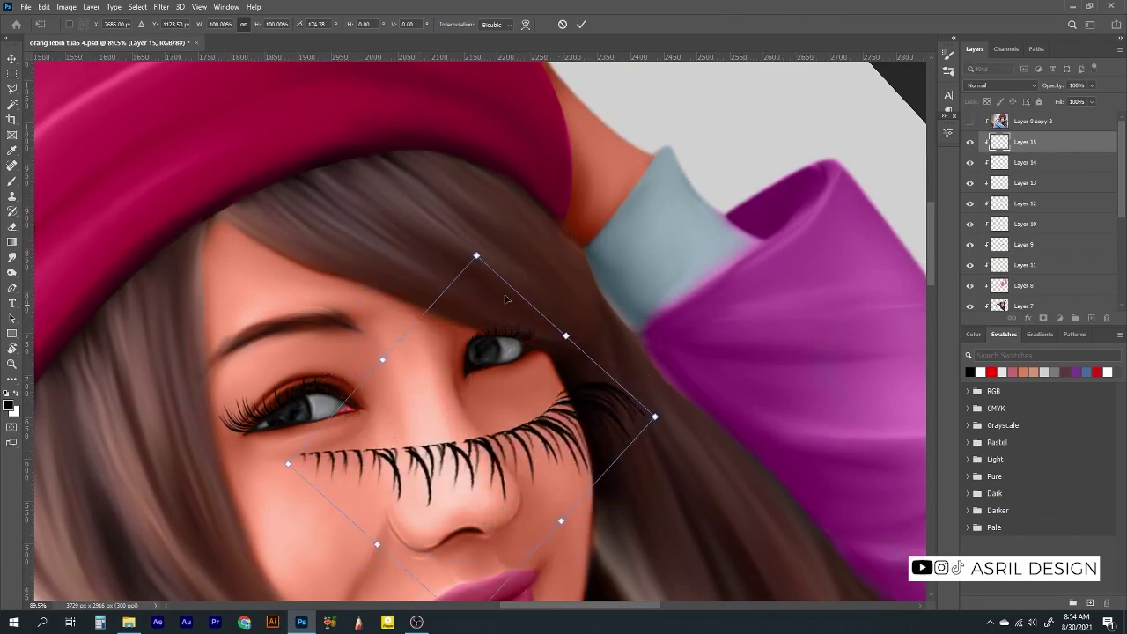
mouse_move(649, 414)
mouse_down()
mouse_move(540, 405)
mouse_move(405, 445)
mouse_move(538, 377)
mouse_up()
key(Return)
Trim the lower lashes along the lash line with a smaller eraser
scroll(538, 377, up, 5)
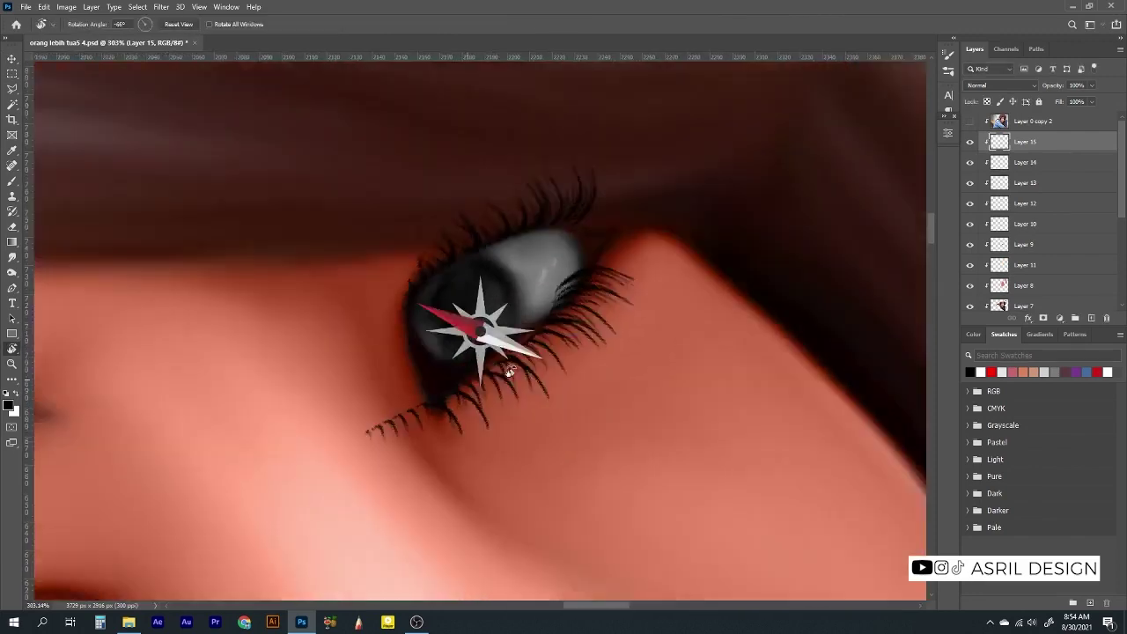
drag(727, 370, 646, 363)
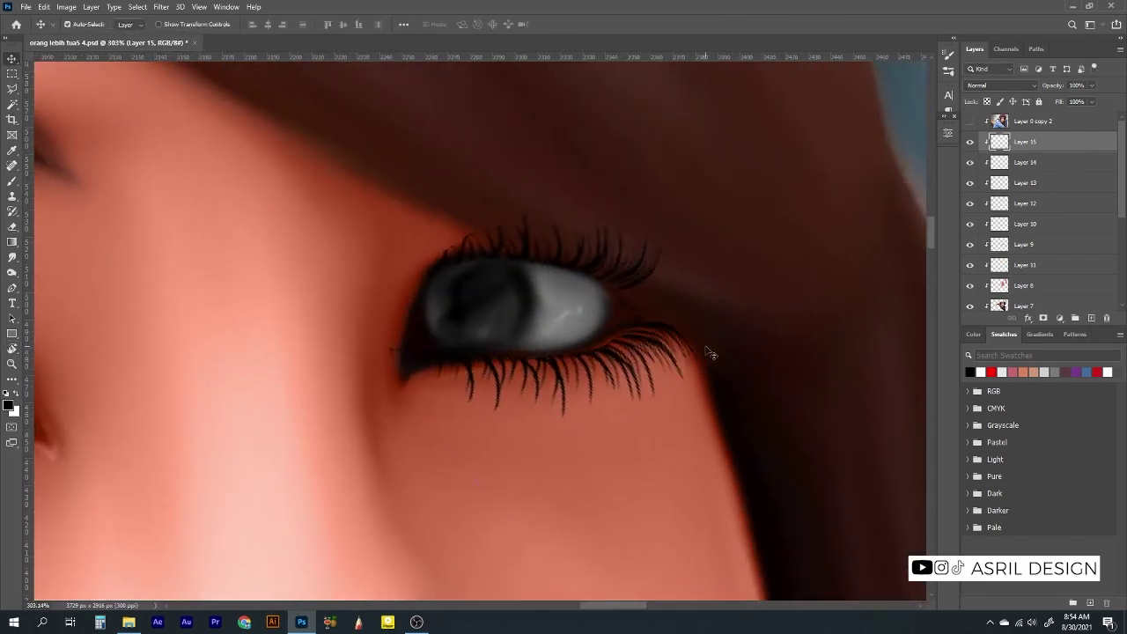
key(ctrl+t)
key(Return)
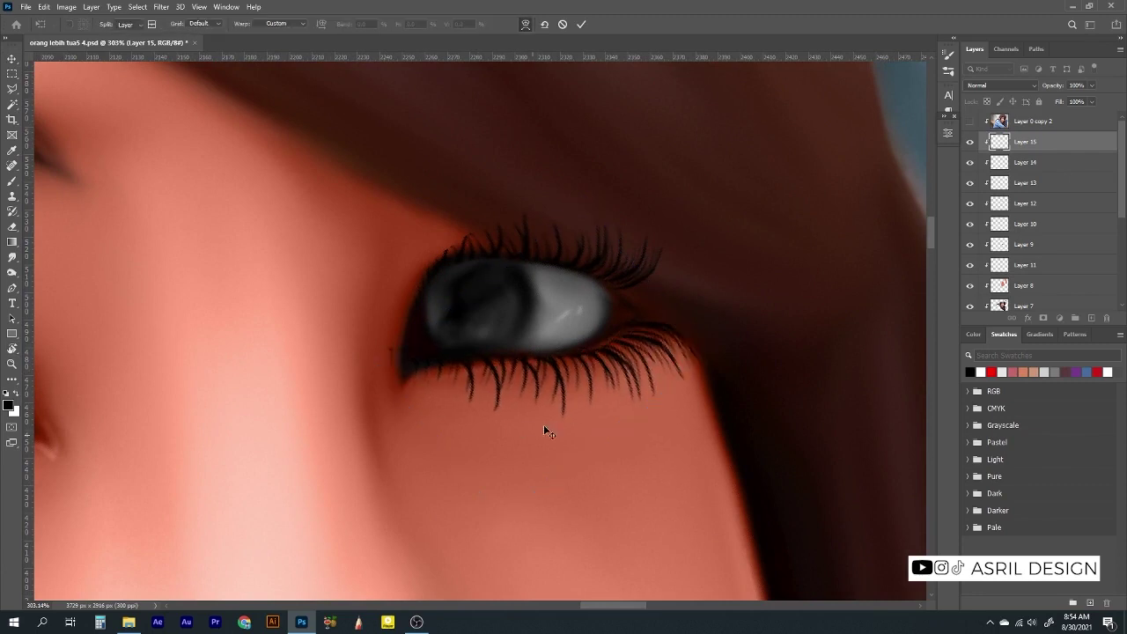
key(e)
scroll(543, 424, up, 2)
key(bracketleft)
key(bracketleft)
key(bracketleft)
drag(340, 428, 633, 429)
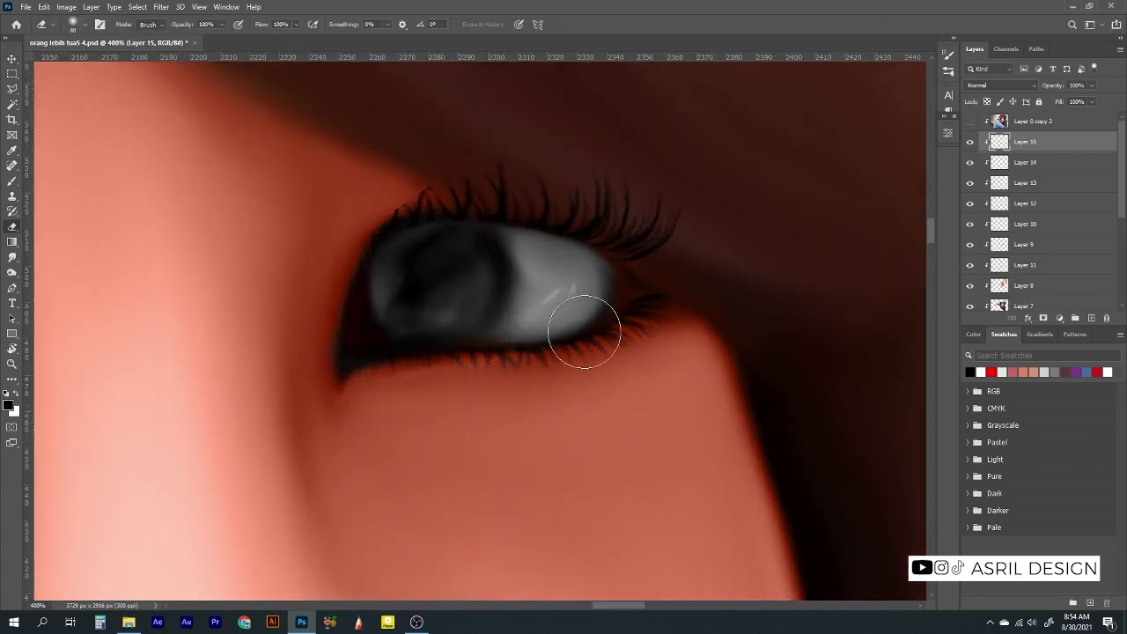
key(alt+bracketleft)
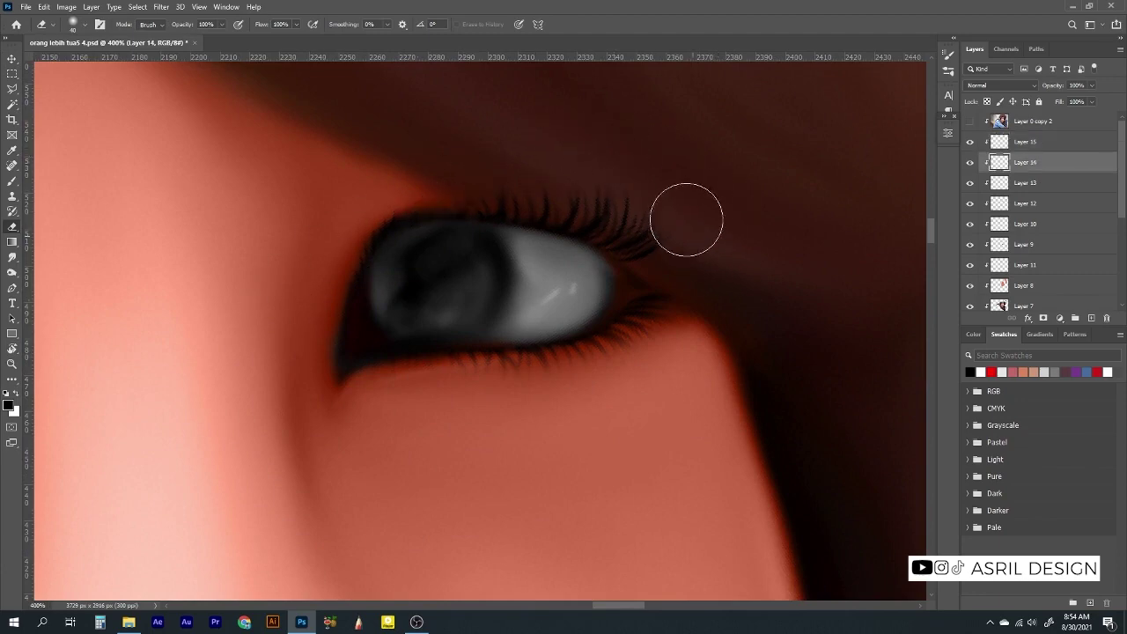
Paste another lash copy, rotated and scaled down along the left eye's lower lid
scroll(554, 382, down, 5)
scroll(360, 280, up, 5)
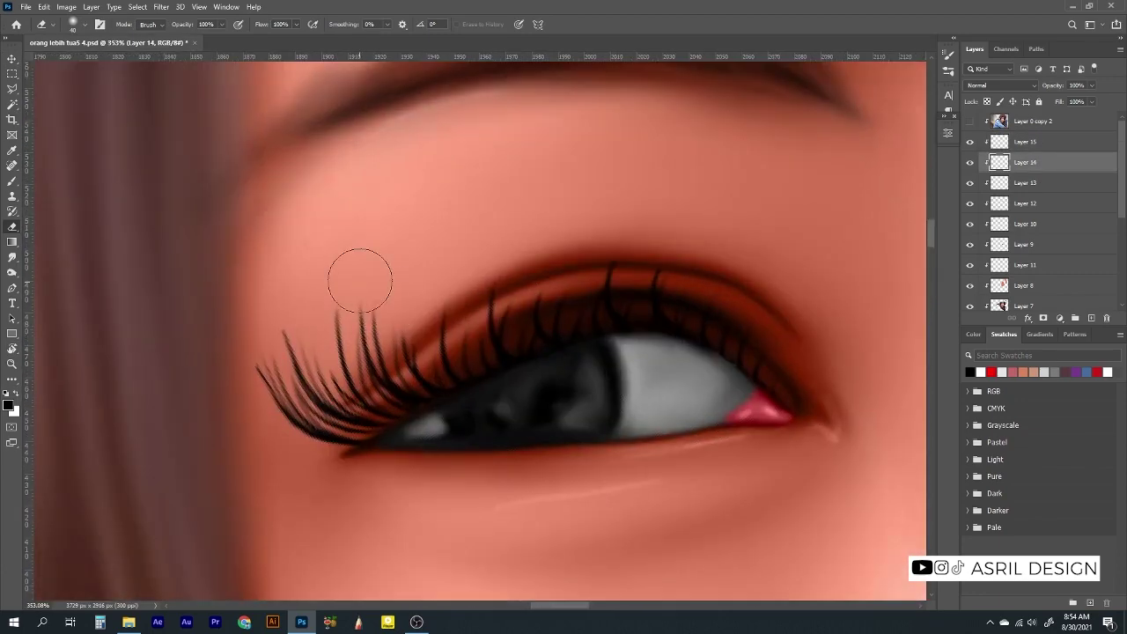
click(1036, 181)
scroll(798, 342, down, 5)
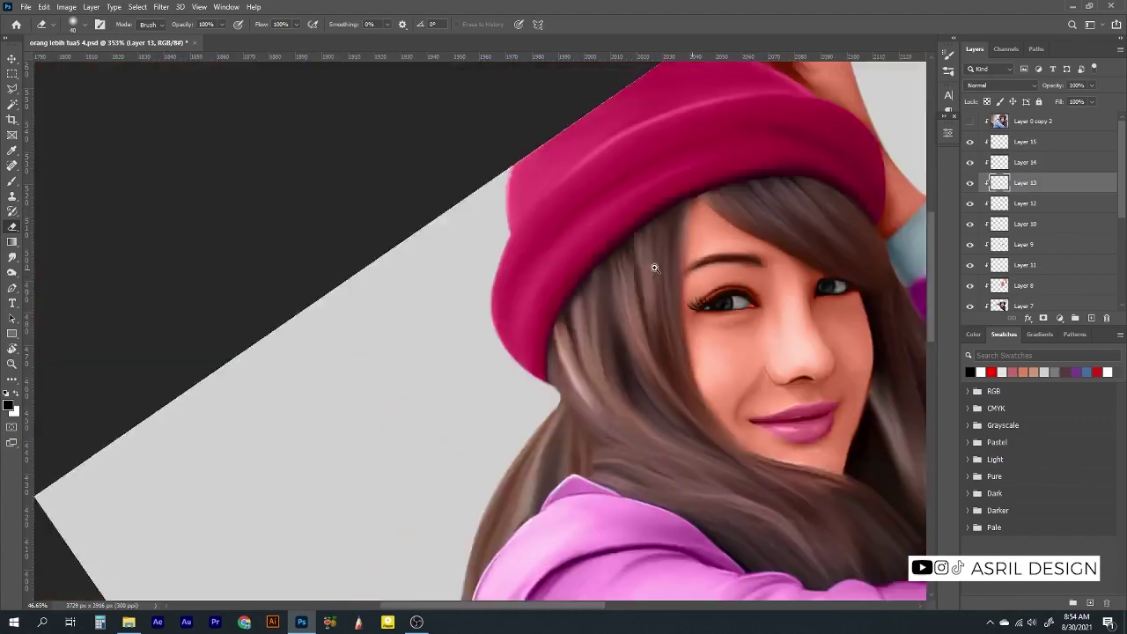
scroll(540, 312, up, 4)
key(ctrl+v)
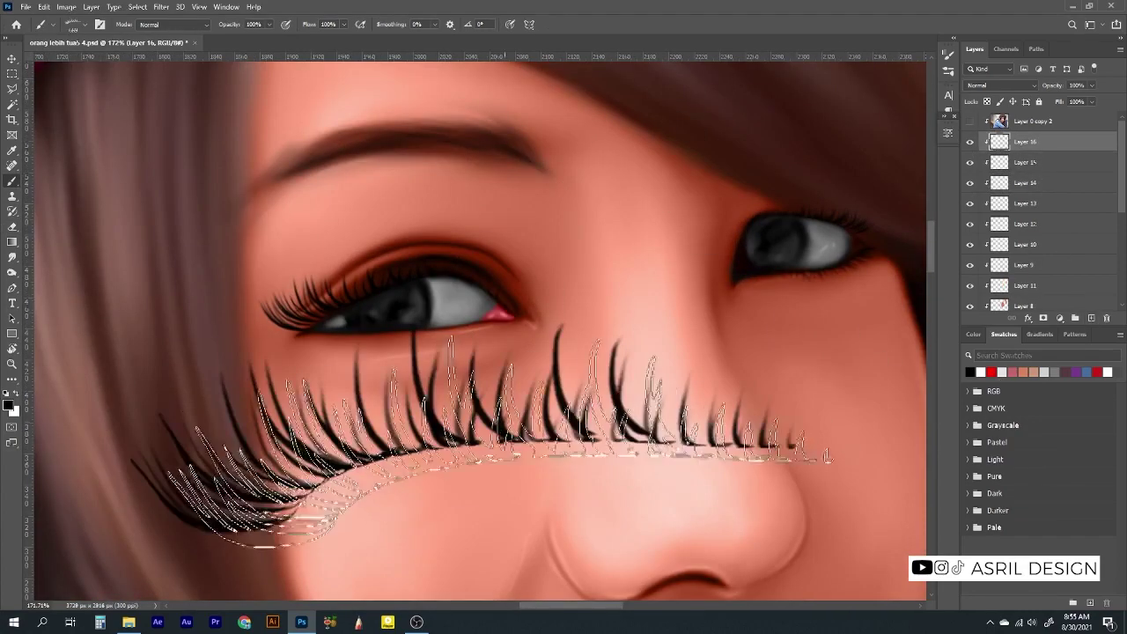
key(ctrl+t)
drag(666, 511, 481, 390)
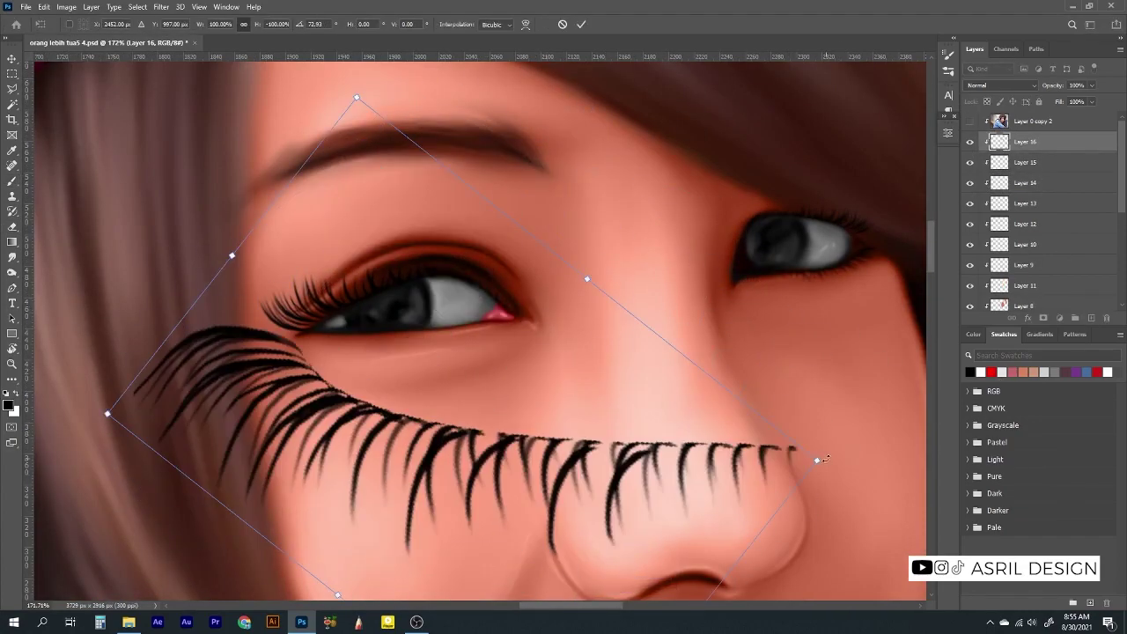
drag(818, 460, 317, 390)
drag(493, 414, 569, 295)
mouse_move(396, 352)
mouse_down()
mouse_move(370, 334)
mouse_move(381, 343)
mouse_move(388, 330)
mouse_up()
Warp the lower lashes to follow the lid and erase the overlong ends
click(526, 24)
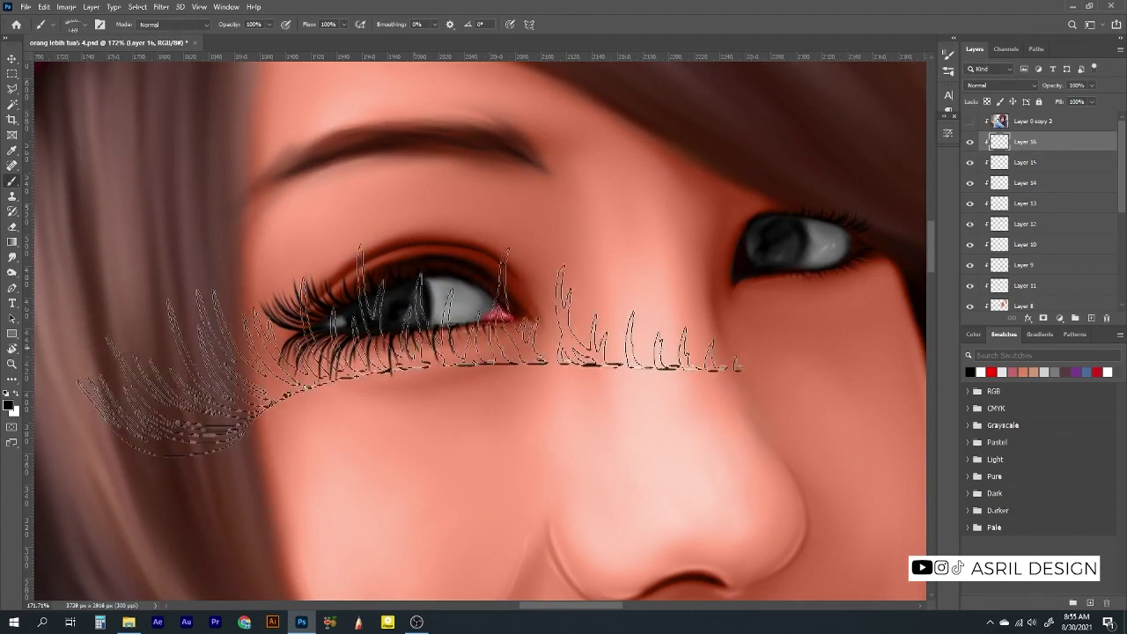
scroll(387, 326, up, 4)
click(526, 24)
click(525, 24)
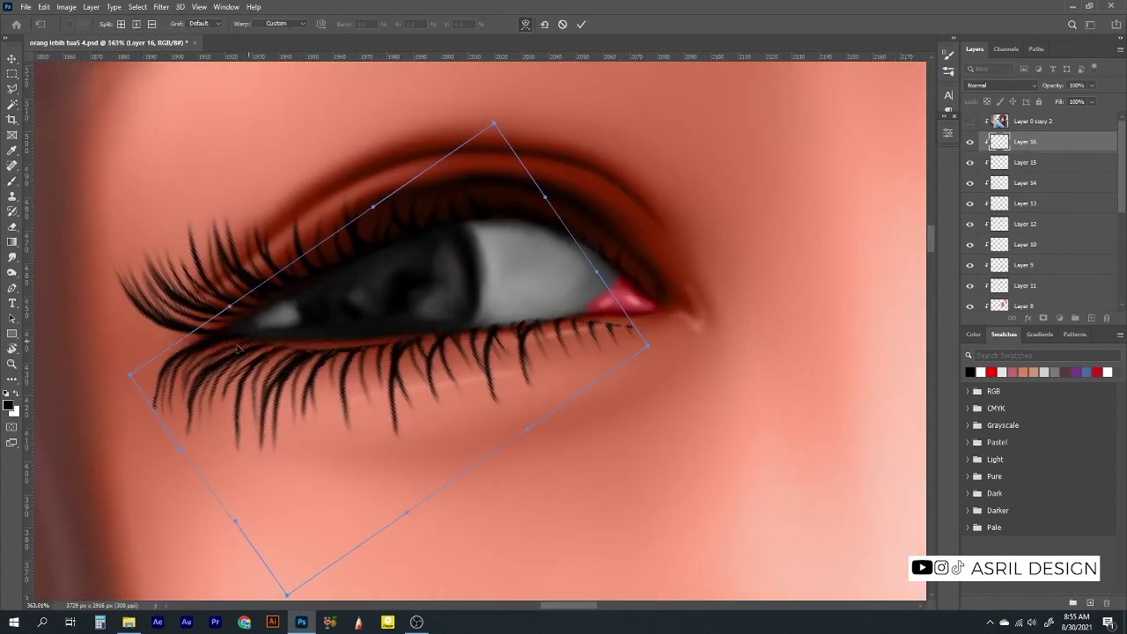
drag(235, 521, 273, 485)
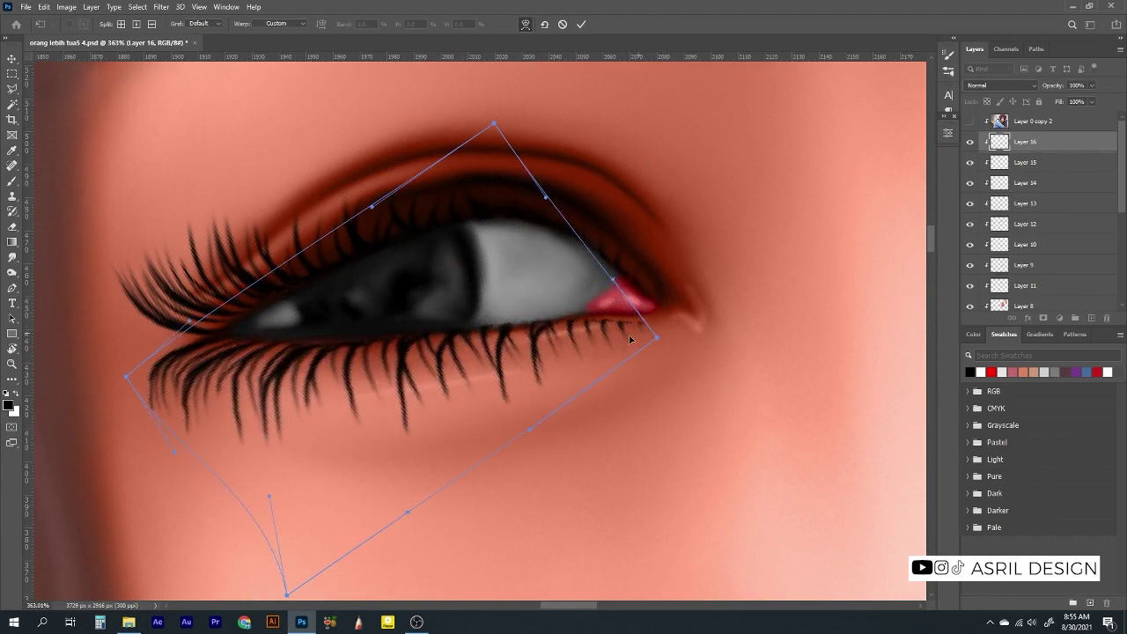
key(Return)
key(e)
mouse_move(627, 359)
mouse_down()
mouse_move(423, 408)
mouse_move(151, 402)
mouse_move(299, 387)
mouse_move(416, 449)
mouse_up()
Select eyelash Layers 13–16 together and lower their opacity to soften them
key(v)
shift+click(1025, 162)
shift+click(1030, 202)
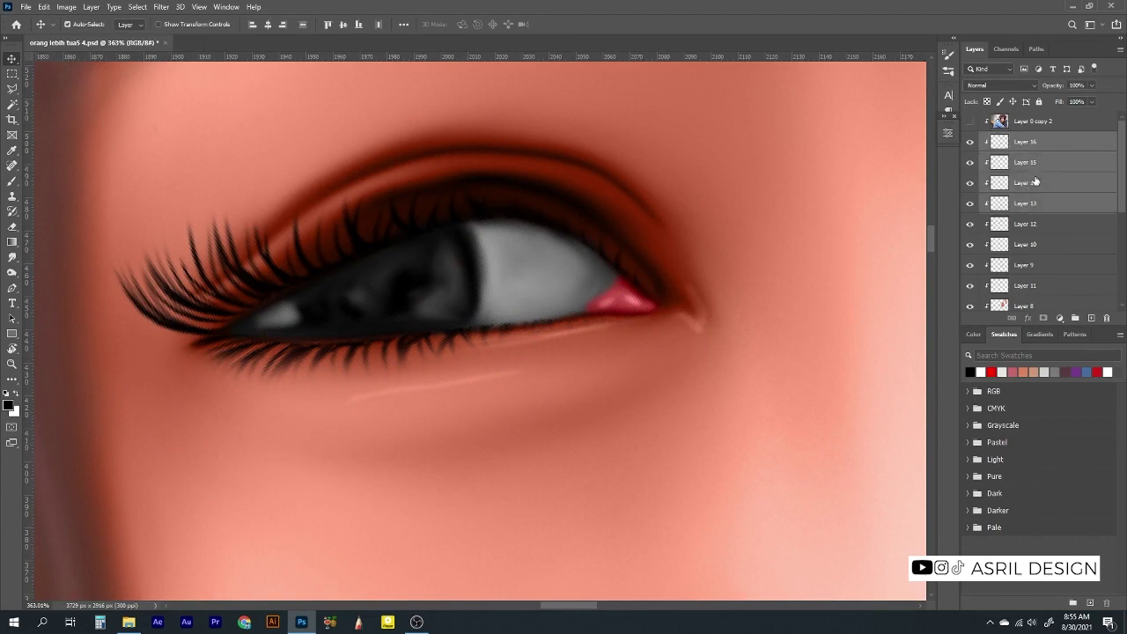
drag(1082, 101, 1080, 100)
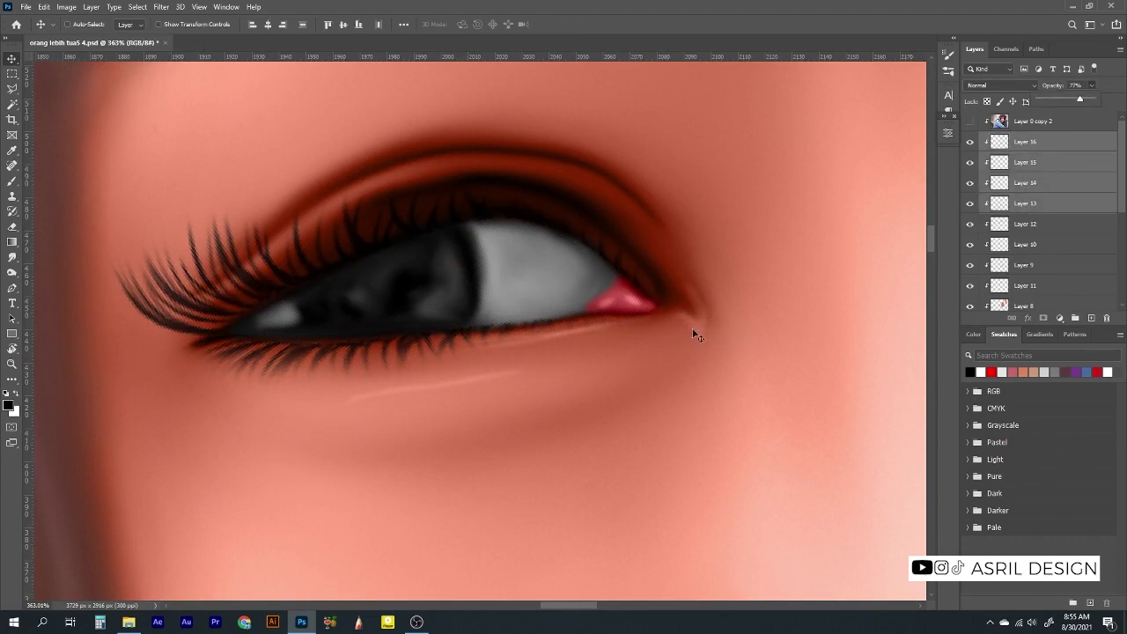
scroll(694, 334, down, 10)
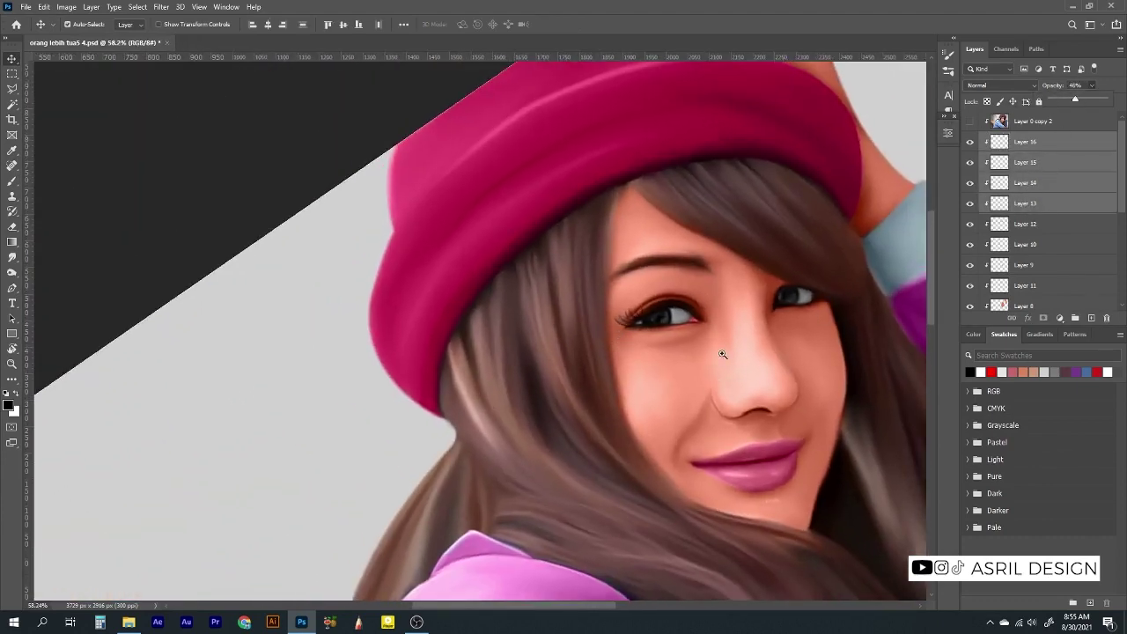
Compare with the reference copy and merge the four eyelash layers into one
scroll(538, 313, down, 4)
click(970, 122)
click(971, 123)
click(970, 122)
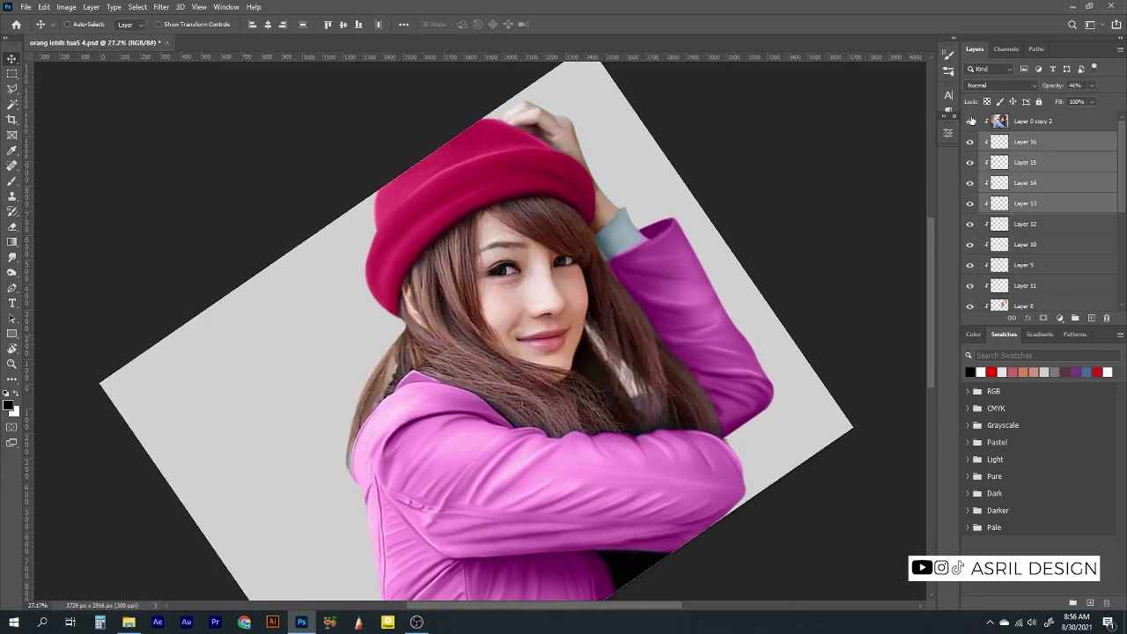
click(970, 123)
key(ctrl+e)
scroll(556, 261, up, 9)
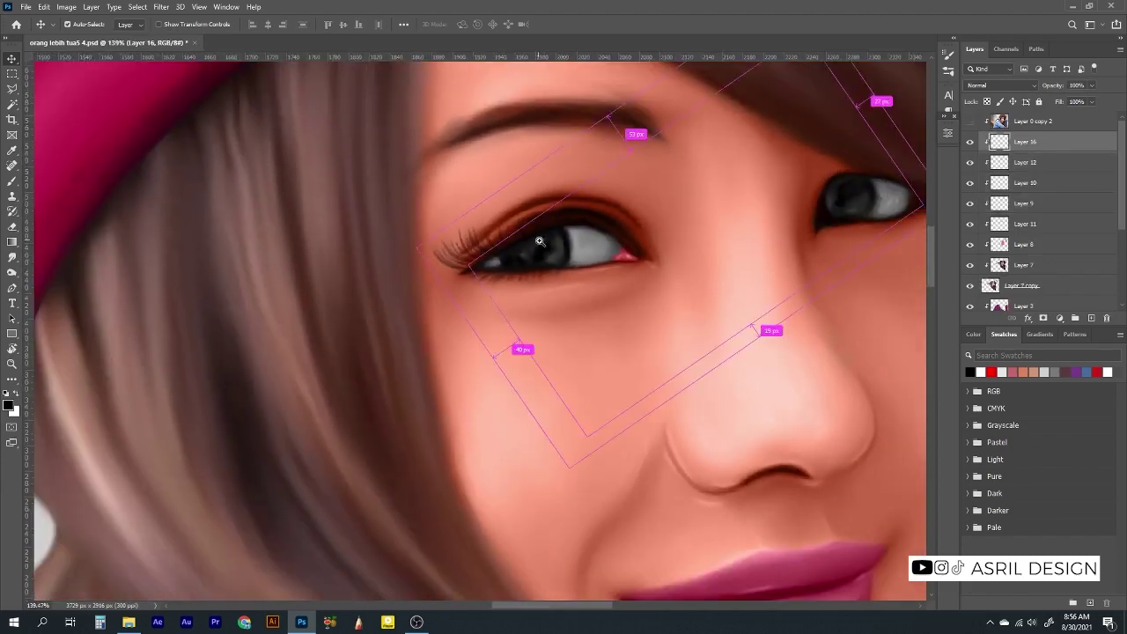
scroll(556, 261, up, 3)
Set up the Dodge tool with a soft 80 px brush on Layer 7, under the left eye
click(12, 272)
ctrl+click(557, 213)
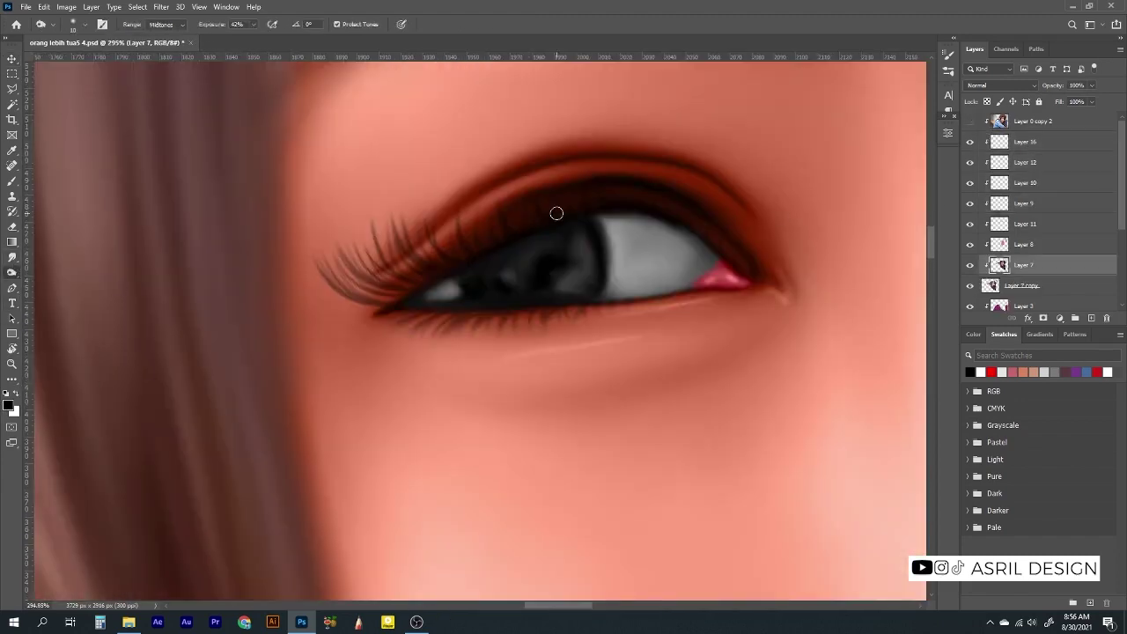
scroll(718, 246, down, 5)
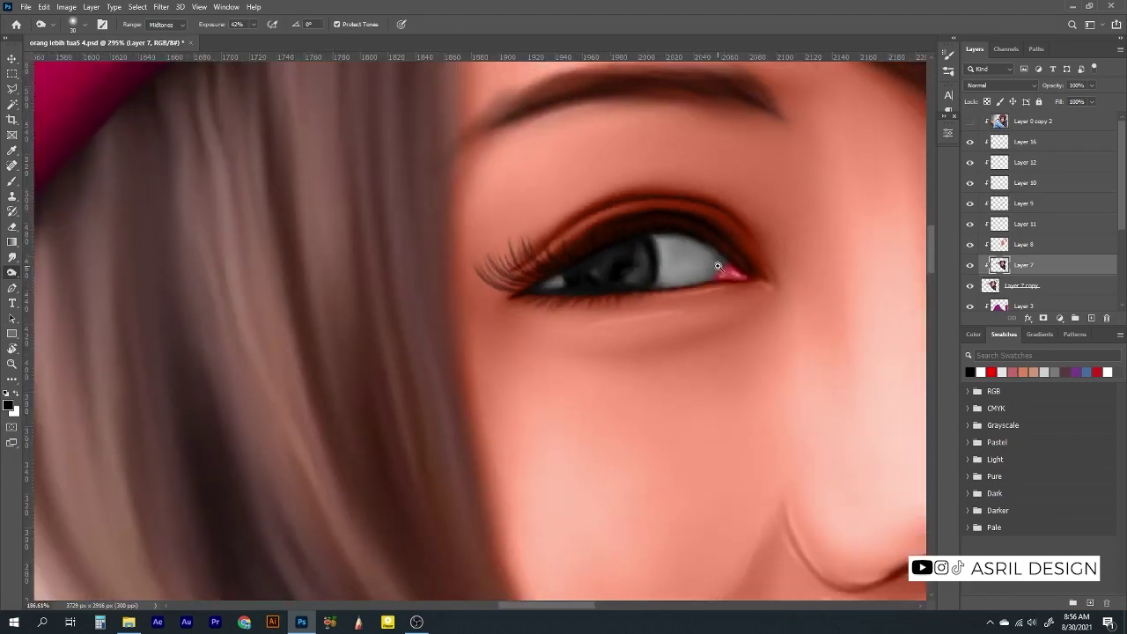
drag(718, 246, 560, 247)
right_click(647, 174)
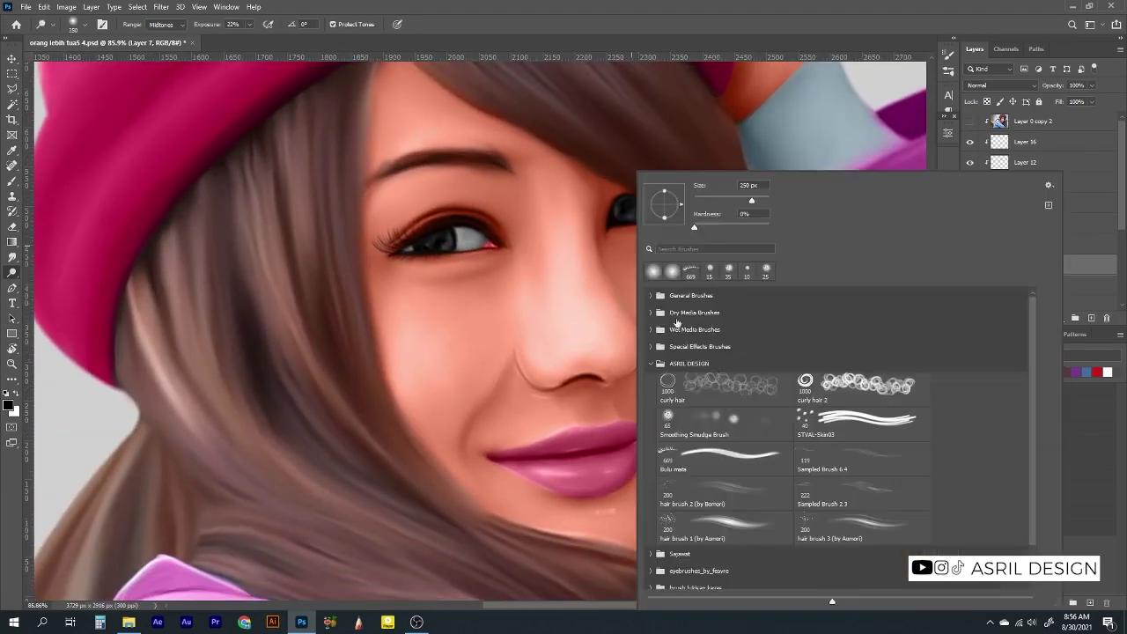
click(854, 322)
key(Return)
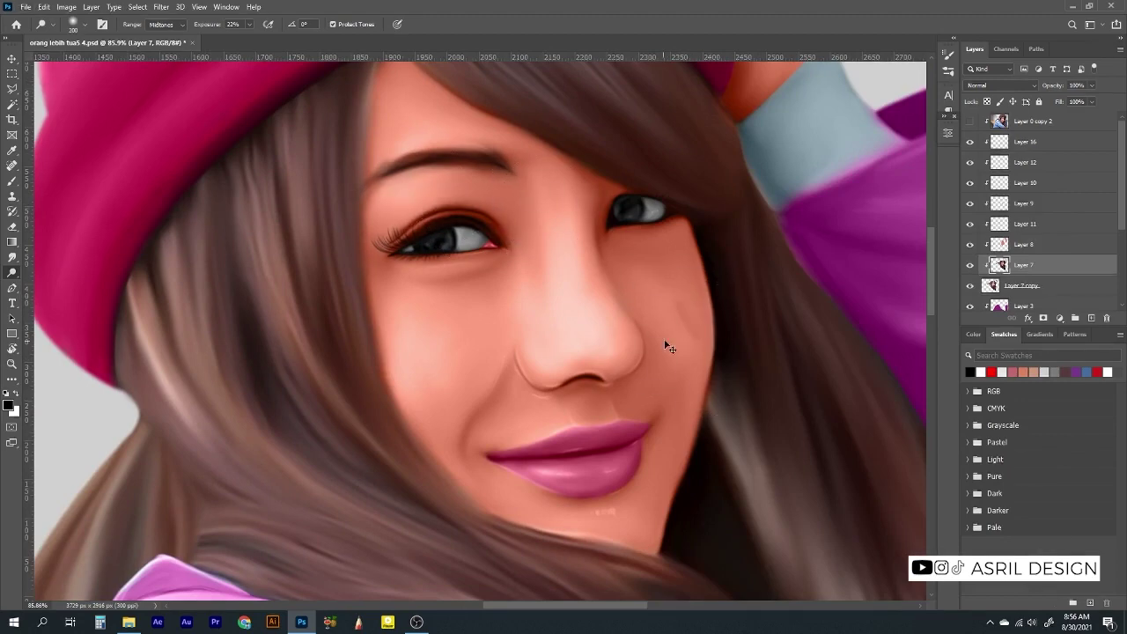
key(bracketleft)
key(bracketleft)
key(bracketleft)
key(bracketleft)
key(bracketleft)
key(bracketleft)
drag(630, 238, 657, 241)
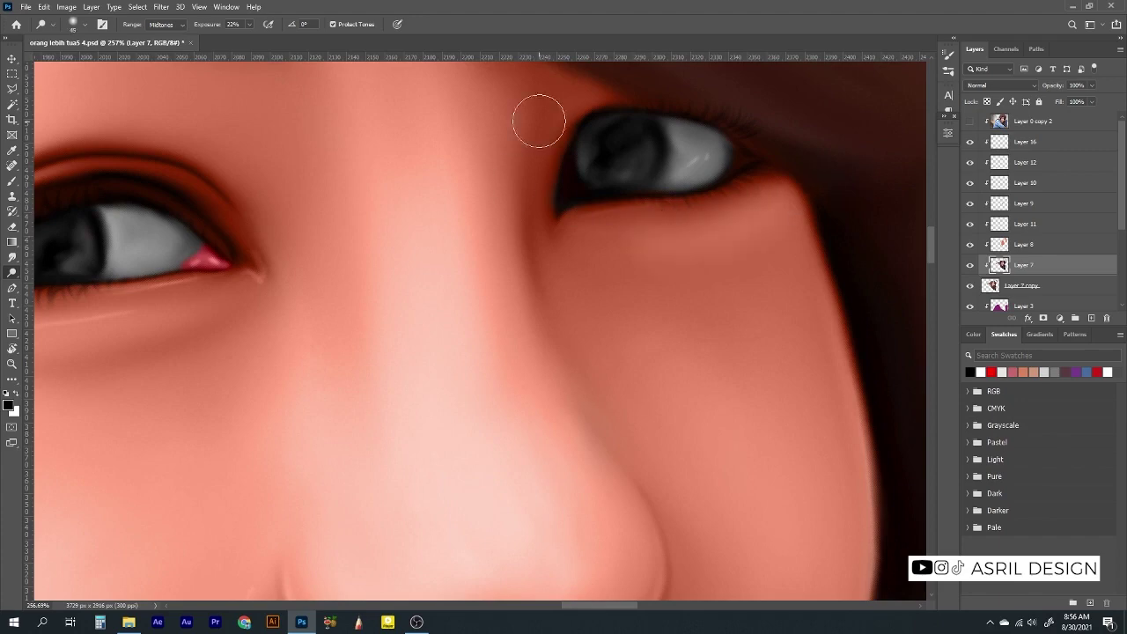
drag(473, 241, 543, 259)
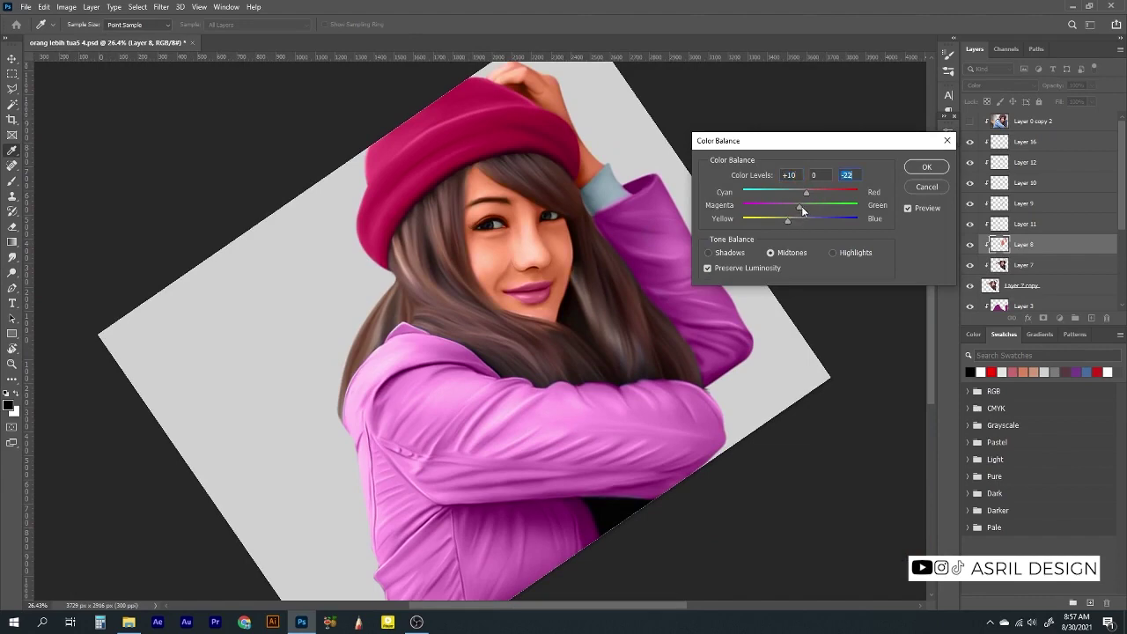
Keep the colour balance, zoom in on the hat and hand, and select Layer 7
key(Return)
key(o)
key(ctrl+plus)
key(ctrl+plus)
key(ctrl+plus)
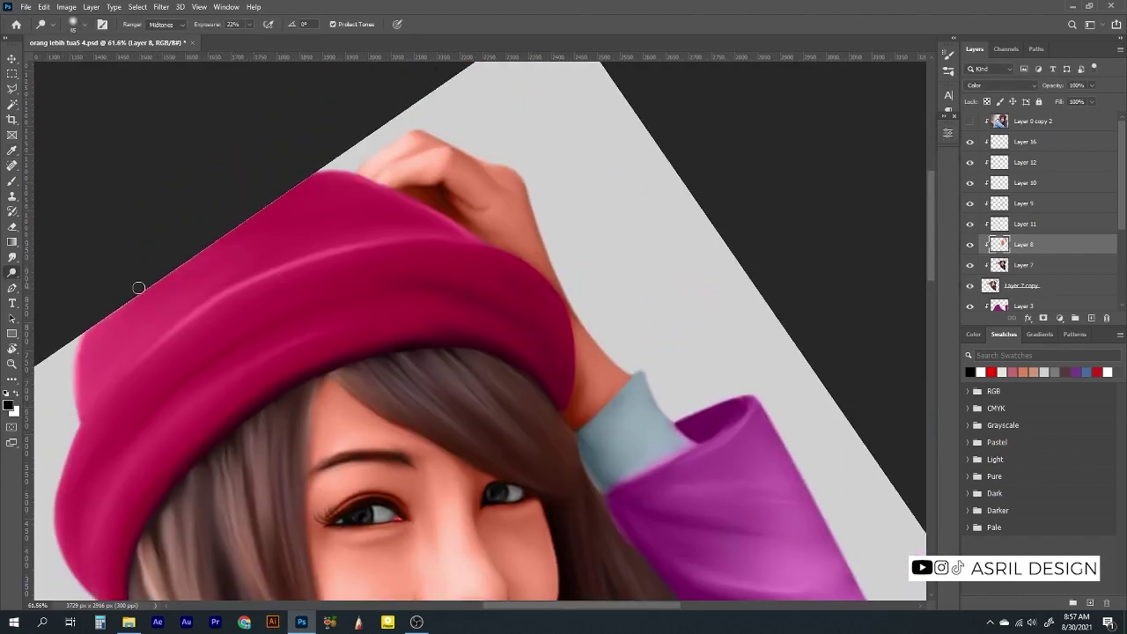
key(ctrl+plus)
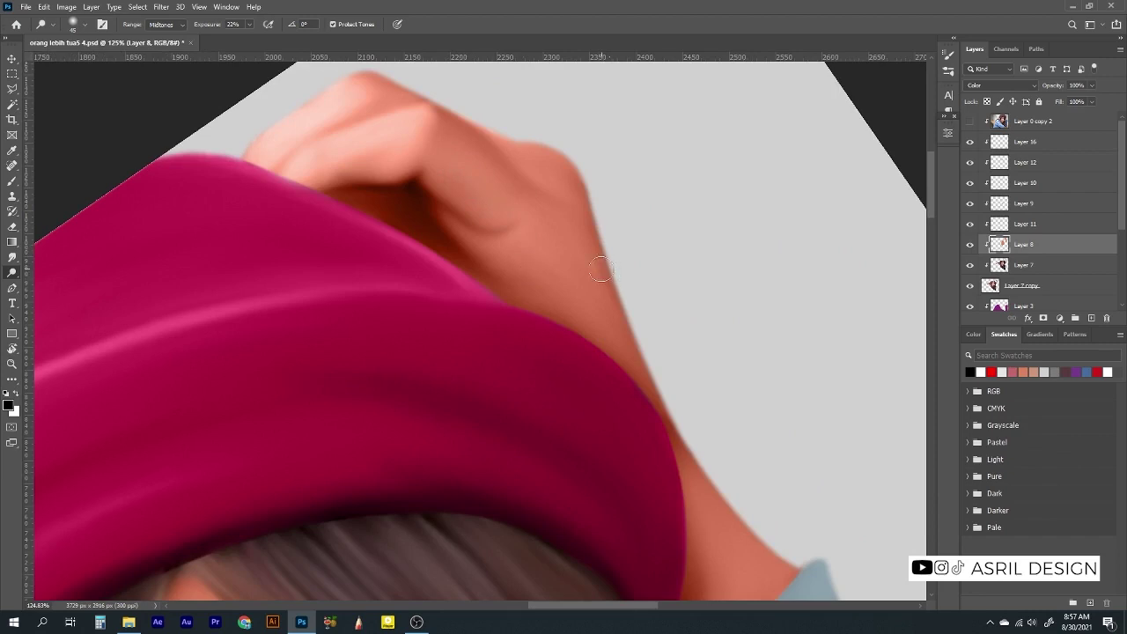
click(1021, 266)
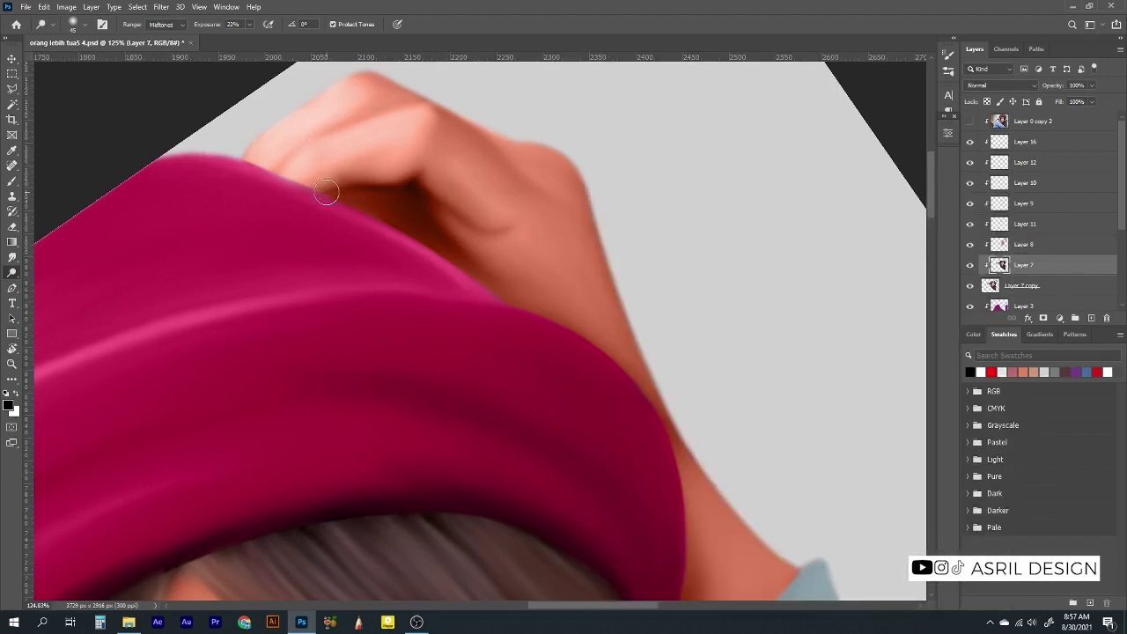
Lighten the raised hand's skin with a small Soft Round dodge brush
right_click(415, 196)
key(Escape)
key(4)
key(2)
right_click(352, 198)
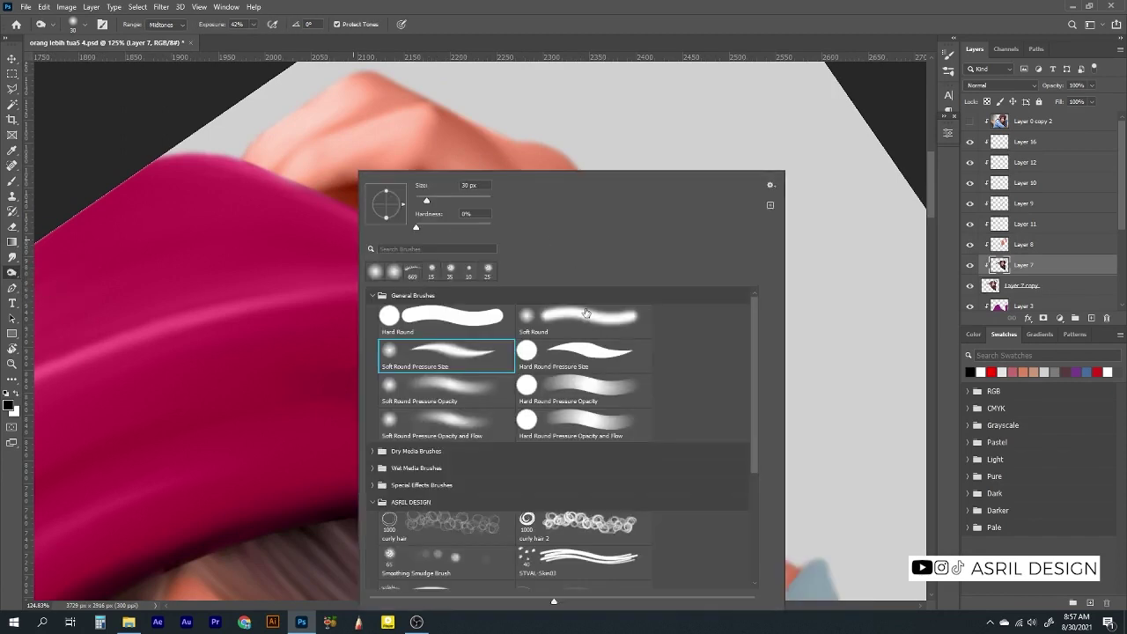
click(586, 317)
key(Return)
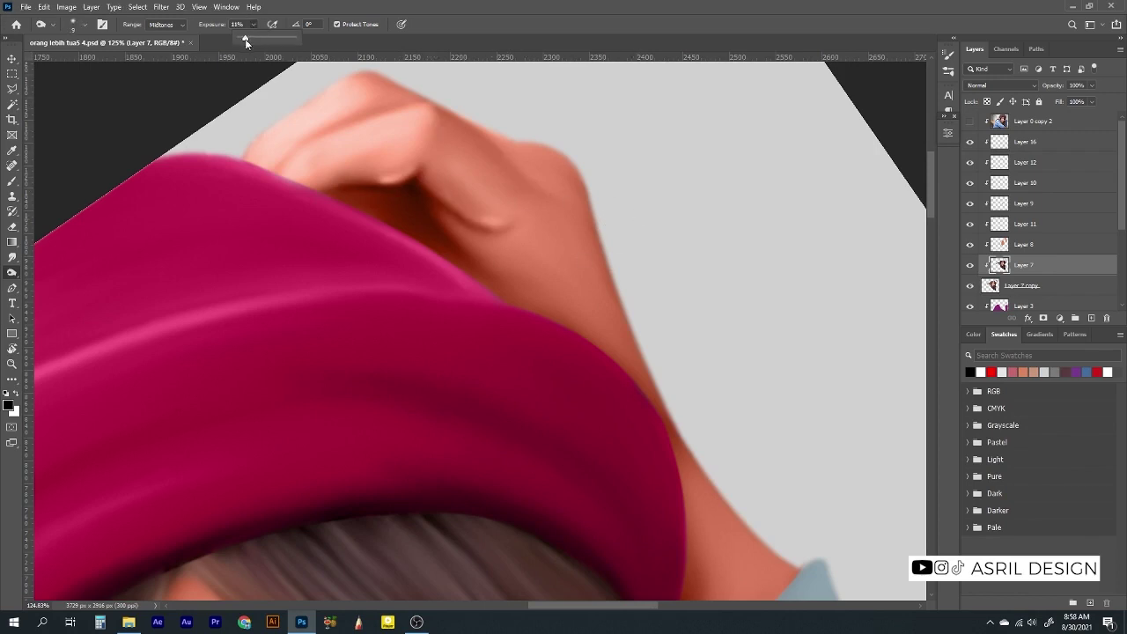
scroll(639, 330, down, 5)
scroll(543, 308, up, 5)
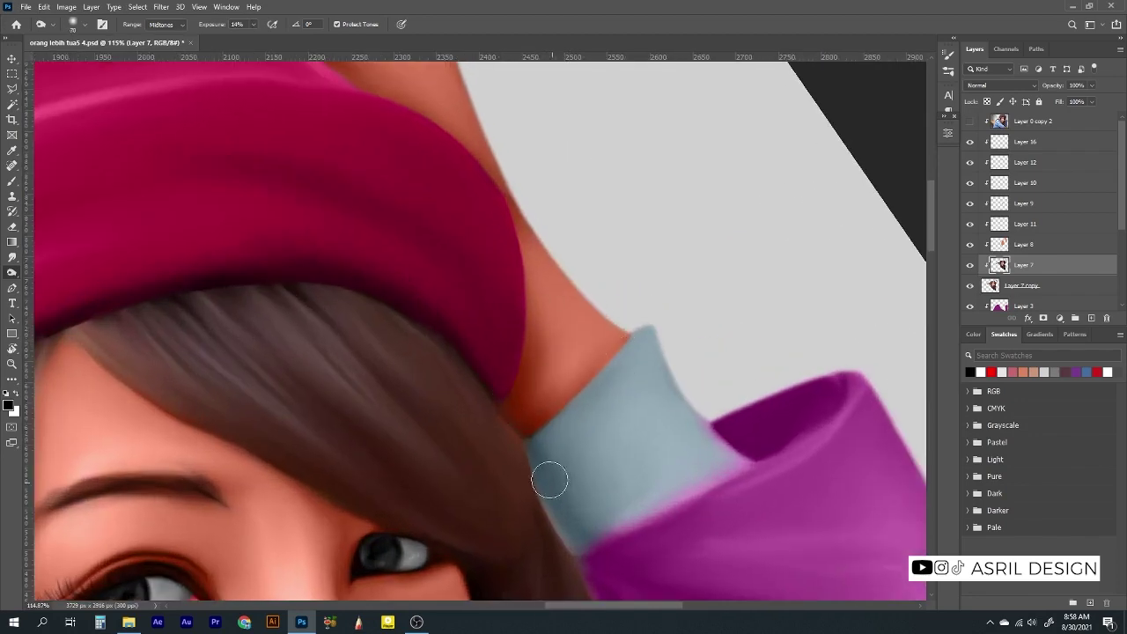
scroll(552, 329, down, 5)
scroll(531, 289, up, 4)
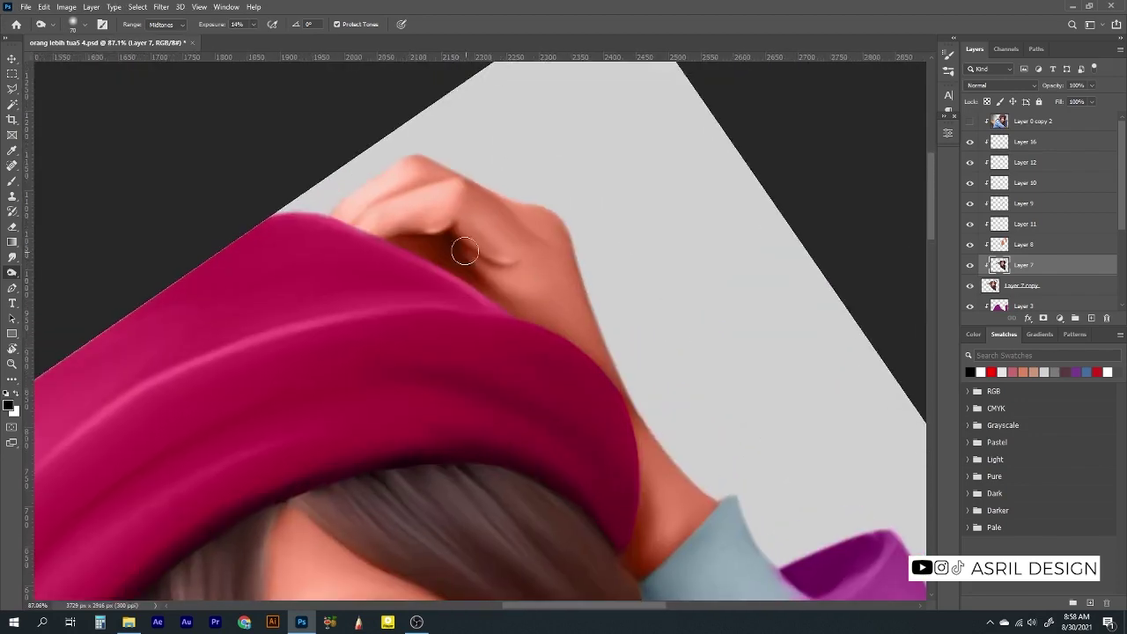
Smooth the hand's shading with the Smudge tool and level the canvas view
key(r)
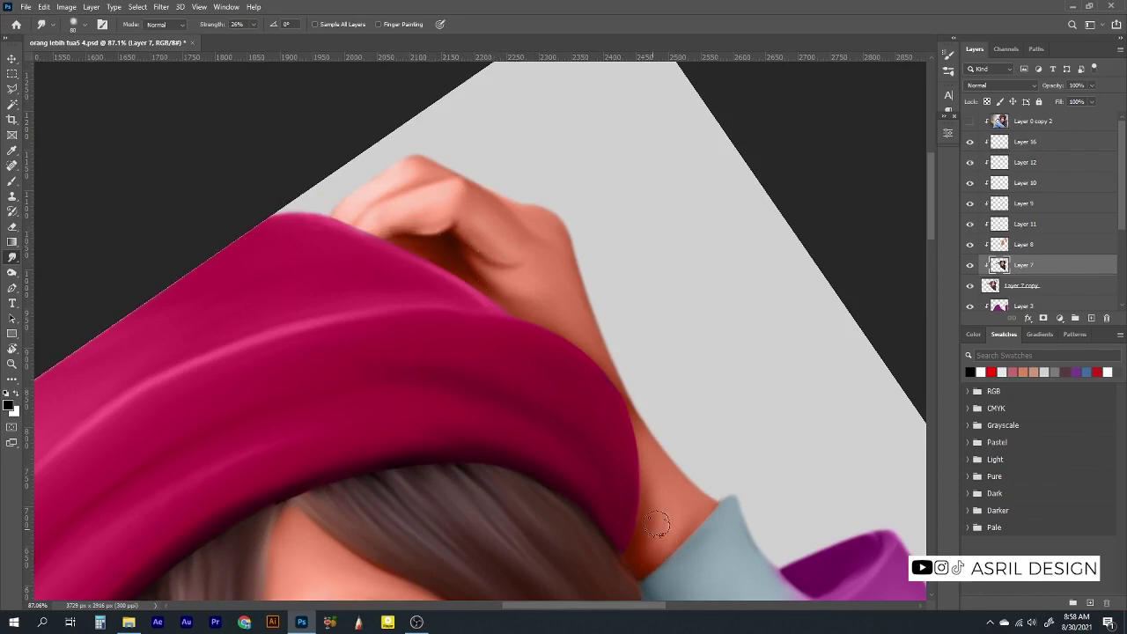
scroll(667, 503, down, 5)
key(r)
mouse_move(692, 226)
mouse_down()
mouse_move(719, 292)
mouse_move(706, 292)
mouse_up()
scroll(651, 323, up, 5)
Drag the mata asril eye image from File Explorer into the painting
click(128, 621)
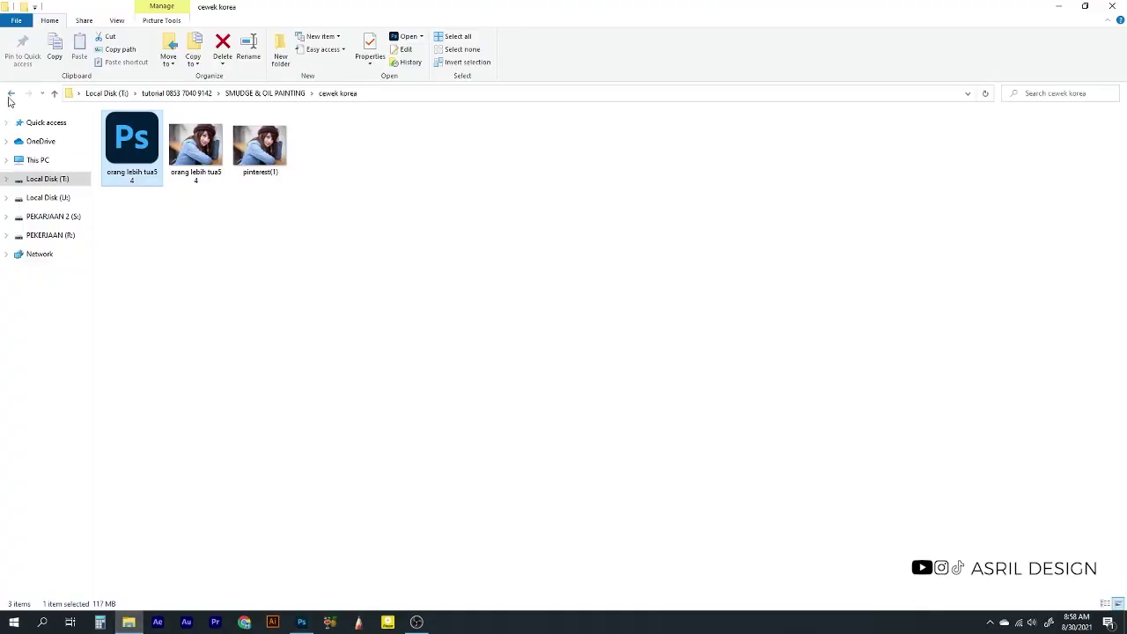
click(11, 94)
double_click(259, 154)
click(129, 148)
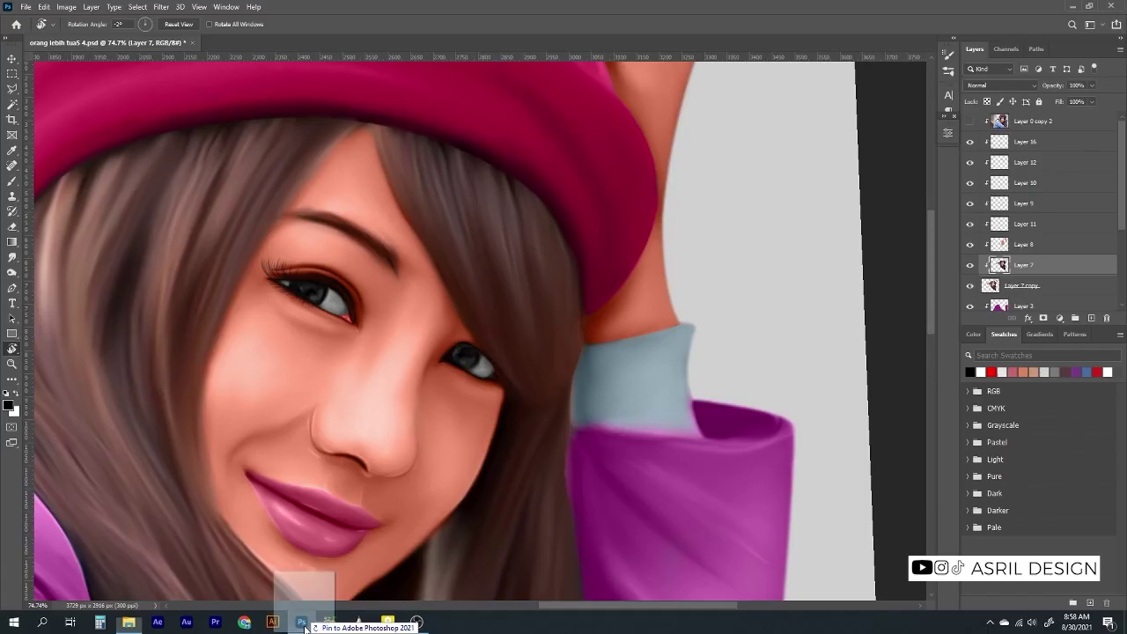
drag(130, 148, 409, 372)
Place the eye image, move its layer up, and scale it onto the girl's eye
key(Return)
drag(1019, 266, 1026, 141)
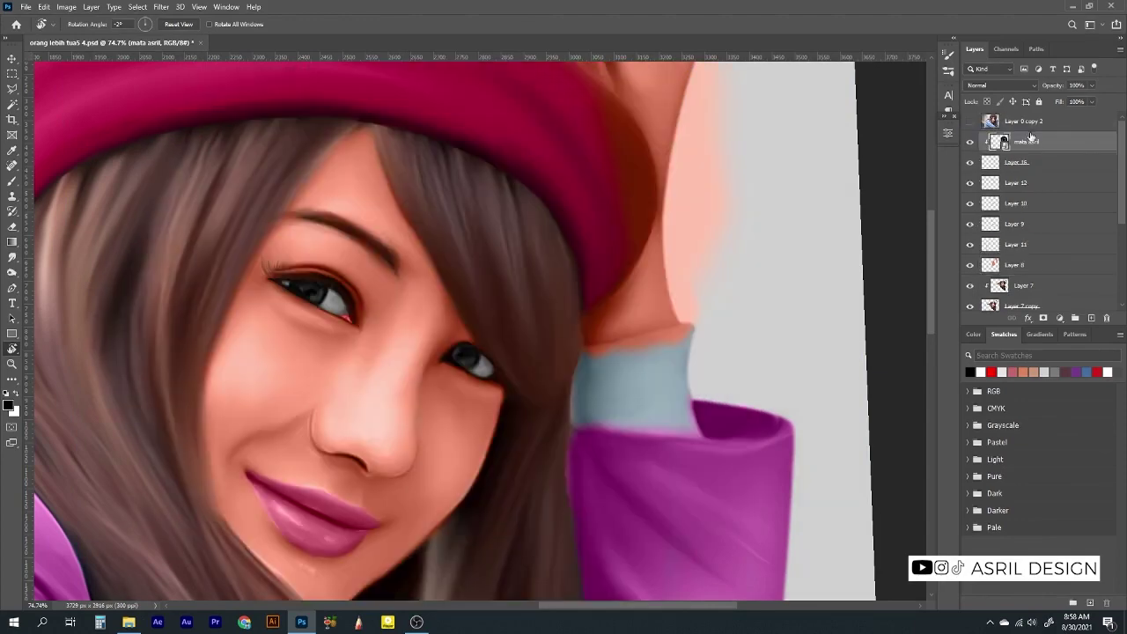
key(ctrl+0)
key(ctrl+t)
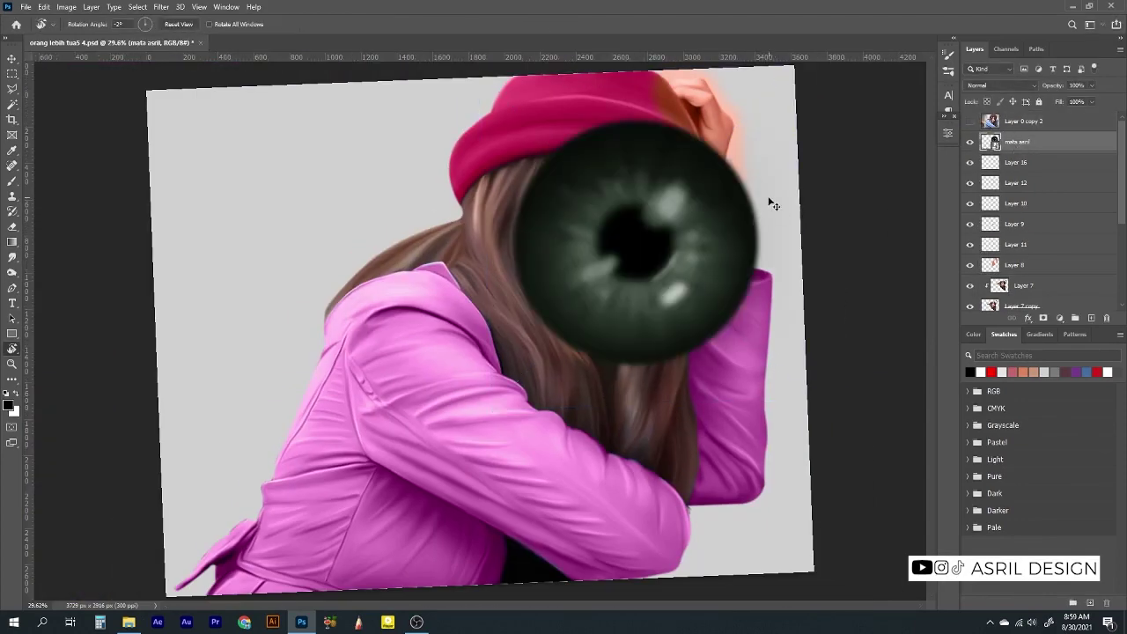
mouse_move(767, 202)
mouse_down()
mouse_move(687, 234)
mouse_move(577, 220)
mouse_up()
scroll(623, 283, up, 5)
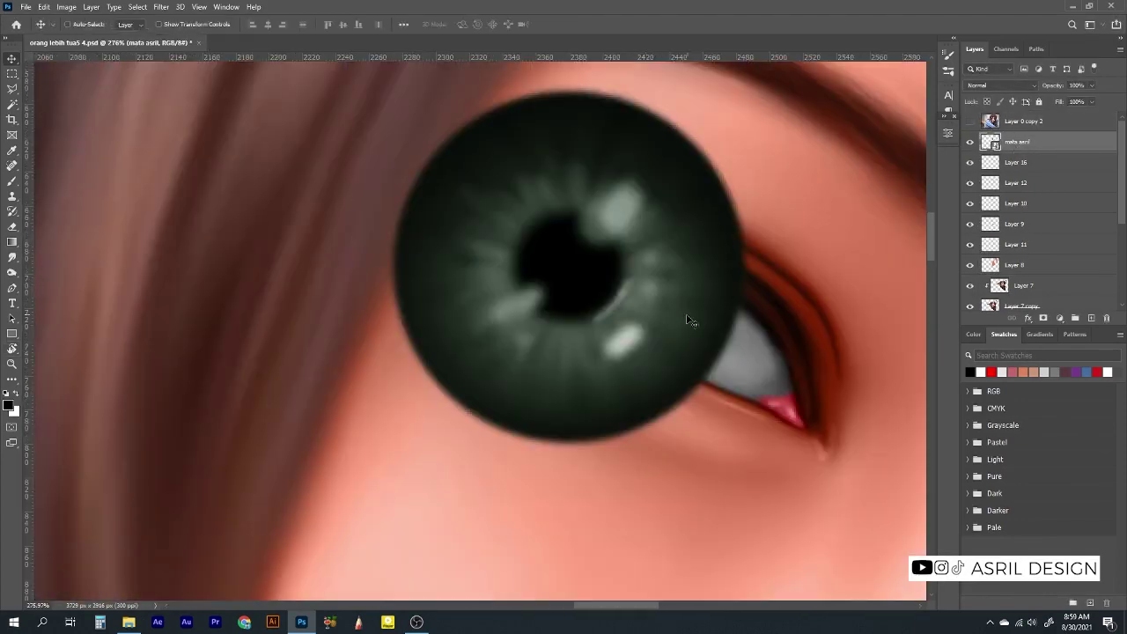
drag(811, 489, 695, 361)
key(Return)
Hide Layer 0 copy 2 and refine the iris size and position within the eye
click(971, 120)
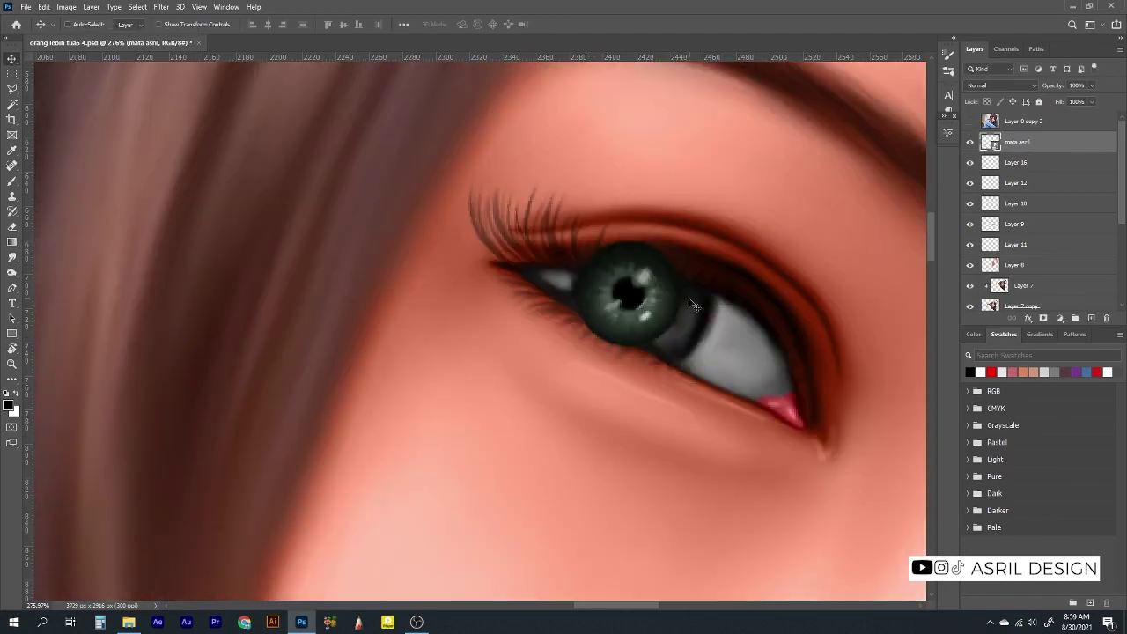
key(ctrl+t)
key(Return)
drag(667, 289, 685, 302)
key(ctrl+t)
key(Return)
Copy the iris onto the girl's other eye
right_click(1041, 205)
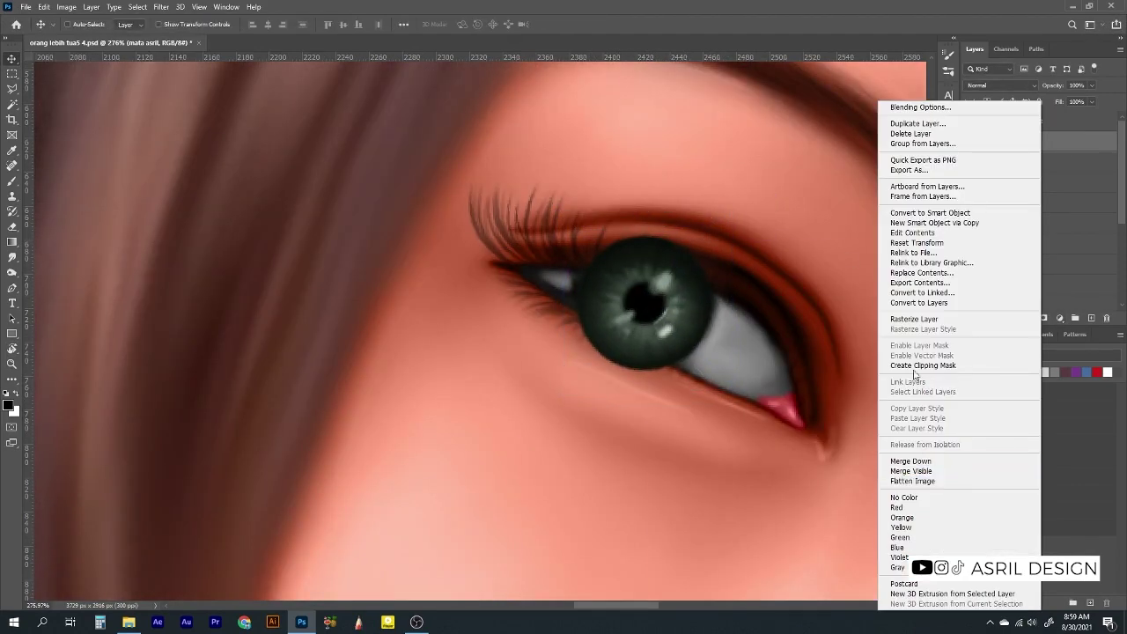
click(914, 319)
scroll(578, 335, down, 3)
scroll(578, 334, up, 2)
mouse_move(399, 227)
mouse_down()
mouse_move(722, 359)
mouse_move(683, 357)
mouse_up()
scroll(683, 358, up, 3)
Merge the two iris layers and set up a small brush for masking
key(ctrl+e)
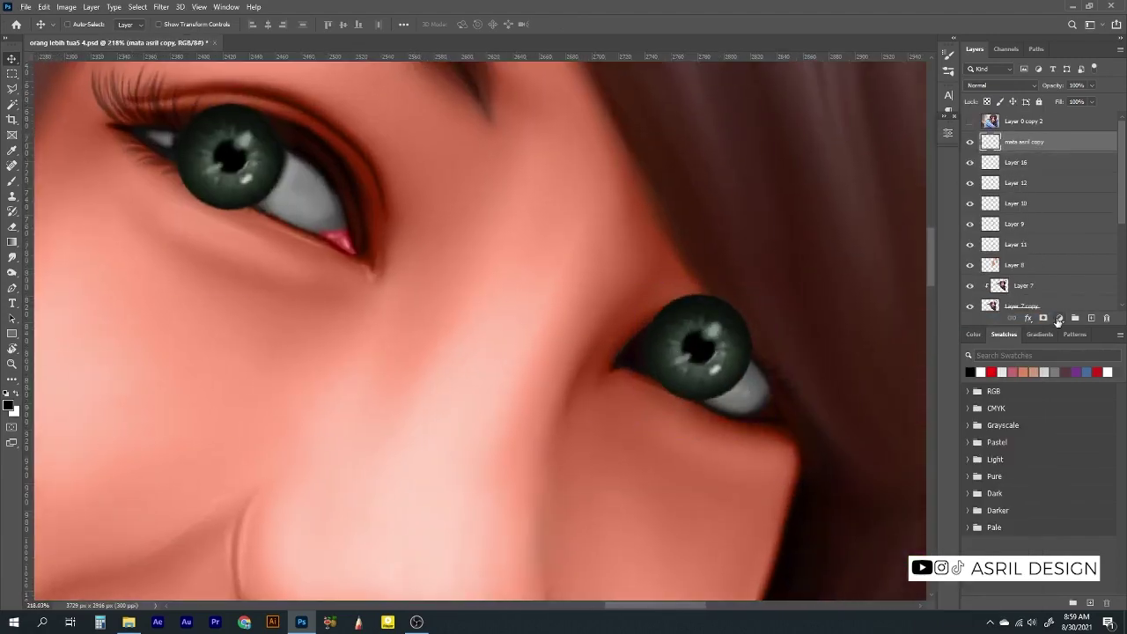
key(b)
right_click(502, 401)
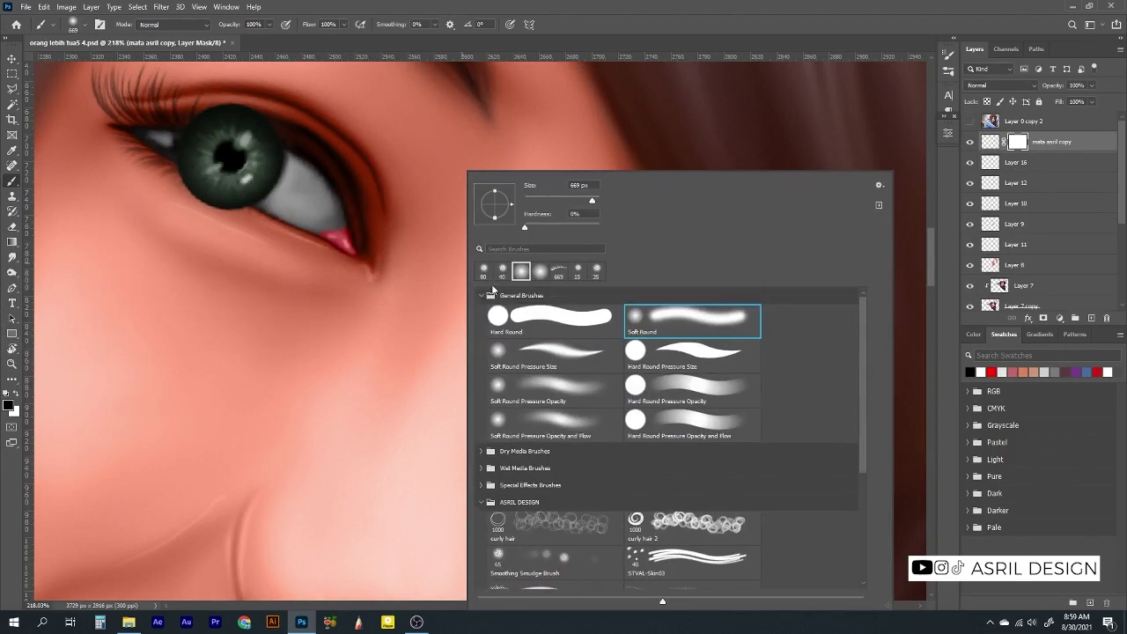
key(Escape)
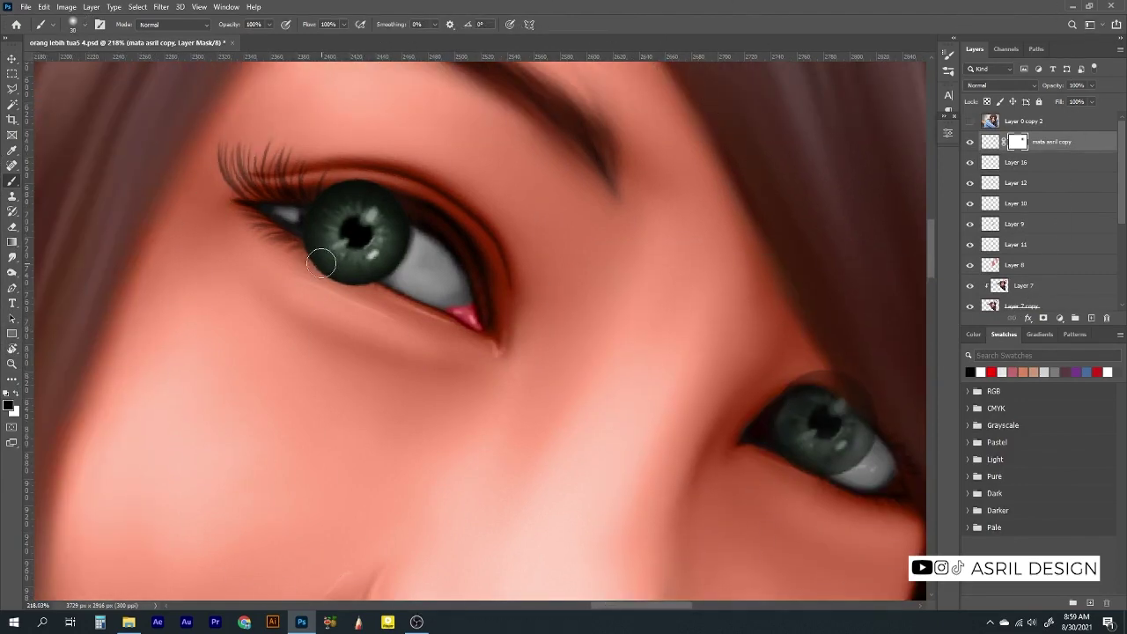
scroll(317, 211, up, 5)
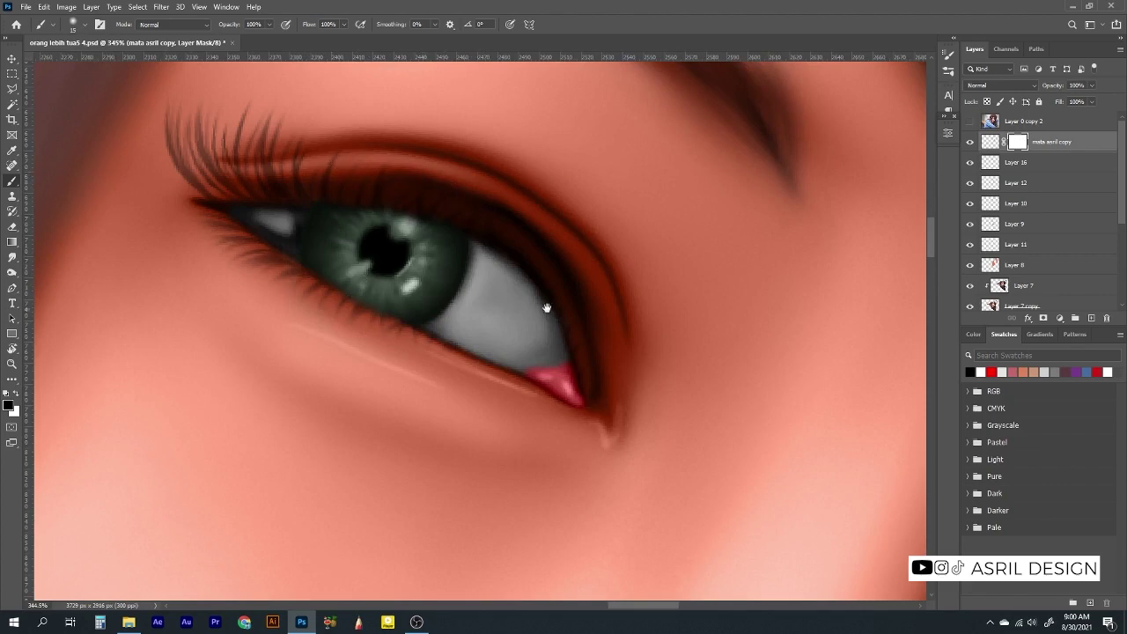
scroll(546, 307, down, 10)
Paint black over the iris tops so they tuck under the eyelids
key(r)
drag(669, 352, 645, 218)
key(b)
mouse_move(638, 216)
mouse_down()
mouse_move(749, 168)
mouse_move(790, 213)
mouse_up()
key(ctrl+0)
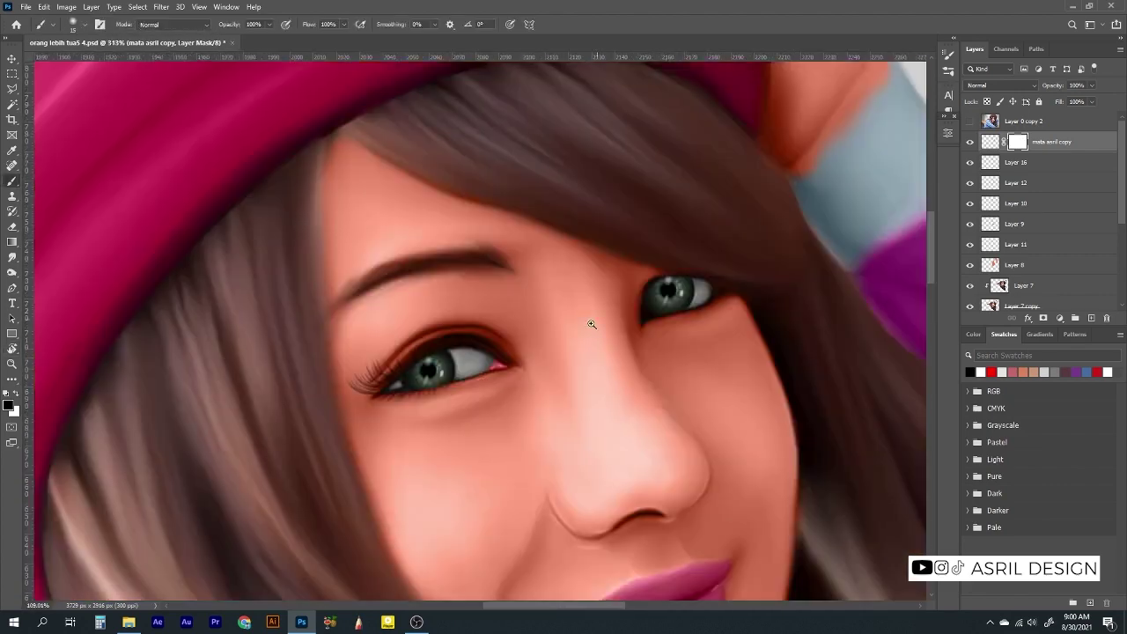
key(x)
alt+scroll(495, 410, up, 5)
key(x)
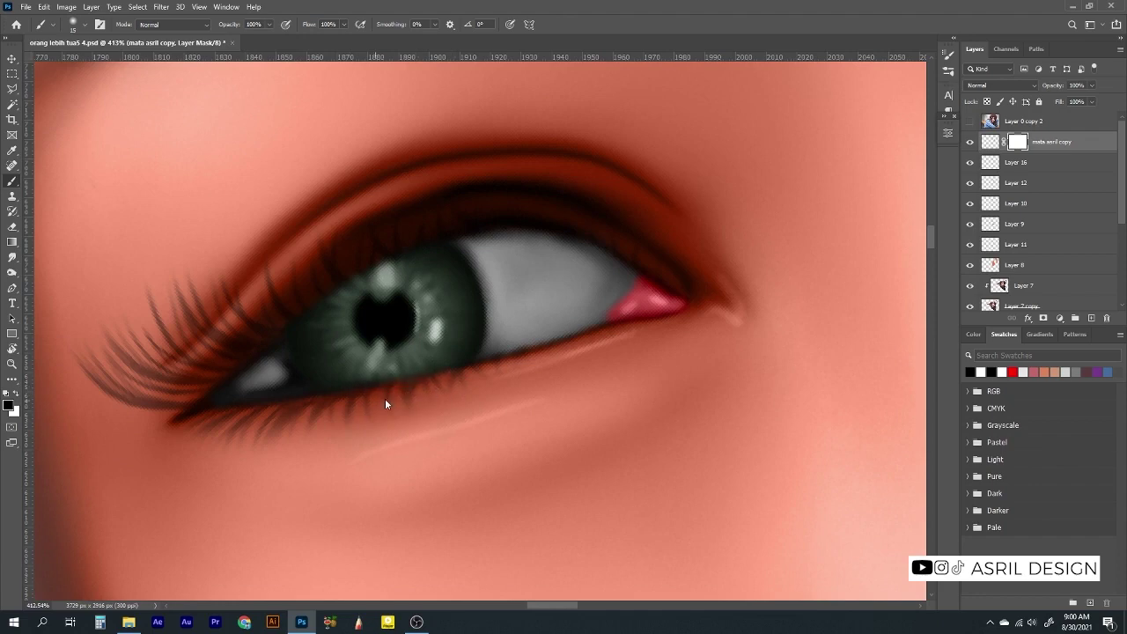
scroll(356, 398, down, 5)
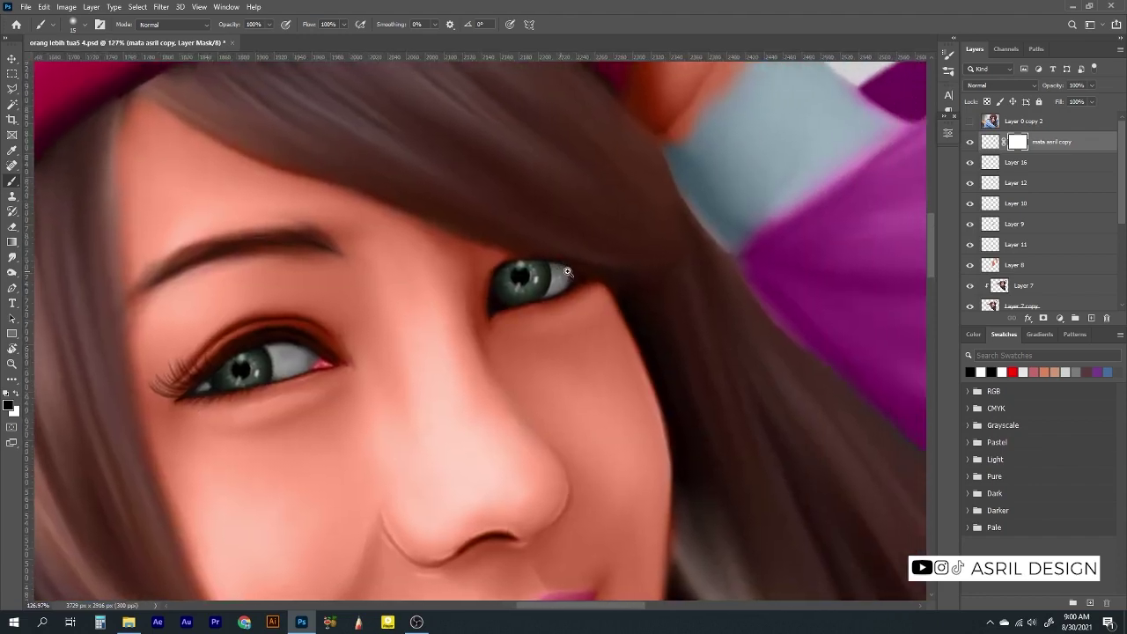
scroll(468, 240, up, 4)
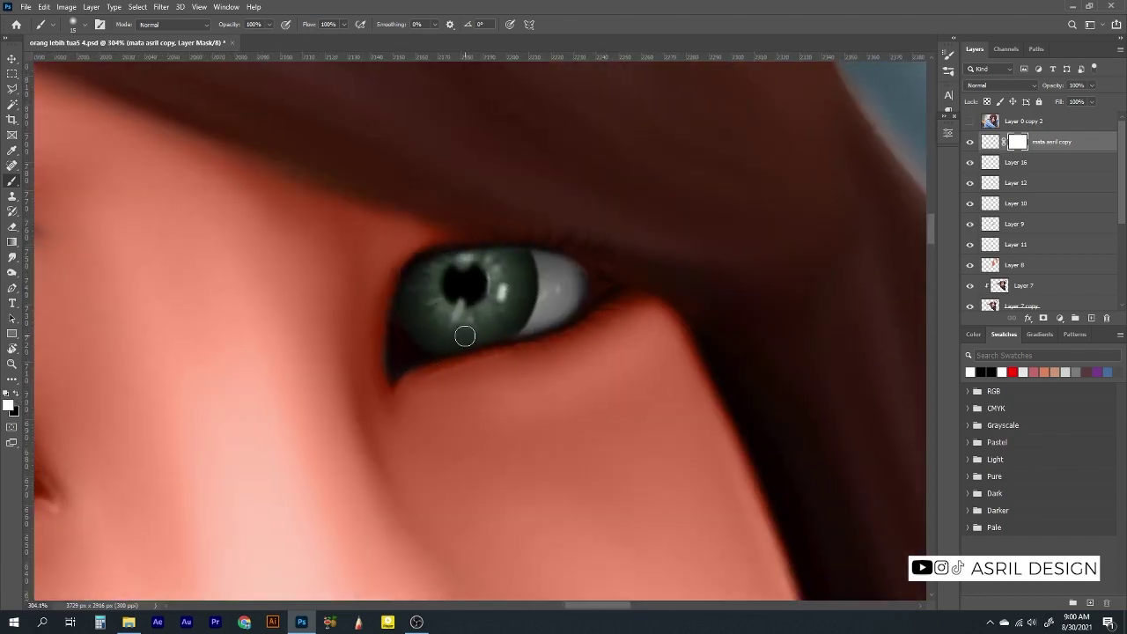
scroll(518, 261, down, 8)
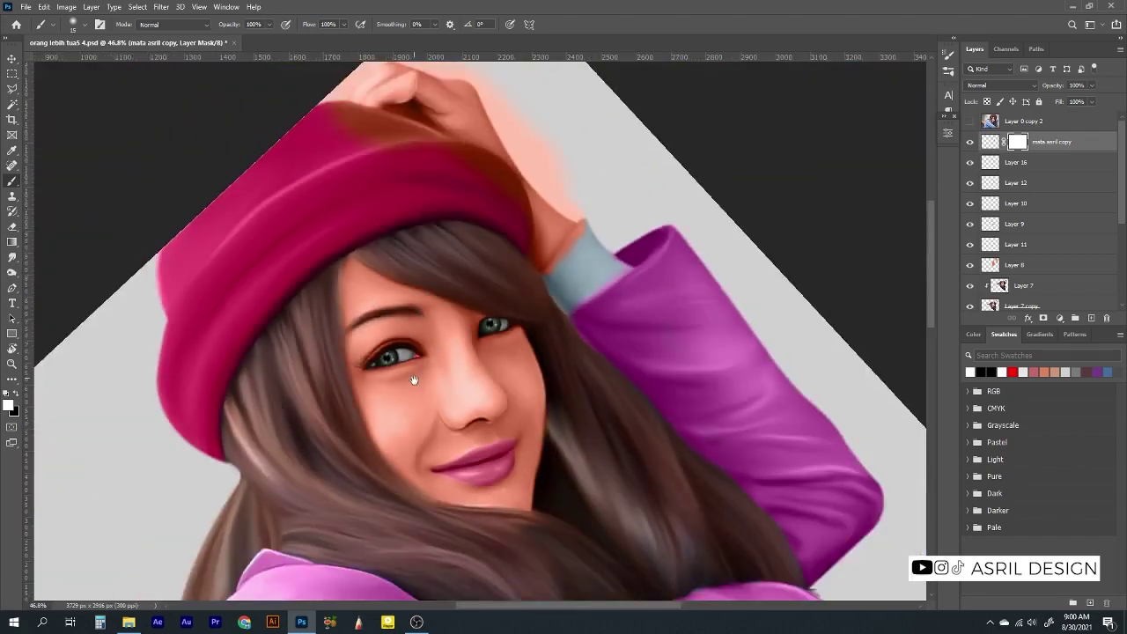
scroll(517, 261, down, 3)
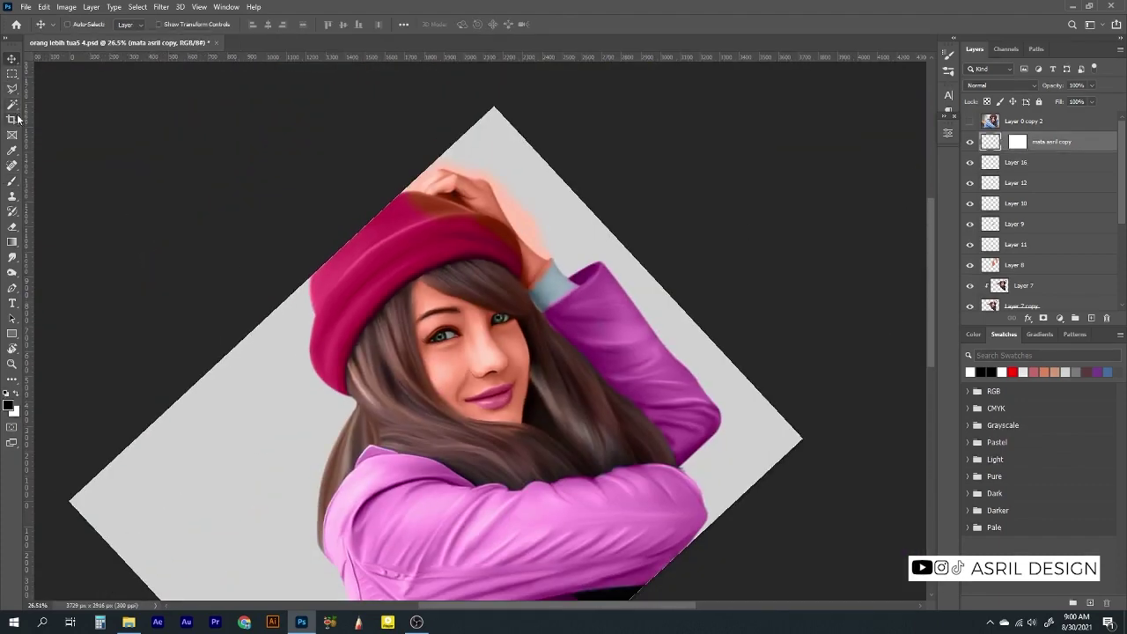
Select a strip around the right eye's iris and squeeze it slightly
key(m)
scroll(505, 310, up, 8)
key(ctrl+t)
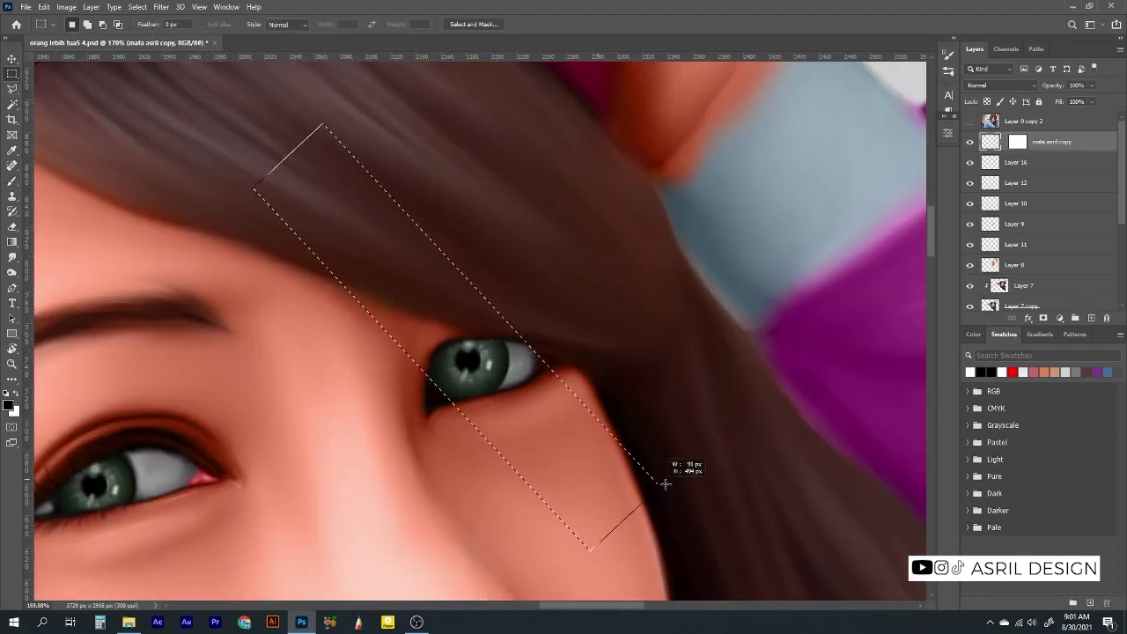
drag(674, 466, 721, 471)
drag(553, 284, 546, 279)
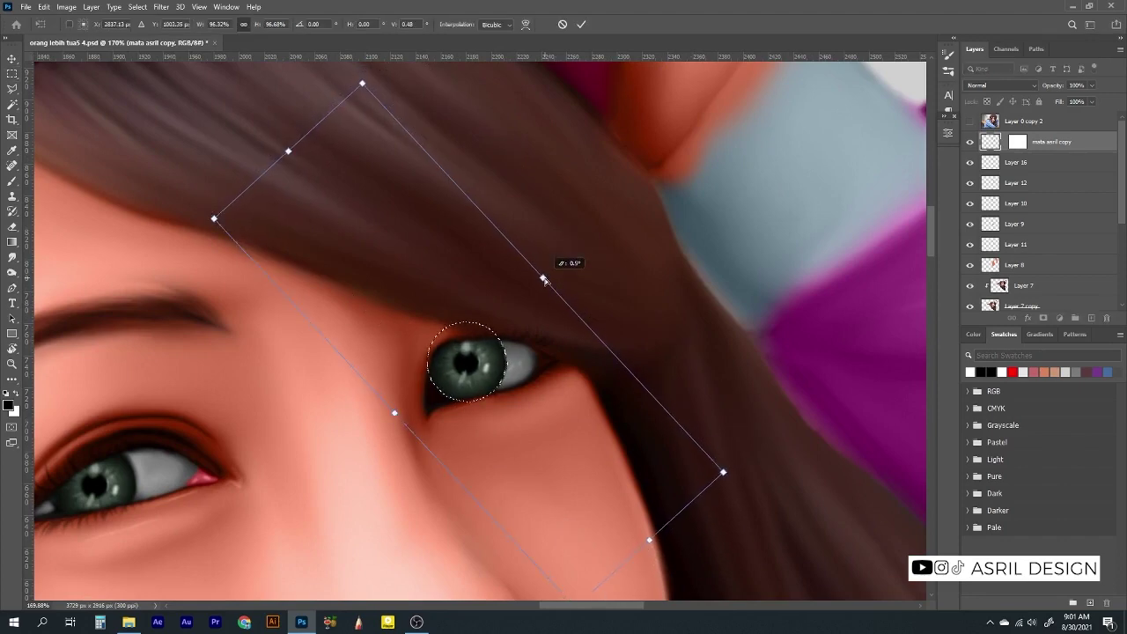
key(Return)
key(ctrl+d)
Drag the mata asril copy layer down below Layer 11
scroll(674, 334, down, 6)
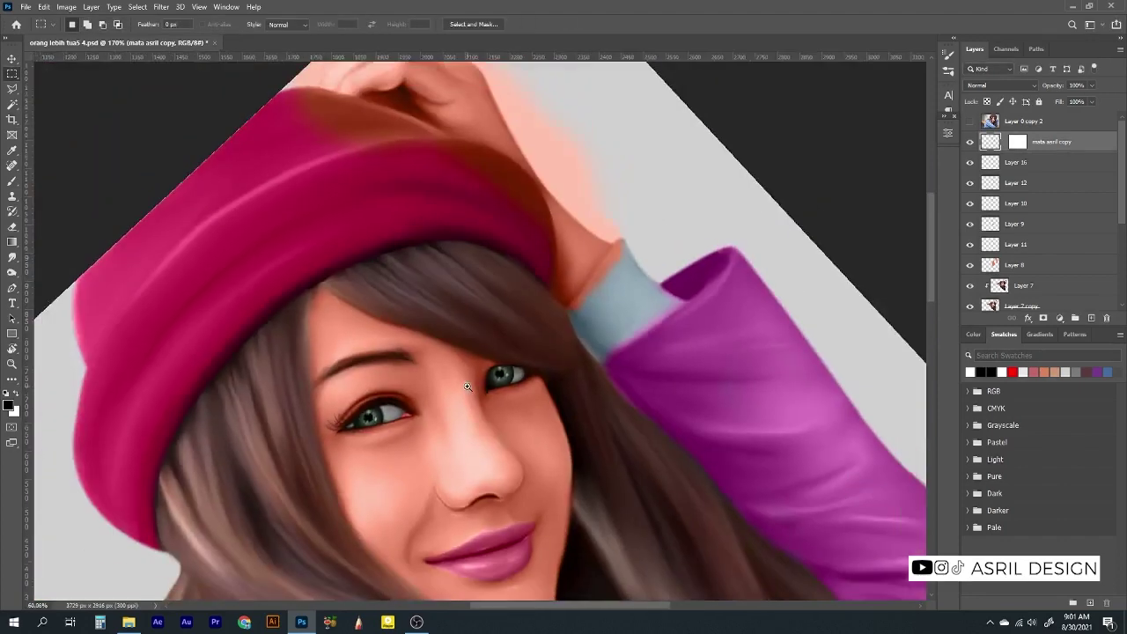
scroll(571, 254, up, 8)
scroll(447, 335, down, 8)
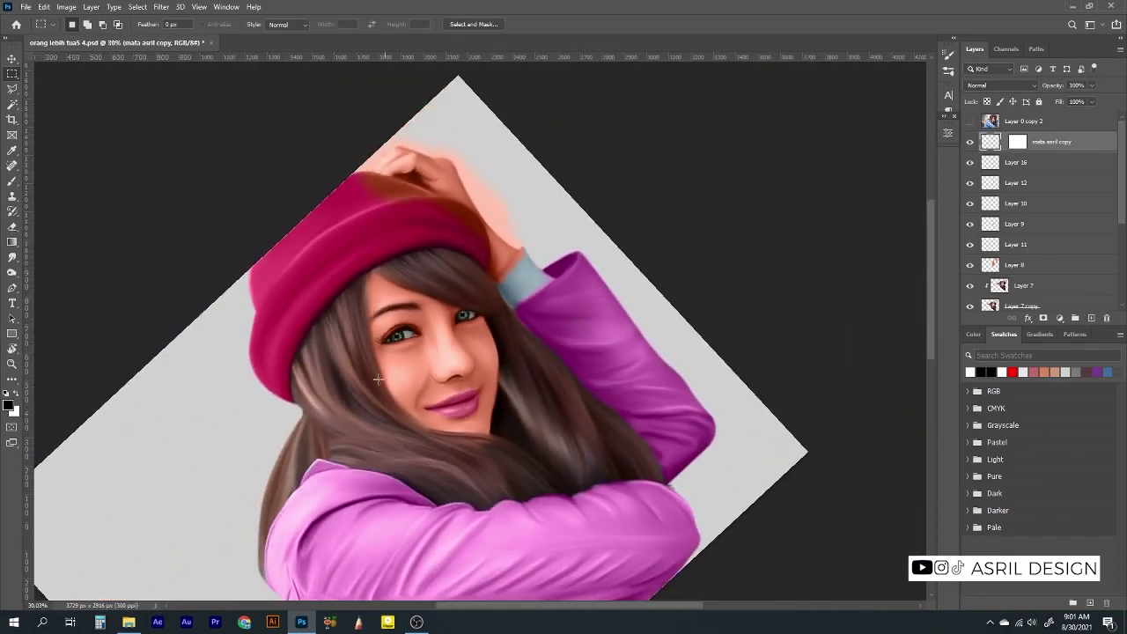
key(v)
mouse_move(1044, 143)
mouse_down()
mouse_move(1048, 255)
mouse_move(1048, 203)
mouse_up()
scroll(449, 339, up, 5)
Shift the eye layer's Cyan/Red balance to +22, then set the Dodge tool to 25% exposure
key(ctrl+b)
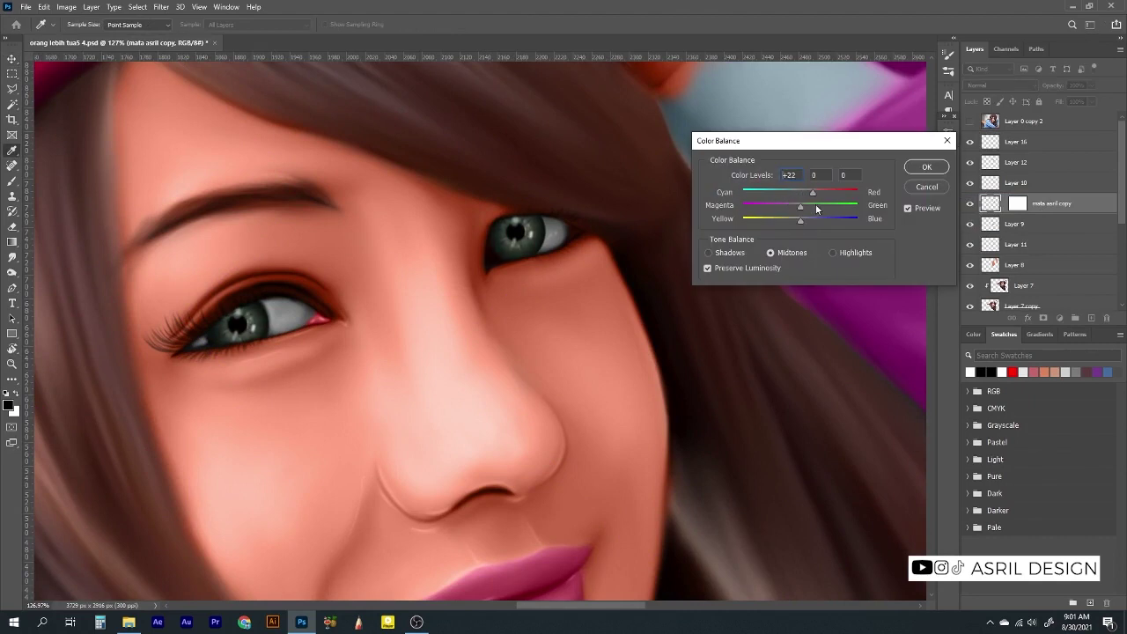
click(939, 173)
key(o)
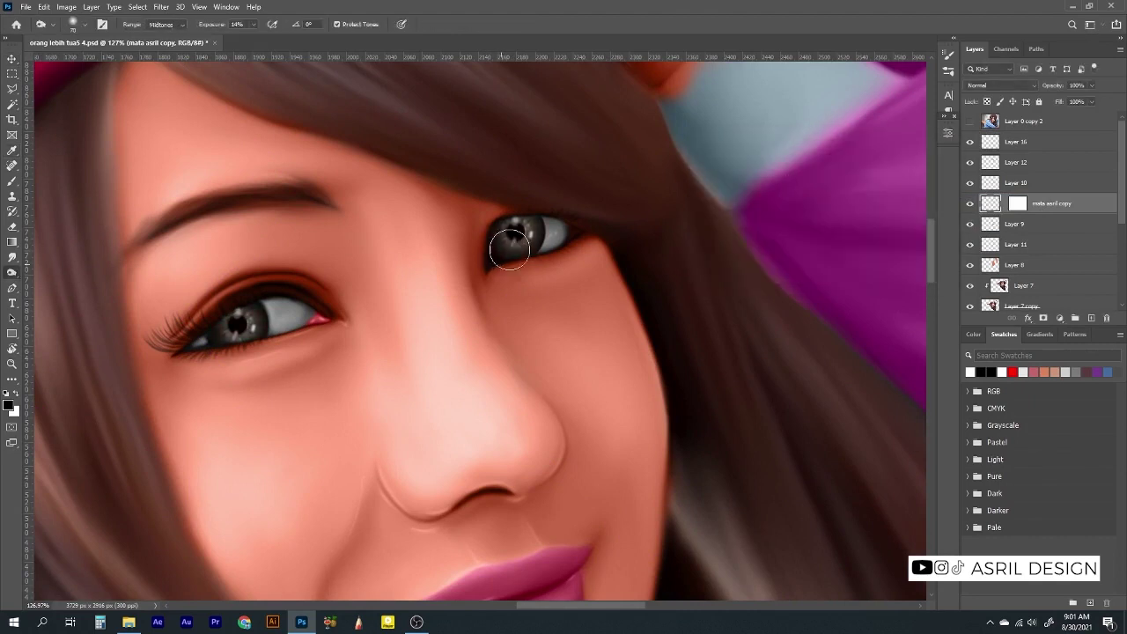
drag(253, 24, 263, 40)
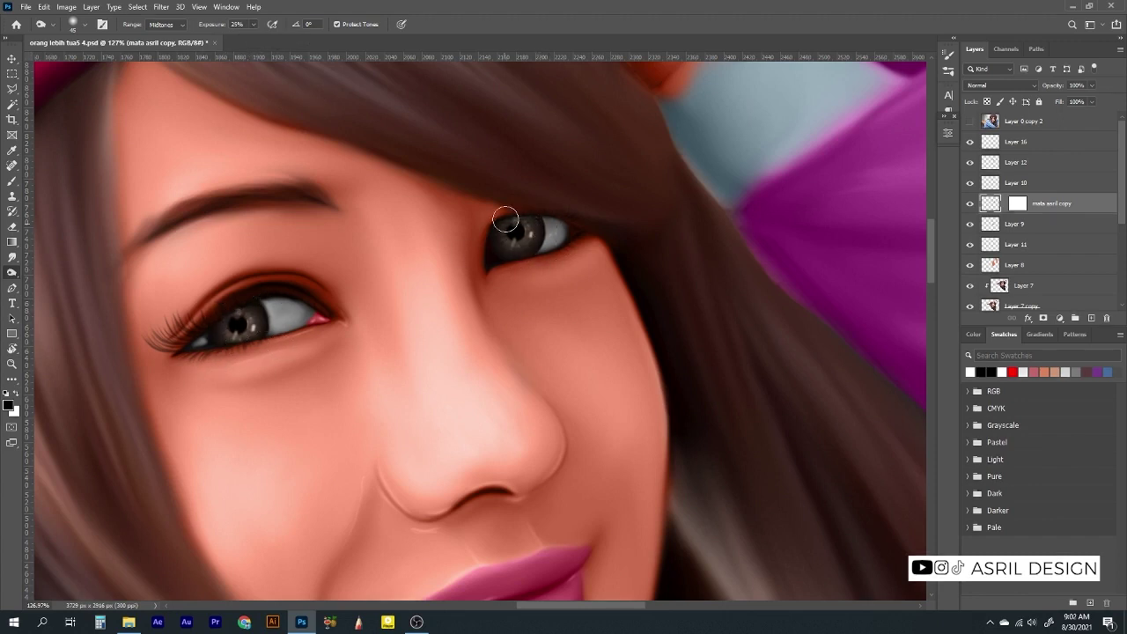
Smudge the left eye's lower-lid shading on Layer 7 with a size 15 brush
click(1023, 286)
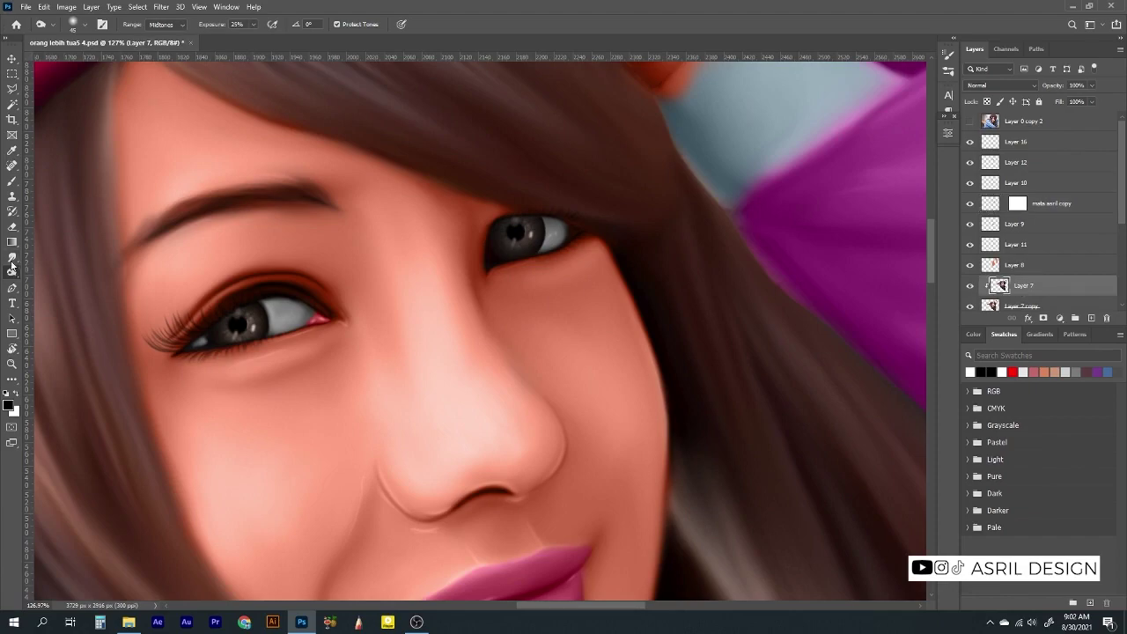
click(11, 256)
scroll(211, 348, up, 5)
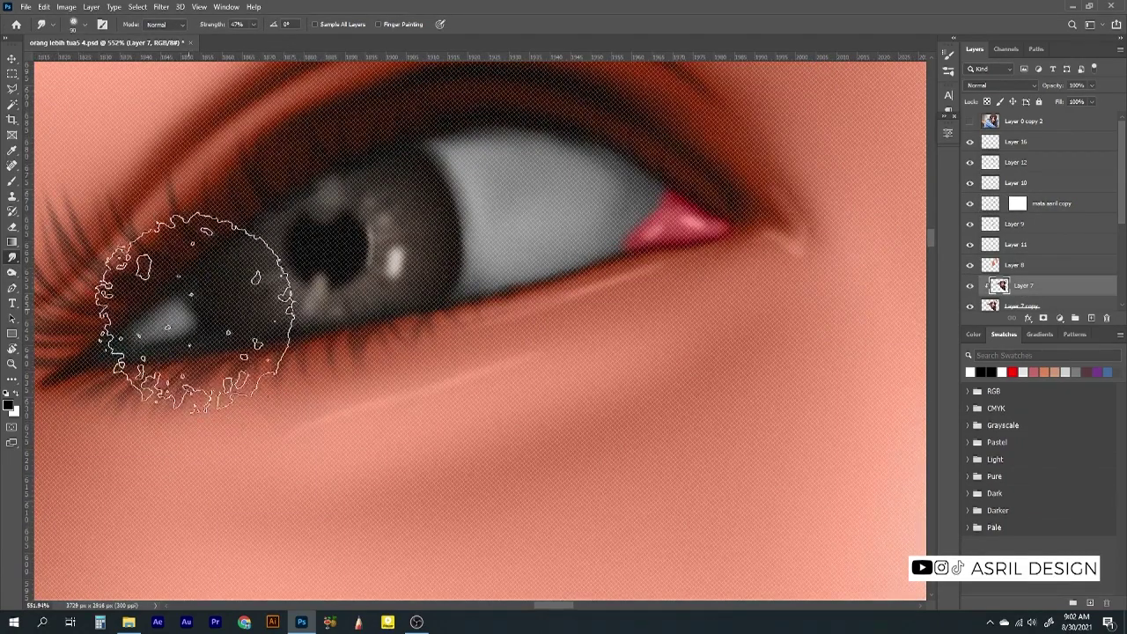
key(bracketleft)
key(bracketleft)
key(bracketleft)
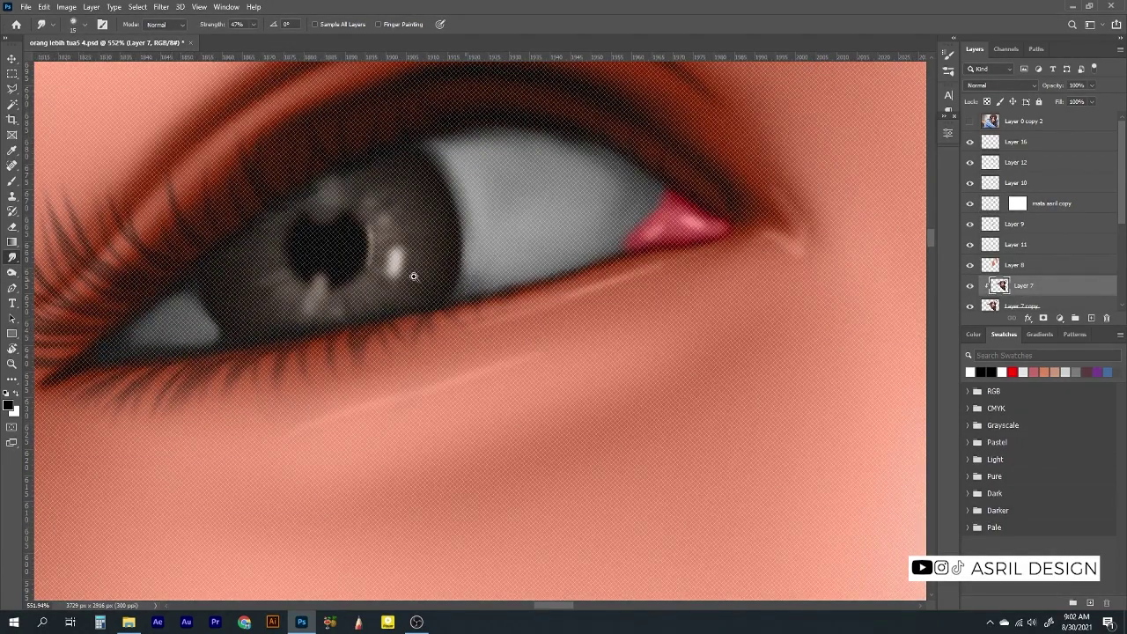
scroll(192, 305, down, 5)
scroll(192, 306, down, 5)
click(969, 121)
click(970, 121)
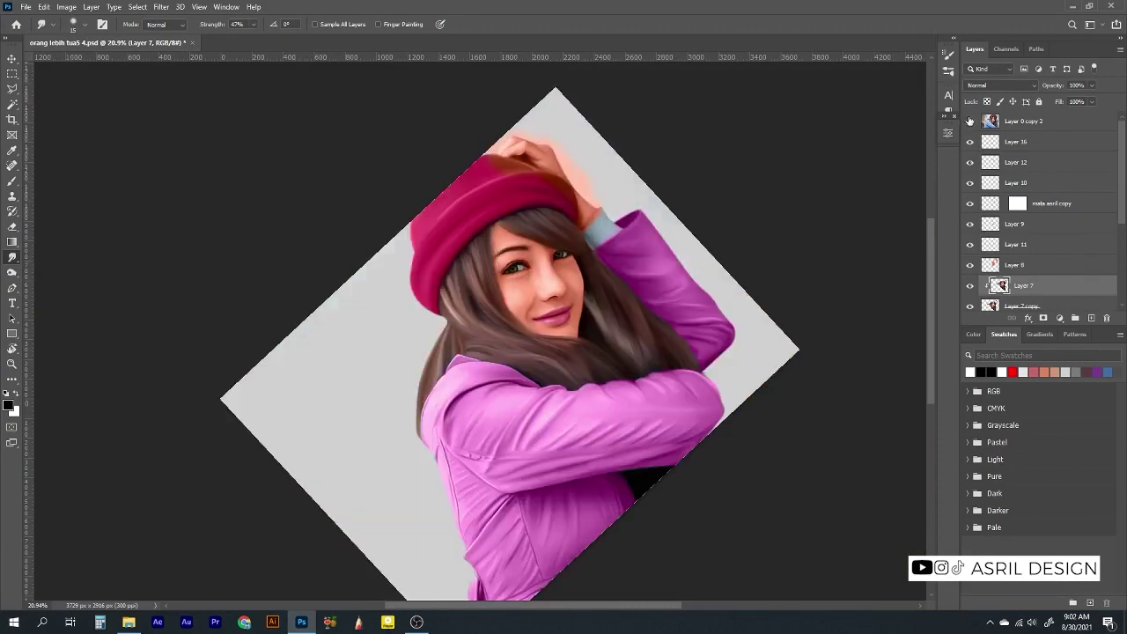
scroll(710, 214, up, 3)
scroll(542, 299, down, 3)
scroll(624, 298, up, 3)
Clip Layers 16, 9, 11 and 8 to the layers beneath them
click(1021, 142)
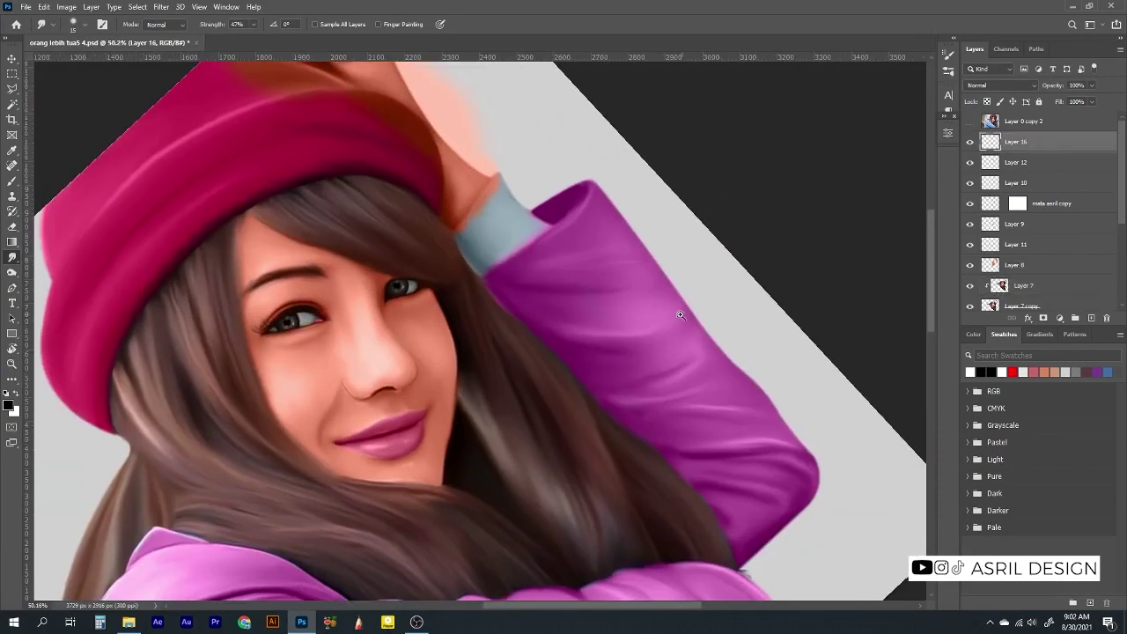
key(ctrl+0)
key(ctrl+alt+g)
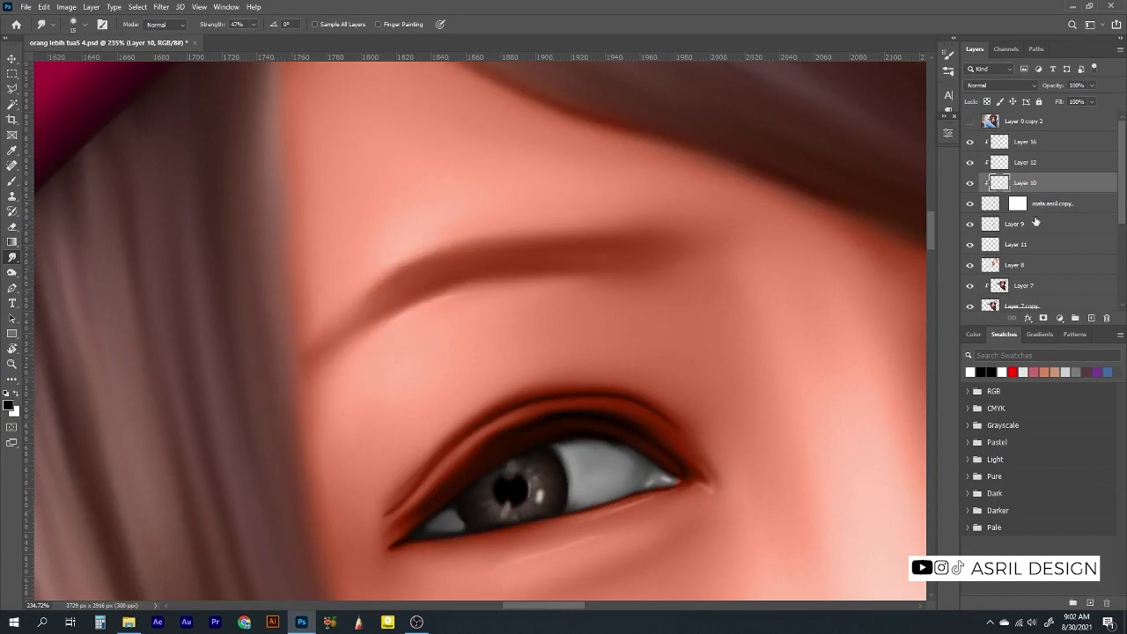
click(1035, 205)
alt+click(1035, 229)
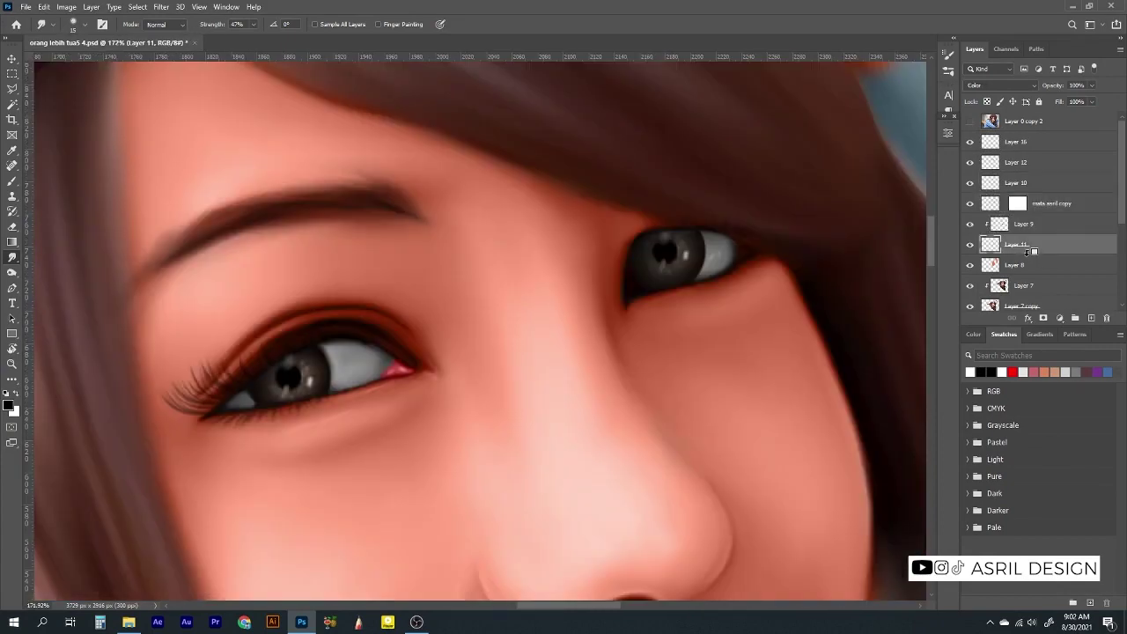
alt+click(1034, 249)
alt+click(1034, 269)
scroll(476, 334, down, 5)
key(r)
drag(669, 370, 726, 431)
key(Escape)
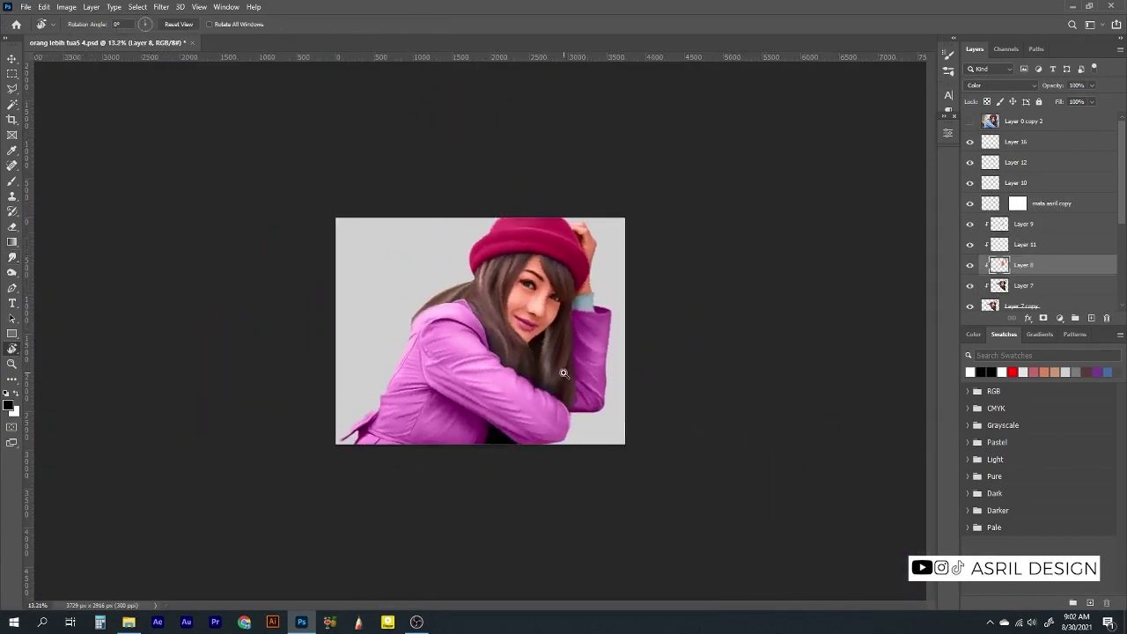
scroll(531, 306, up, 4)
scroll(531, 305, up, 1)
Lighten a hair strand under the beanie with a 150 px dodge brush on Layer 7
key(o)
key(alt+bracketleft)
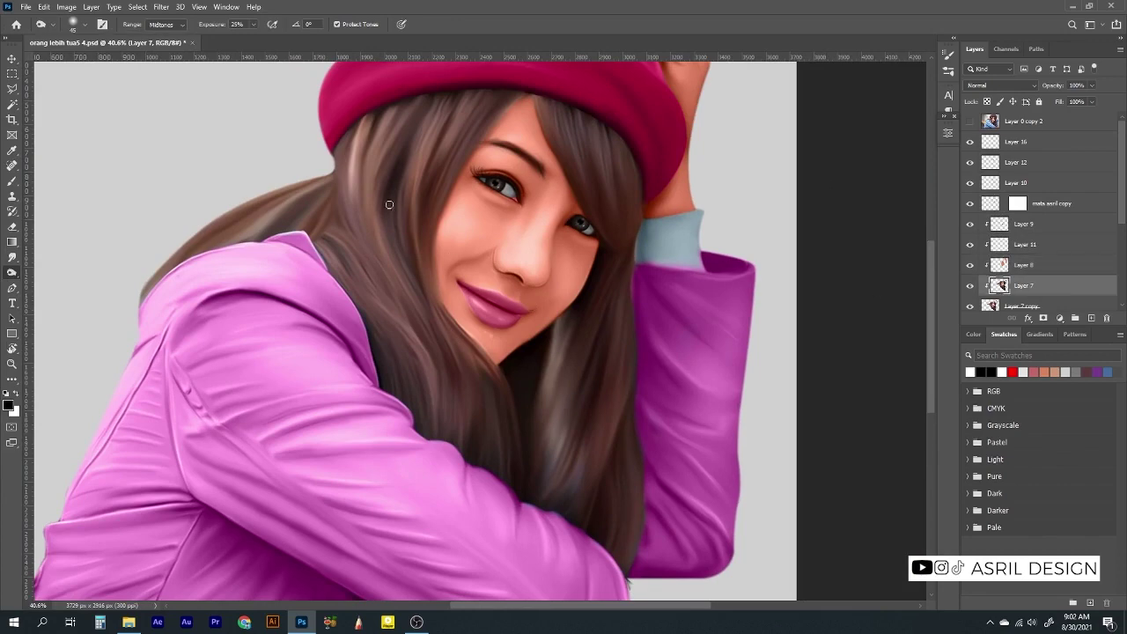
key(bracketright)
key(bracketright)
key(bracketright)
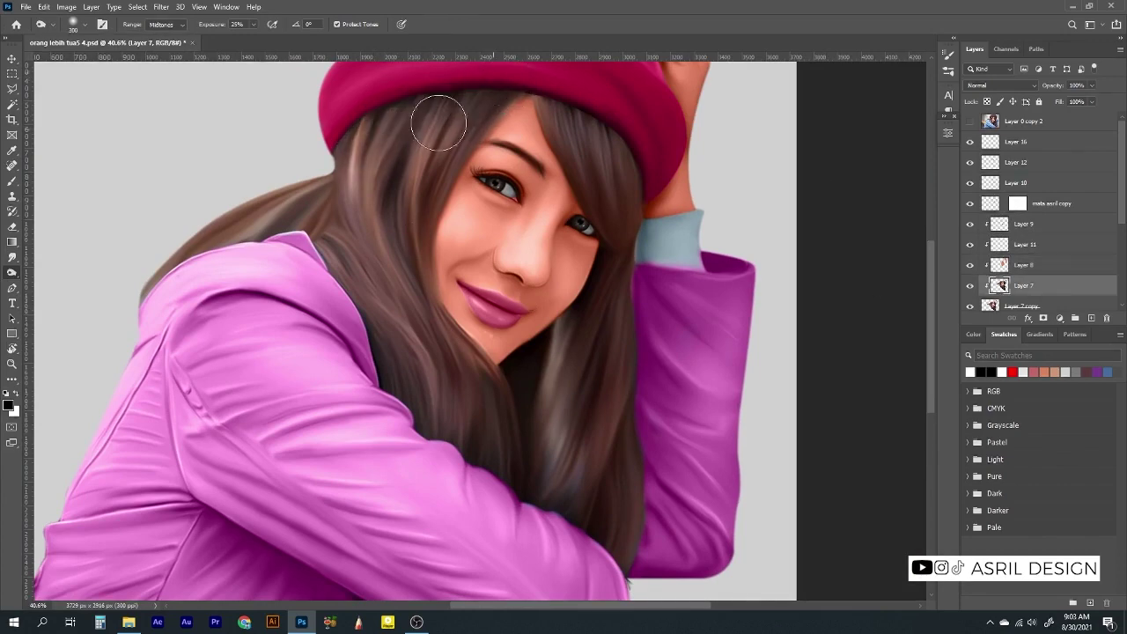
key(bracketleft)
key(bracketleft)
key(bracketleft)
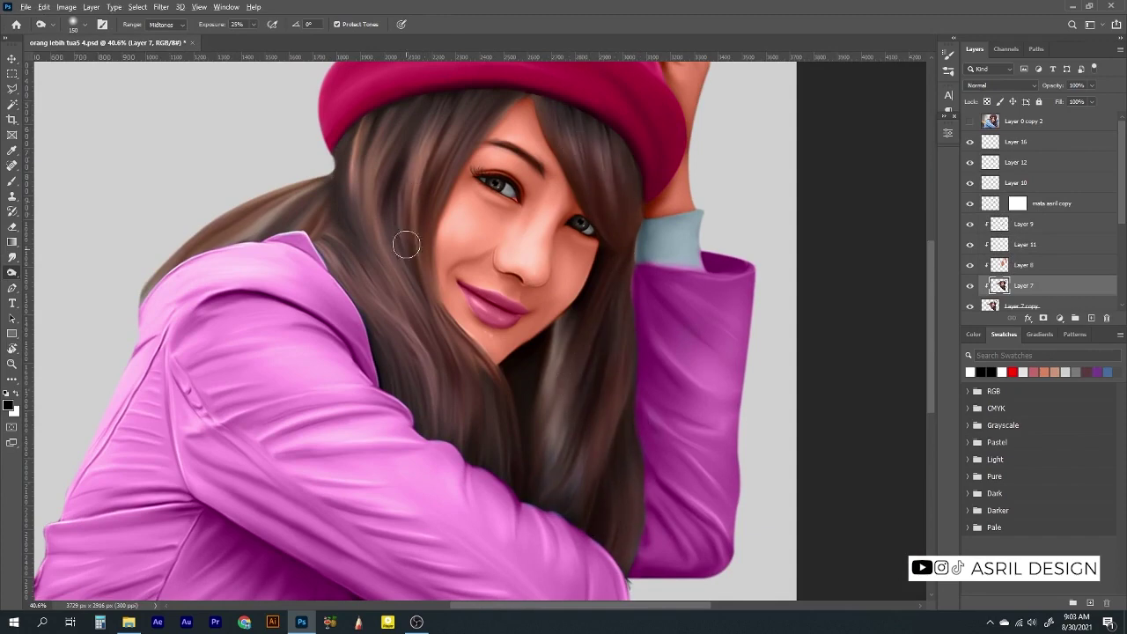
drag(420, 145, 367, 219)
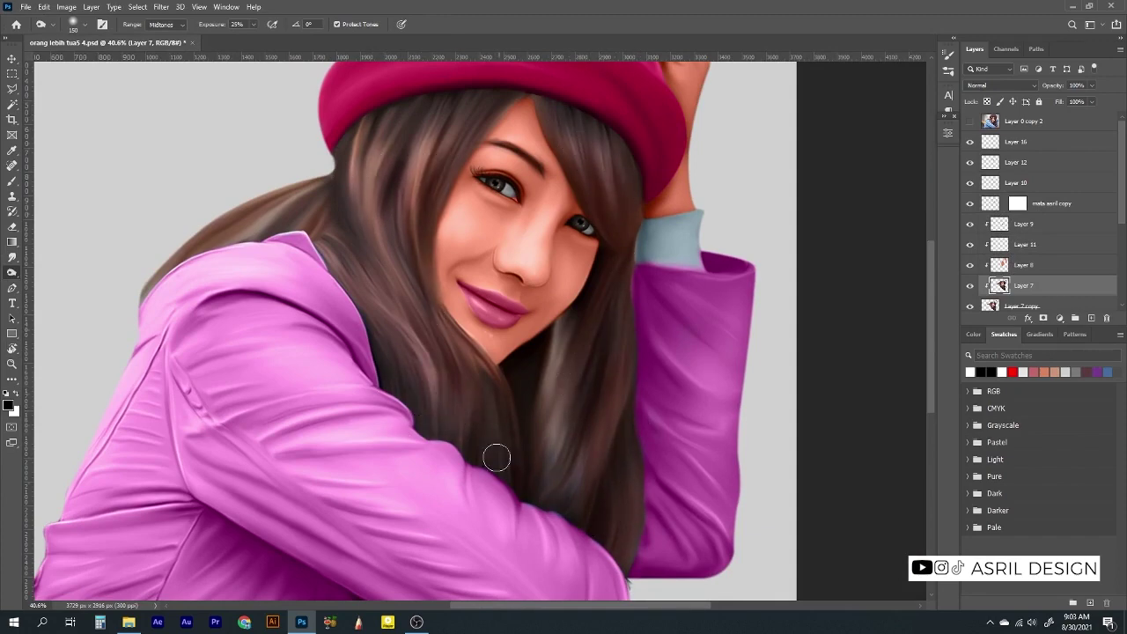
click(11, 256)
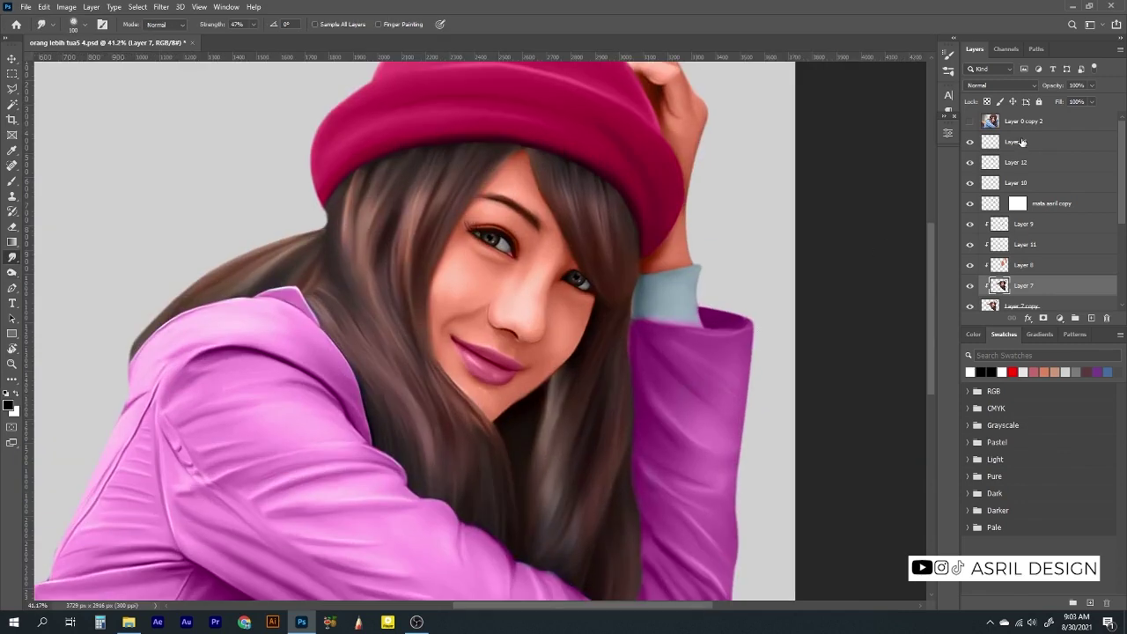
Set Layer 4's midtone colour balance to -67, 0, -68
click(1015, 142)
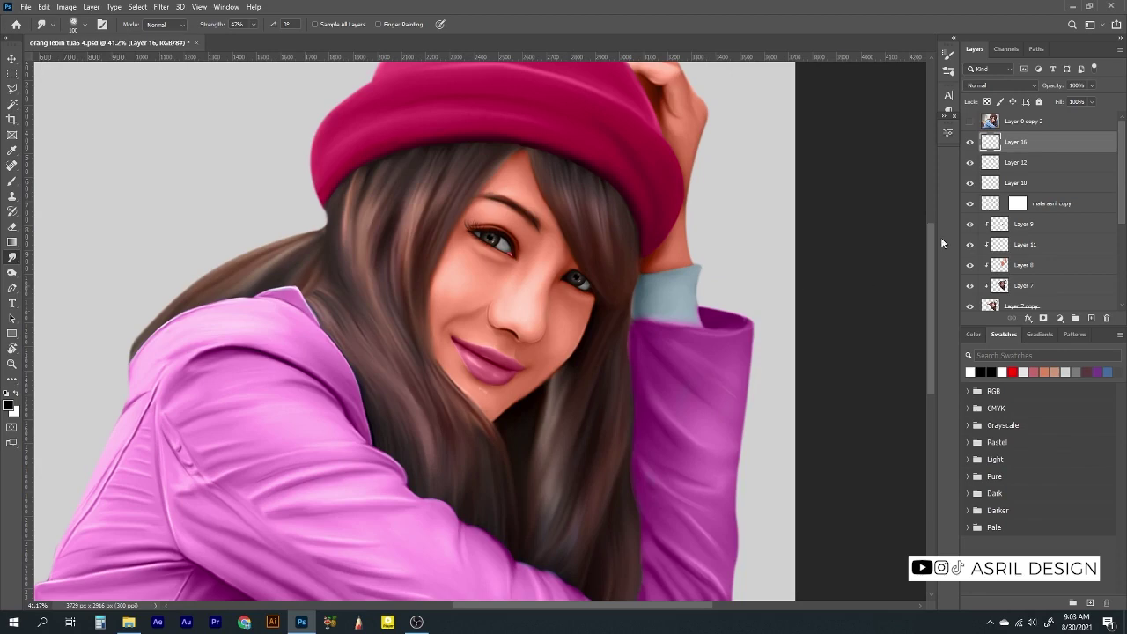
ctrl+click(650, 180)
key(ctrl+b)
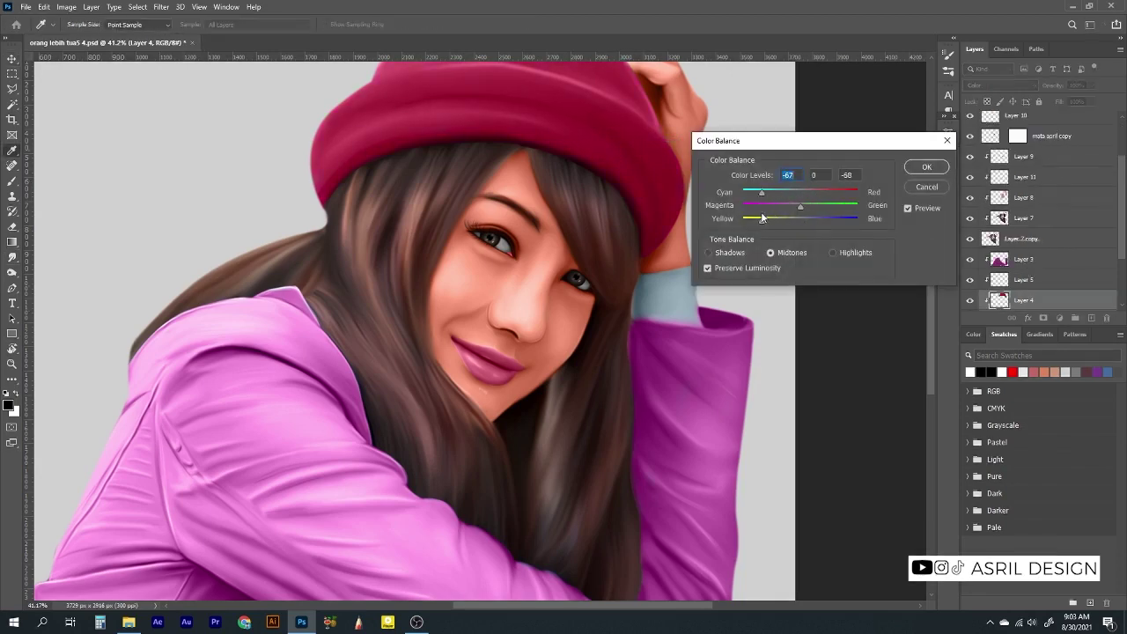
key(Return)
key(v)
scroll(480, 331, down, 3)
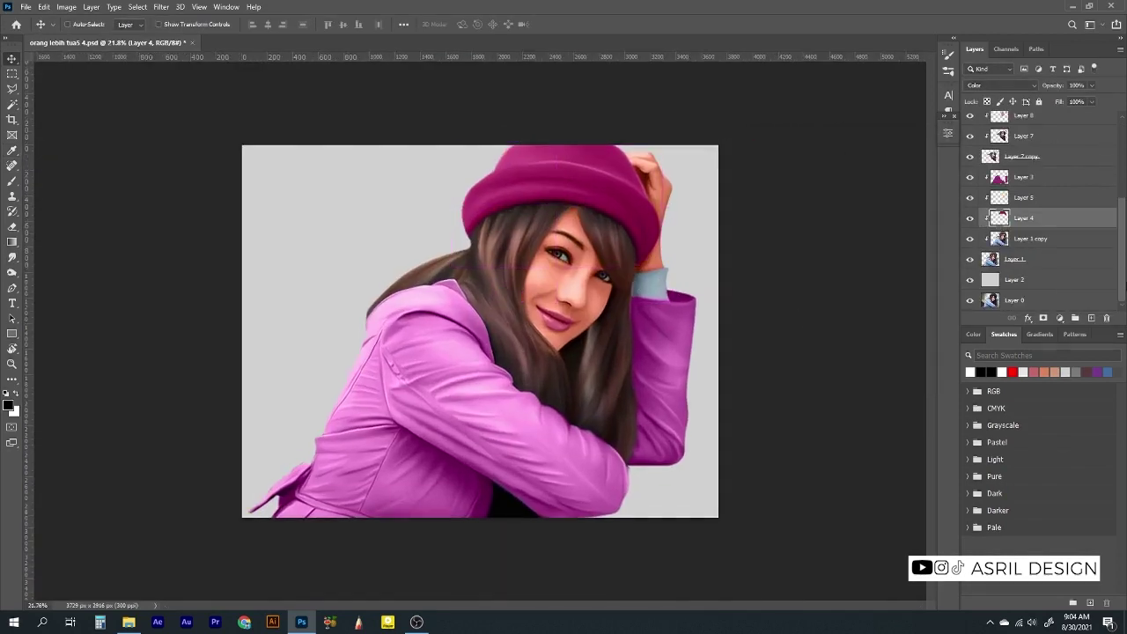
Trace the table edge with the Pen tool and turn the path into a selection
scroll(1122, 258, up, 5)
key(p)
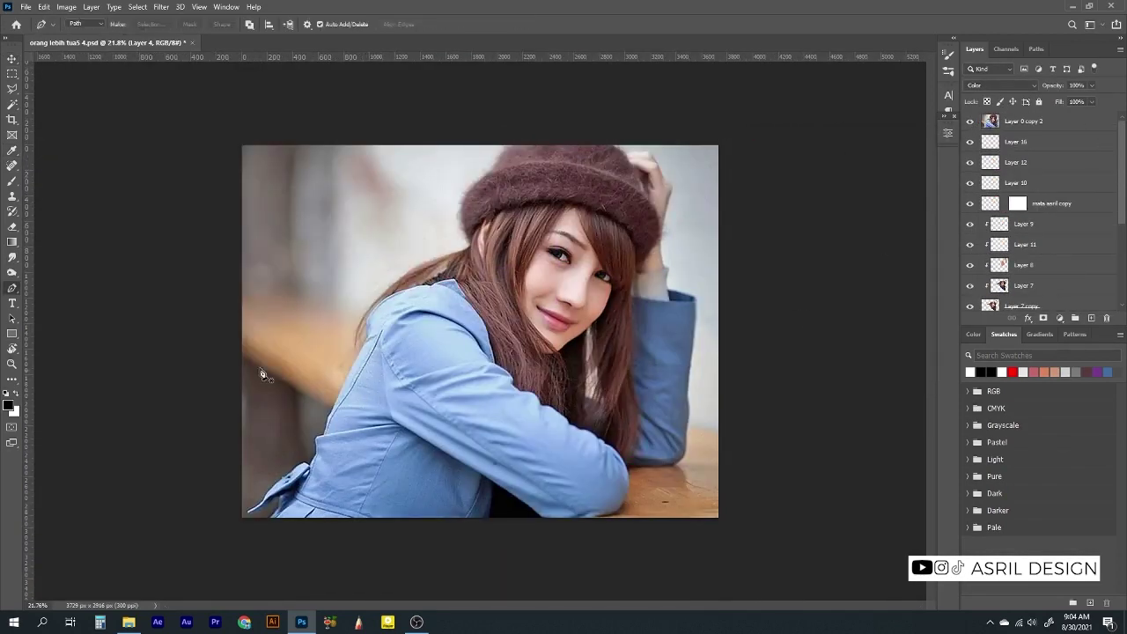
right_click(324, 388)
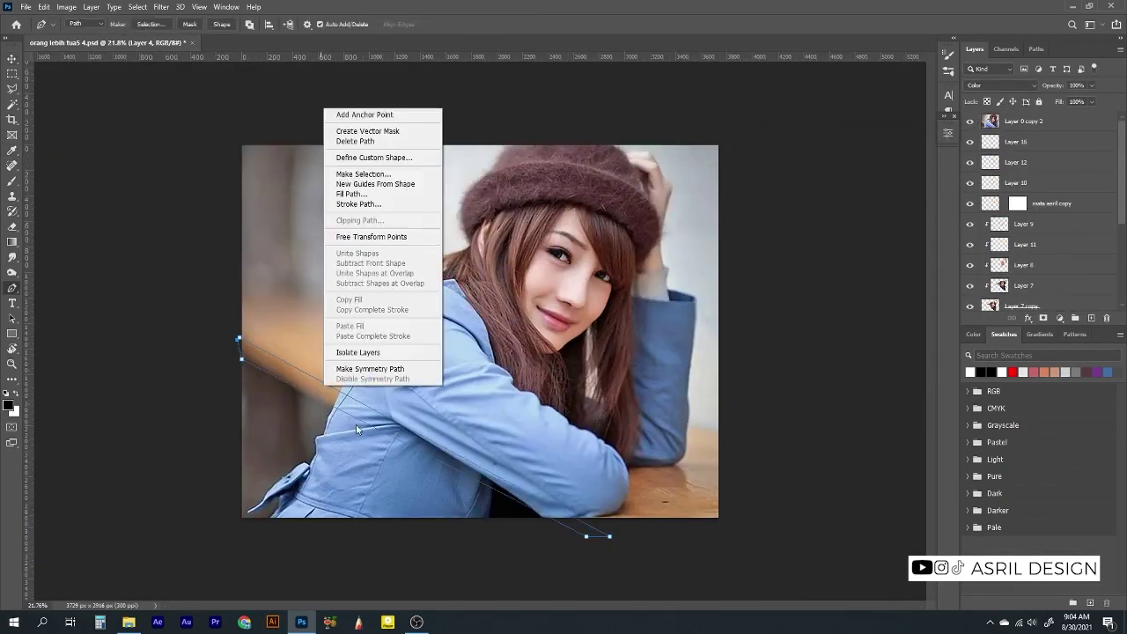
click(370, 173)
key(Return)
Pick brown #7c5837, add a new layer above Layer 2, and show the reference photo
click(7, 404)
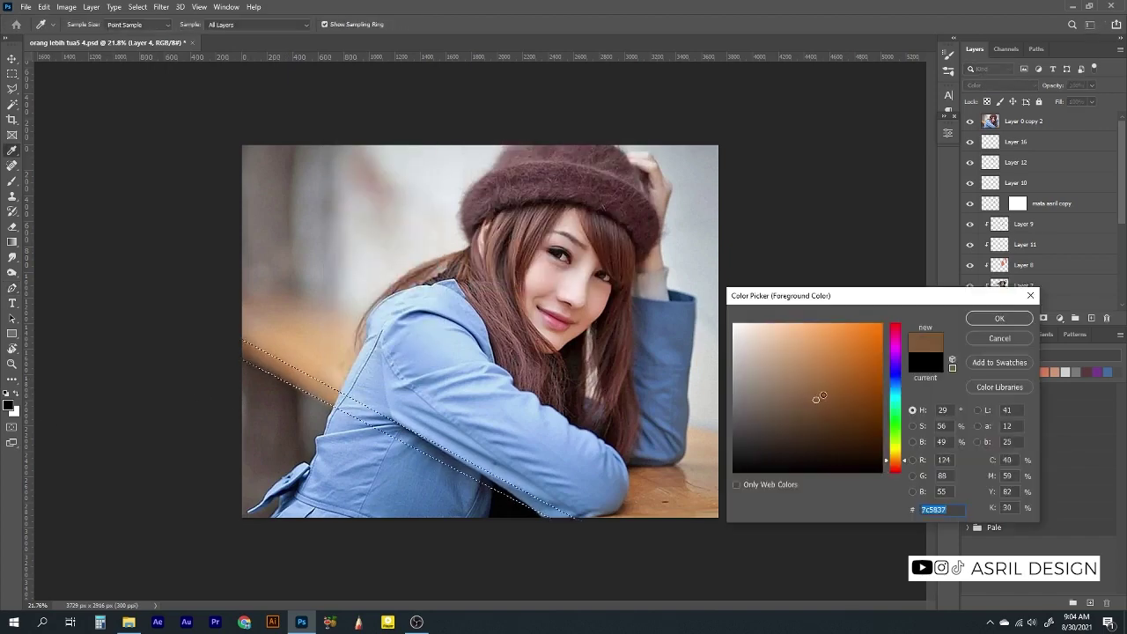
click(1003, 317)
scroll(1039, 220, down, 5)
click(1021, 279)
key(ctrl+shift+alt+n)
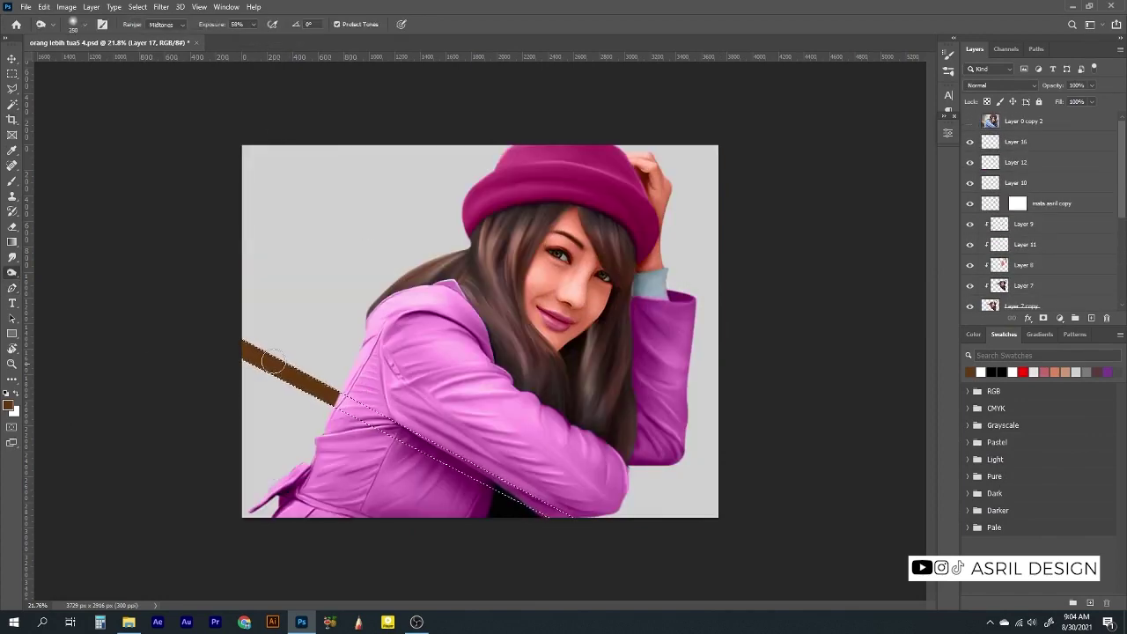
key(bracketright)
key(bracketright)
key(bracketright)
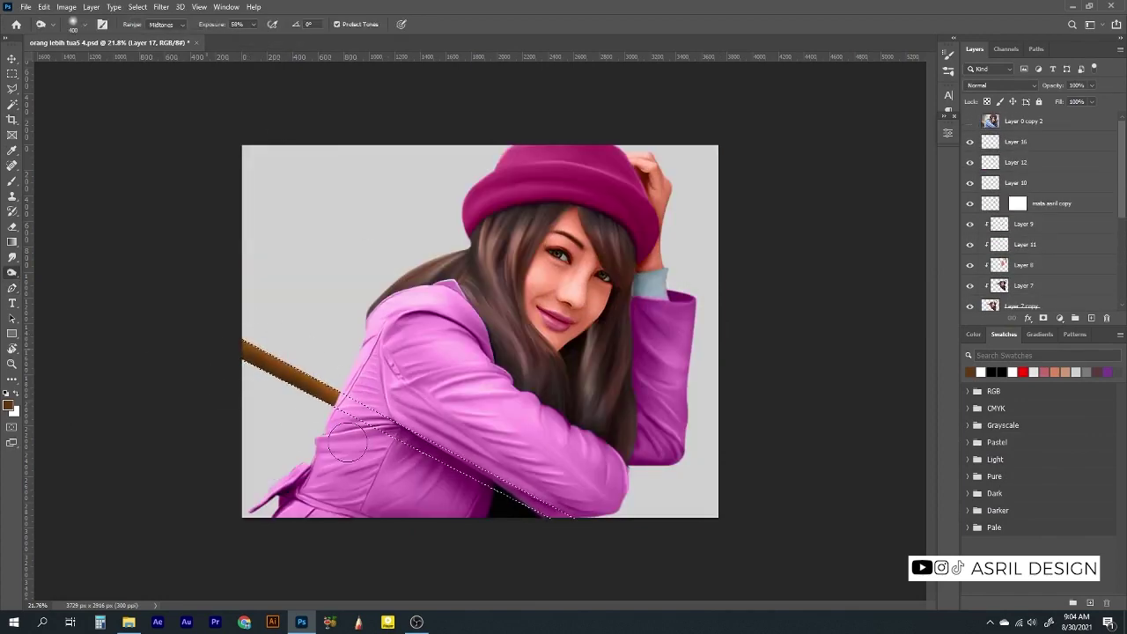
click(970, 121)
Trace a closed pen path around the tabletop area behind the girl
key(p)
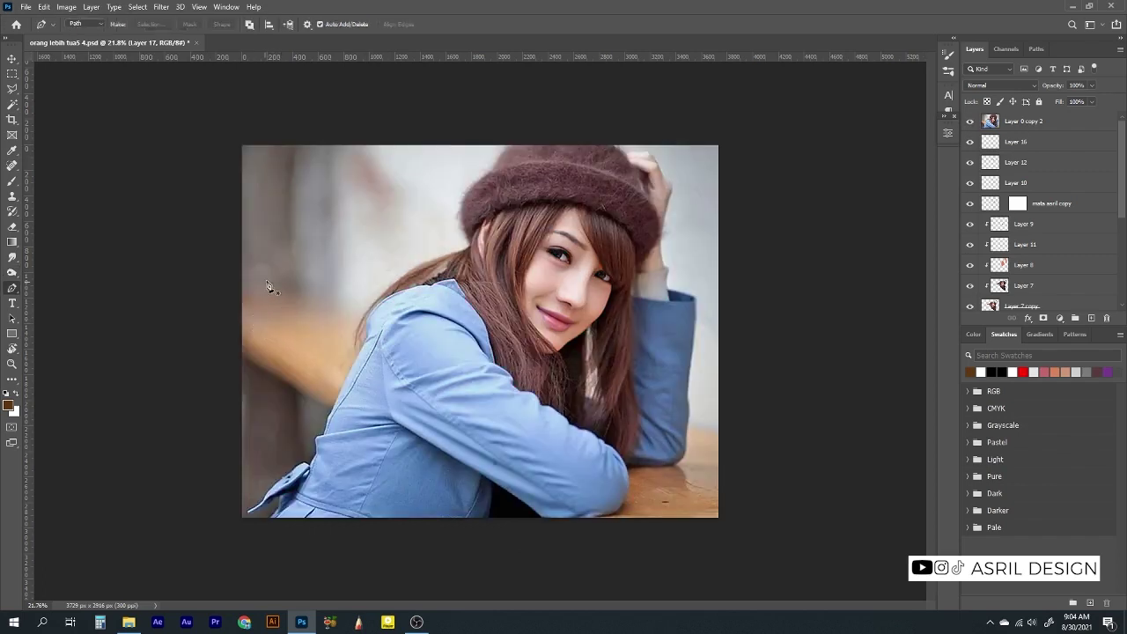
click(741, 443)
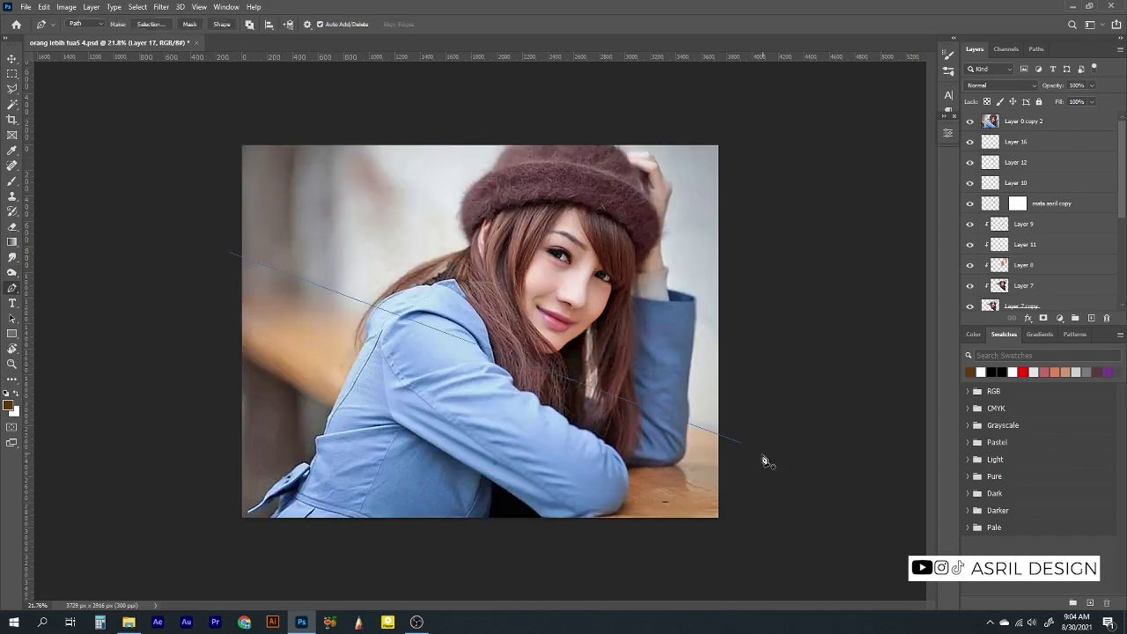
click(229, 269)
click(702, 529)
click(741, 544)
click(741, 443)
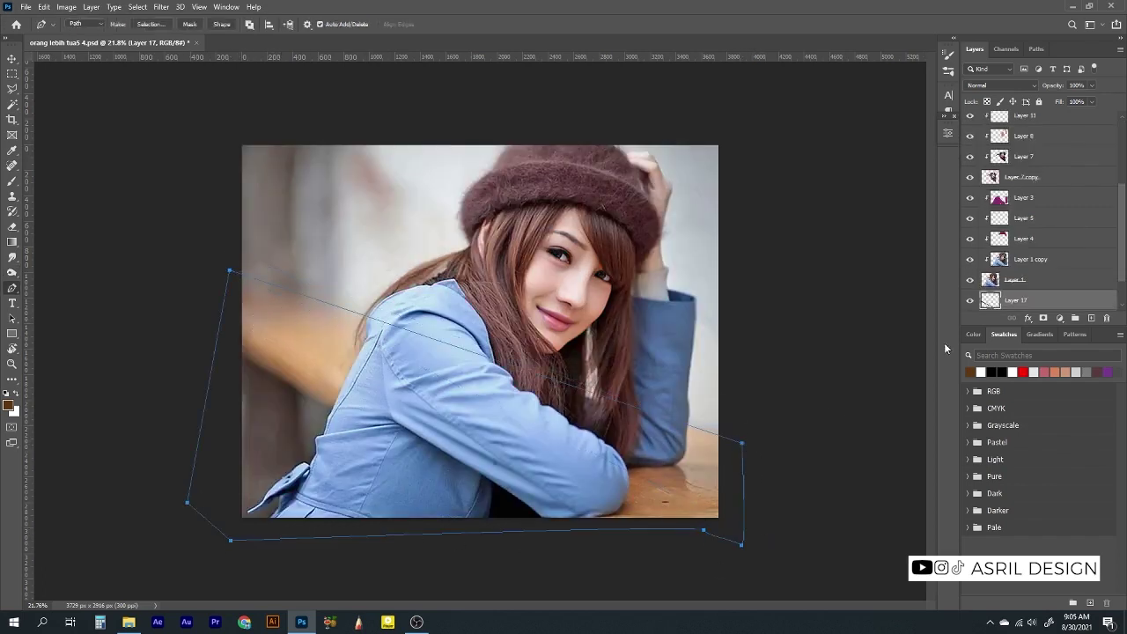
scroll(1109, 292, down, 2)
key(ctrl+z)
key(ctrl+z)
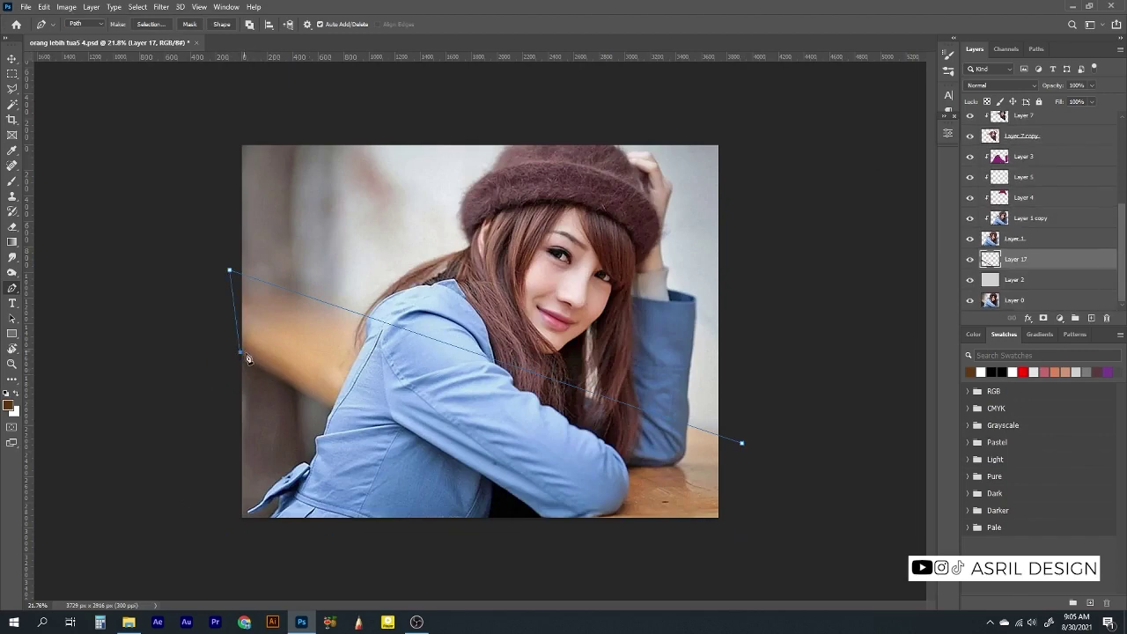
Turn the path into a selection, add Layer 18 for the wooden bar, and hide the reference photo
right_click(801, 409)
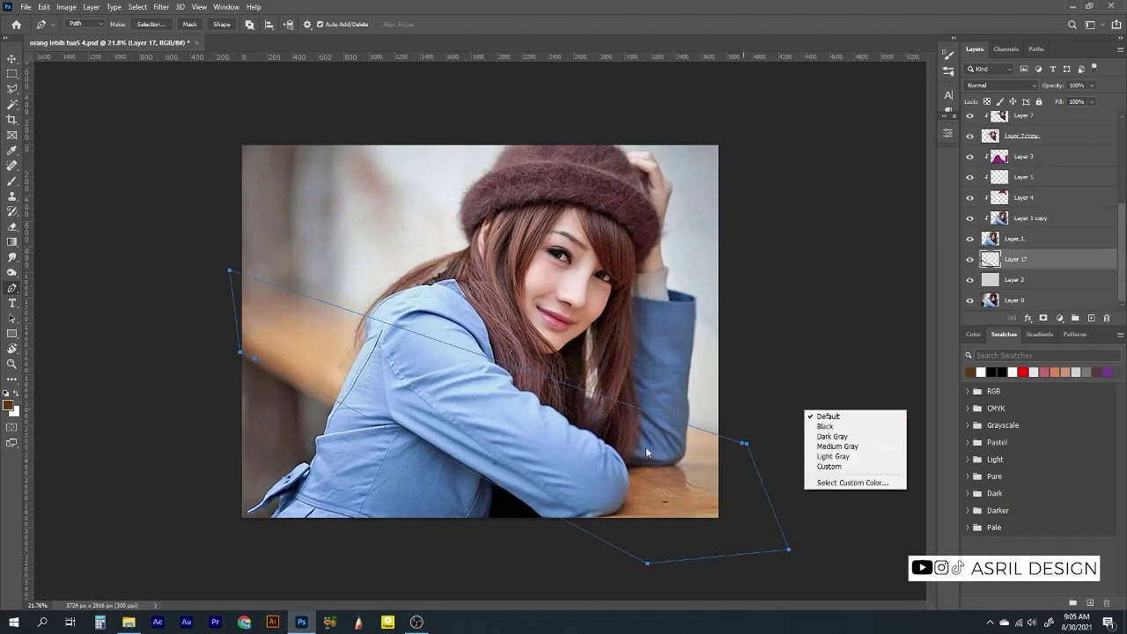
right_click(604, 198)
click(634, 282)
key(Return)
ctrl+click(1090, 318)
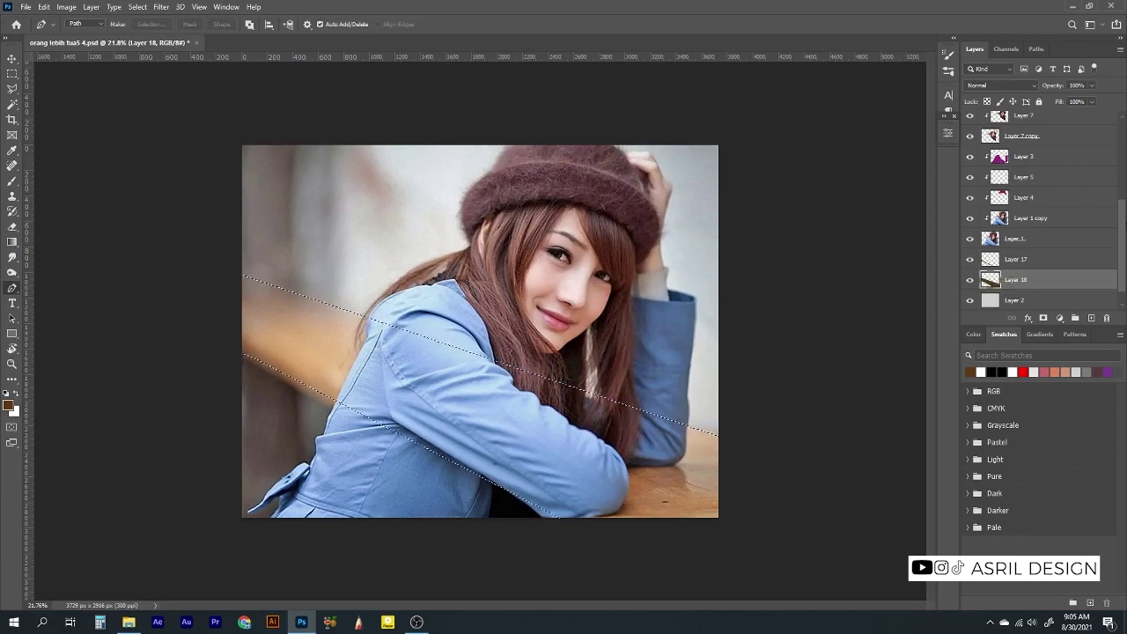
scroll(1038, 220, up, 5)
click(969, 121)
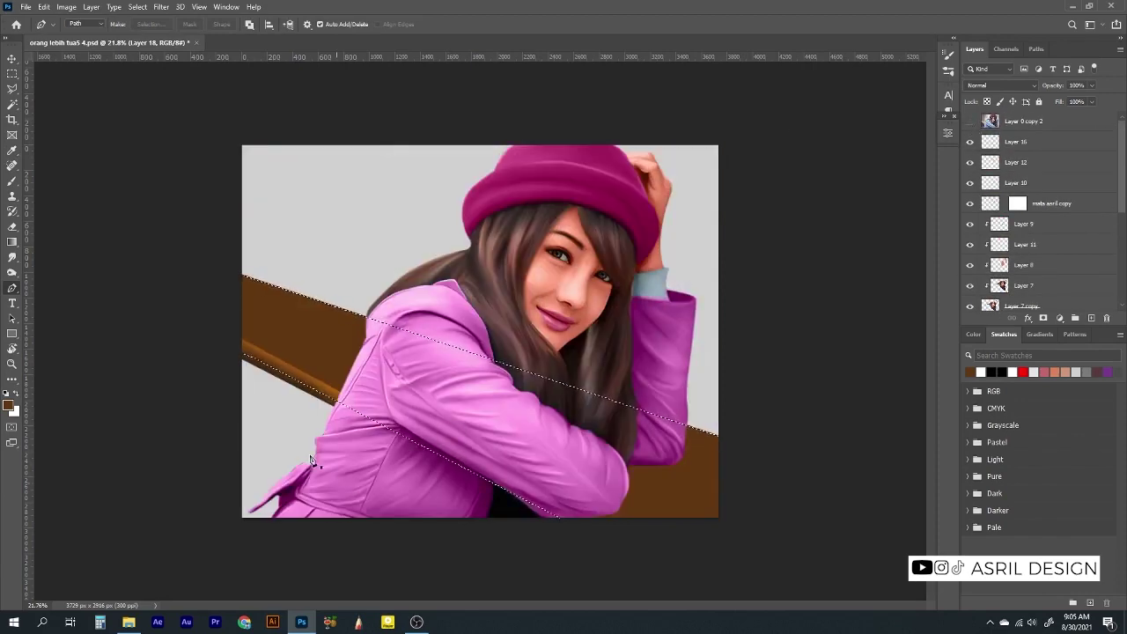
Burn-shade the wooden bar's edges with a 300 brush at 31% exposure
key(o)
key(shift+o)
click(969, 121)
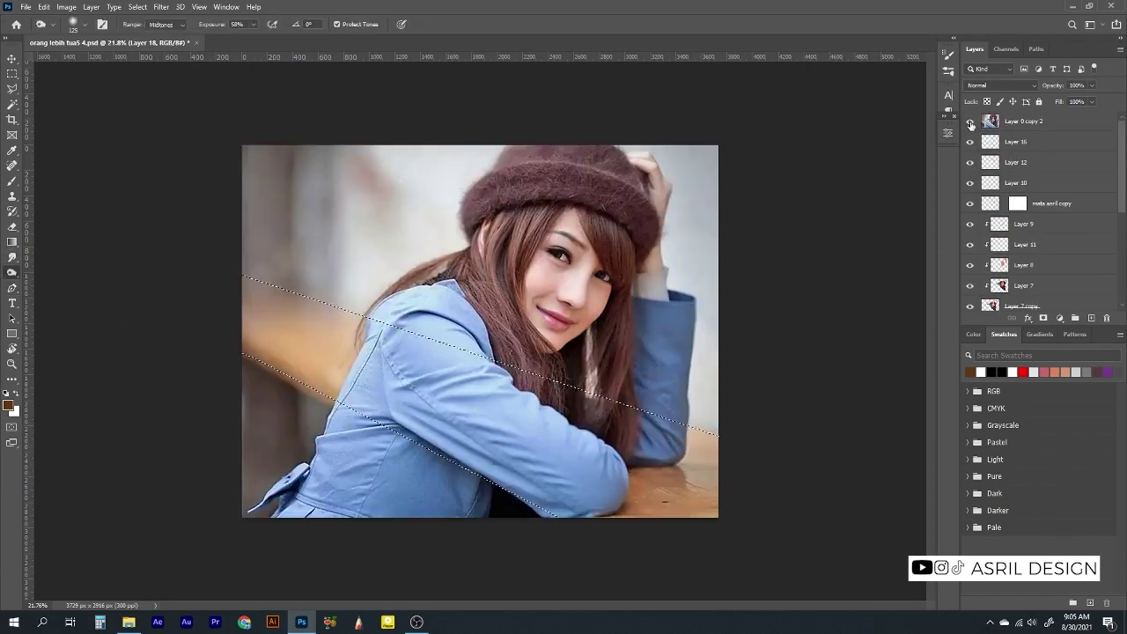
click(969, 120)
key(bracketright)
key(bracketright)
key(bracketright)
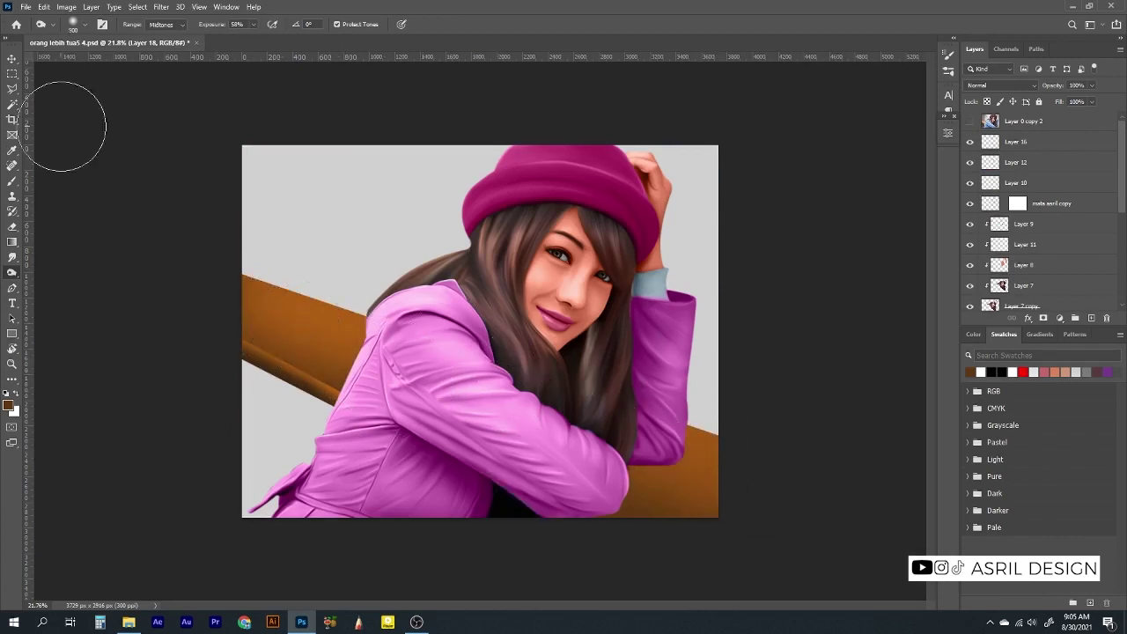
mouse_move(272, 322)
mouse_down()
mouse_move(255, 327)
mouse_move(265, 331)
mouse_up()
drag(253, 24, 240, 36)
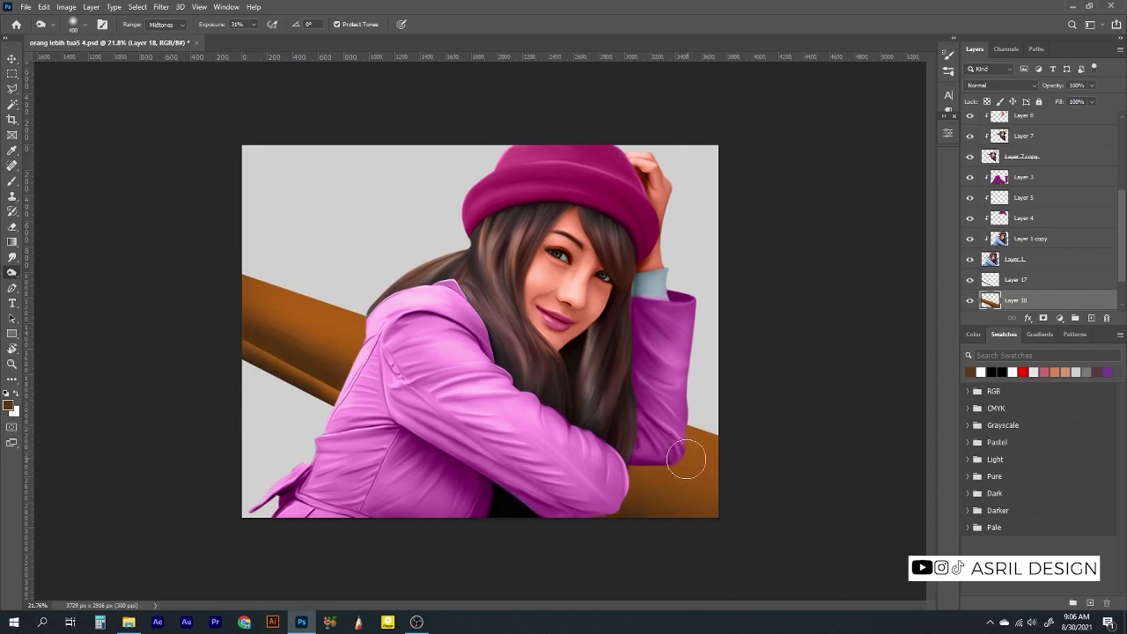
drag(685, 458, 671, 434)
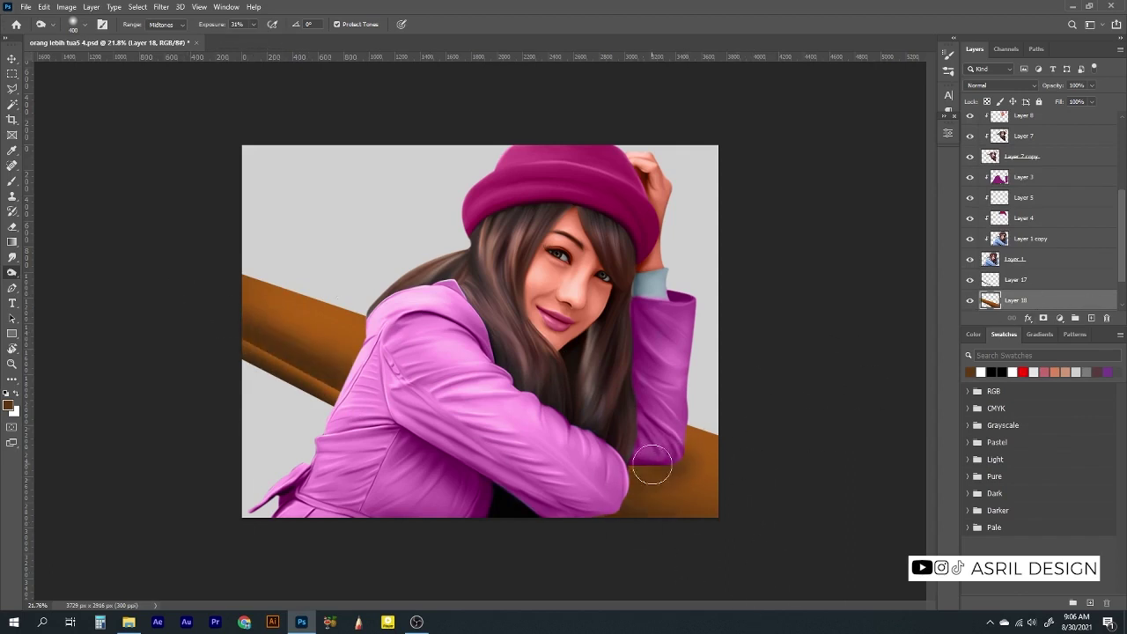
Crop the canvas narrower on both sides
click(12, 118)
drag(244, 341, 330, 341)
key(Return)
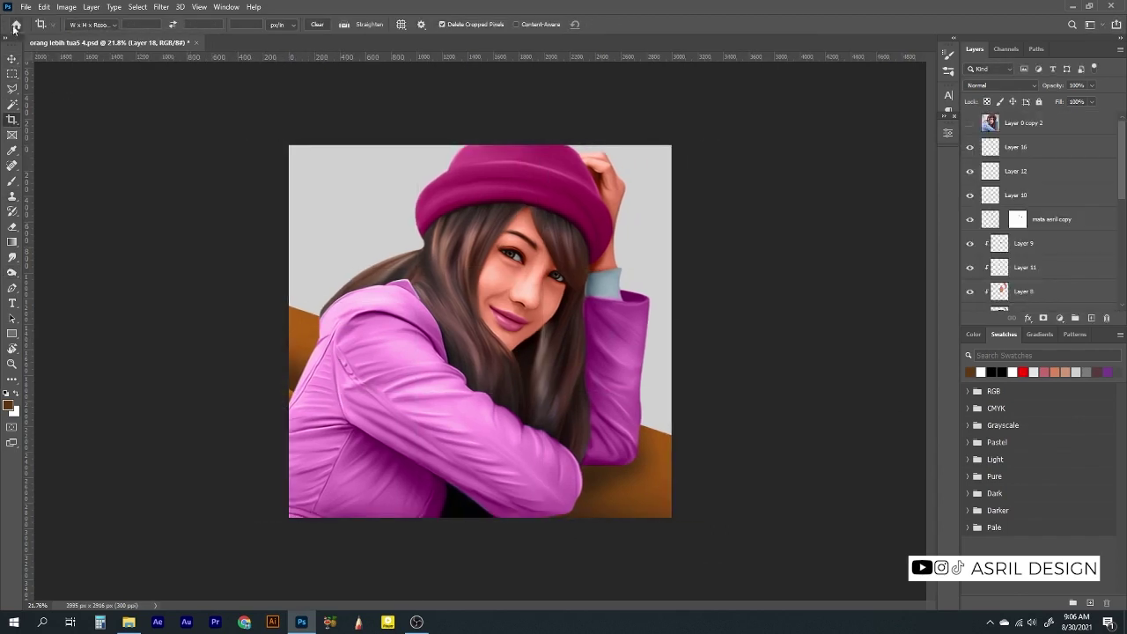
Reset colours to black and white and fill background Layer 2 with white
key(v)
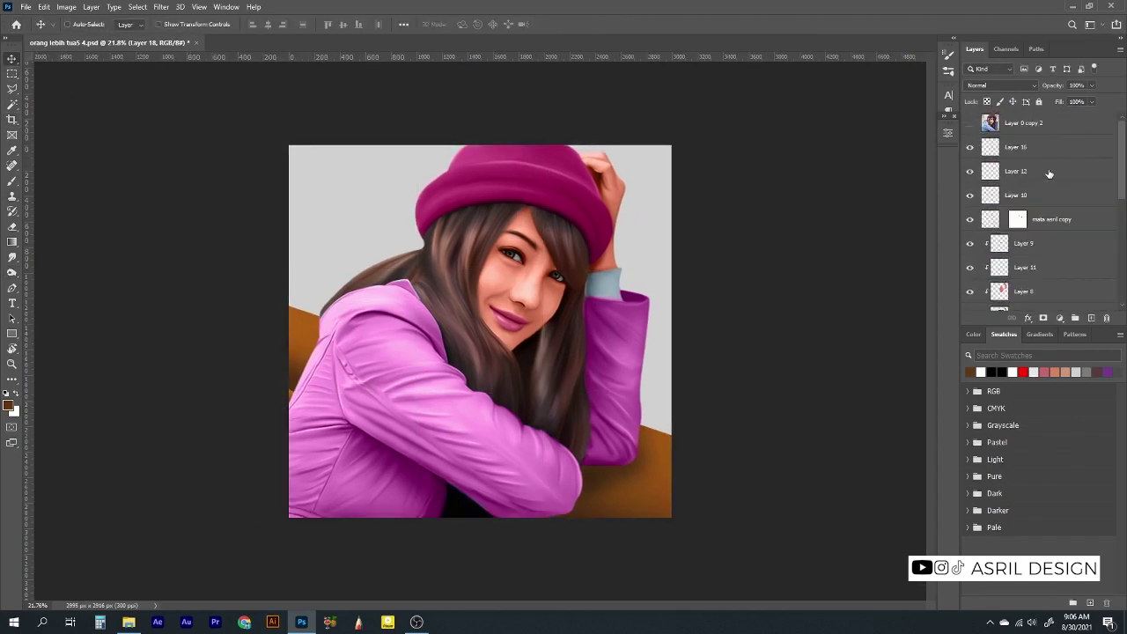
click(1014, 274)
click(9, 405)
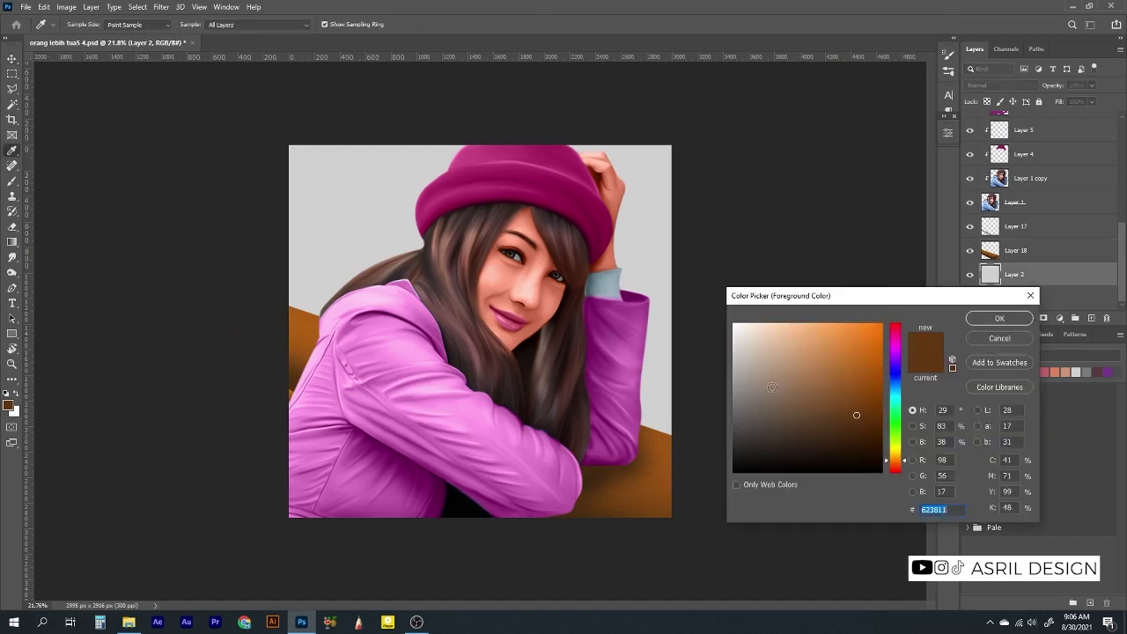
click(999, 318)
click(13, 410)
click(818, 347)
mouse_move(895, 471)
mouse_down()
mouse_move(894, 453)
mouse_move(895, 464)
mouse_up()
click(1000, 318)
key(b)
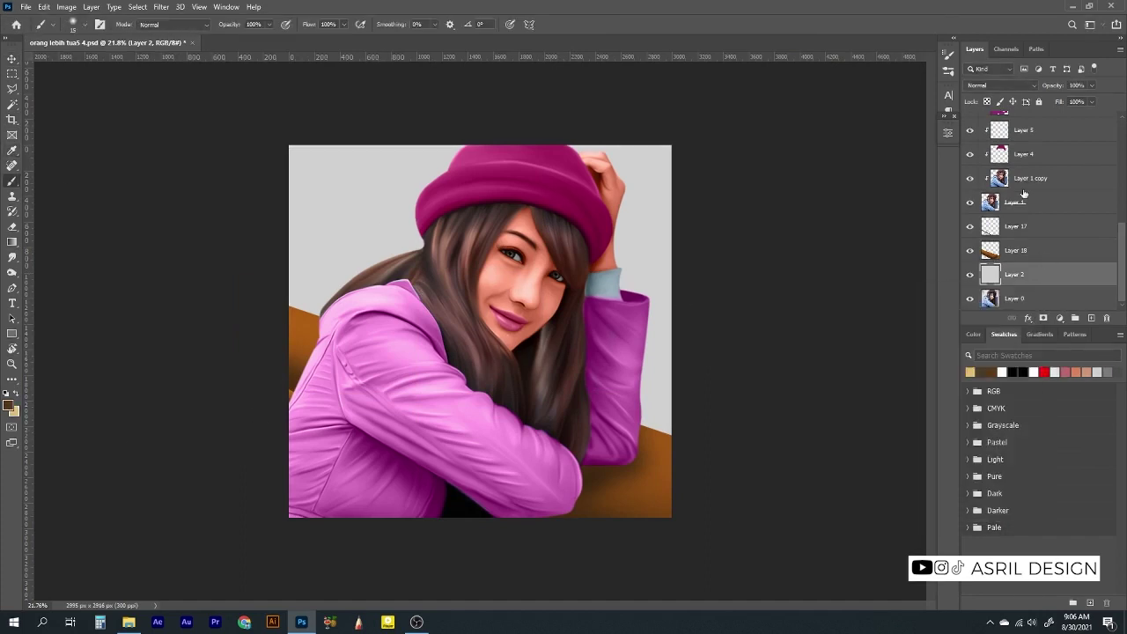
key(d)
key(ctrl+BackSpace)
Choose the Soft Round brush with a light yellow foreground colour
right_click(373, 232)
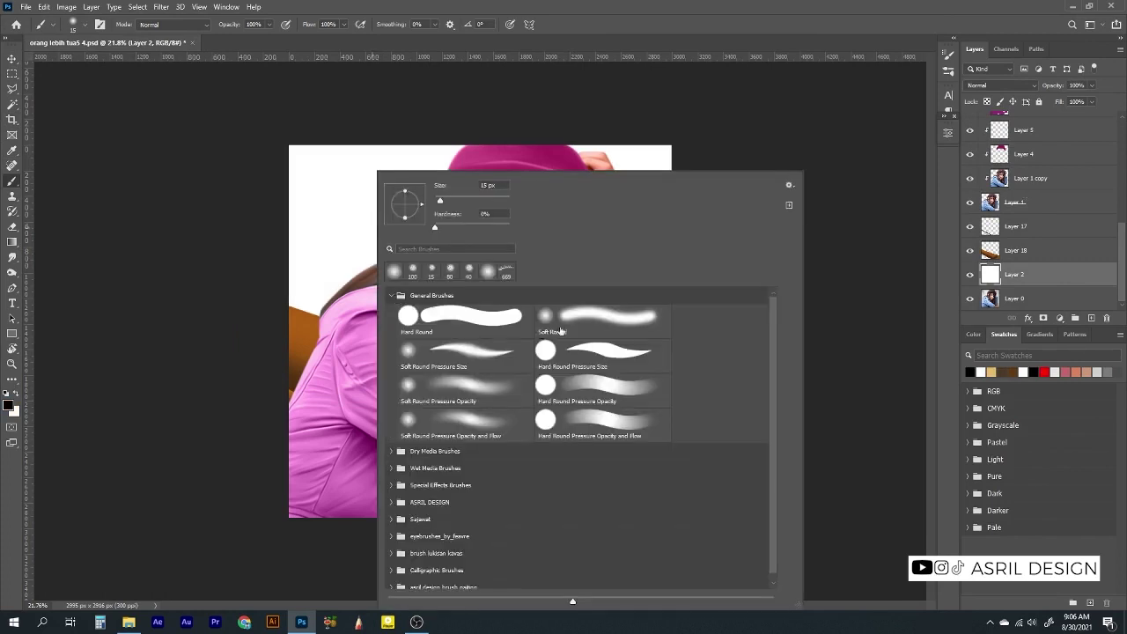
double_click(560, 331)
click(10, 404)
click(845, 335)
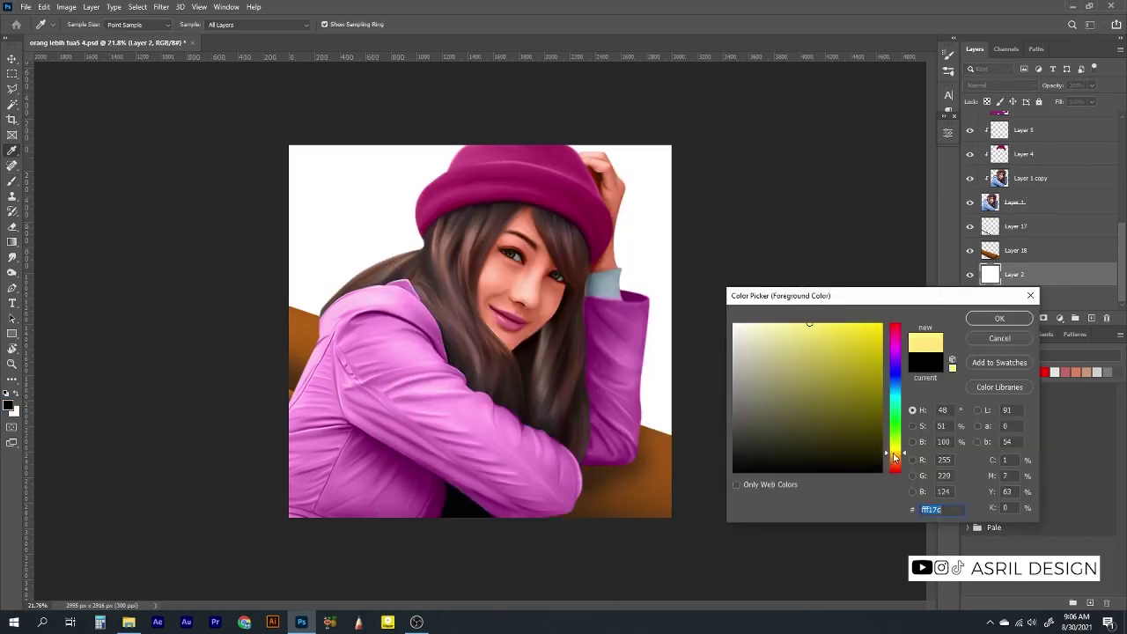
click(1001, 317)
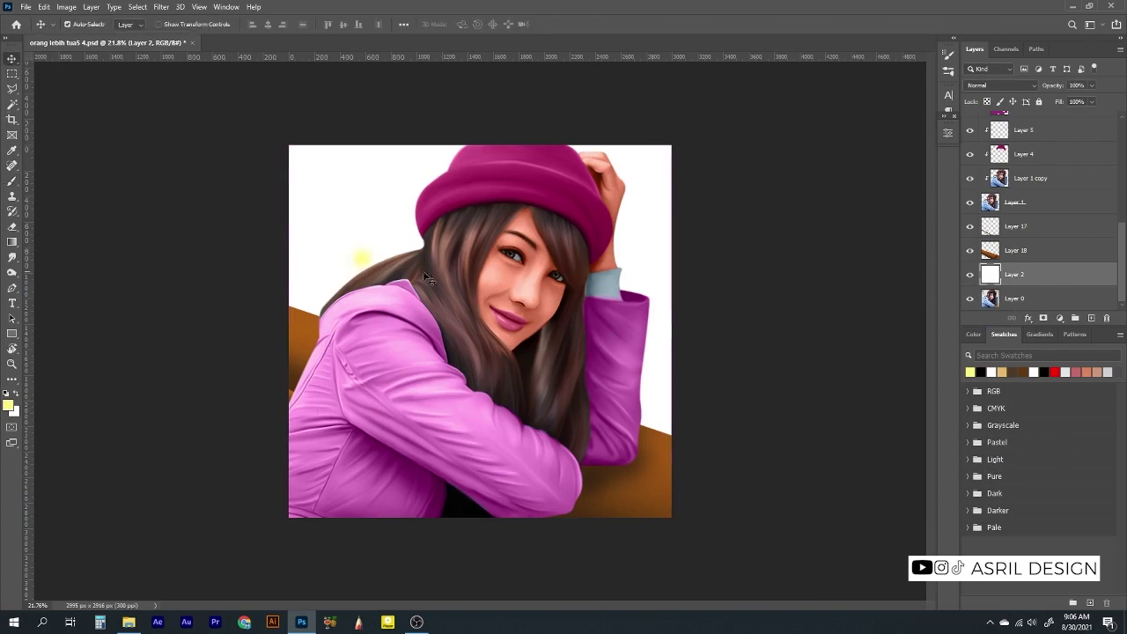
key(ctrl+t)
key(Return)
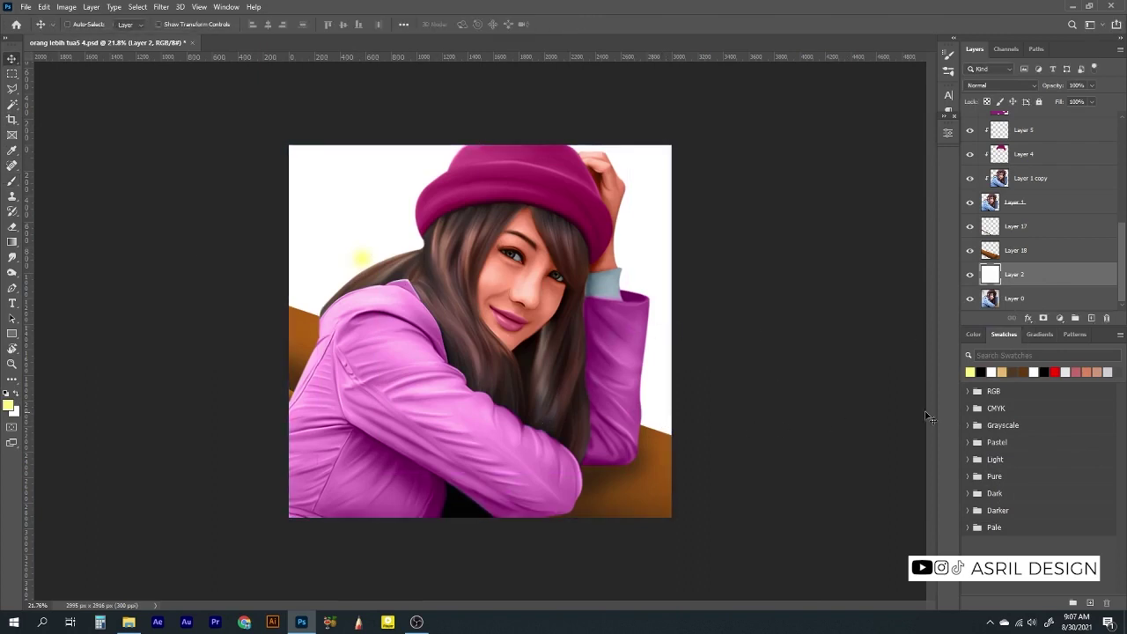
Paint a soft yellow dot on new Layer 19 and enlarge it into a broad glow
click(1078, 315)
key(b)
click(359, 260)
key(ctrl+t)
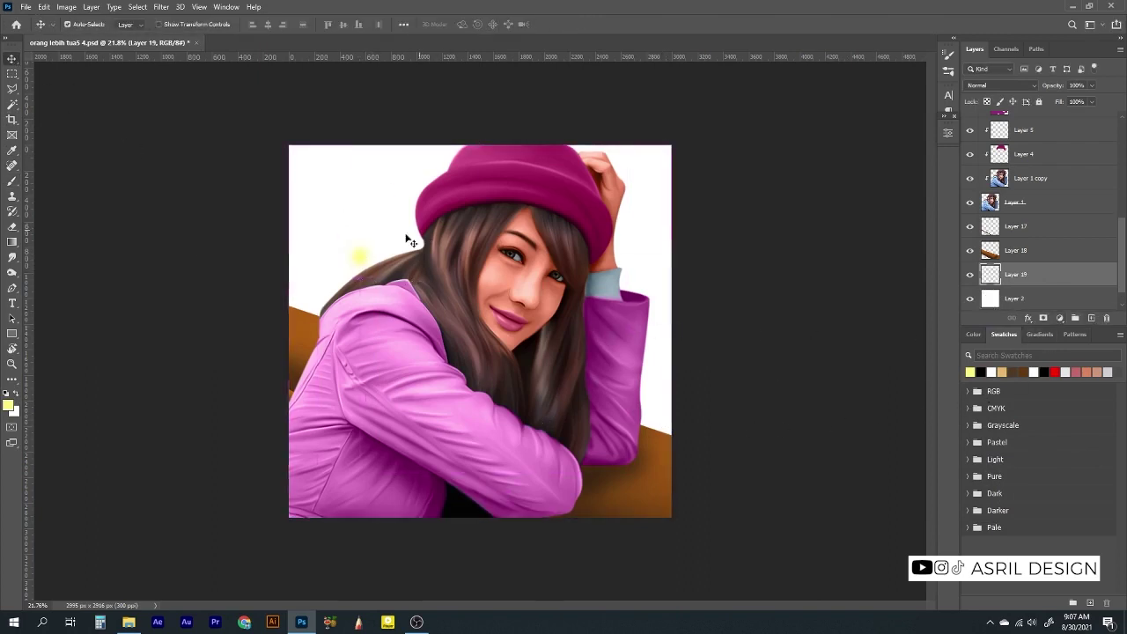
mouse_move(410, 239)
mouse_down()
mouse_move(459, 264)
mouse_move(648, 297)
mouse_up()
Commit the yellow glow, then enlarge a dark brown dot on new Layer 20 into a glow
key(Return)
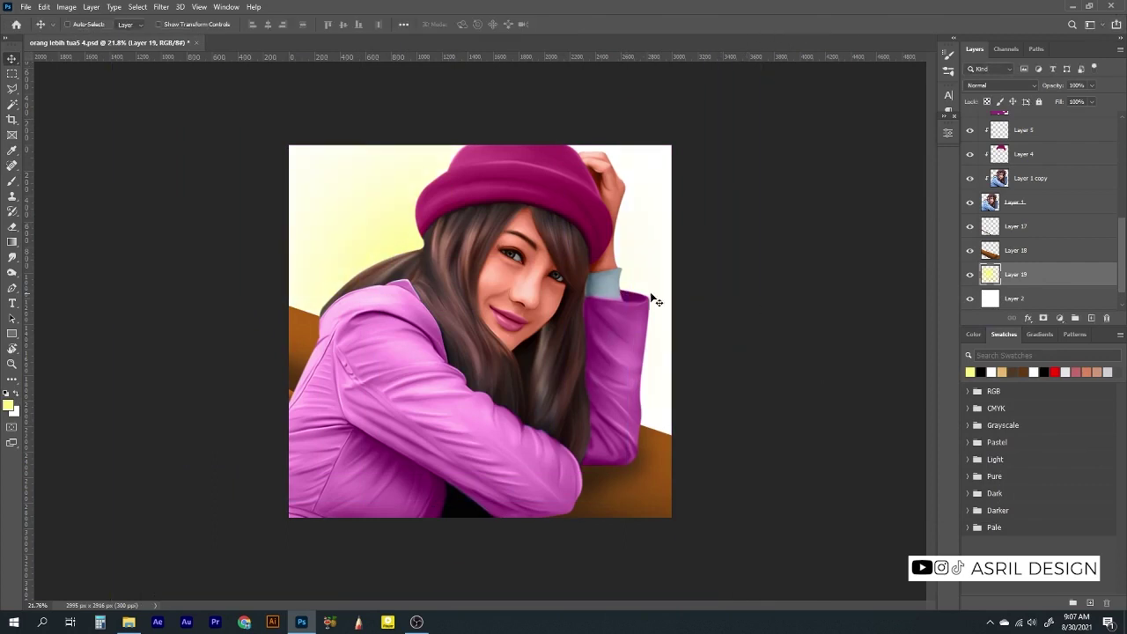
key(alt+bracketleft)
click(8, 405)
click(775, 414)
click(996, 319)
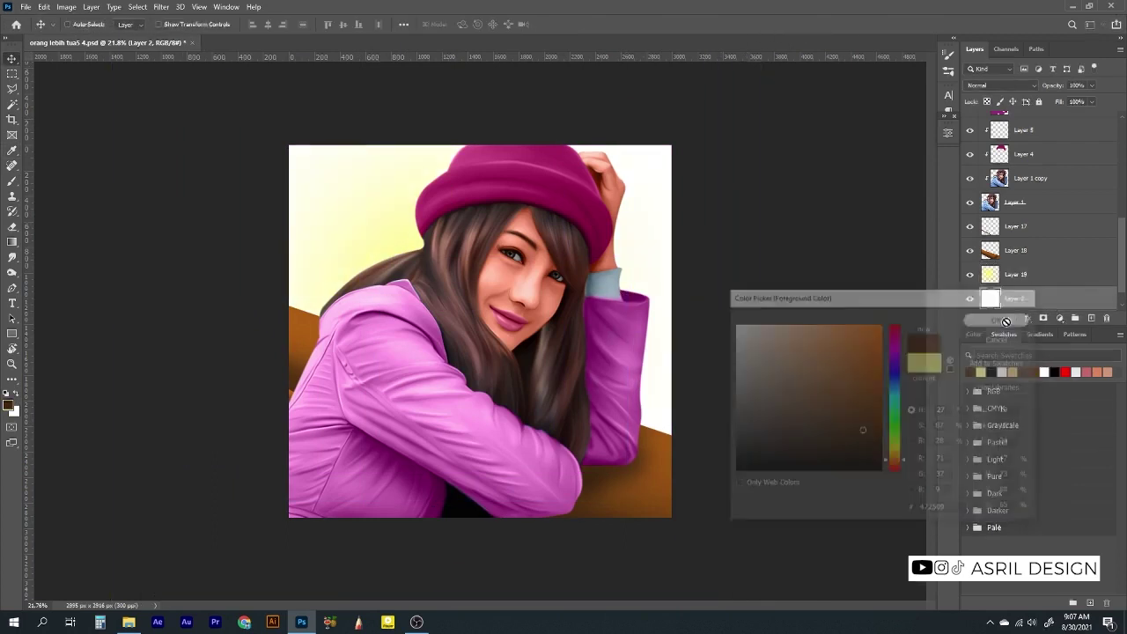
click(1075, 317)
key(b)
click(320, 270)
key(ctrl+t)
mouse_move(369, 317)
mouse_down()
mouse_move(806, 631)
mouse_move(831, 630)
mouse_up()
key(Return)
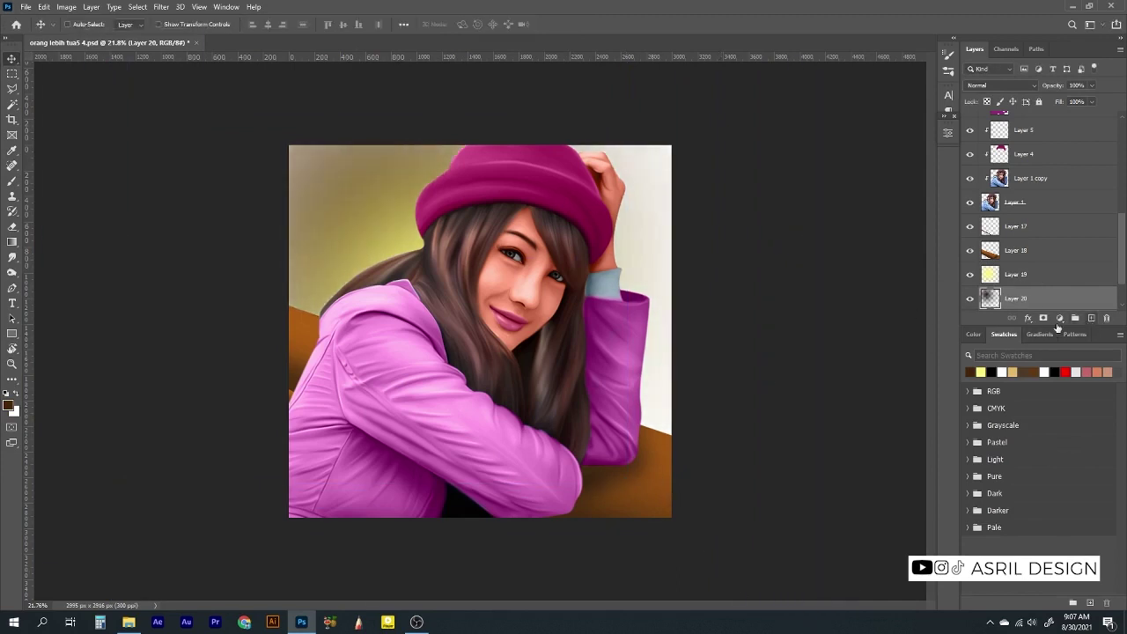
Adjust the brown shade and stretch the brown shading well past the canvas edges
key(b)
click(9, 406)
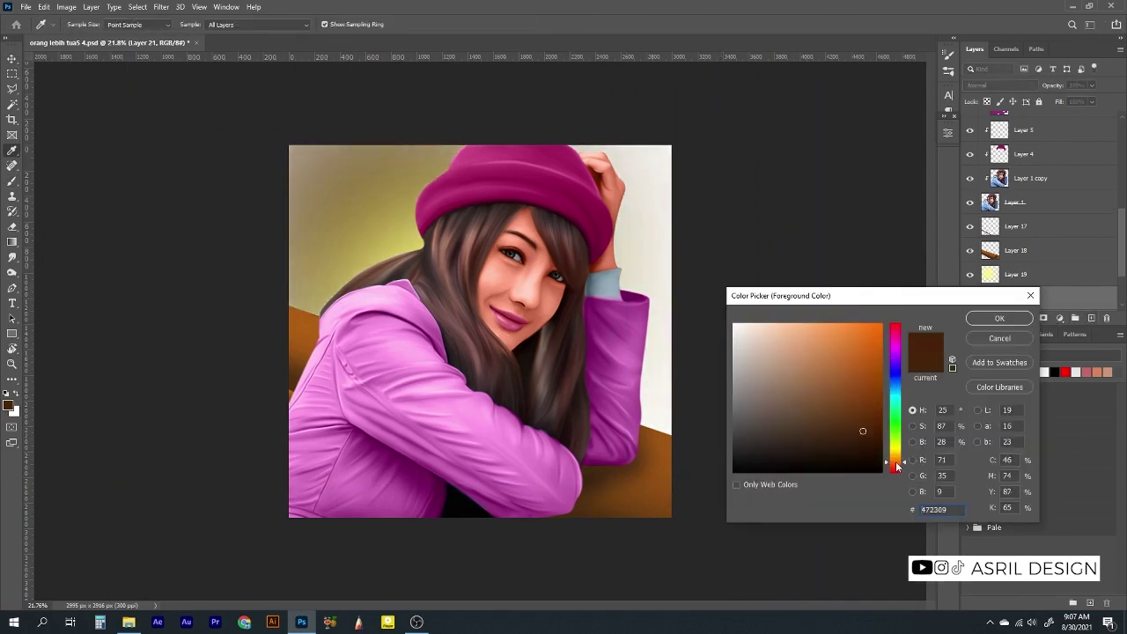
drag(897, 466, 880, 456)
key(Return)
key(v)
scroll(495, 345, down, 3)
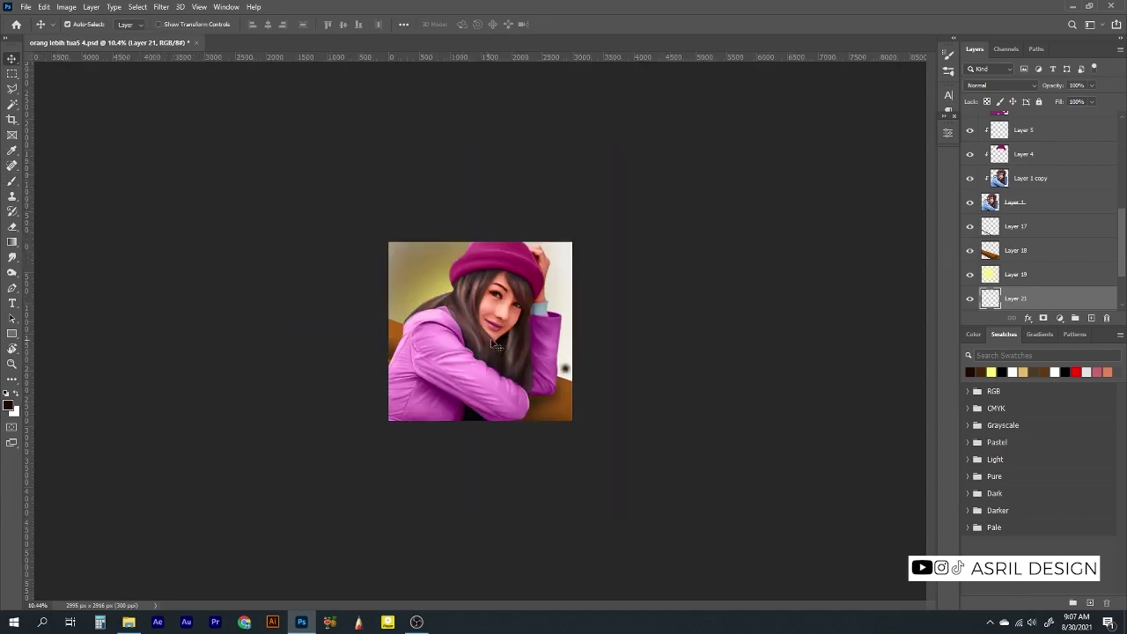
key(ctrl+t)
scroll(552, 379, down, 3)
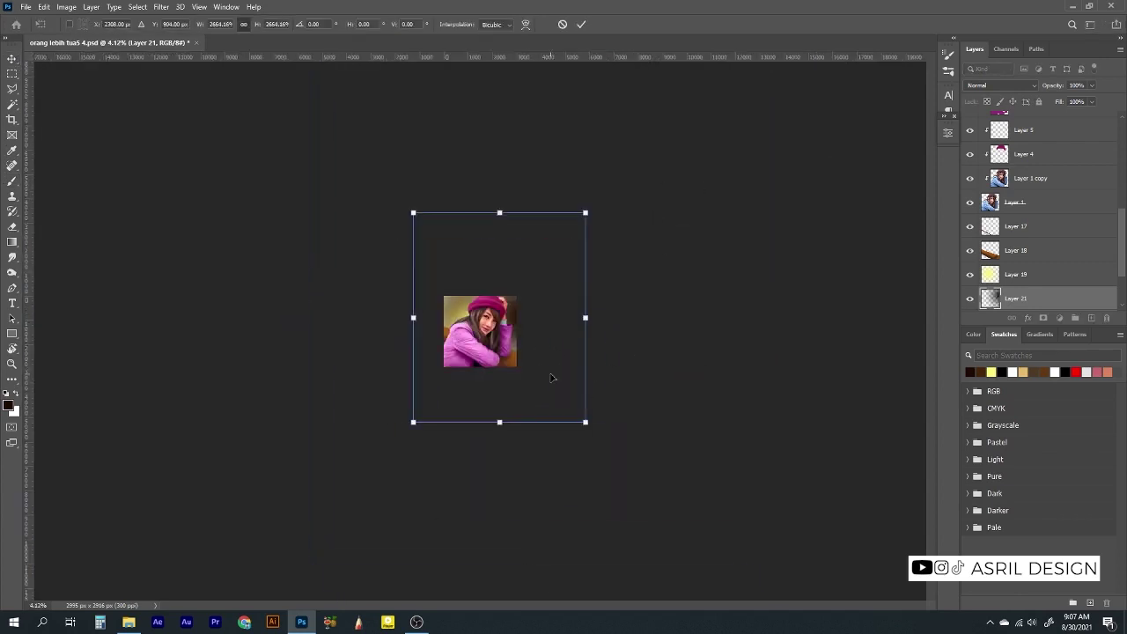
drag(585, 421, 674, 490)
key(Return)
key(ctrl+0)
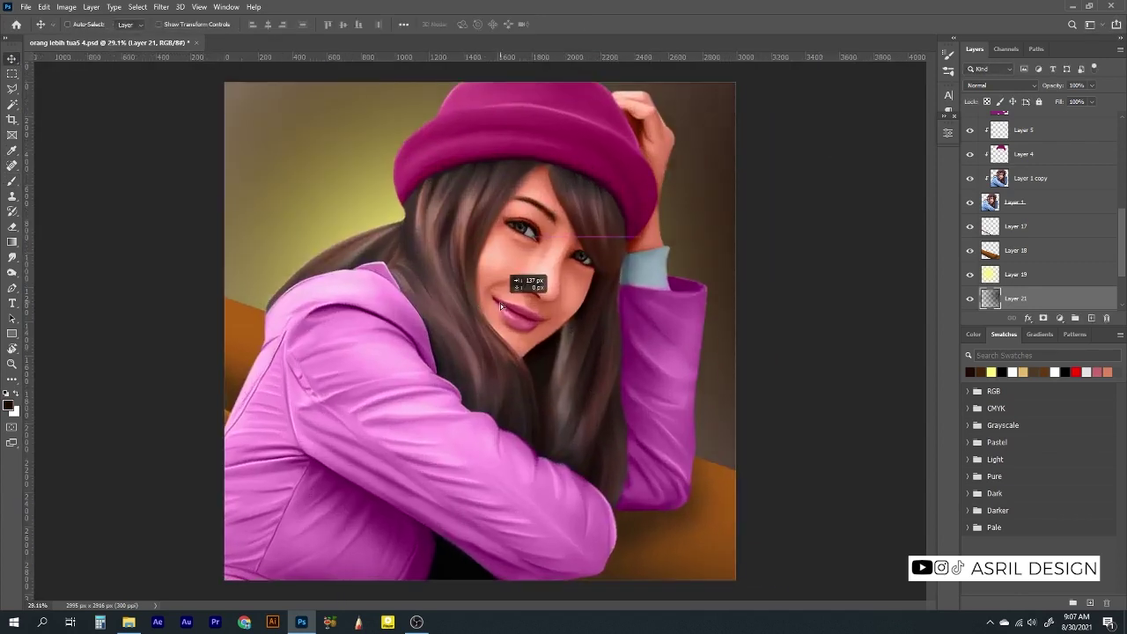
Enlarge the yellow glow on Layer 19 around its centre and fill Layer 2 black
key(alt+])
drag(675, 319, 675, 352)
key(ctrl+t)
scroll(581, 375, down, 3)
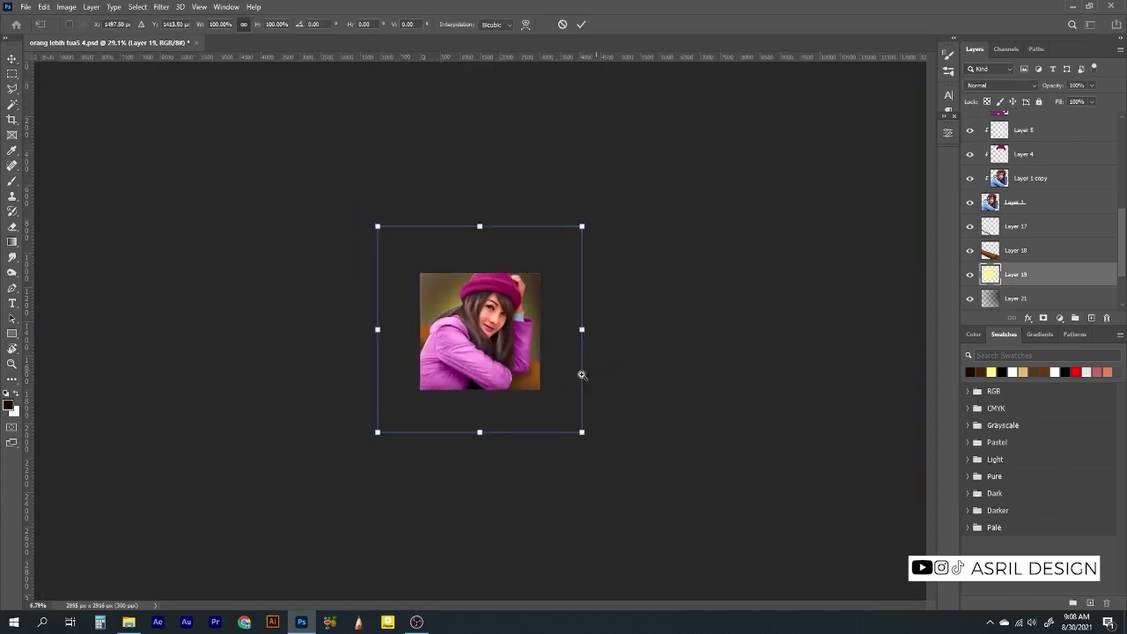
drag(581, 226, 614, 194)
key(Return)
scroll(1017, 277, down, 3)
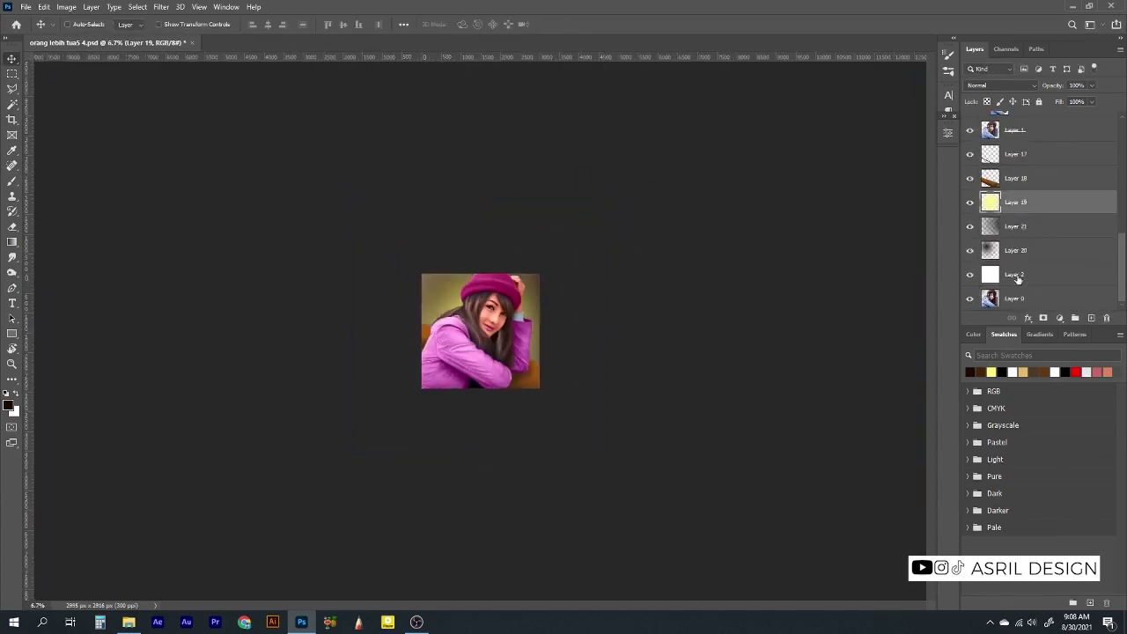
double_click(990, 275)
key(Return)
scroll(480, 331, up, 3)
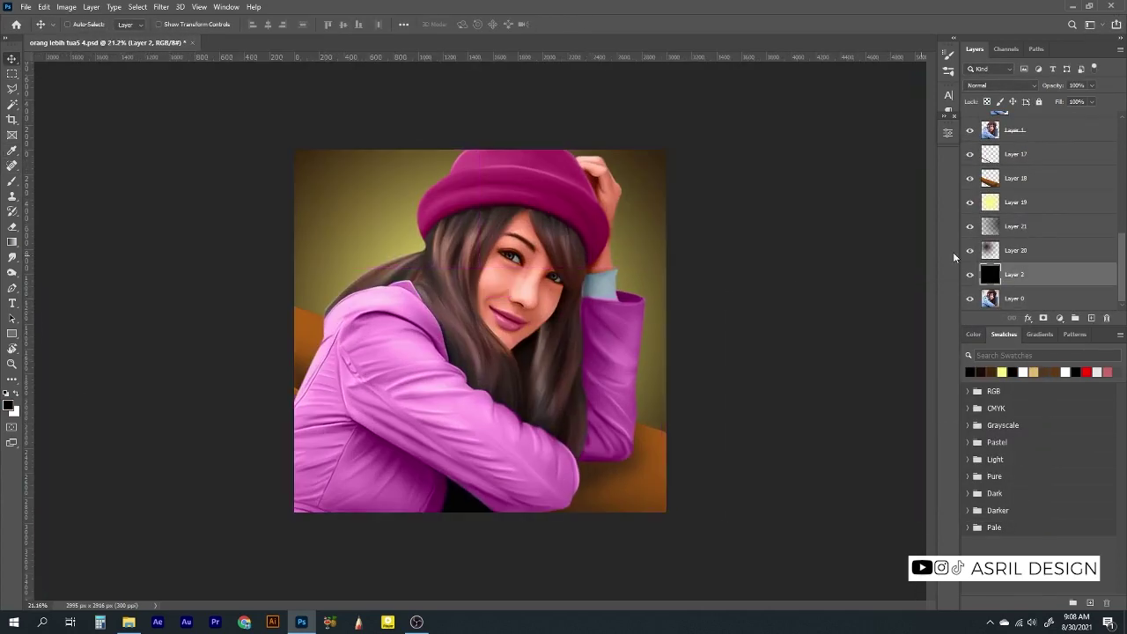
Colour-balance the Layer 19 glow toward olive green and fit the image on screen
key(alt+])
key(alt+])
key(alt+])
key(ctrl+b)
drag(800, 192, 780, 192)
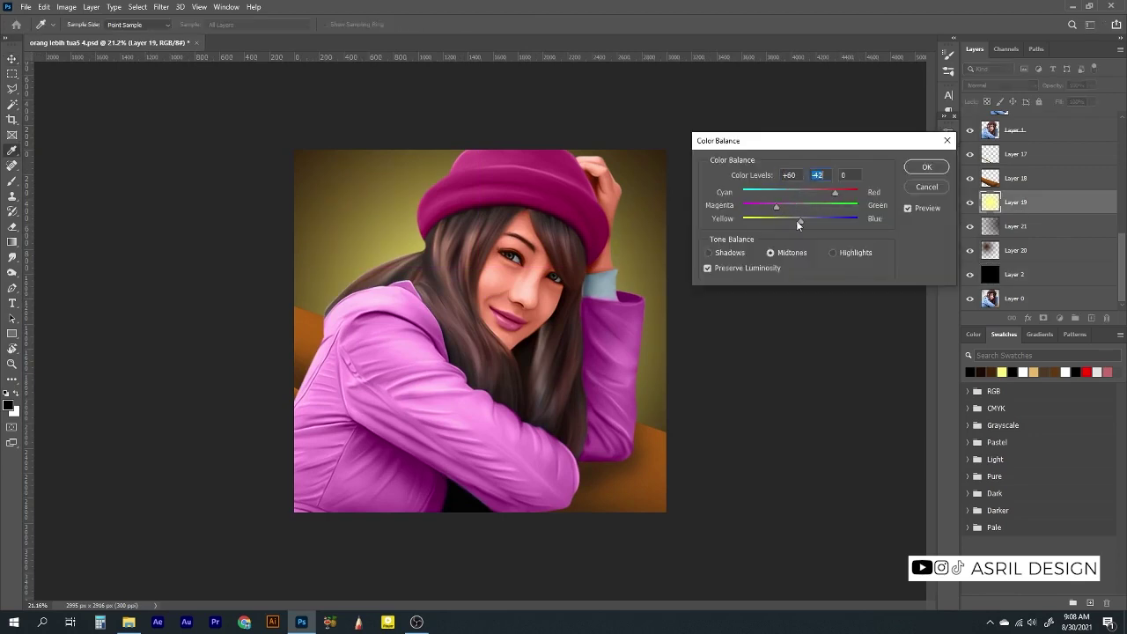
click(915, 167)
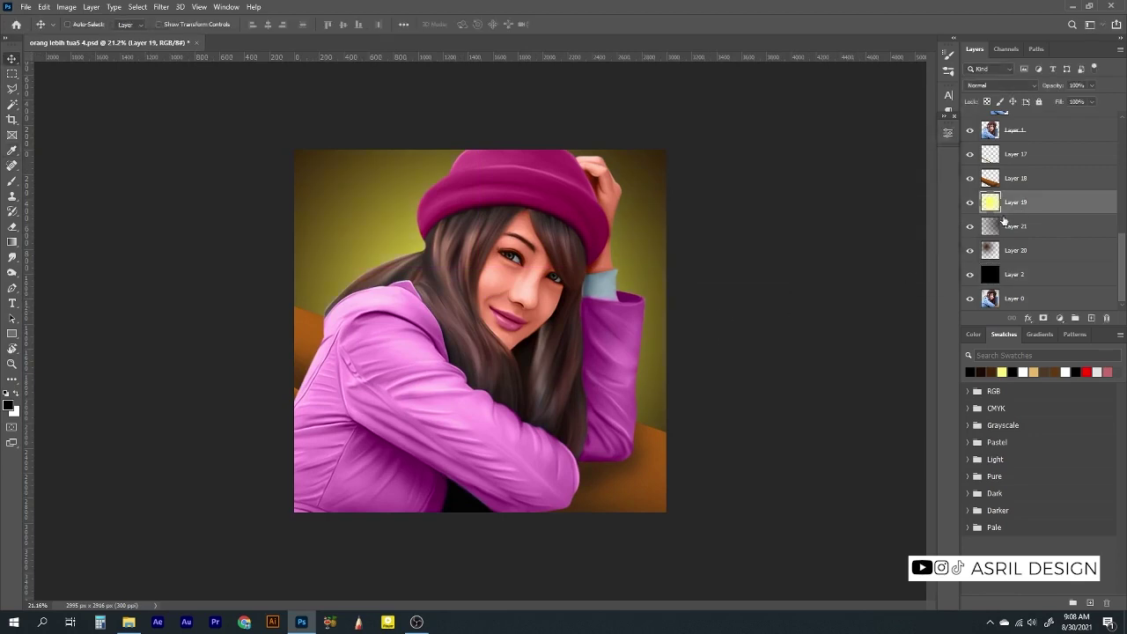
key(ctrl+t)
scroll(577, 247, down, 4)
key(Return)
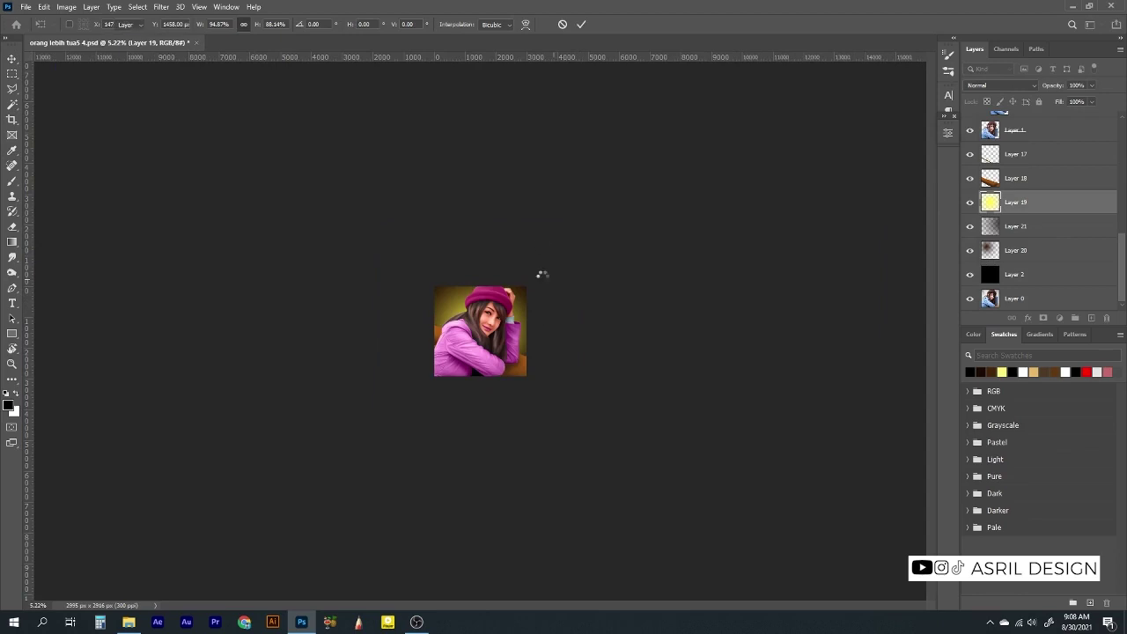
key(ctrl+0)
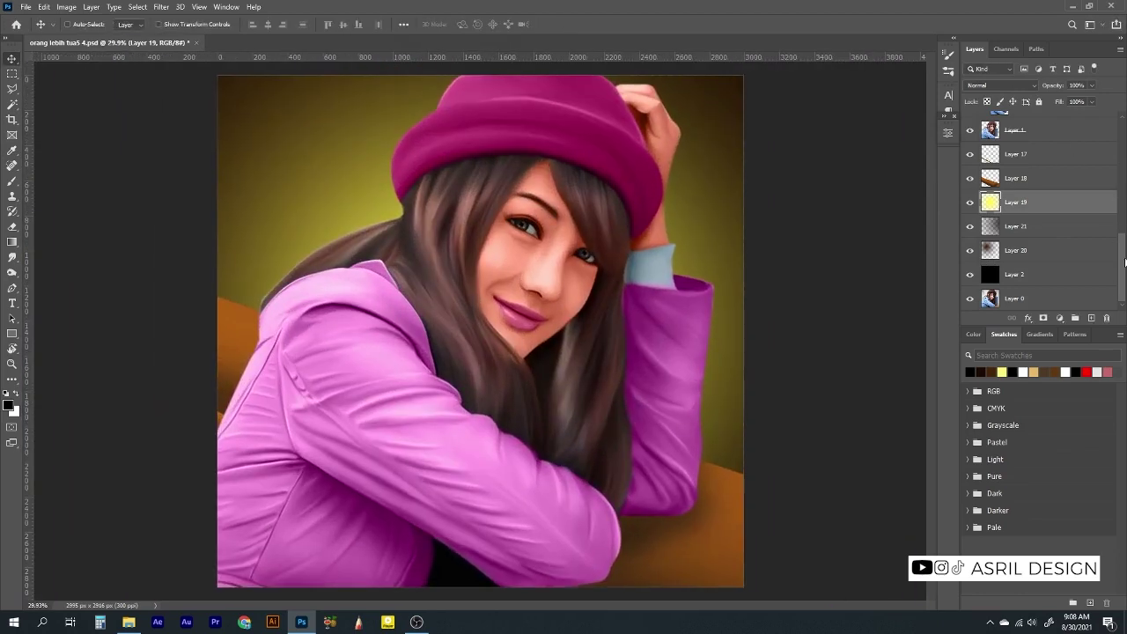
drag(1124, 262, 1123, 132)
On Layer 22, shrink the brush small and sample a colour from the painting
click(1017, 147)
key(b)
right_click(519, 178)
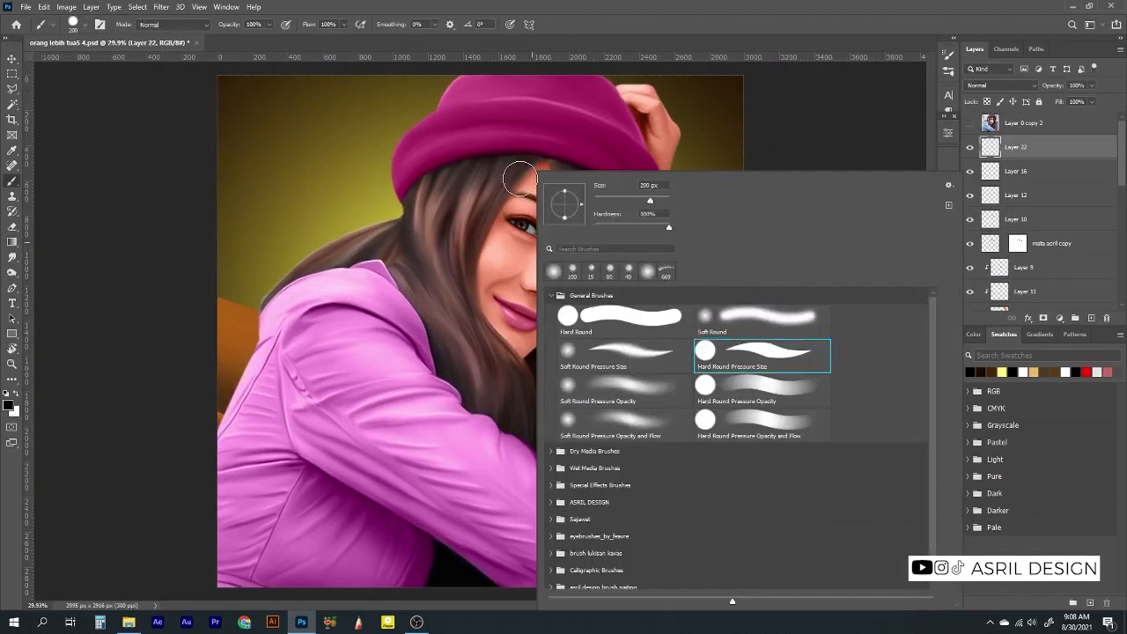
key(Escape)
key(bracketleft)
key(bracketleft)
key(ctrl+z)
scroll(504, 202, up, 5)
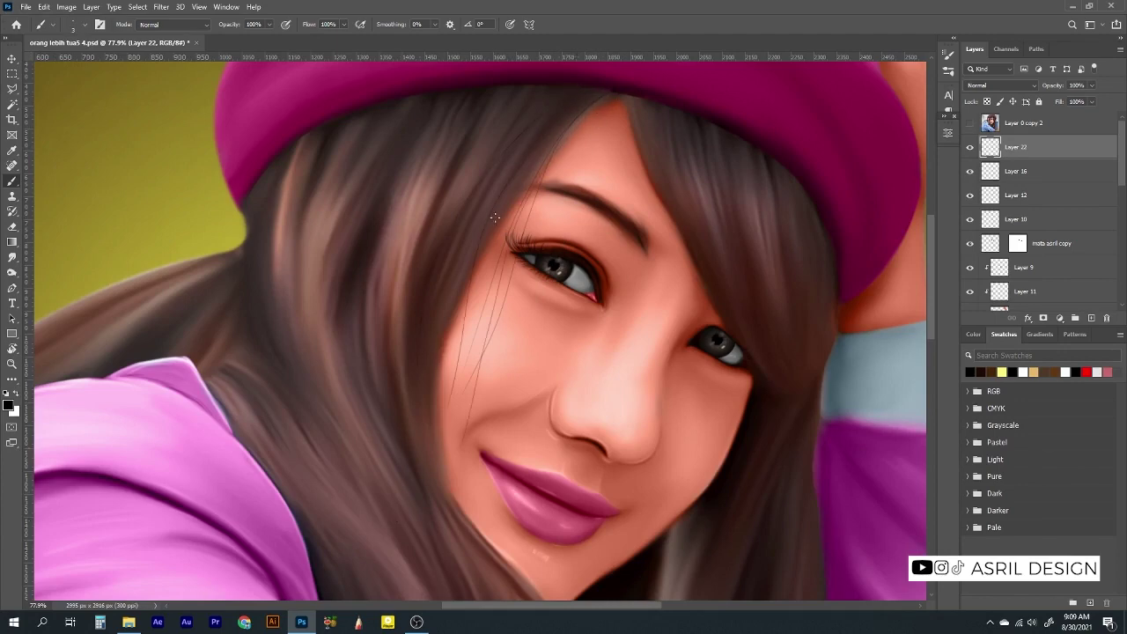
alt+click(522, 97)
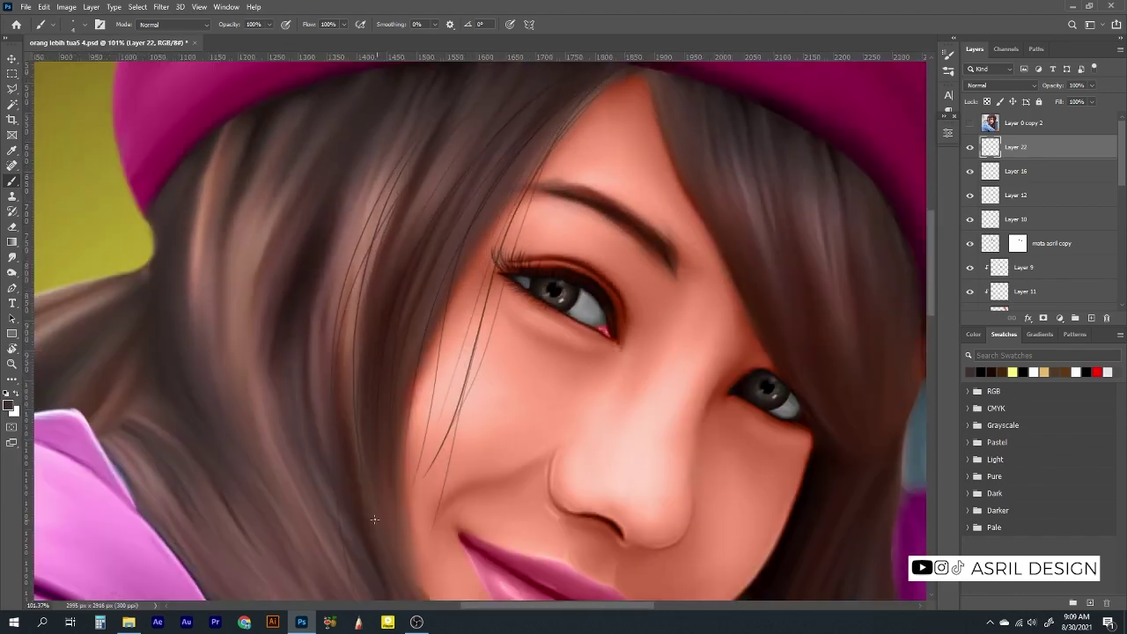
scroll(473, 261, down, 3)
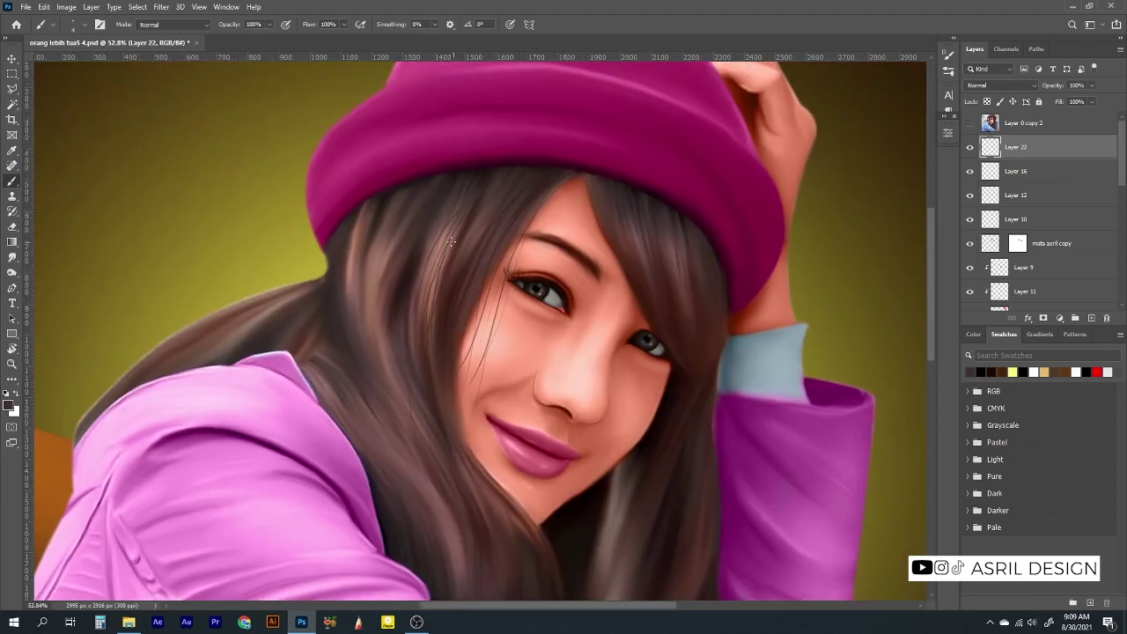
Set the foreground colour to light grey for the hair strands
click(18, 394)
click(8, 404)
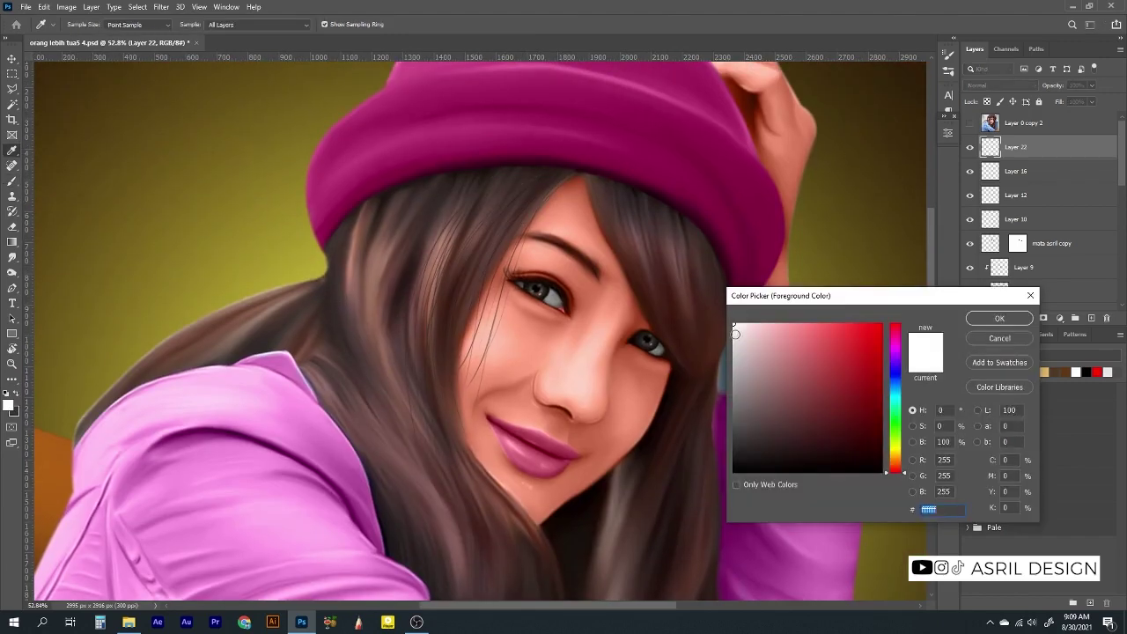
click(740, 339)
click(998, 317)
scroll(563, 168, up, 2)
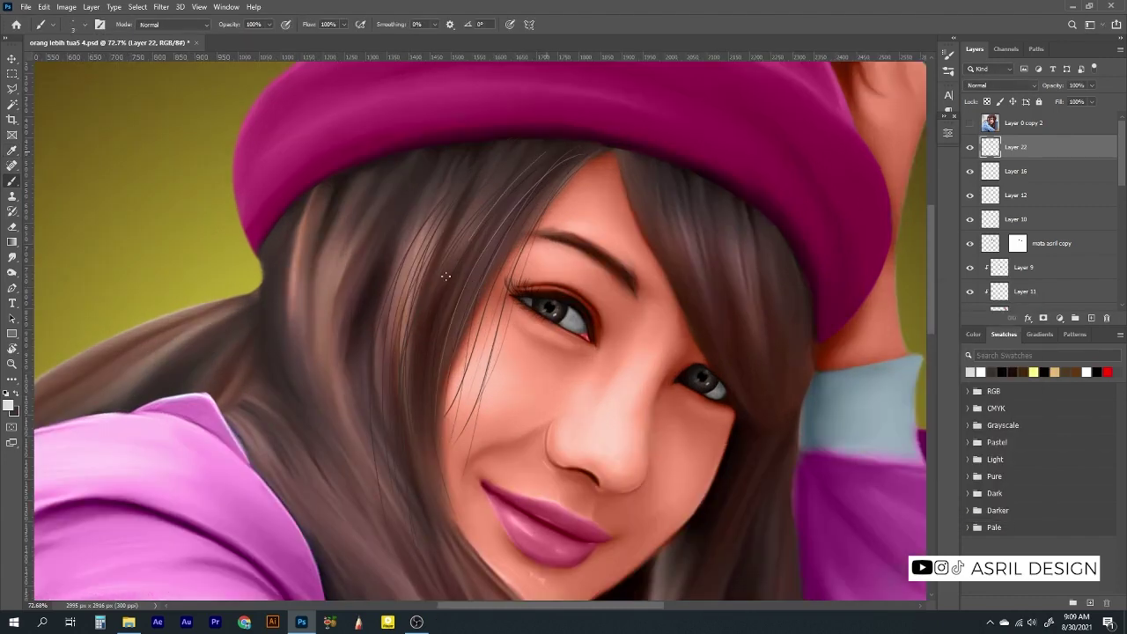
key(ctrl+z)
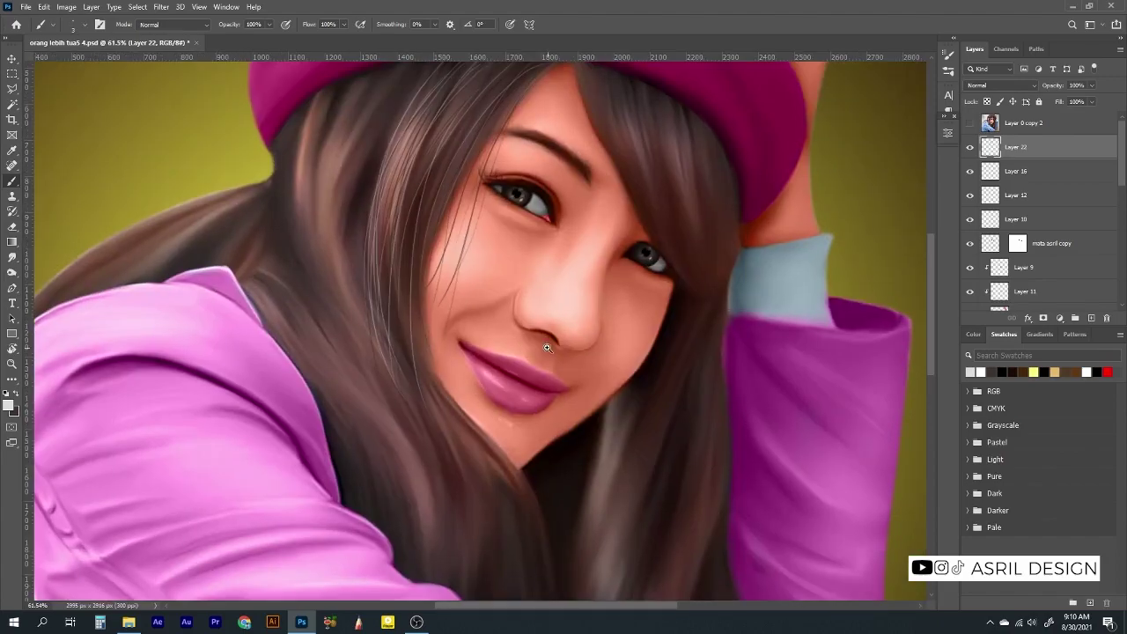
Rotate the view and paint fine light-grey strands flowing down from the hat edge
key(r)
mouse_move(652, 397)
mouse_down()
mouse_move(671, 282)
mouse_move(403, 382)
mouse_up()
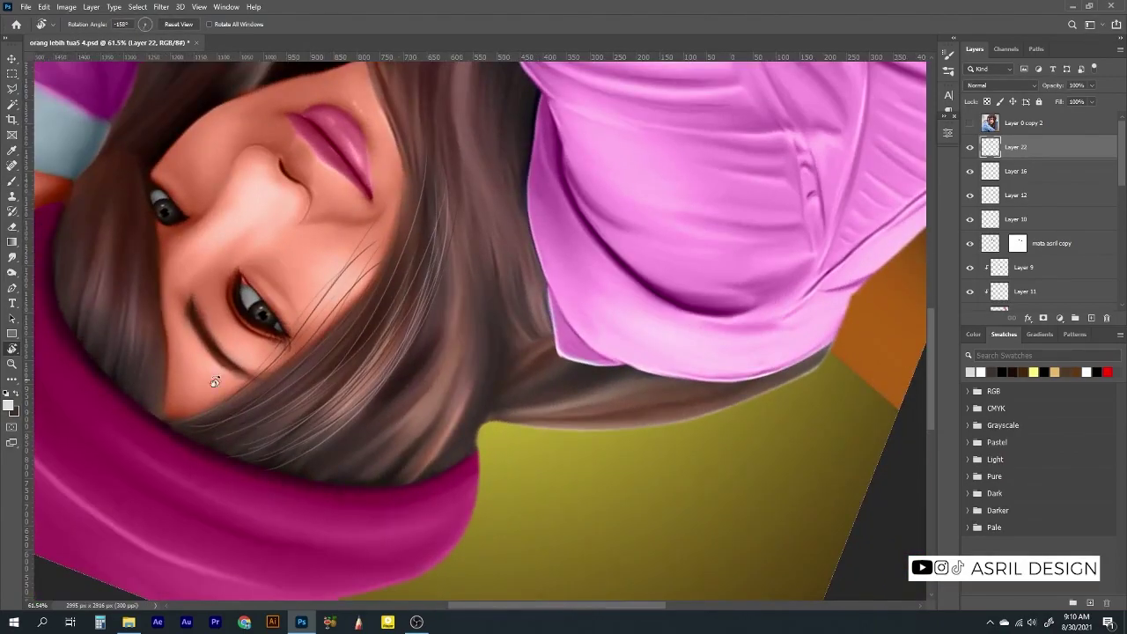
key(b)
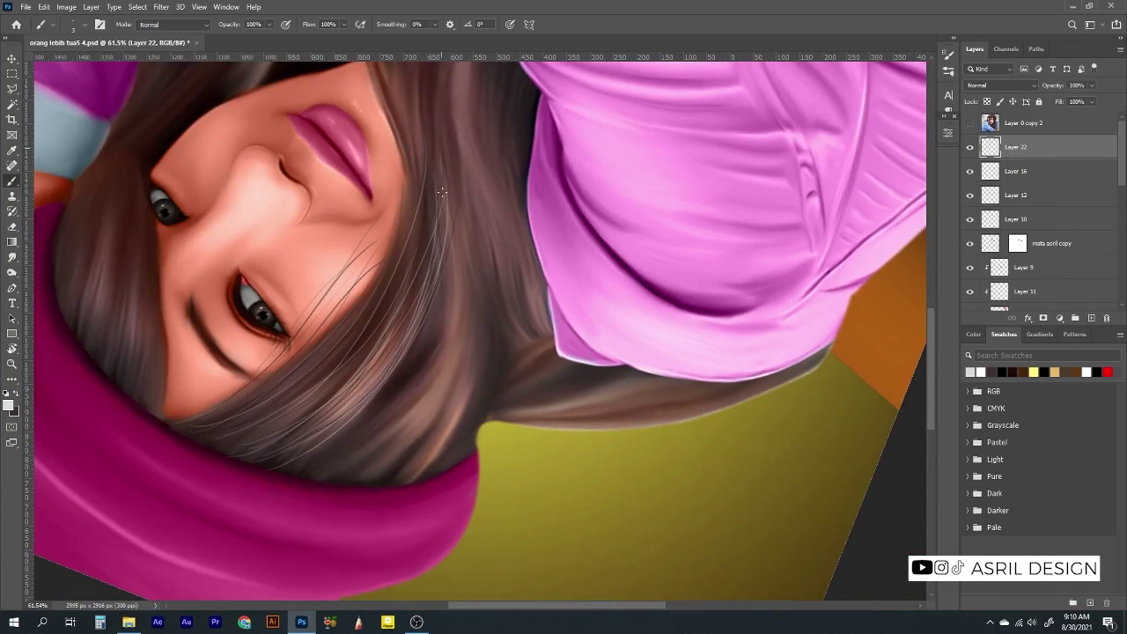
key(r)
drag(334, 447, 27, 280)
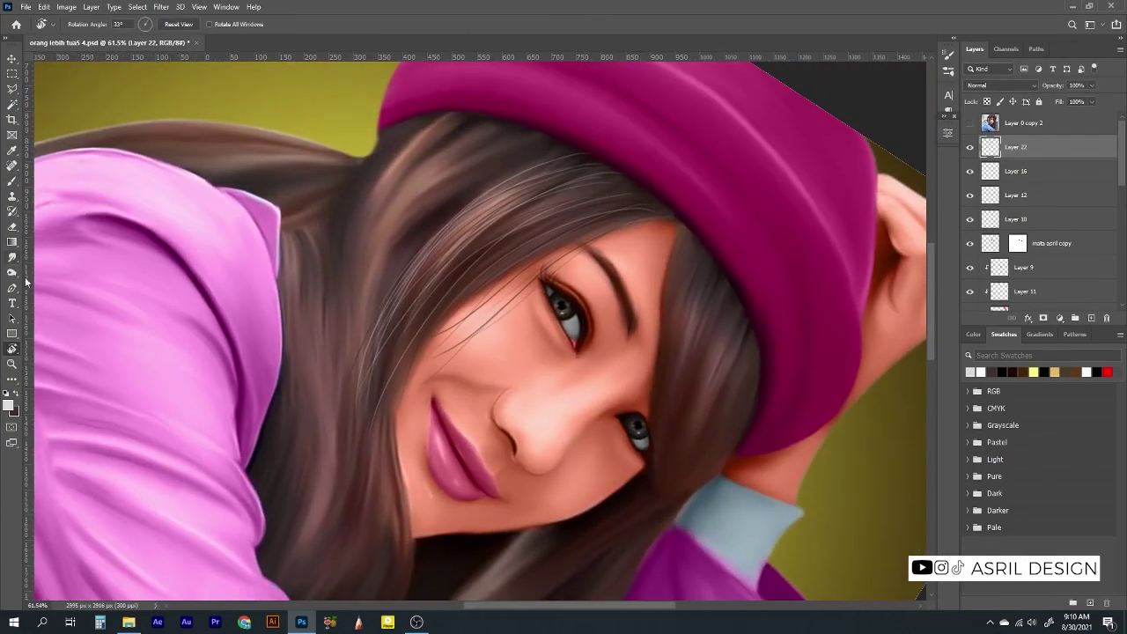
key(b)
mouse_move(537, 162)
mouse_down()
mouse_move(401, 264)
mouse_move(367, 422)
mouse_up()
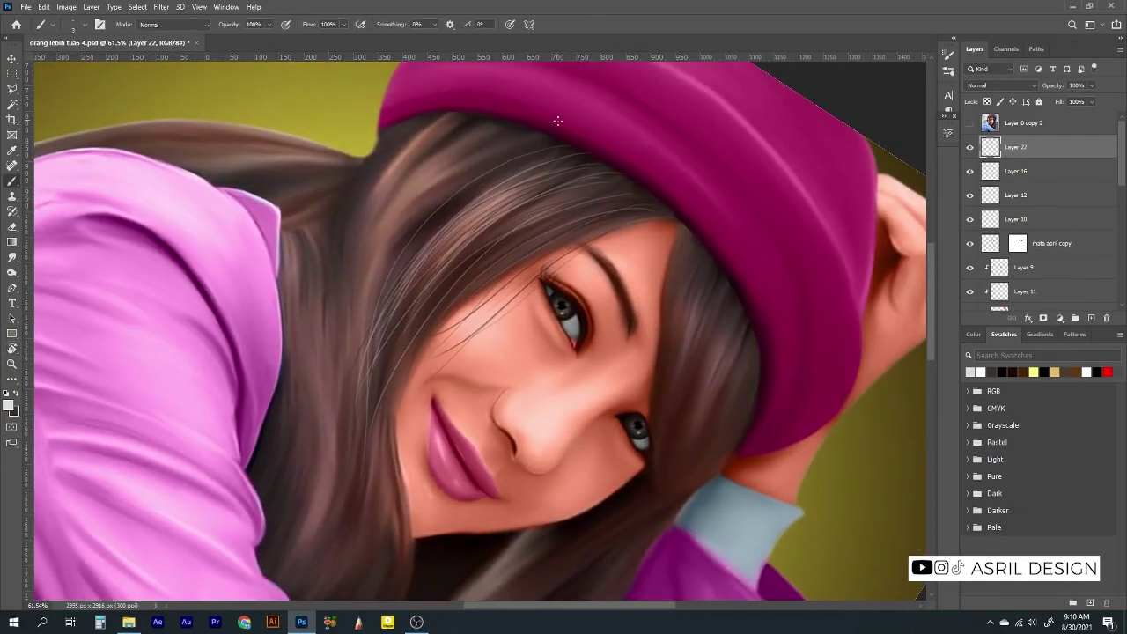
drag(551, 141, 339, 480)
drag(515, 144, 300, 471)
mouse_move(484, 128)
mouse_down()
mouse_move(328, 405)
mouse_move(343, 467)
mouse_up()
drag(366, 224, 299, 405)
drag(423, 141, 335, 408)
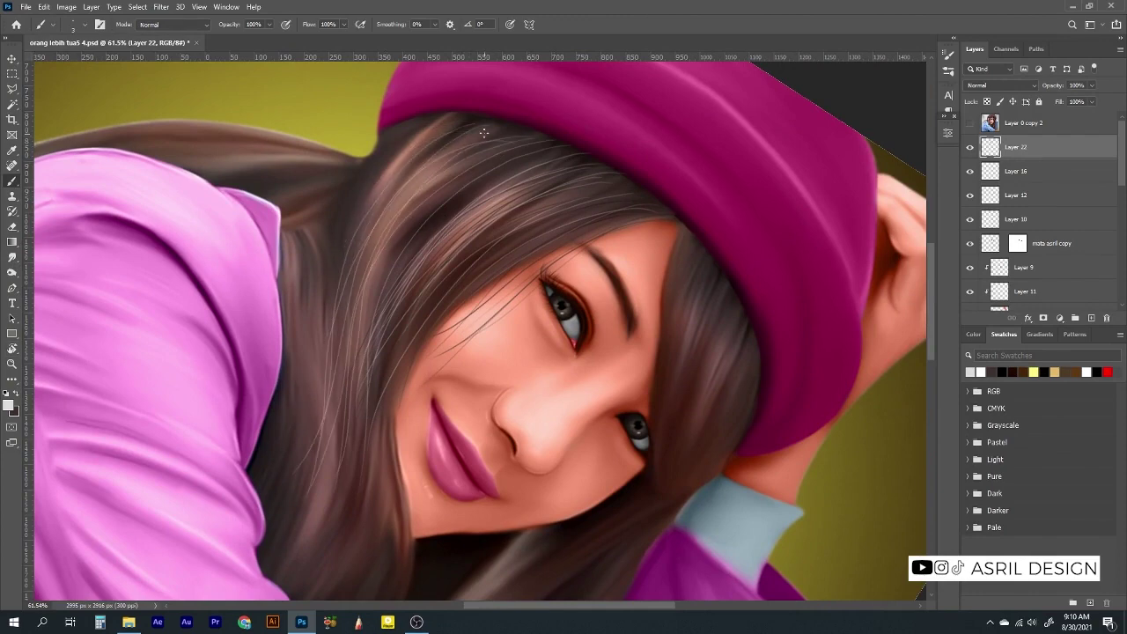
drag(537, 150, 368, 401)
Enlarge the brush for smudging the painted hair strands
scroll(546, 335, down, 2)
key(r)
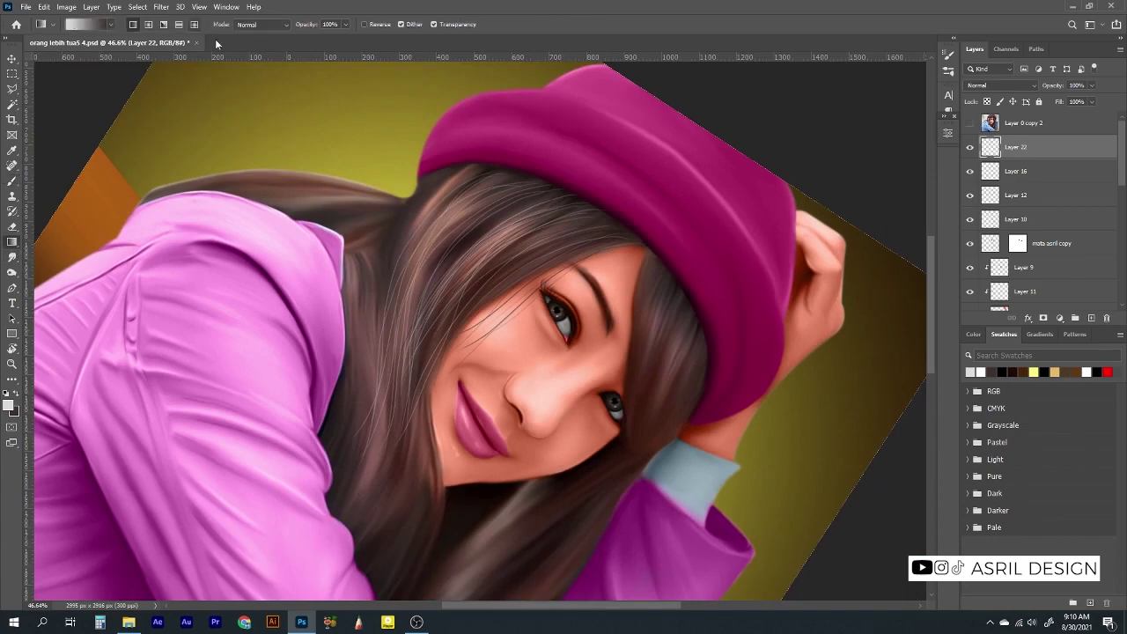
key(bracketright)
key(bracketright)
key(bracketright)
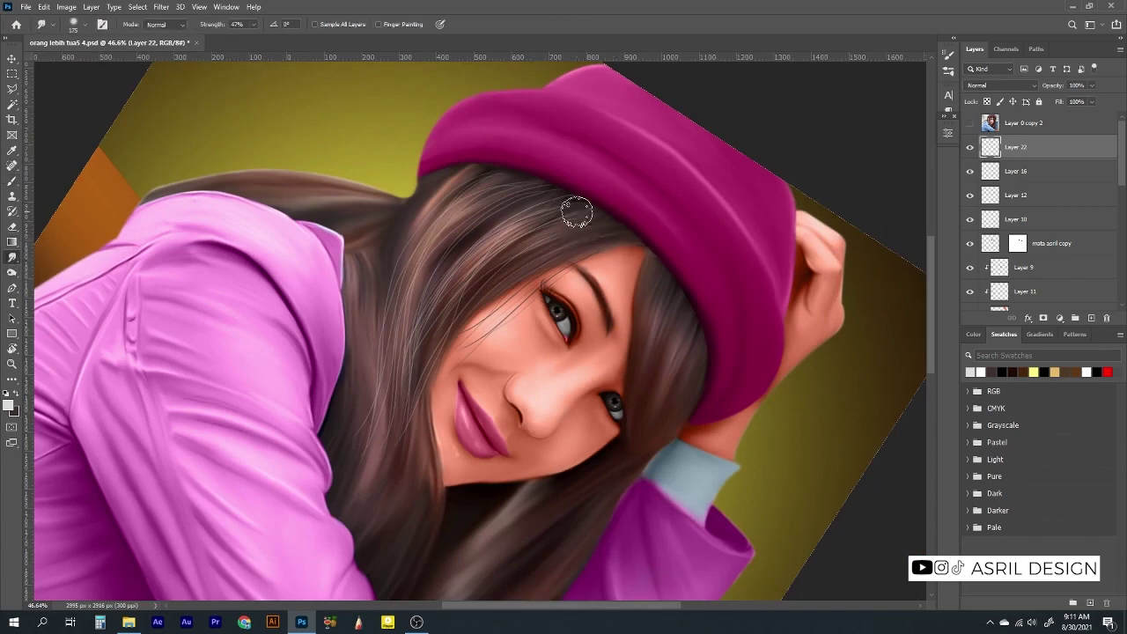
key(bracketright)
key(bracketright)
scroll(669, 352, down, 3)
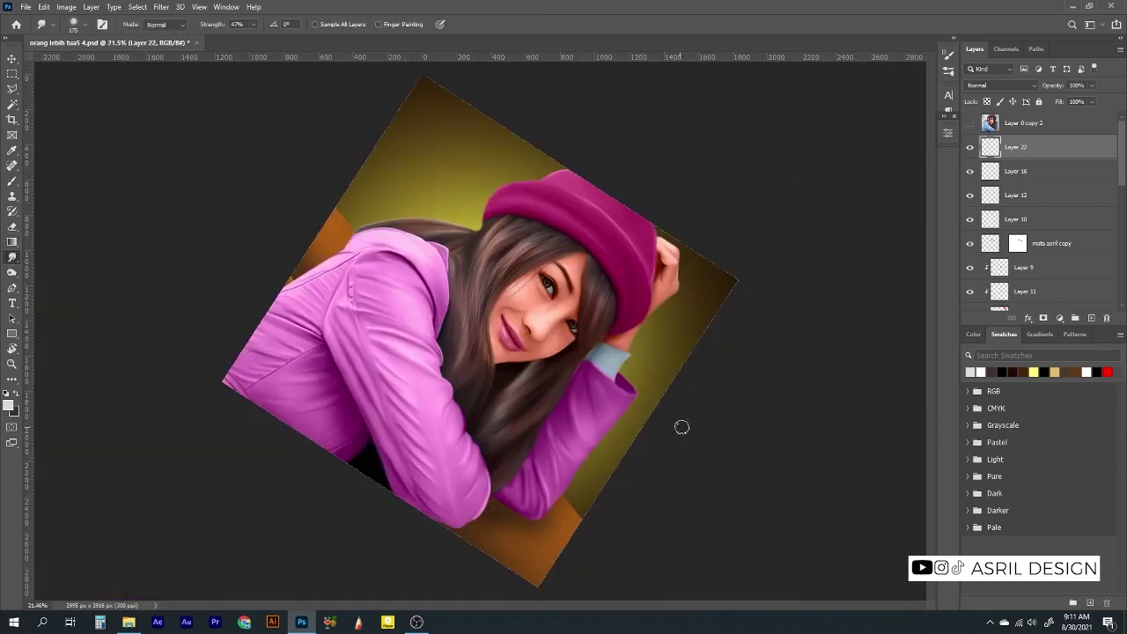
scroll(704, 379, up, 4)
Sample a dark hair colour and paint thin dark strands below the hat
key(r)
key(b)
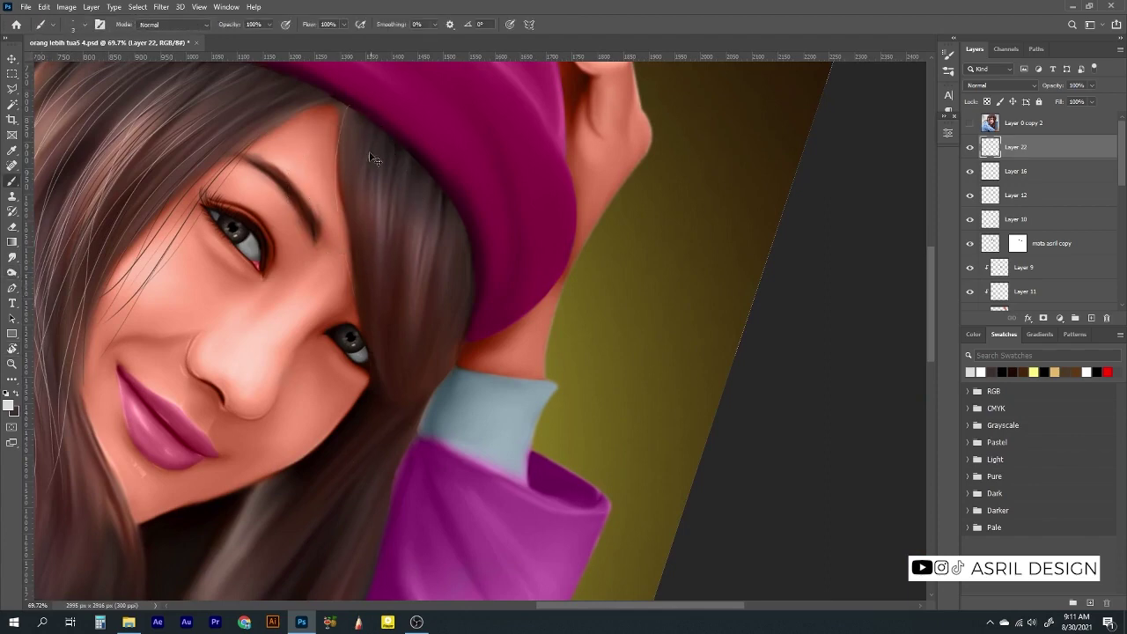
alt+click(113, 391)
click(9, 406)
click(998, 319)
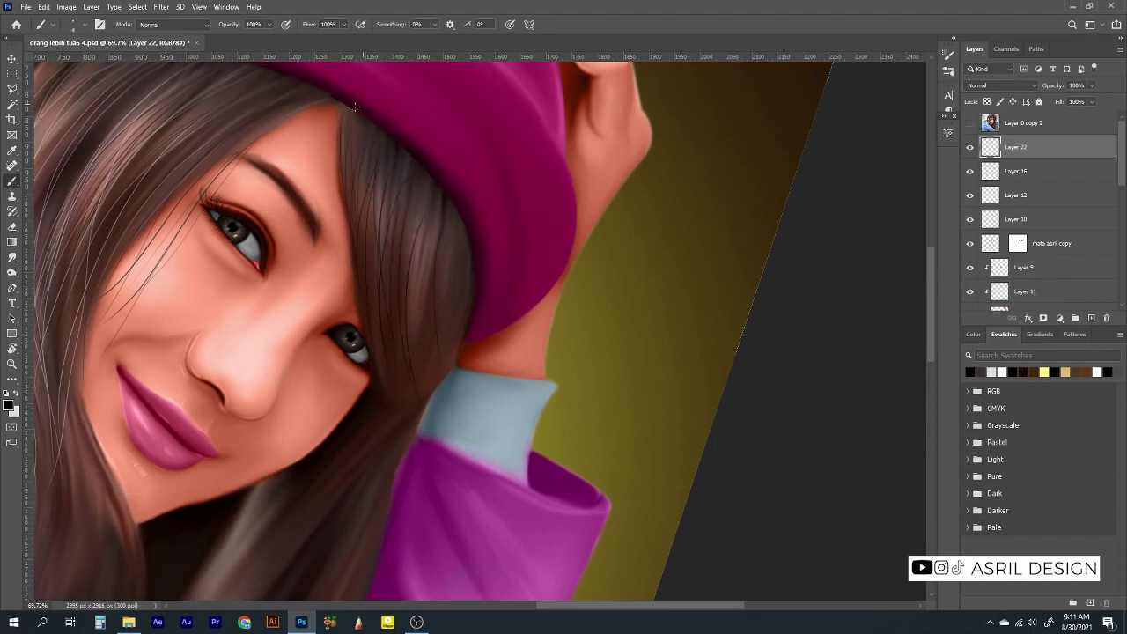
drag(355, 106, 339, 278)
drag(365, 127, 346, 310)
With the view rotated, paint light strands across the dark hair, then return the view upright
drag(536, 346, 413, 336)
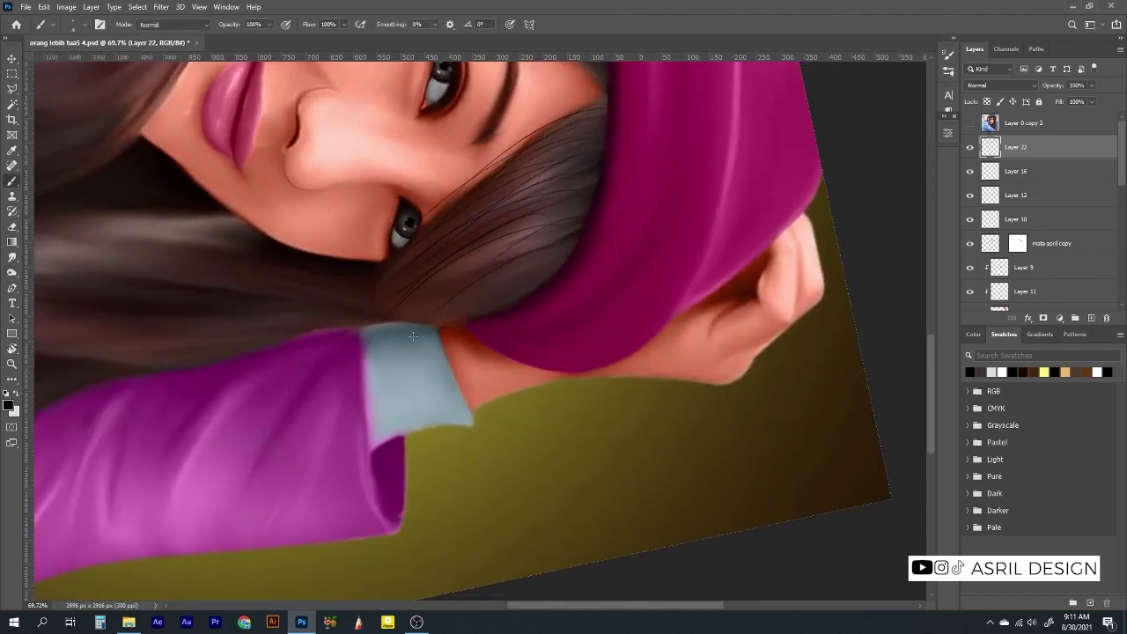
click(18, 393)
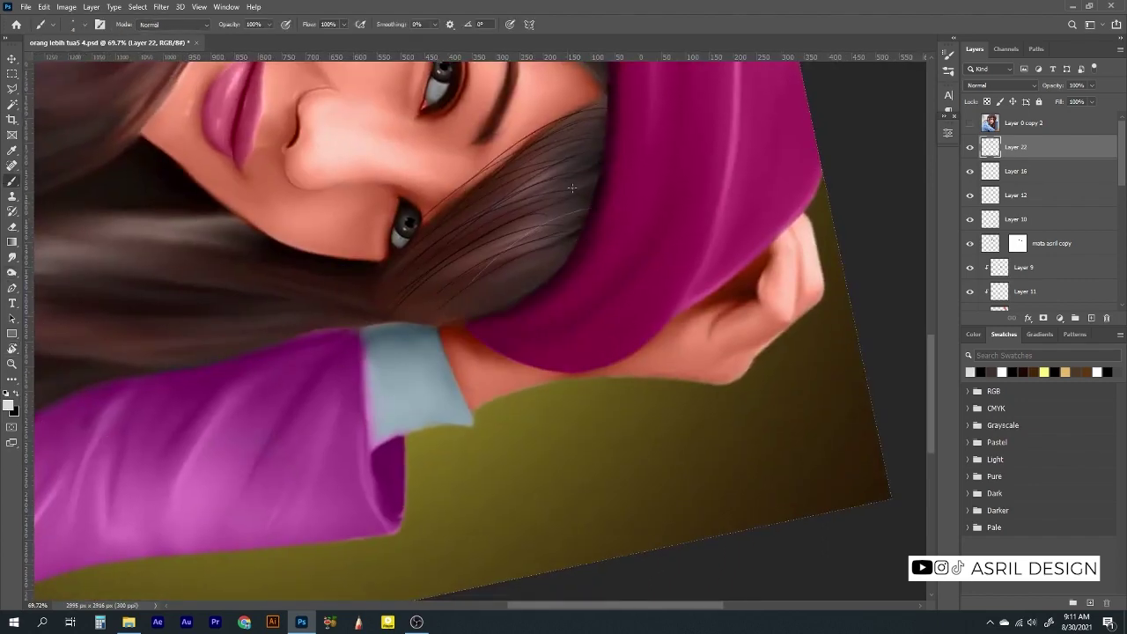
drag(587, 201, 440, 280)
drag(604, 139, 452, 232)
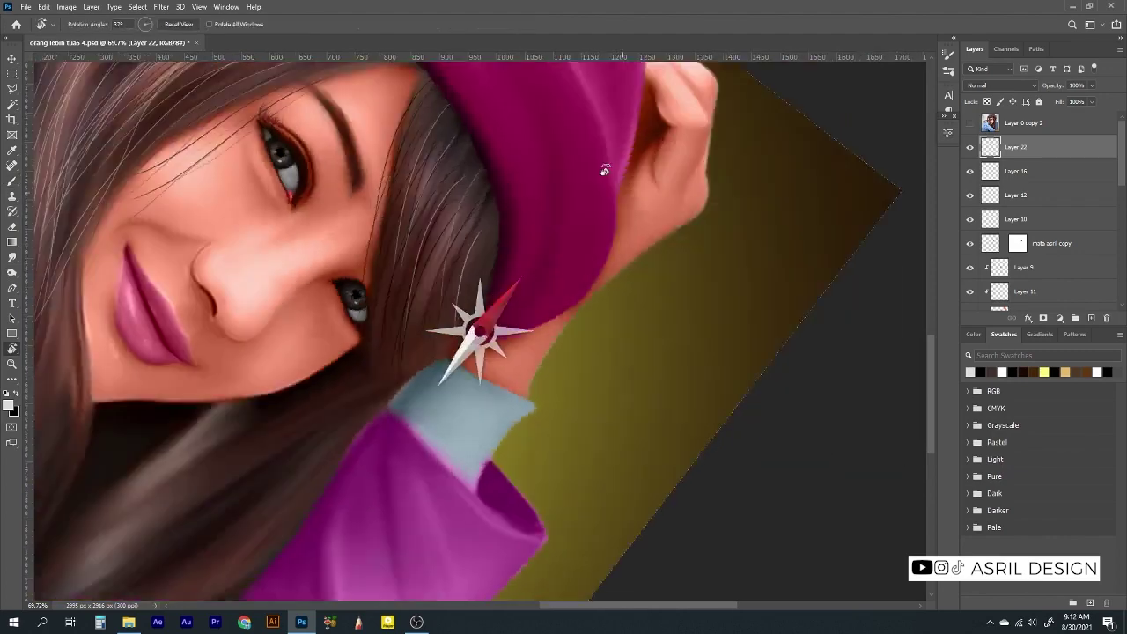
mouse_move(527, 296)
mouse_down()
mouse_move(478, 314)
mouse_move(431, 259)
mouse_up()
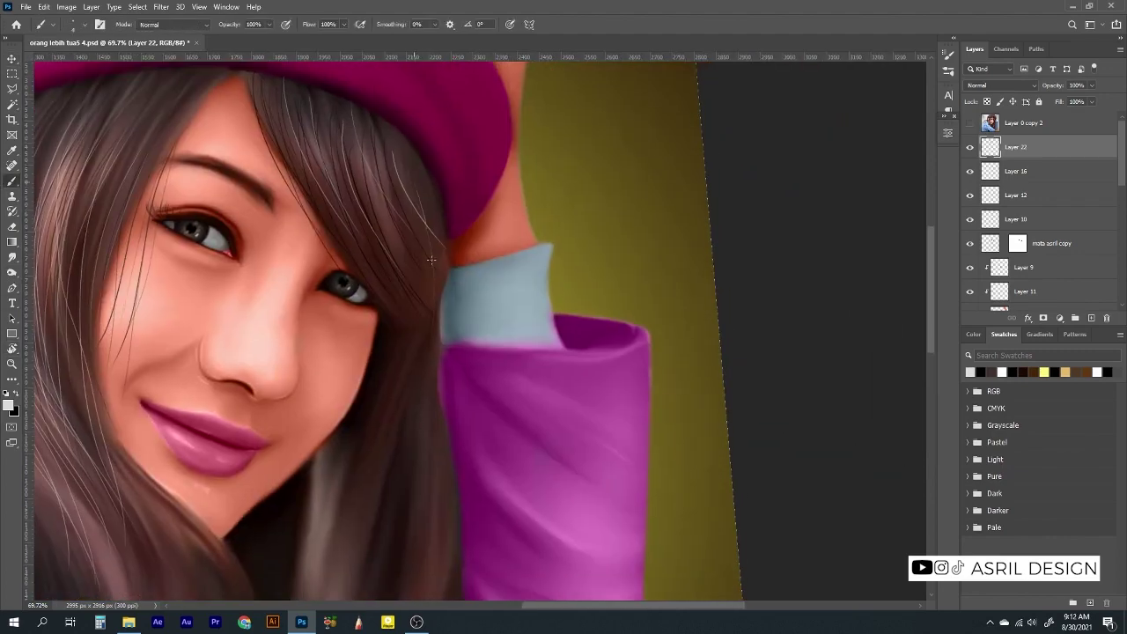
scroll(431, 260, down, 3)
Paint a thin black strand beside the arm, toggling the last hair strokes with redo and undo
key(x)
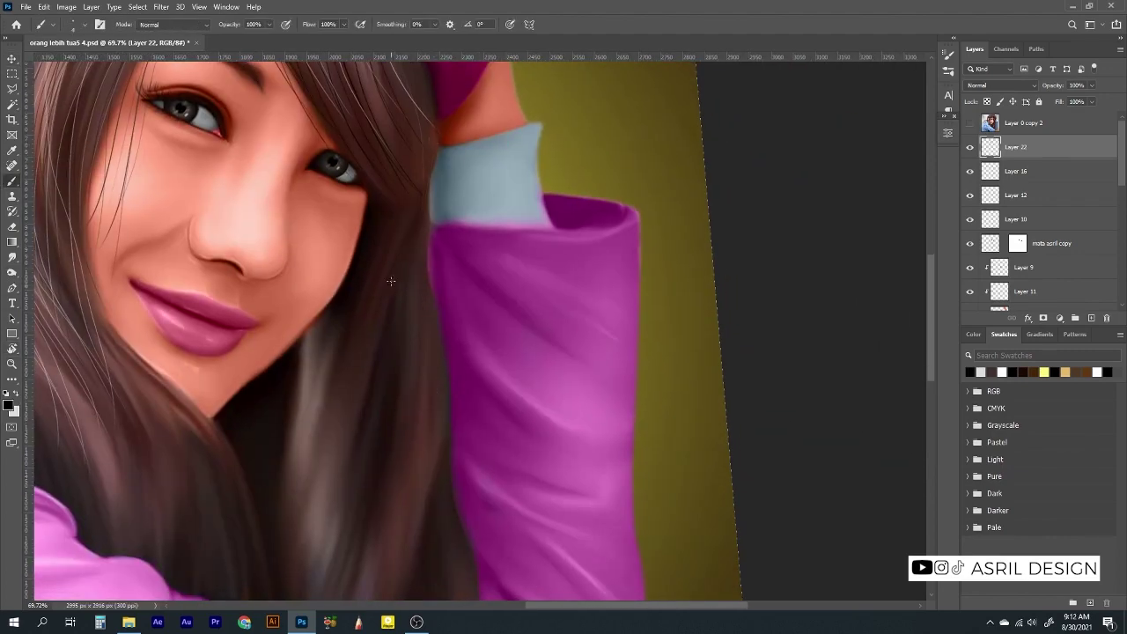
scroll(377, 239, down, 3)
scroll(371, 230, up, 2)
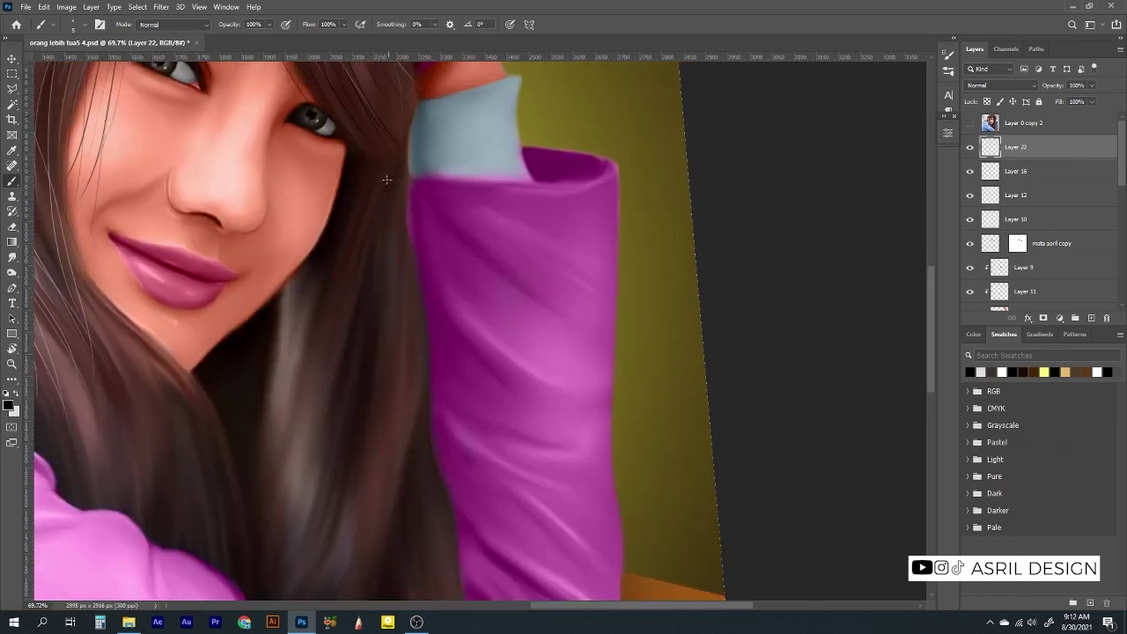
drag(328, 298, 303, 482)
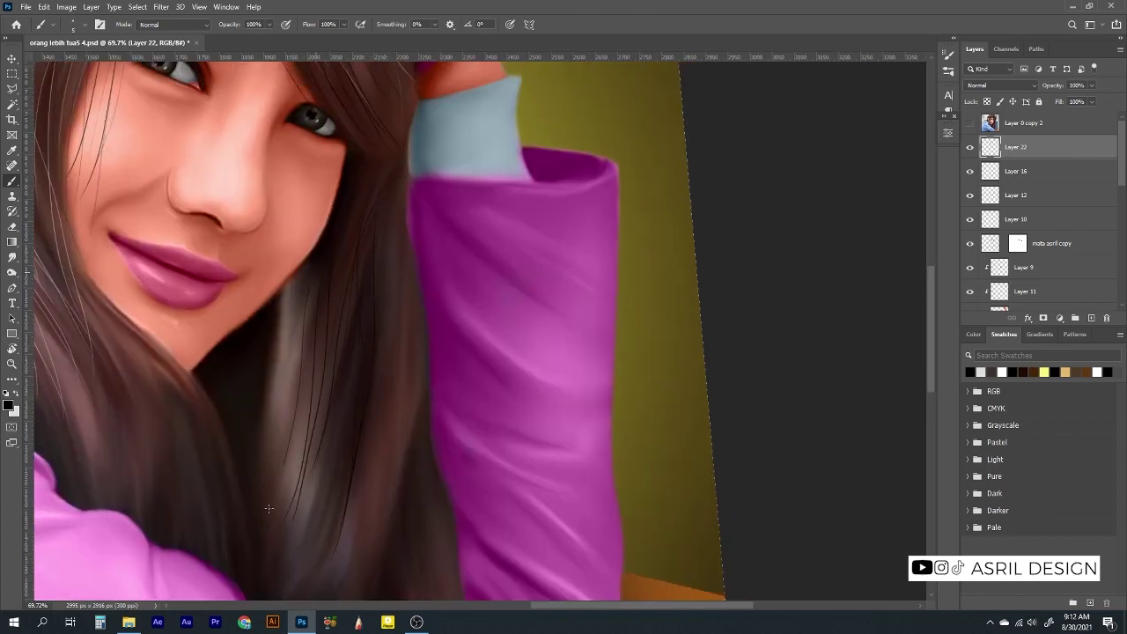
key(ctrl+shift+z)
key(ctrl+shift+z)
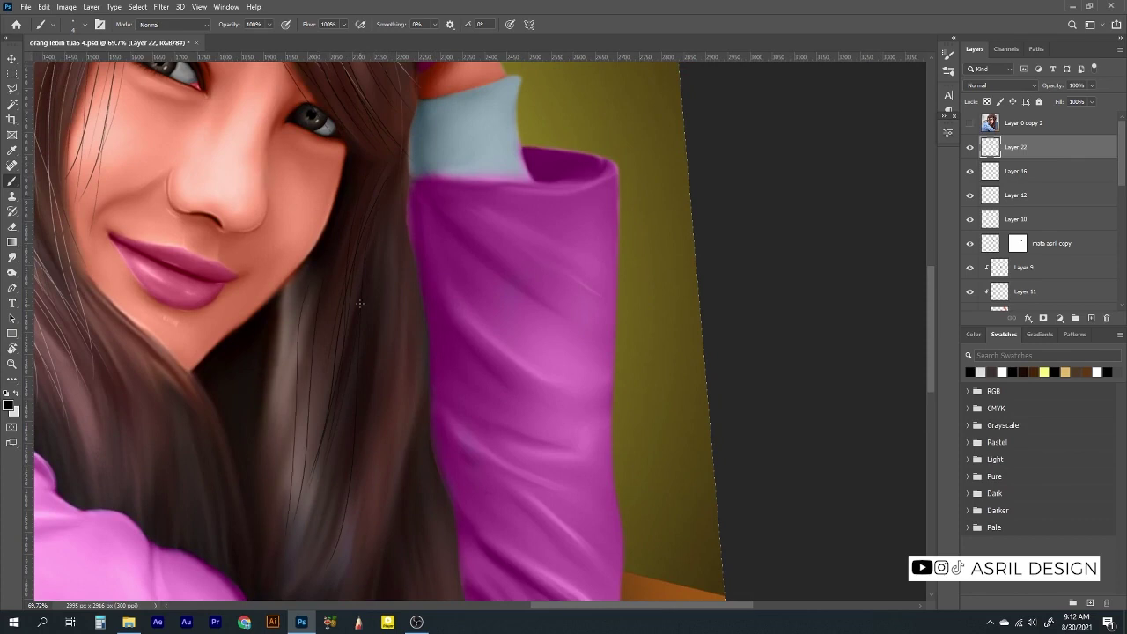
key(ctrl+z)
key(ctrl+z)
scroll(385, 307, down, 3)
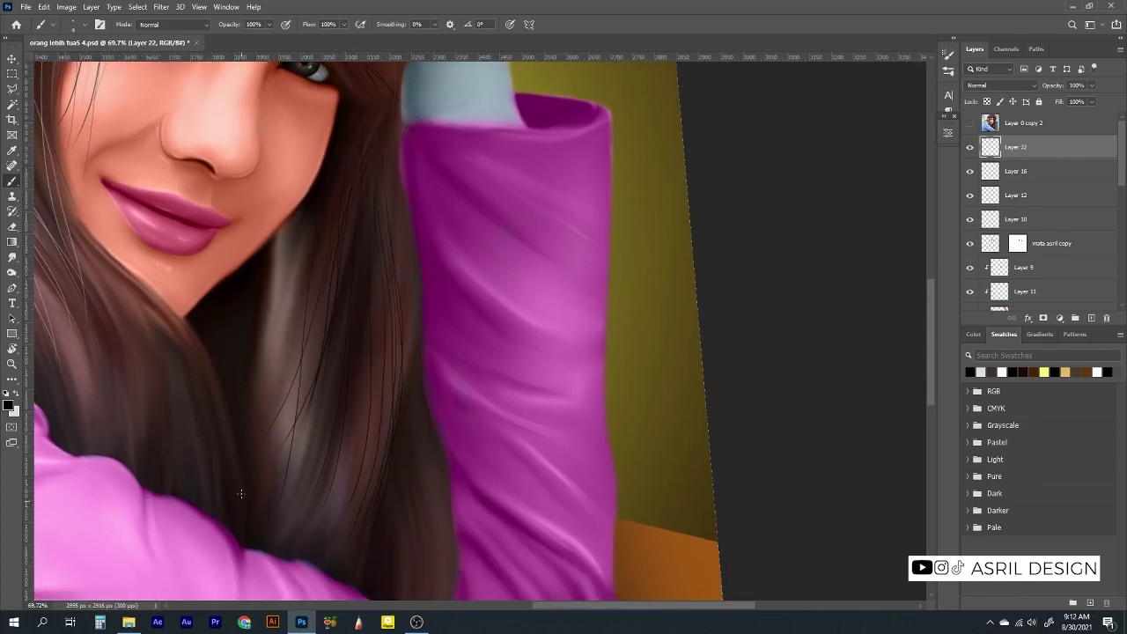
scroll(370, 297, down, 5)
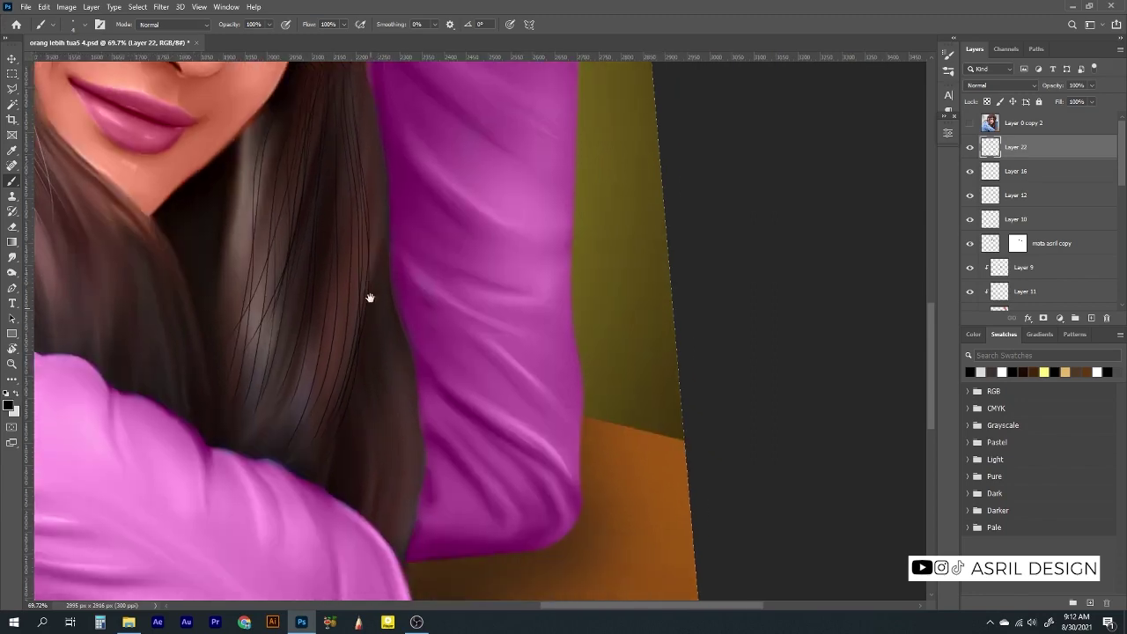
scroll(380, 274, up, 5)
scroll(381, 274, right, 2)
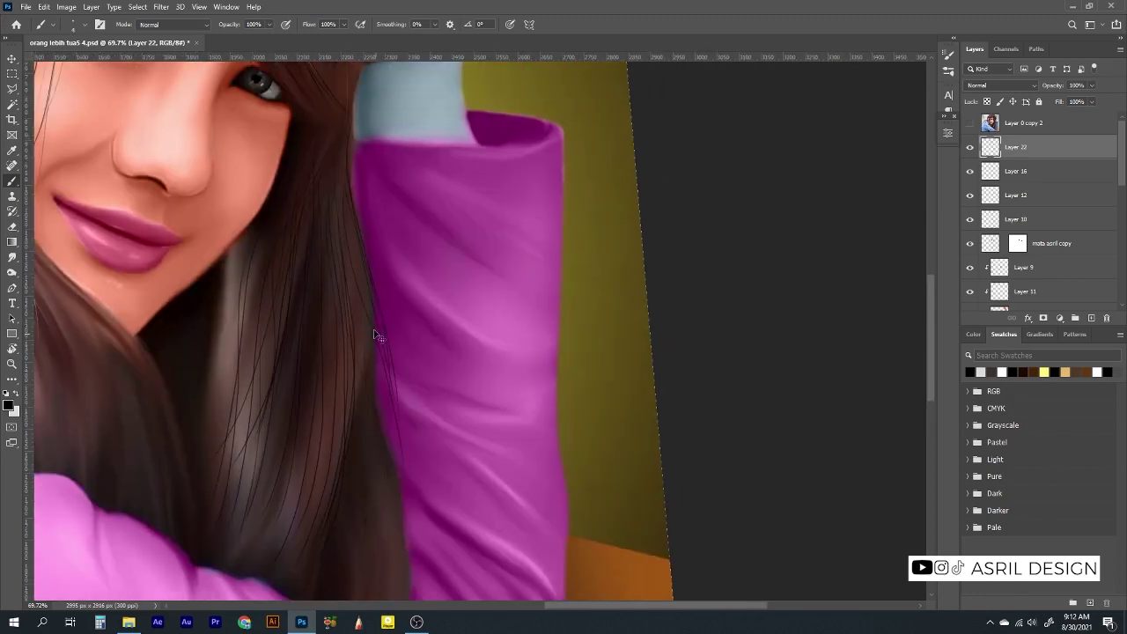
scroll(374, 381, down, 6)
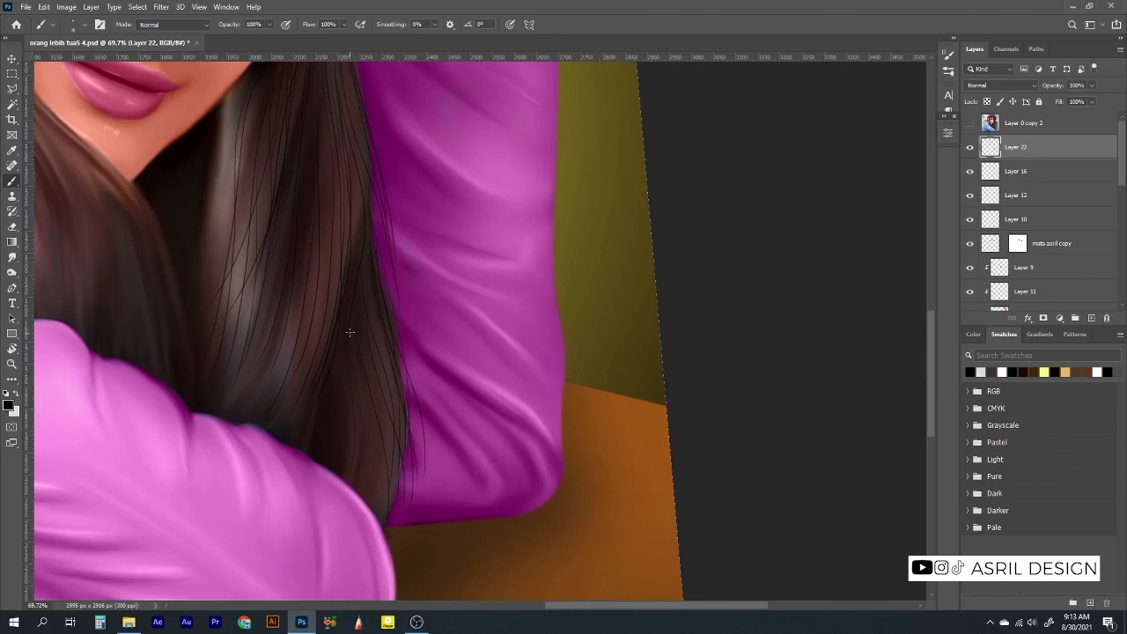
scroll(373, 476, up, 8)
Set the Smudge tool to 22% strength with a smaller brush
click(12, 256)
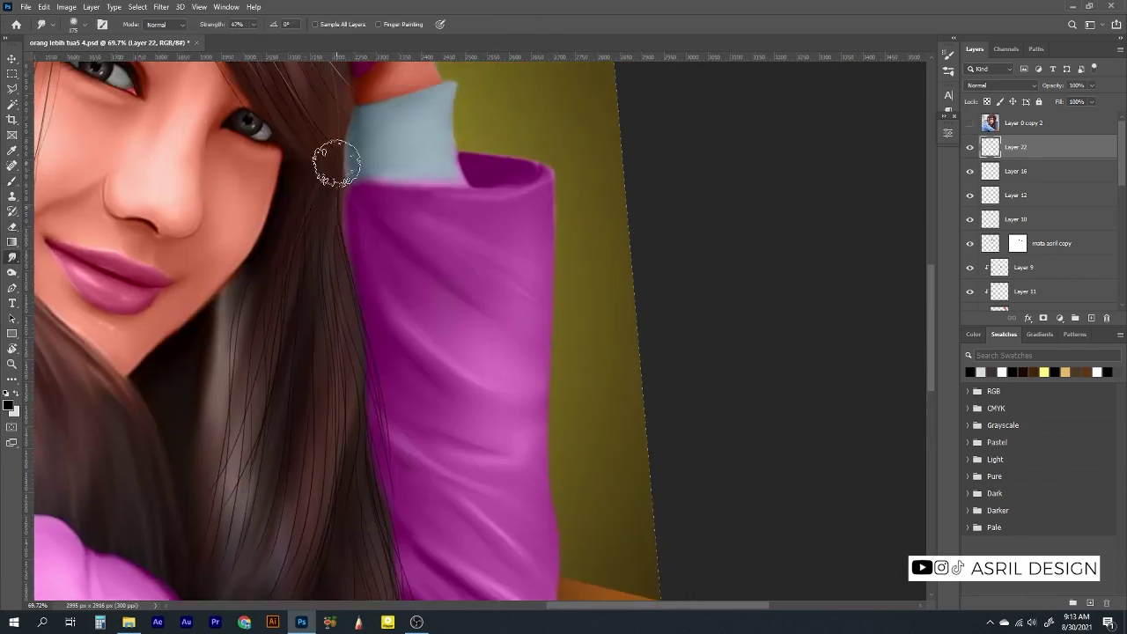
key(2)
key(2)
key(bracketleft)
key(bracketleft)
key(bracketleft)
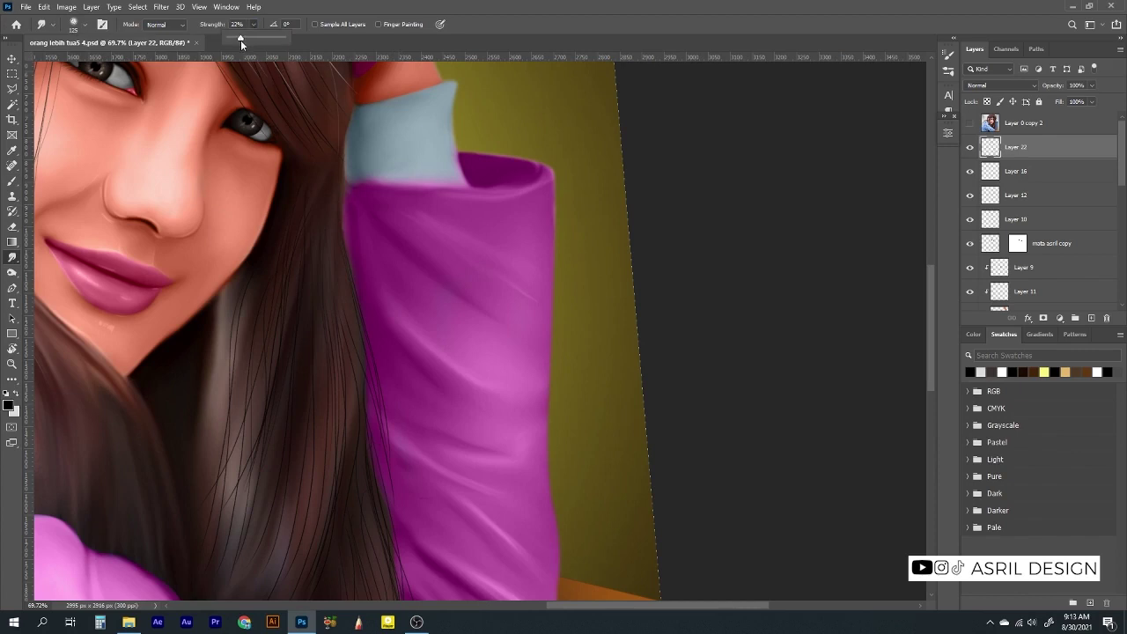
scroll(344, 291, down, 8)
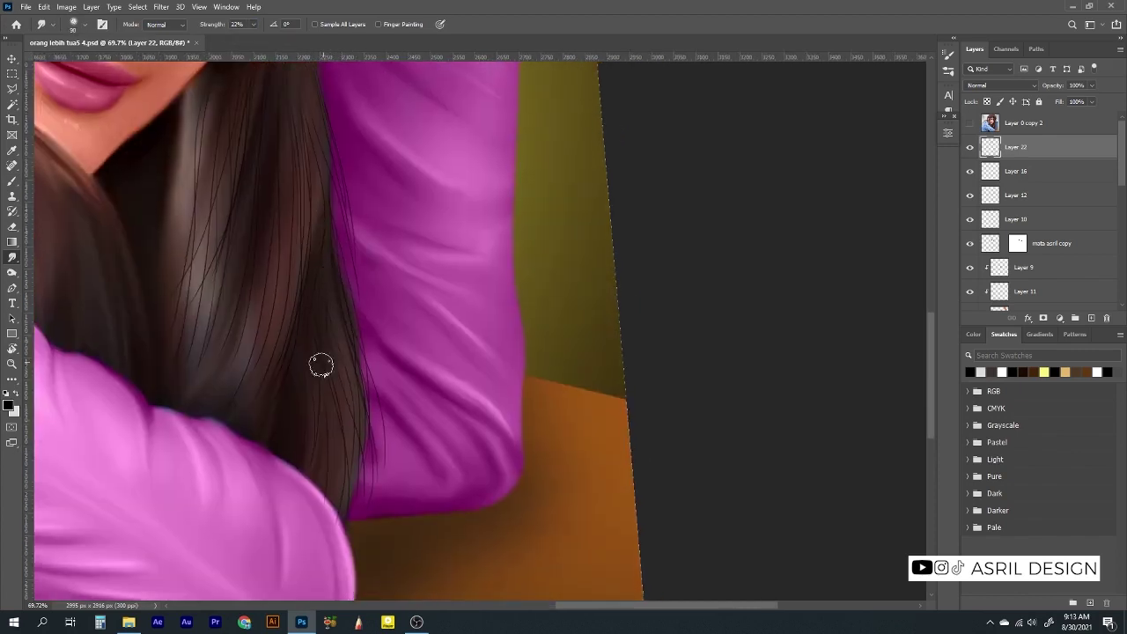
Paint thin light strands over the dark hair, undoing the stray one along the edge
key(b)
drag(231, 85, 222, 322)
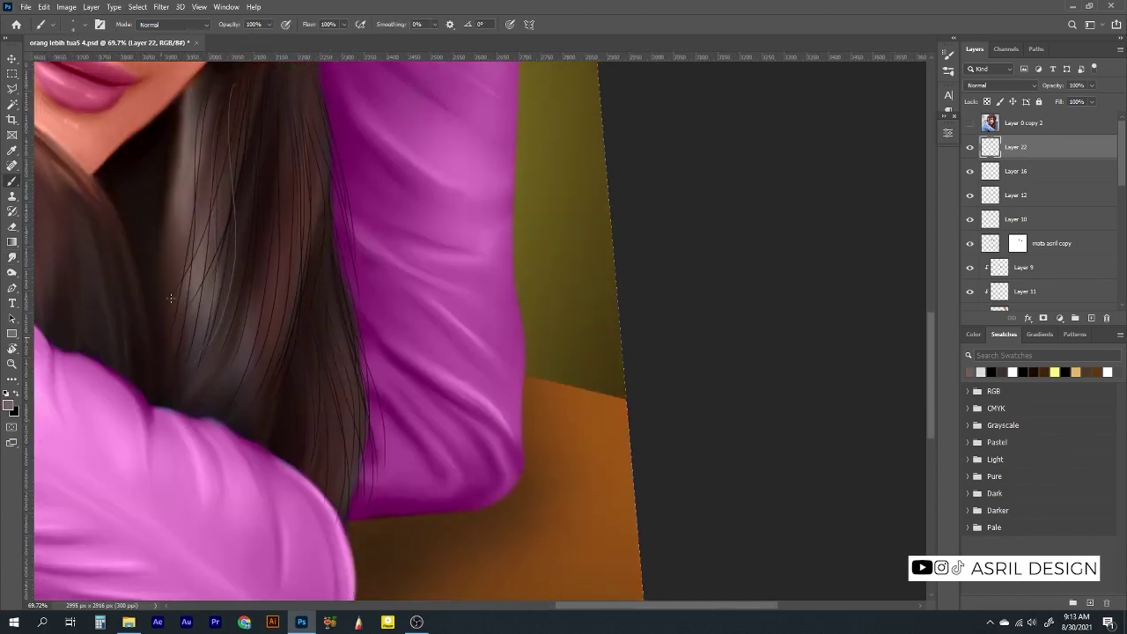
drag(250, 108, 245, 326)
drag(327, 185, 356, 467)
key(ctrl+z)
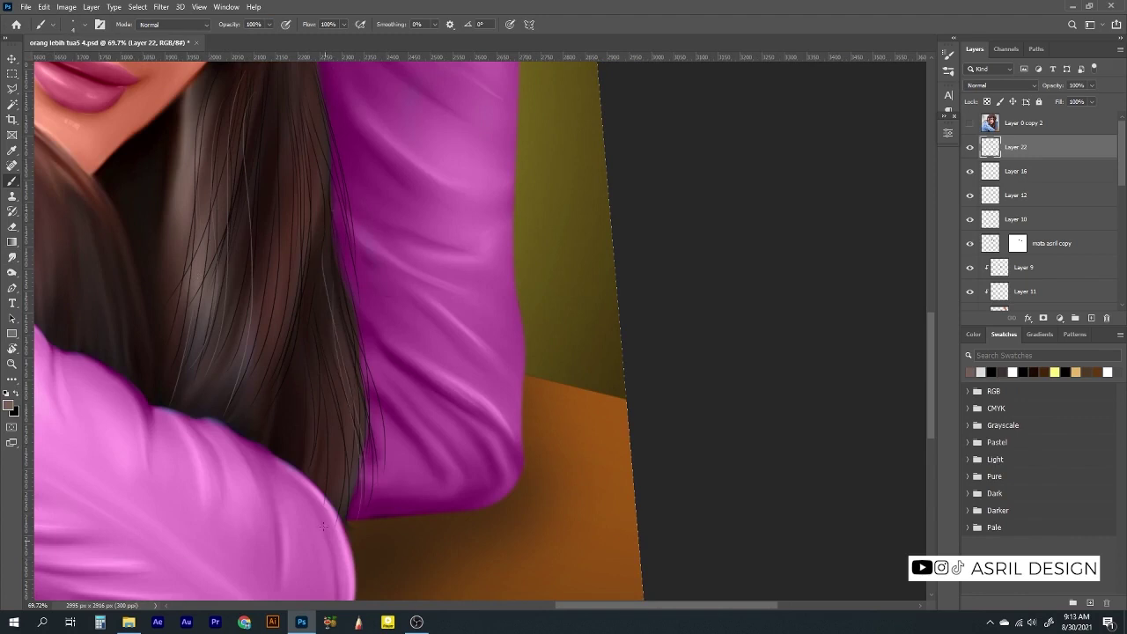
scroll(368, 328, down, 2)
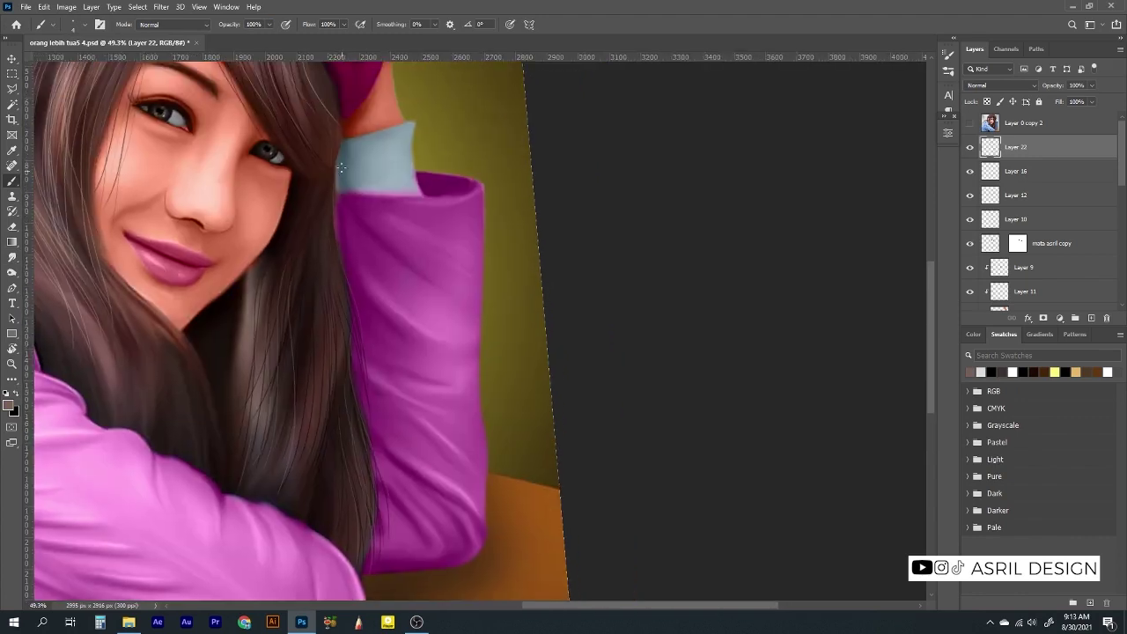
click(12, 256)
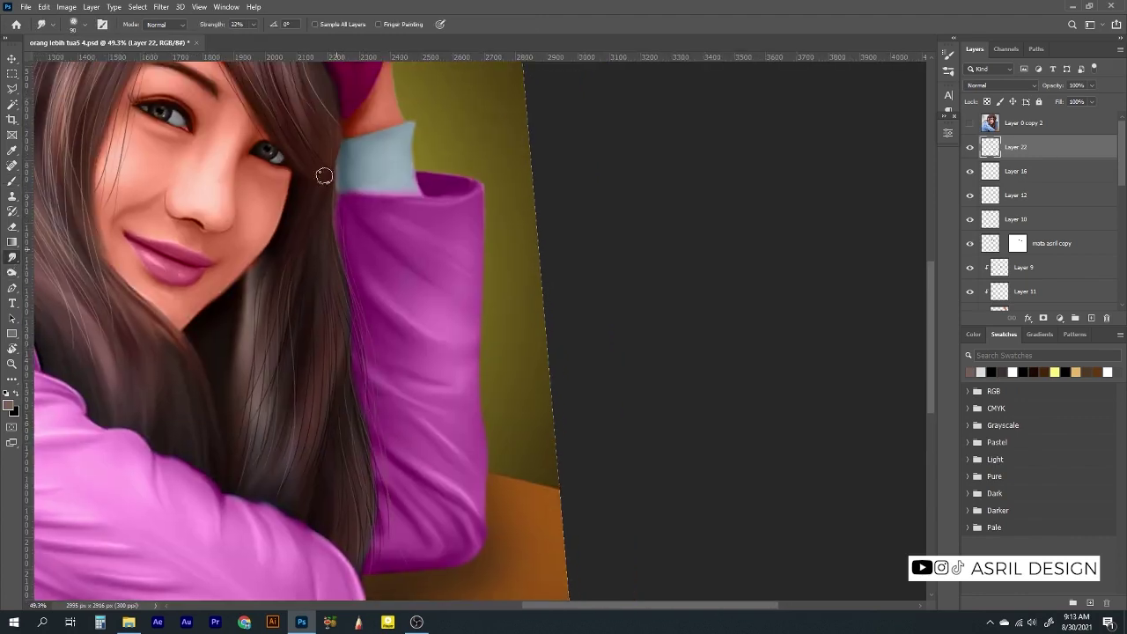
scroll(429, 453, down, 3)
scroll(456, 279, up, 3)
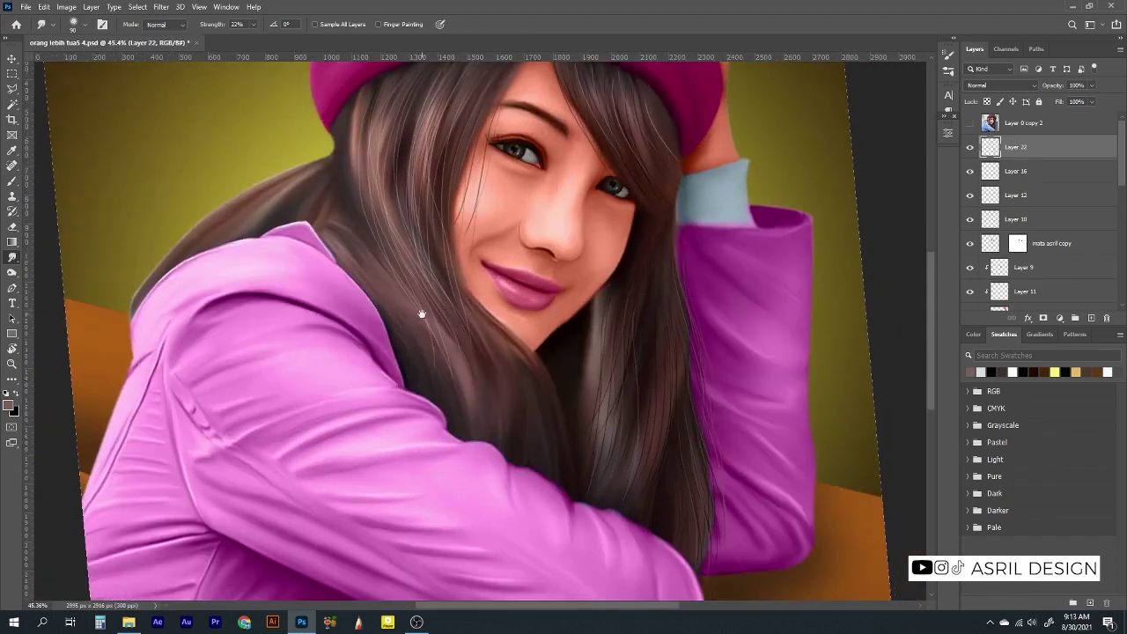
Paint white flyaway strands along the hair's outline above the shoulder
key(b)
click(9, 405)
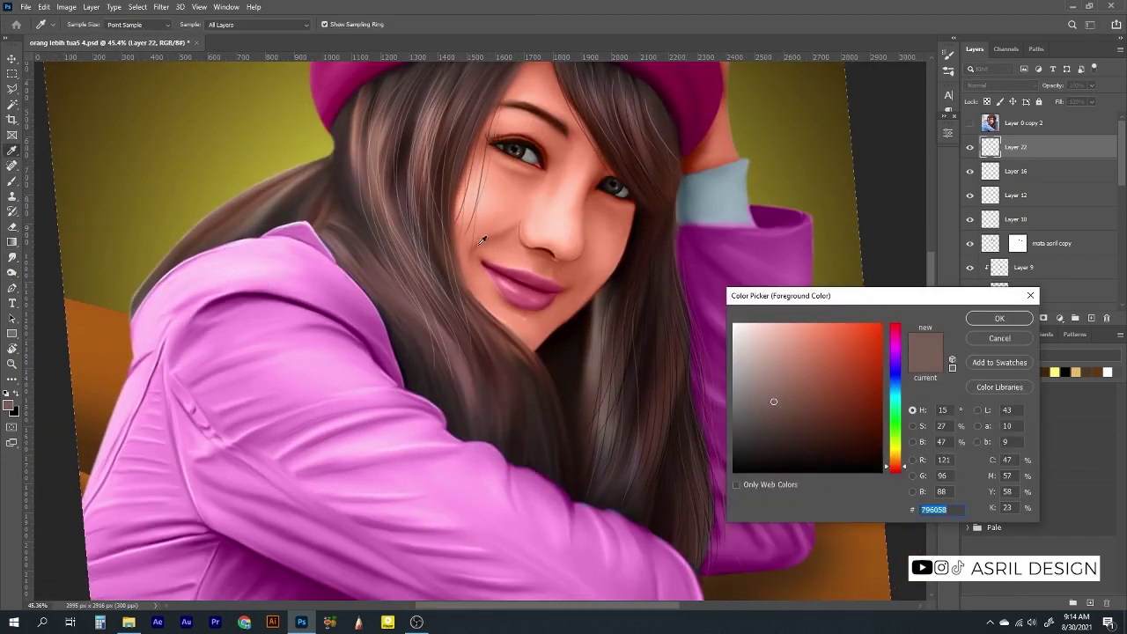
click(750, 336)
click(999, 316)
drag(336, 144, 180, 231)
scroll(201, 277, up, 5)
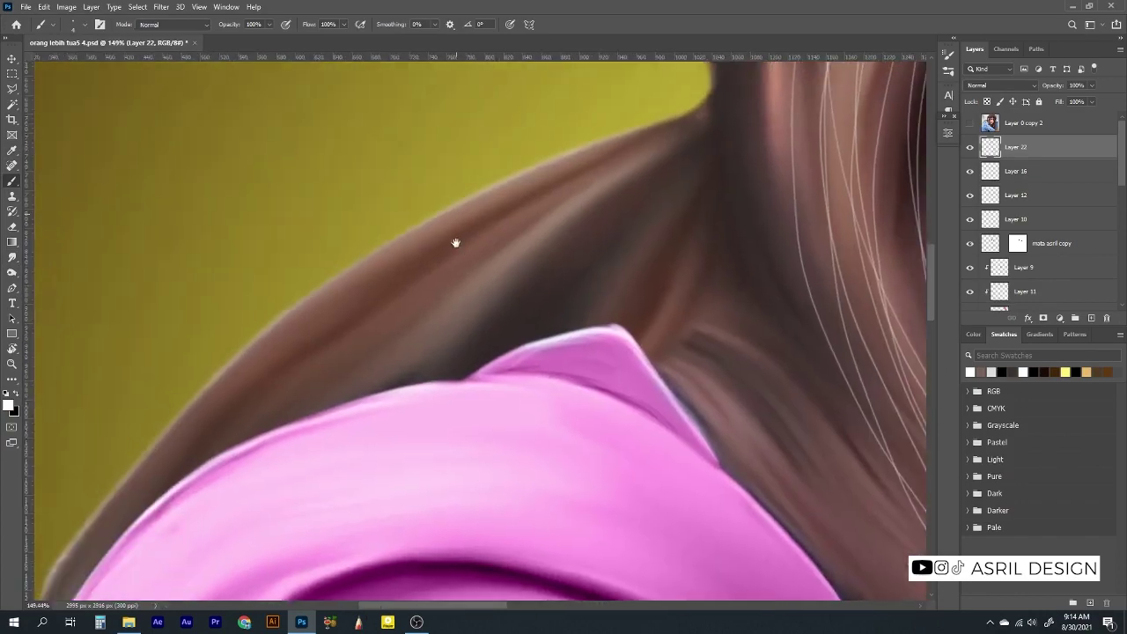
mouse_move(674, 131)
mouse_down()
mouse_move(467, 189)
mouse_move(224, 357)
mouse_move(431, 238)
mouse_move(174, 502)
mouse_up()
drag(352, 304, 183, 529)
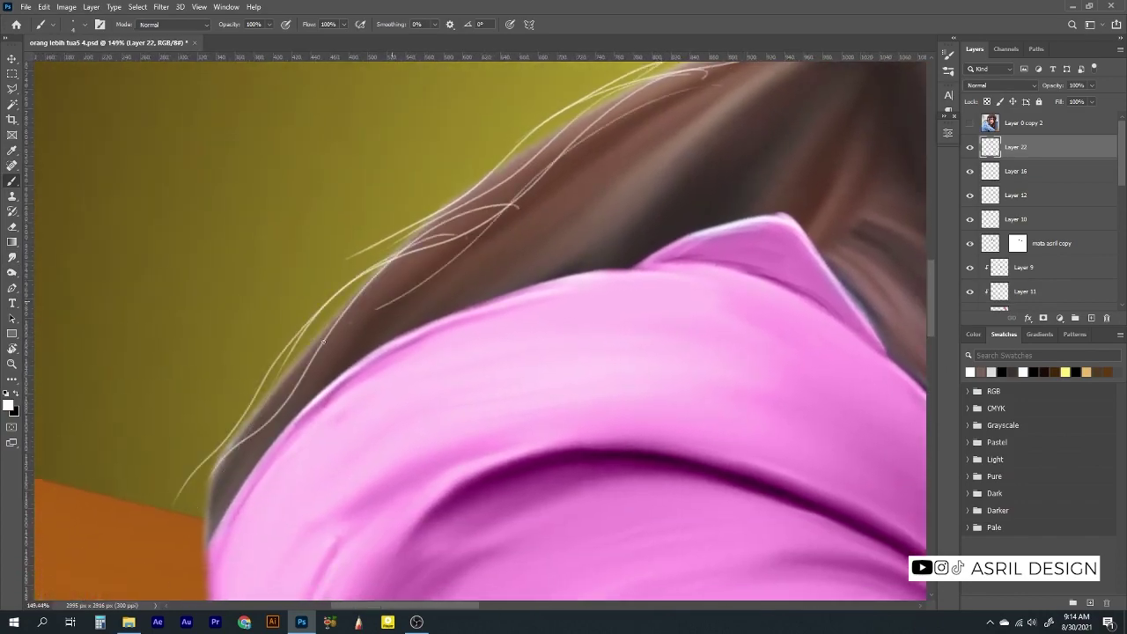
scroll(479, 249, up, 2)
scroll(459, 164, down, 5)
Paint several thin black strands from the hair down toward the collar
key(x)
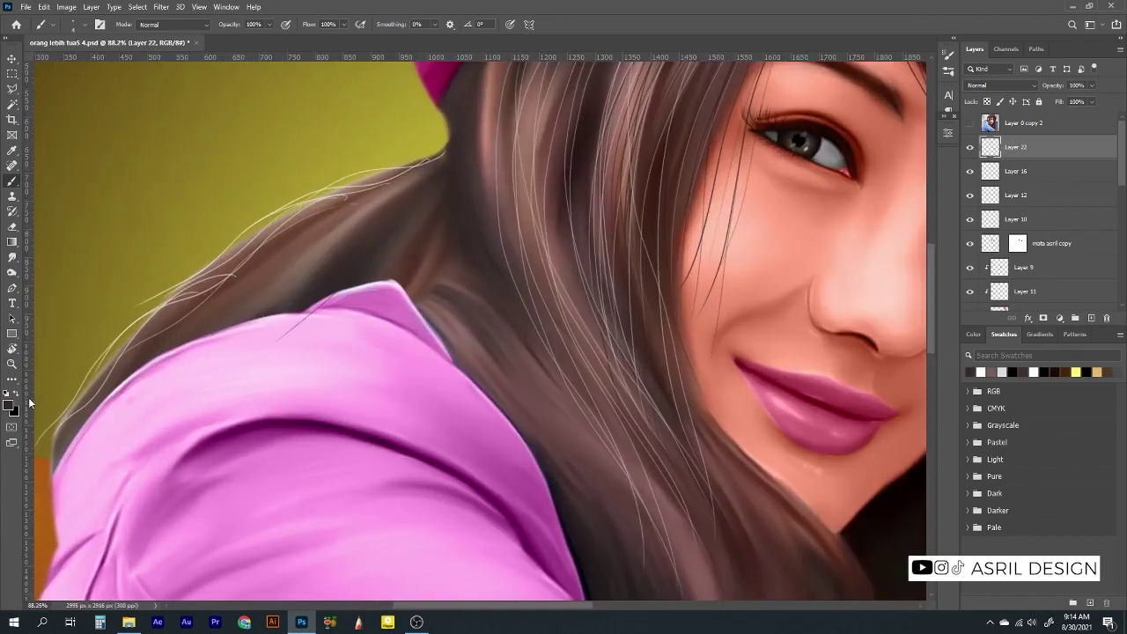
drag(443, 157, 347, 246)
drag(416, 192, 213, 355)
drag(386, 201, 213, 352)
drag(319, 258, 169, 366)
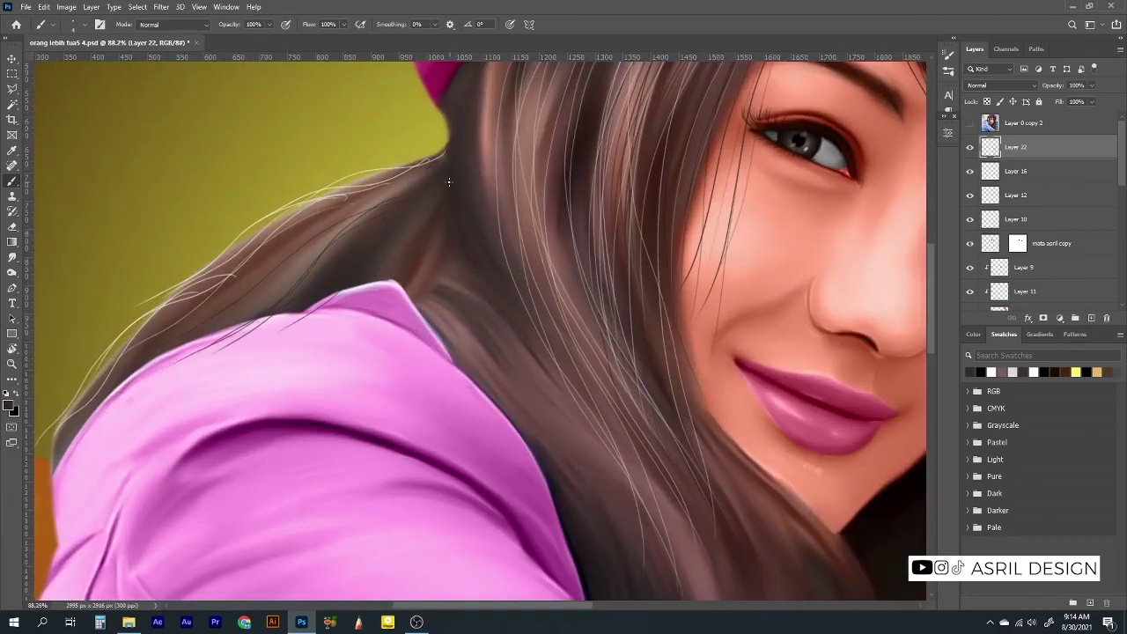
drag(405, 186, 239, 299)
drag(316, 237, 183, 357)
Reselect white and add three more white flyaway strands along the hair edge
alt+click(295, 200)
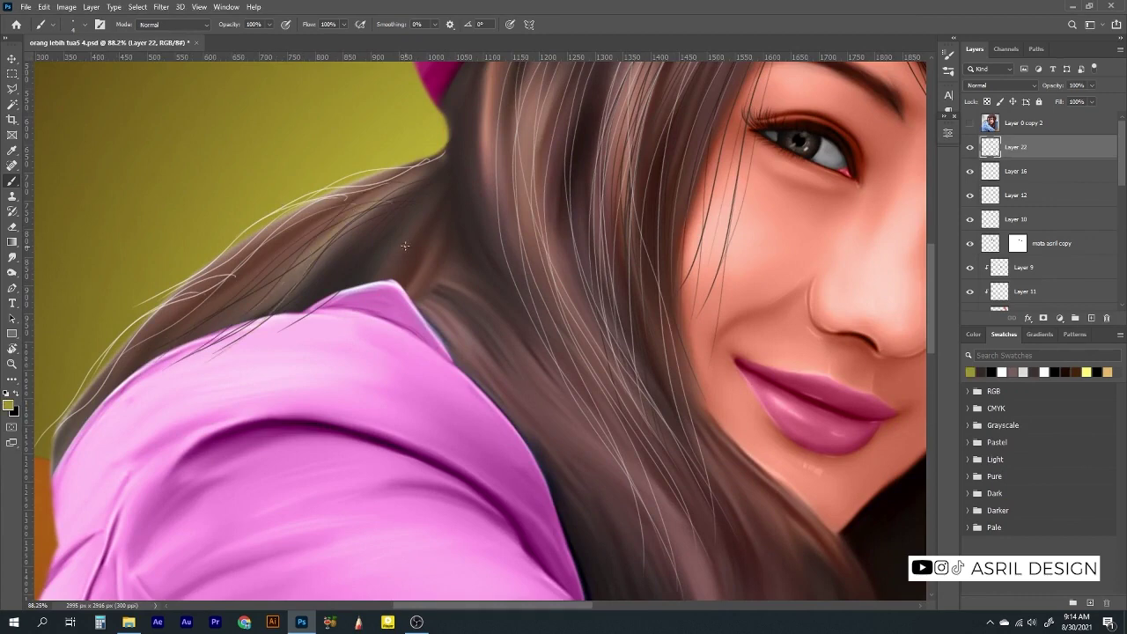
click(8, 405)
click(731, 320)
click(1001, 318)
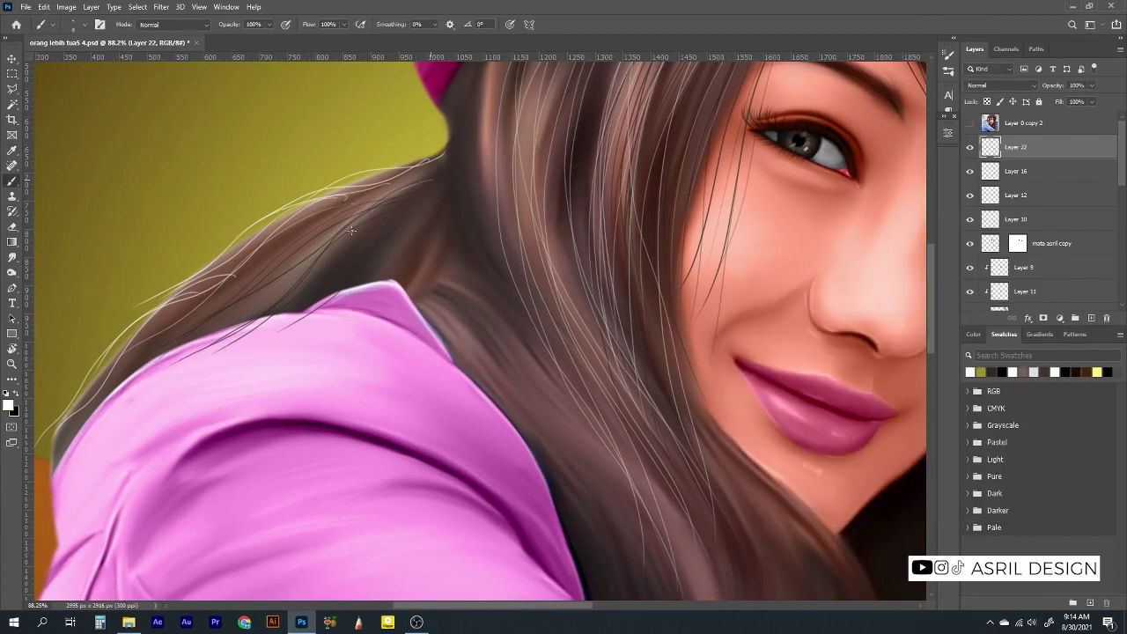
drag(391, 202, 227, 330)
drag(348, 231, 184, 343)
drag(292, 252, 129, 379)
Smudge the new strands and hair edge softly toward the shoulder
key(r)
mouse_move(352, 189)
mouse_down()
mouse_move(437, 159)
mouse_move(344, 212)
mouse_up()
mouse_move(435, 162)
mouse_down()
mouse_move(270, 243)
mouse_move(186, 313)
mouse_up()
drag(360, 220, 200, 299)
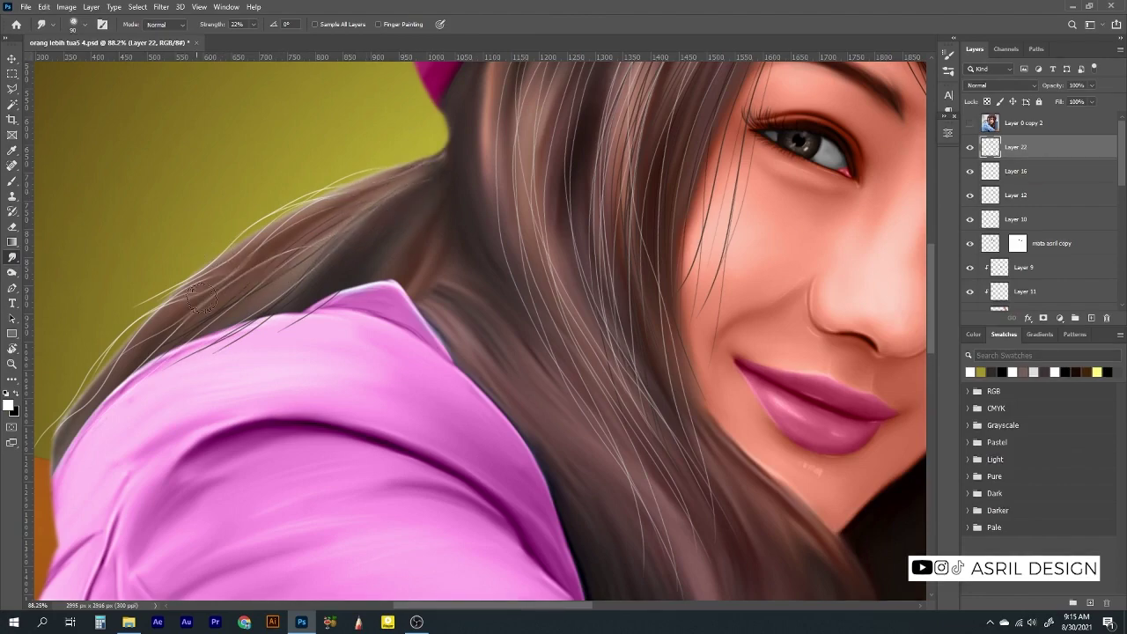
scroll(201, 300, down, 5)
scroll(42, 273, up, 2)
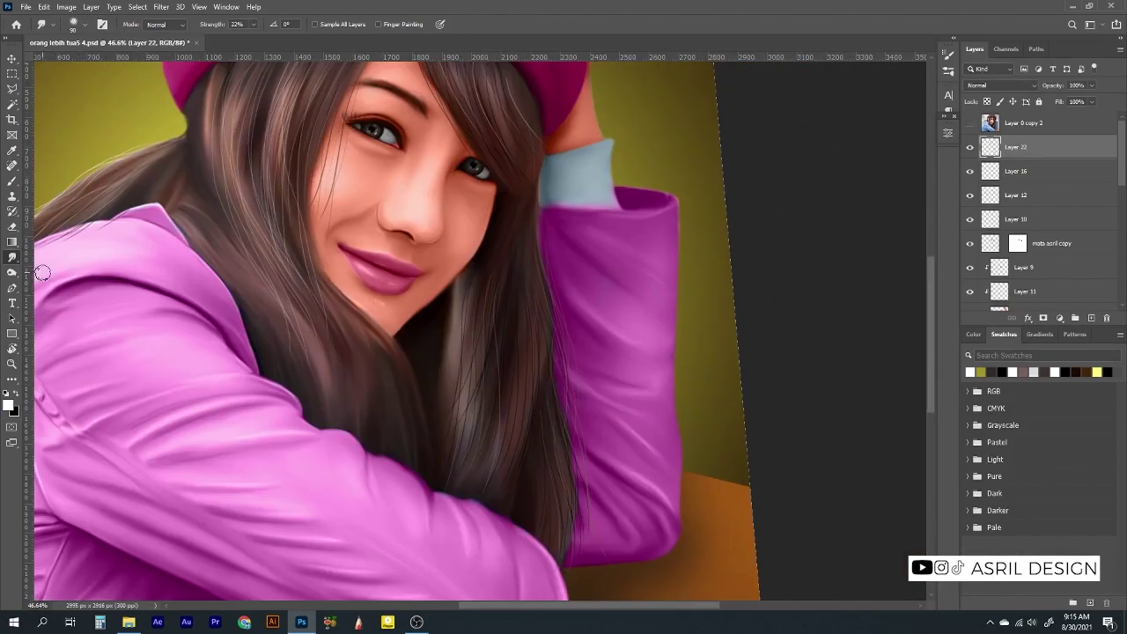
Pick a hair-brown swatch and paint a lighter strand into the hair below the chin
key(b)
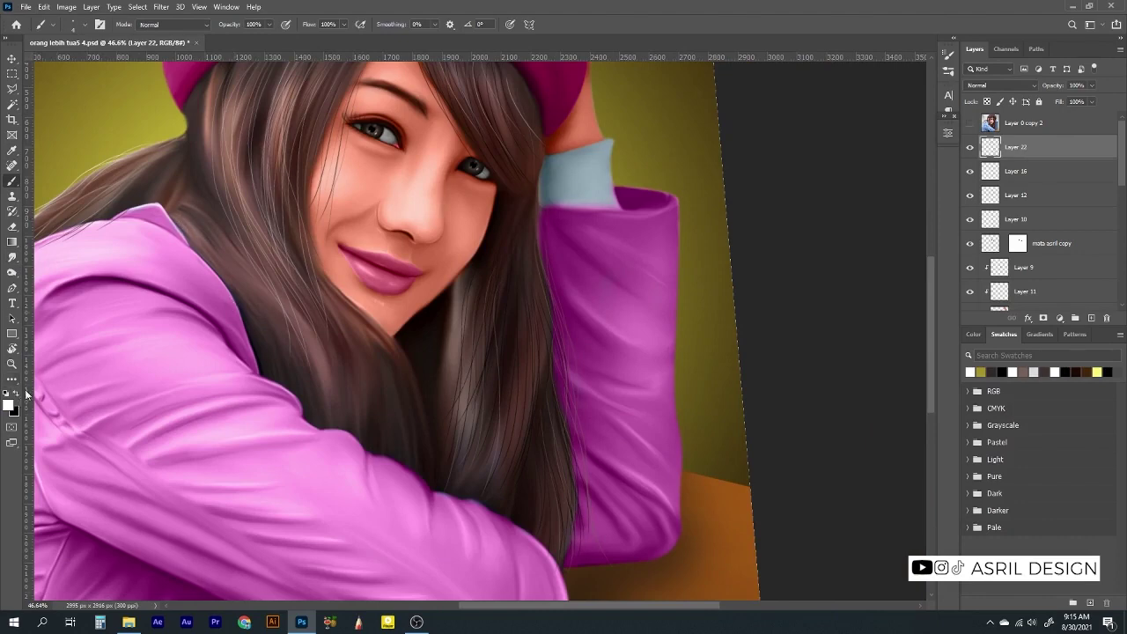
click(26, 393)
scroll(389, 379, up, 3)
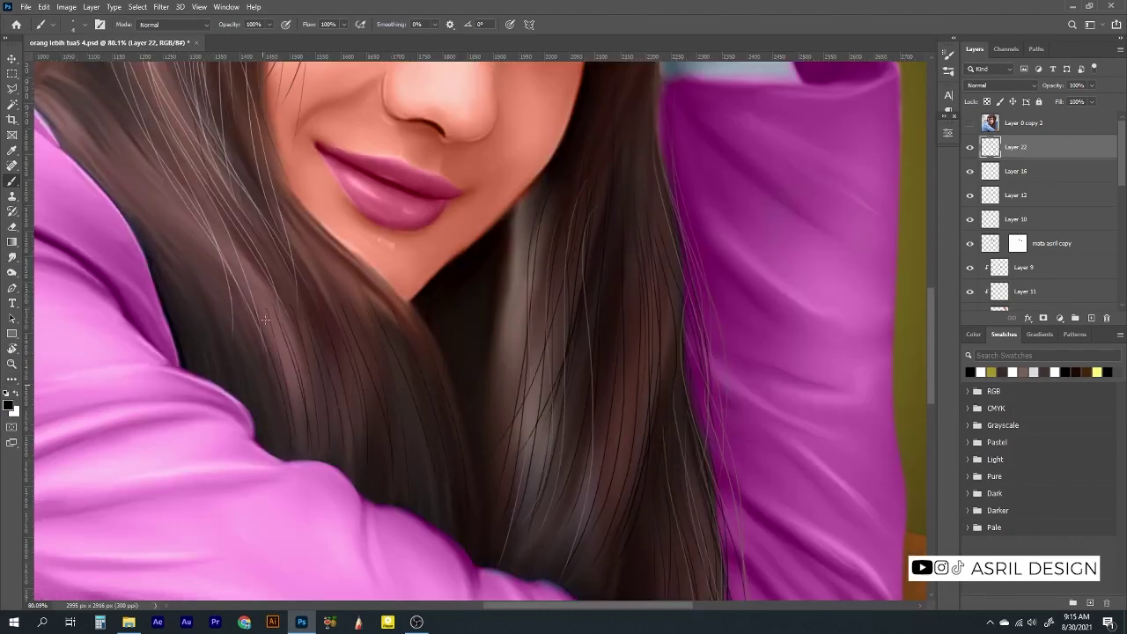
alt+click(222, 357)
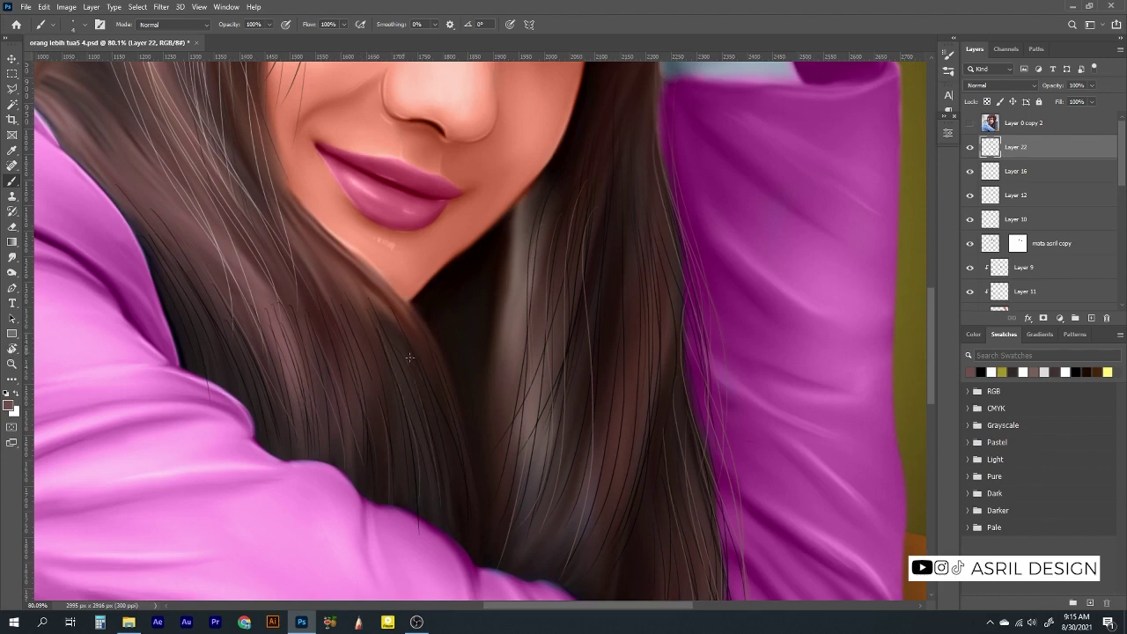
drag(410, 357, 474, 484)
scroll(176, 326, up, 2)
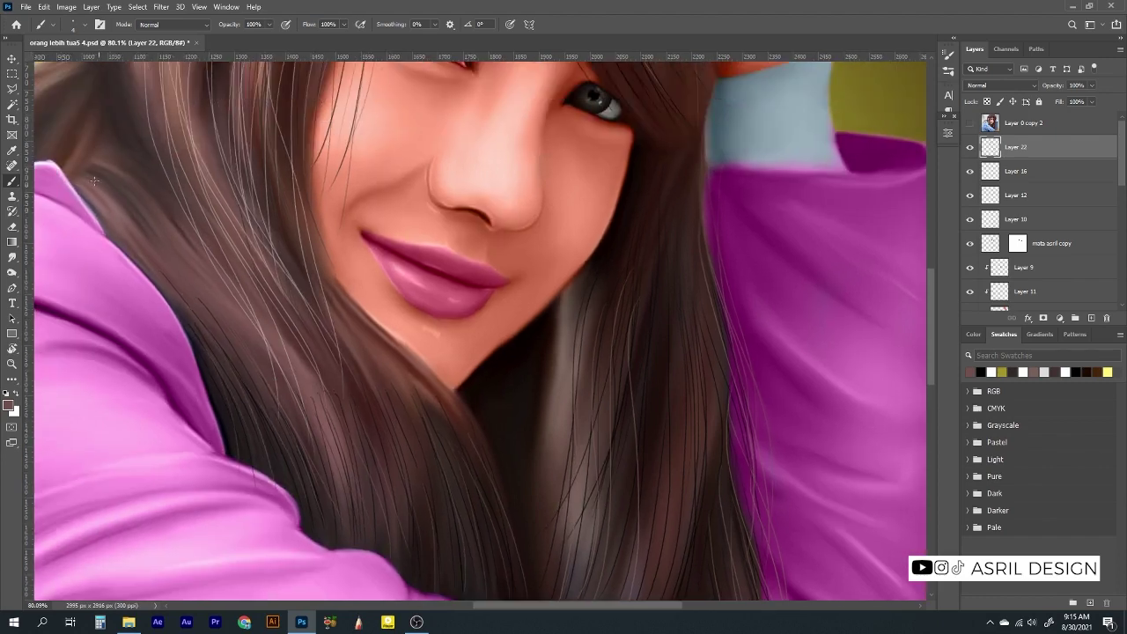
Reset the foreground colour to black and switch to the Smudge tool at 11%
click(9, 405)
click(740, 498)
click(998, 320)
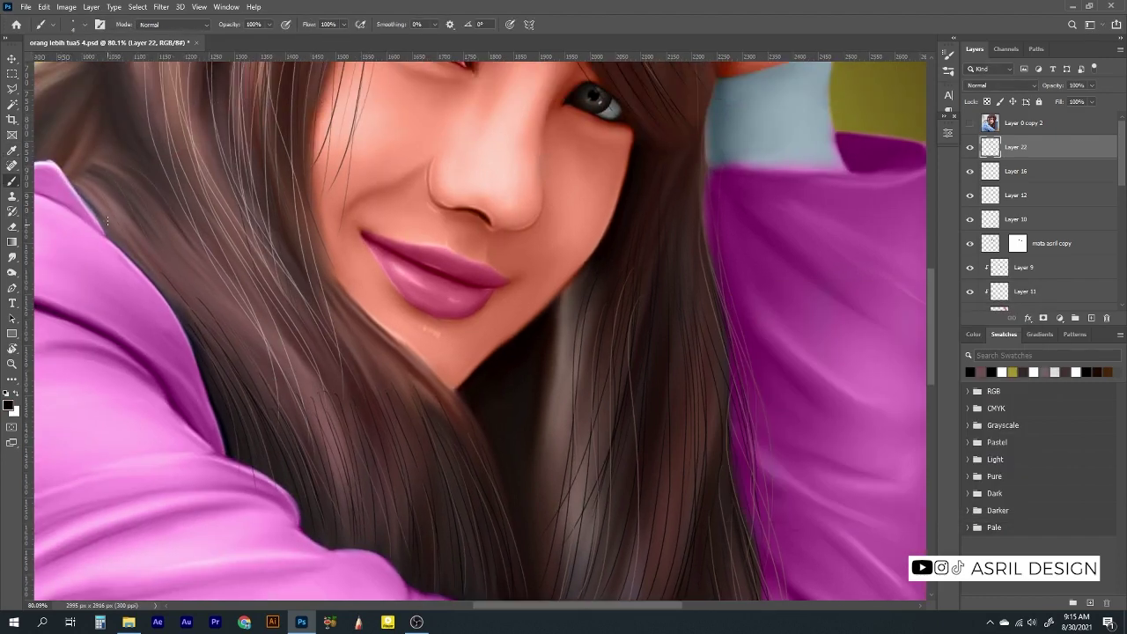
click(12, 256)
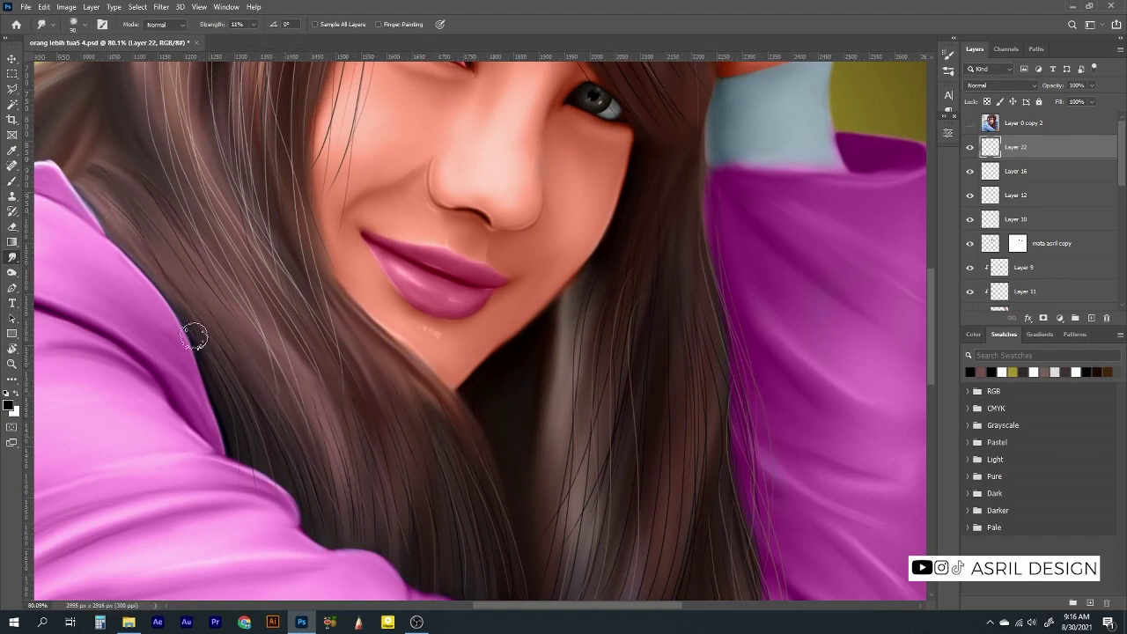
scroll(194, 330, down, 5)
scroll(565, 237, up, 3)
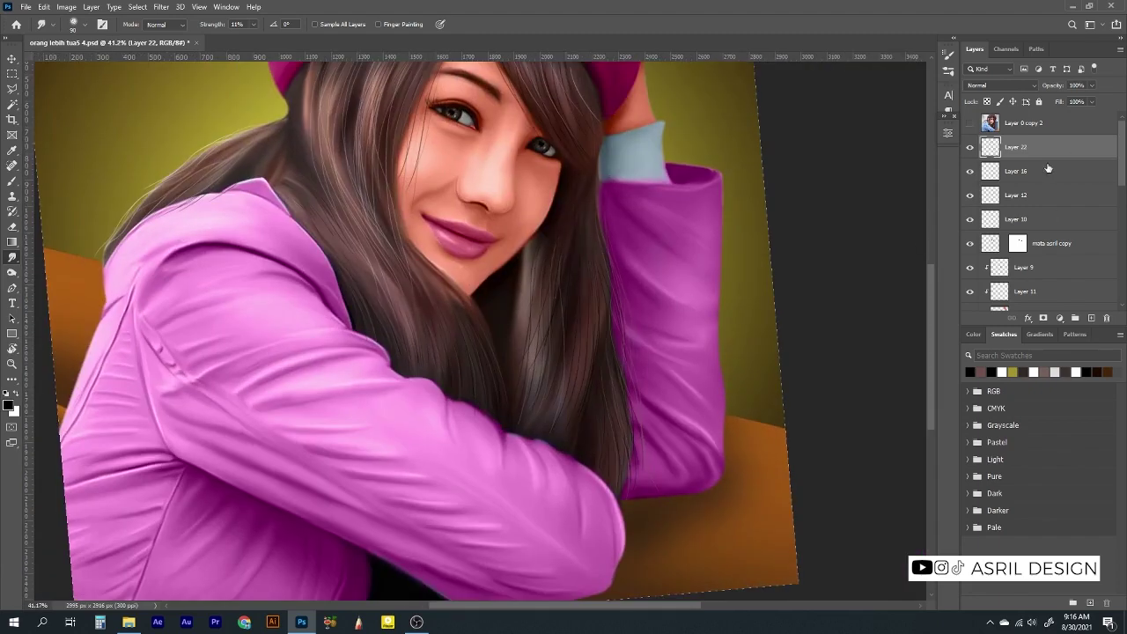
Delete Group 1 and merge the Group 1 copy into a single layer
click(1047, 168)
scroll(1043, 220, down, 3)
scroll(1034, 280, down, 3)
scroll(1057, 176, up, 3)
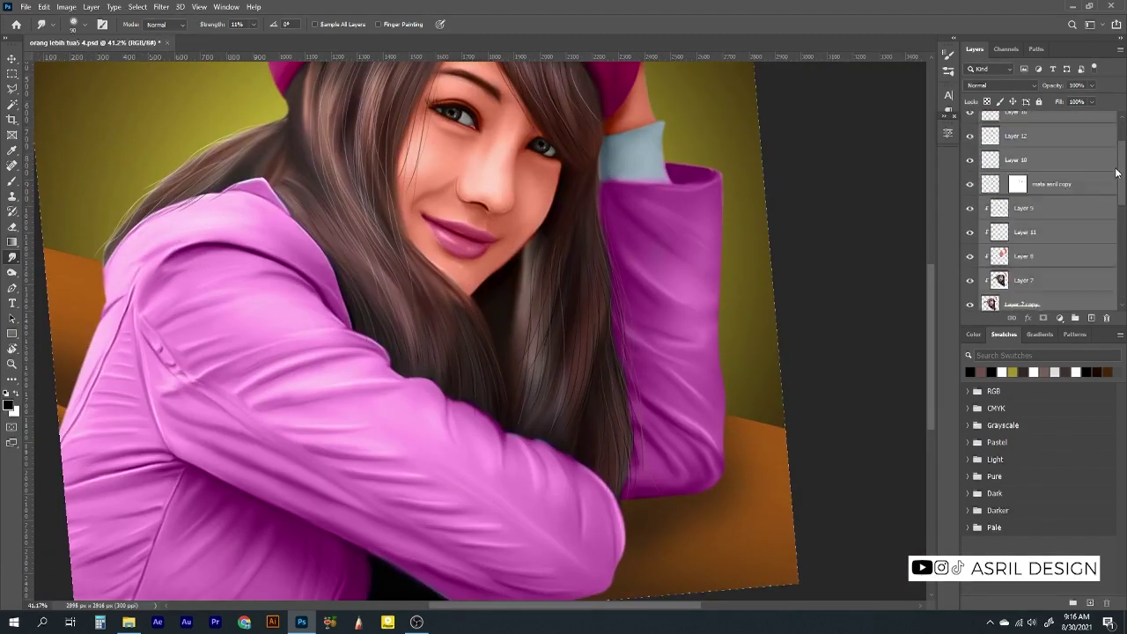
click(1038, 181)
key(Delete)
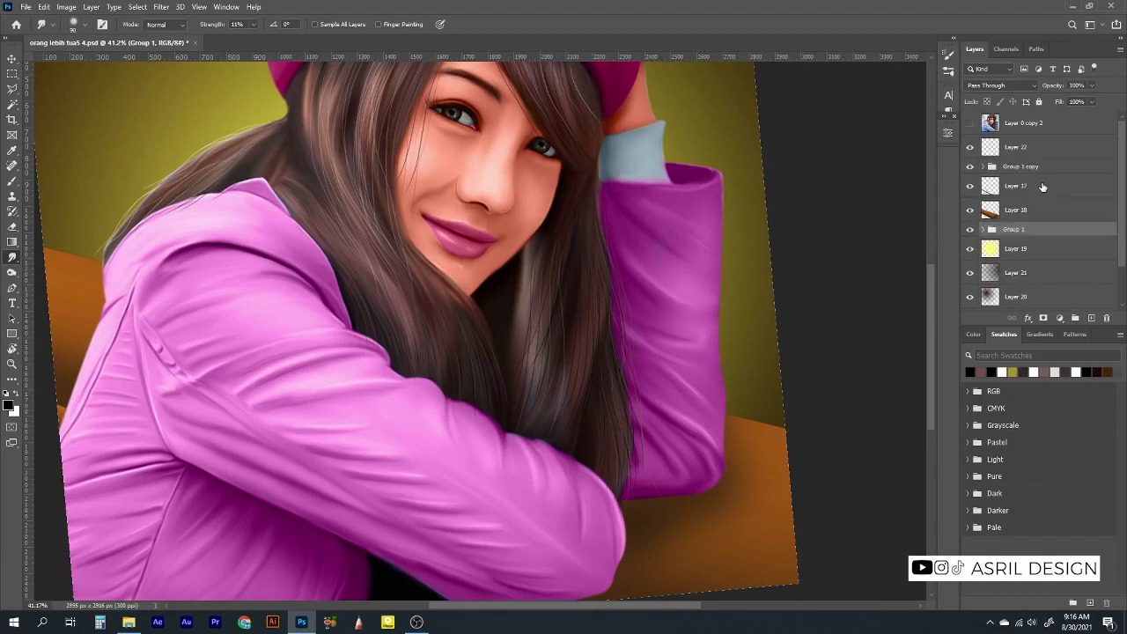
key(ctrl+e)
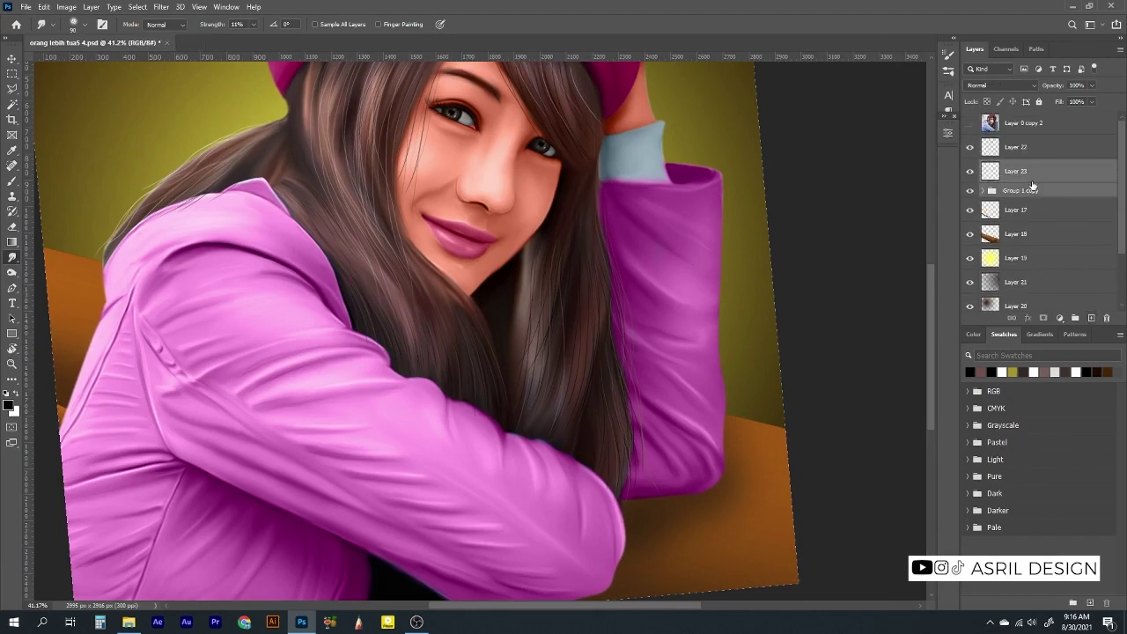
Make Layer 22's extra hair strands visible and target that layer with white as painting colour
drag(260, 136, 218, 189)
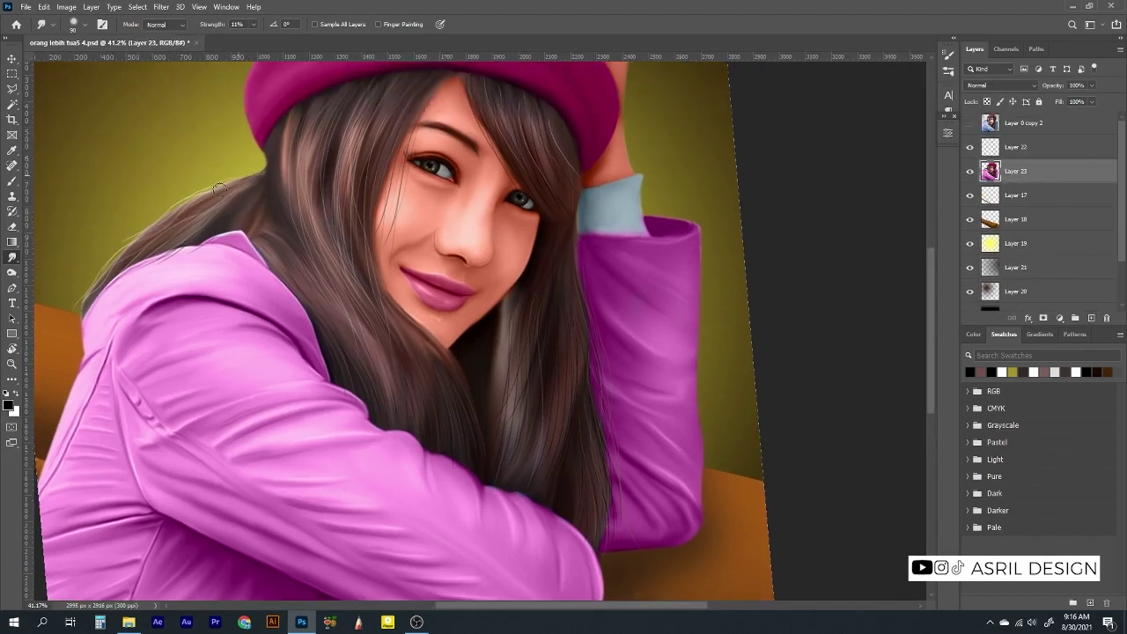
drag(669, 181, 572, 156)
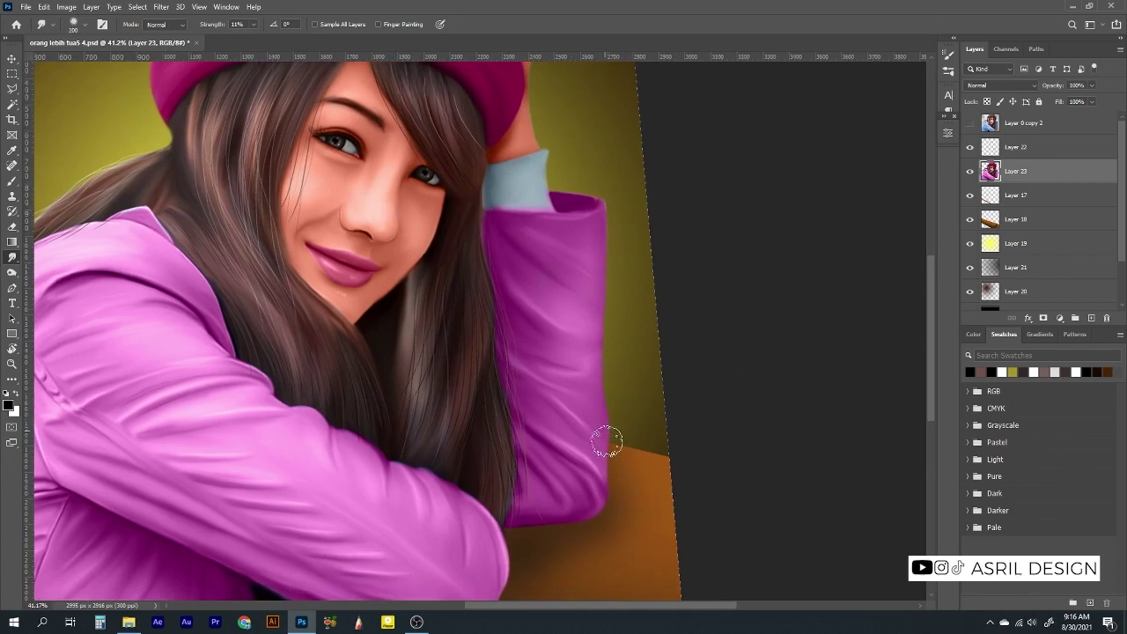
scroll(511, 231, up, 5)
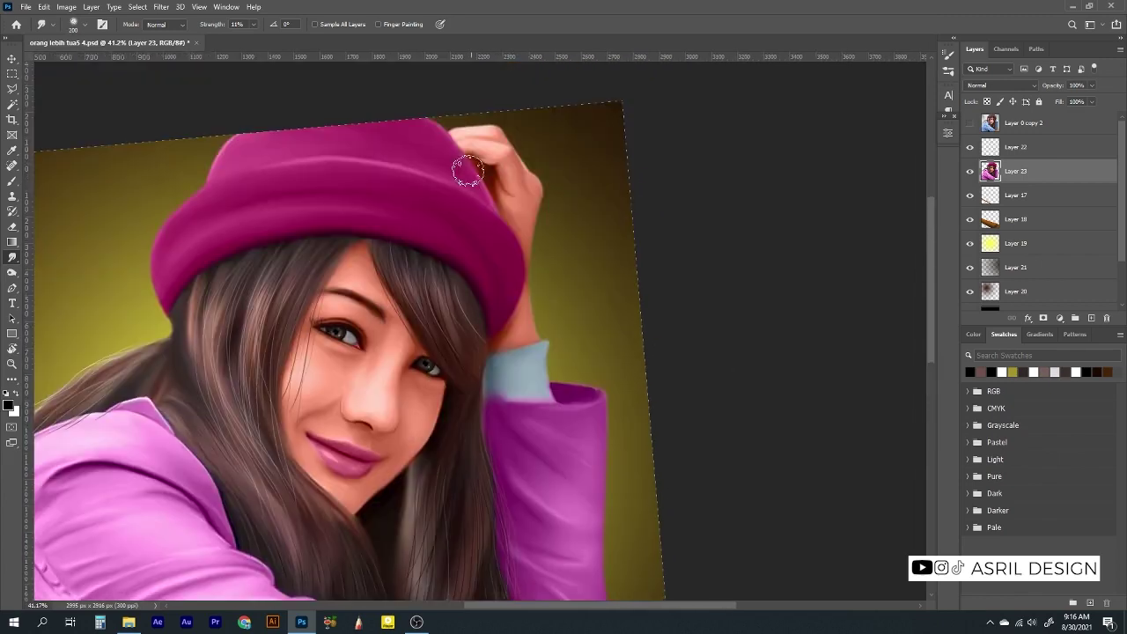
scroll(537, 214, down, 5)
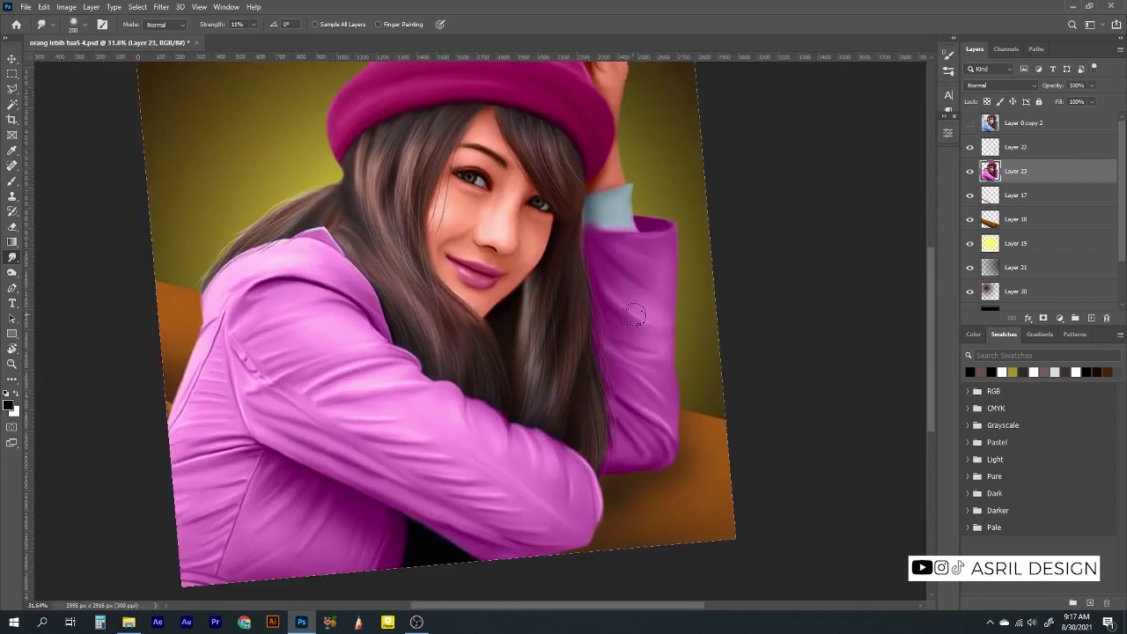
scroll(608, 369, down, 2)
click(970, 147)
key(b)
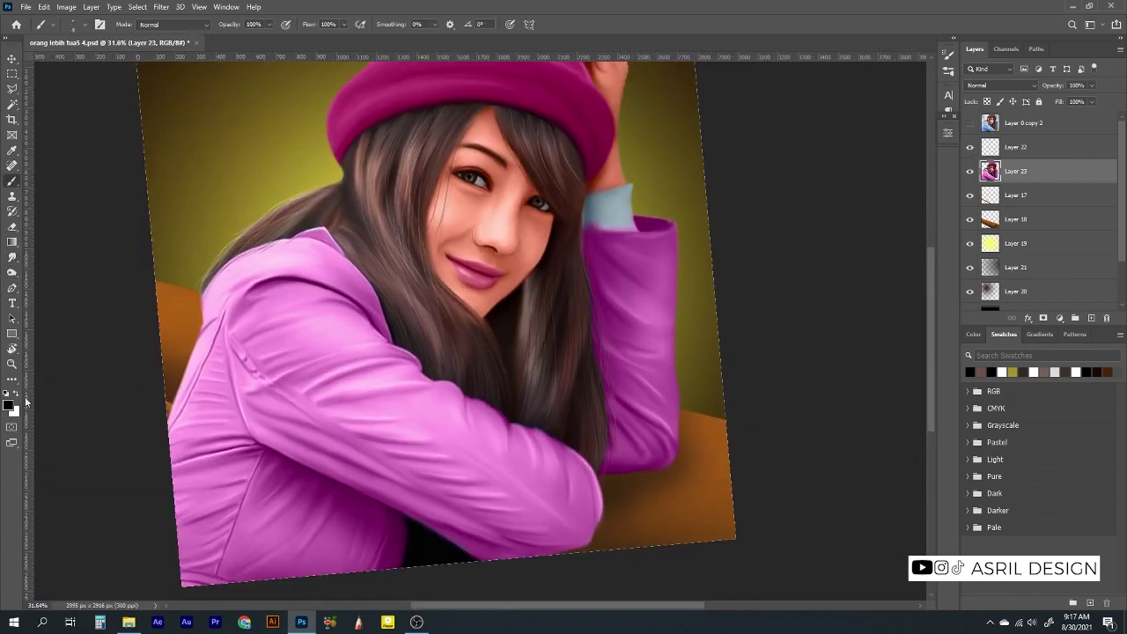
click(22, 388)
key(alt+bracketright)
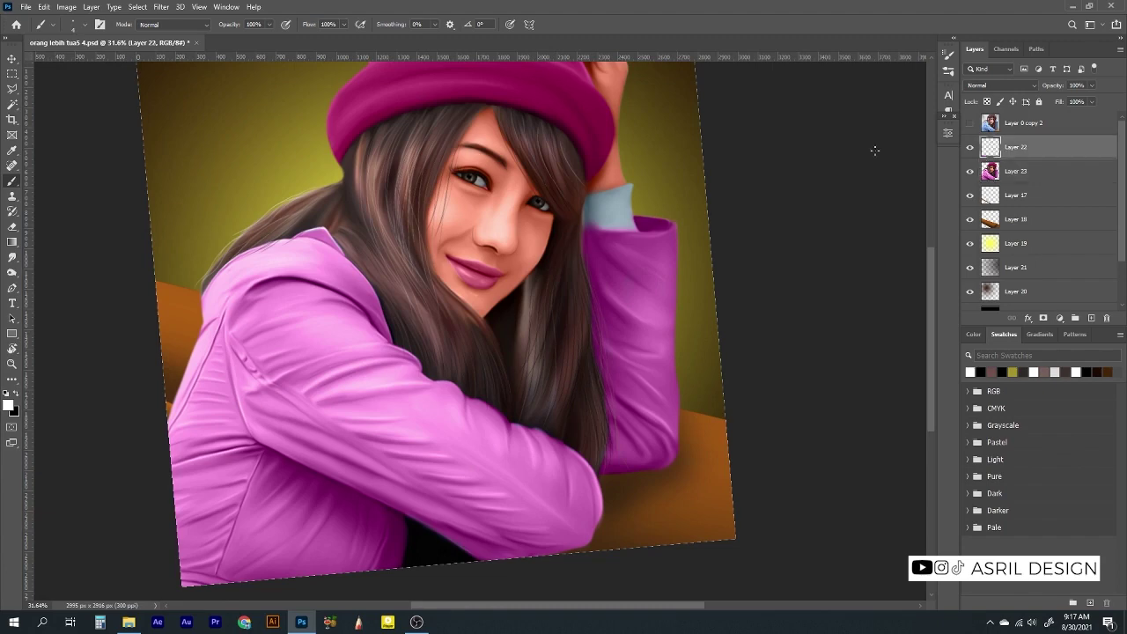
Smudge the hair strands near the hat and face on Layers 22 and 23, then select glow Layer 19
scroll(503, 262, up, 2)
scroll(685, 284, up, 1)
key(r)
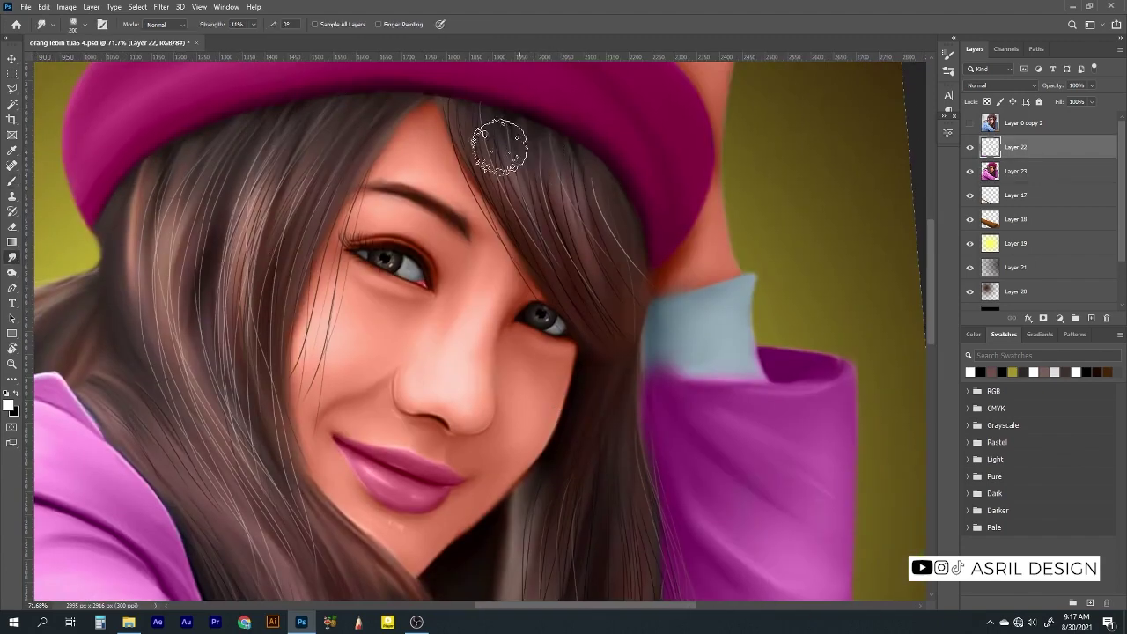
click(1015, 175)
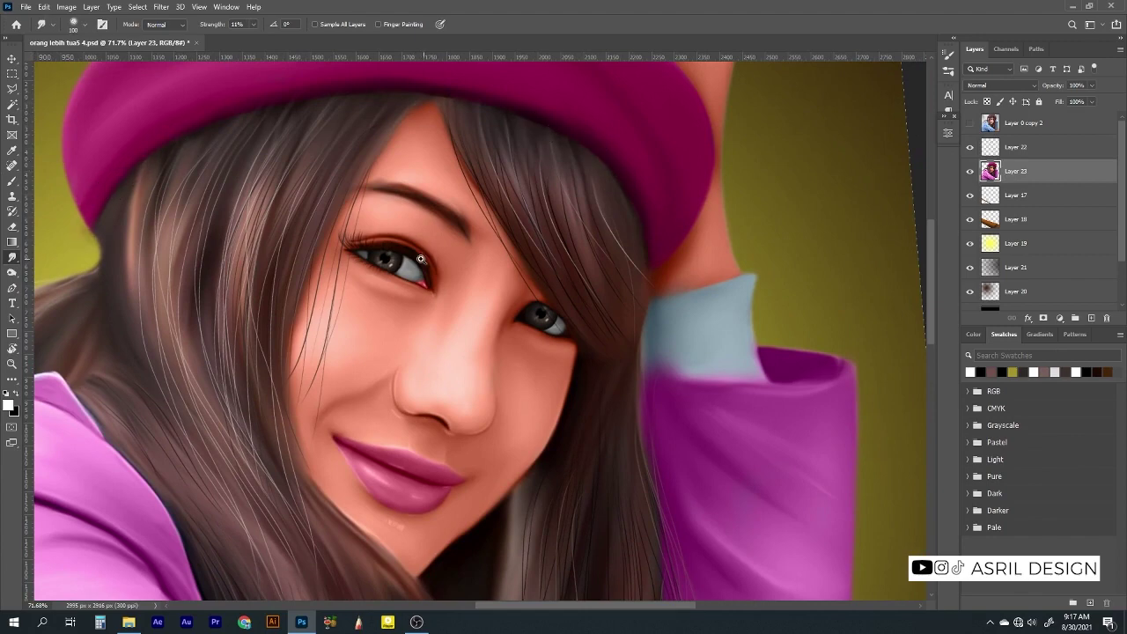
scroll(556, 242, down, 4)
key(v)
ctrl+click(557, 350)
Choose the Hard Round Pressure Size brush preset
key(b)
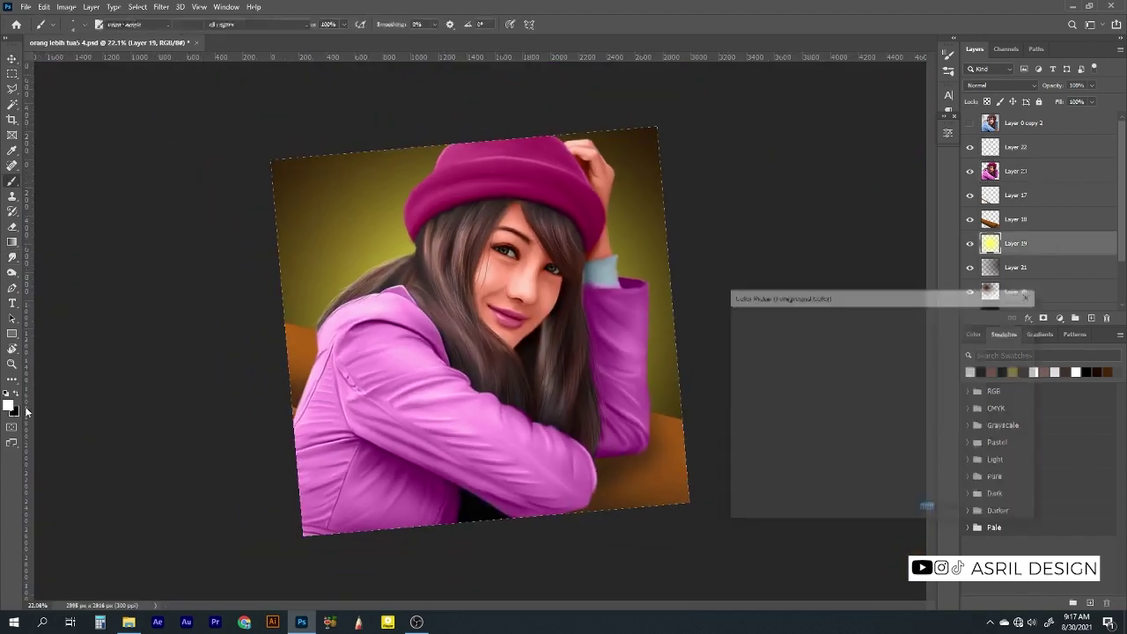
click(1001, 320)
right_click(382, 171)
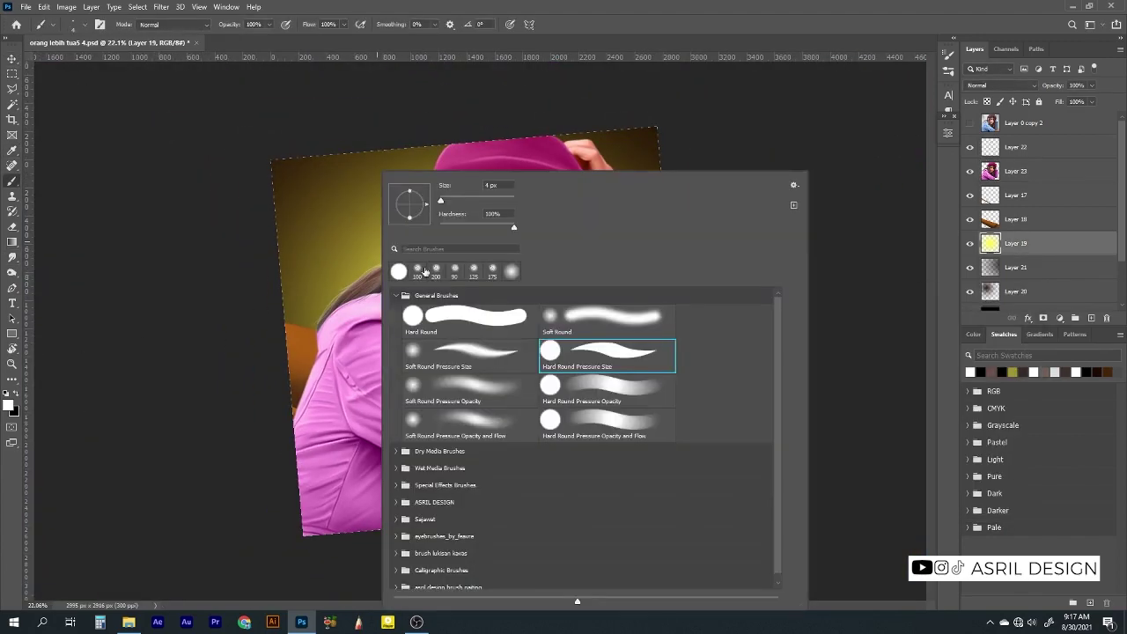
double_click(608, 322)
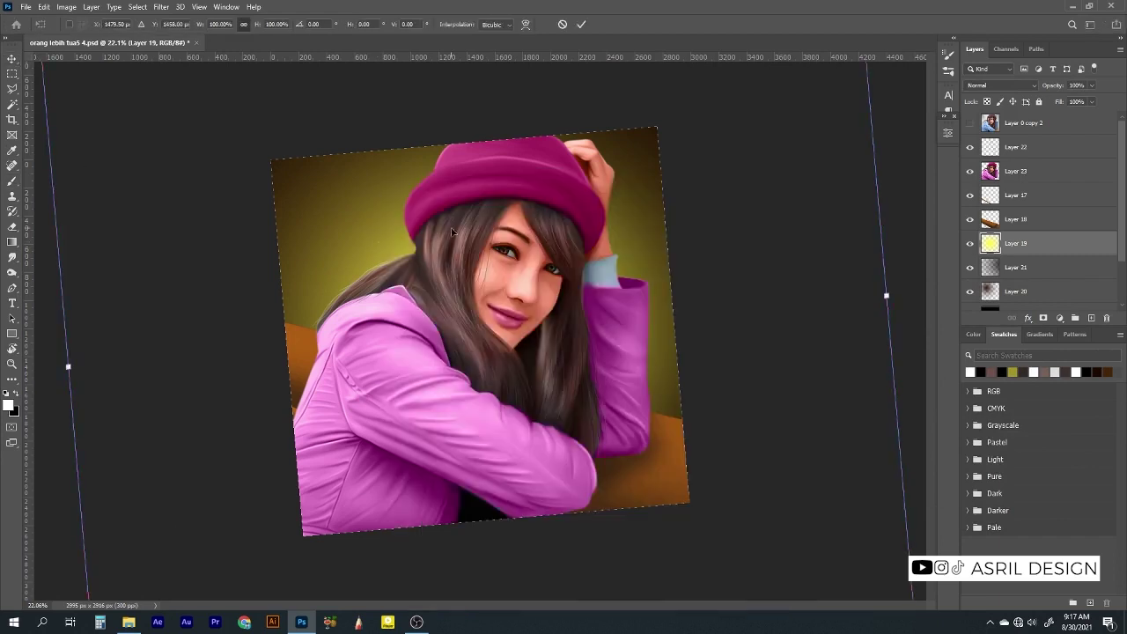
key(v)
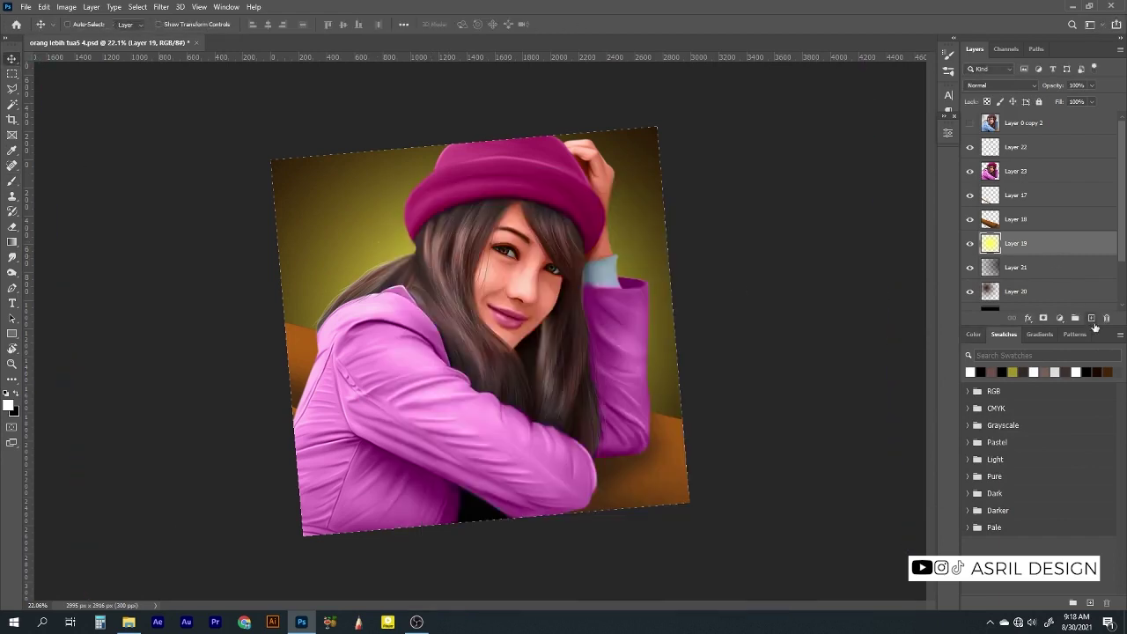
Brighten the painting with a Curves adjustment lifting the midtones
key(ctrl+u)
key(Escape)
key(ctrl+m)
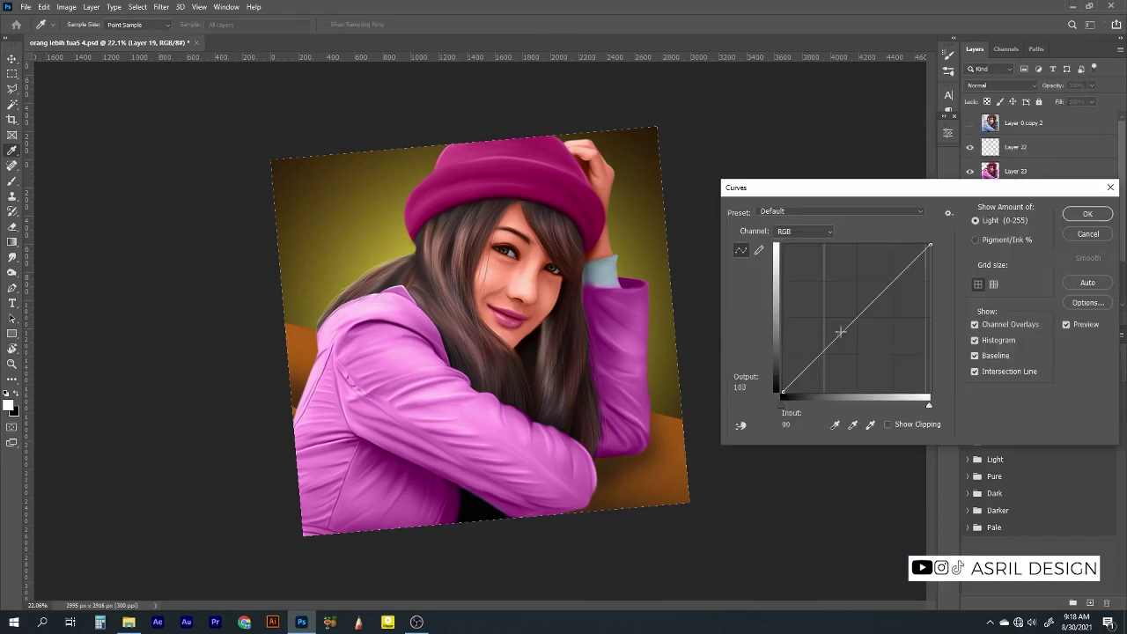
drag(826, 348, 826, 315)
key(Return)
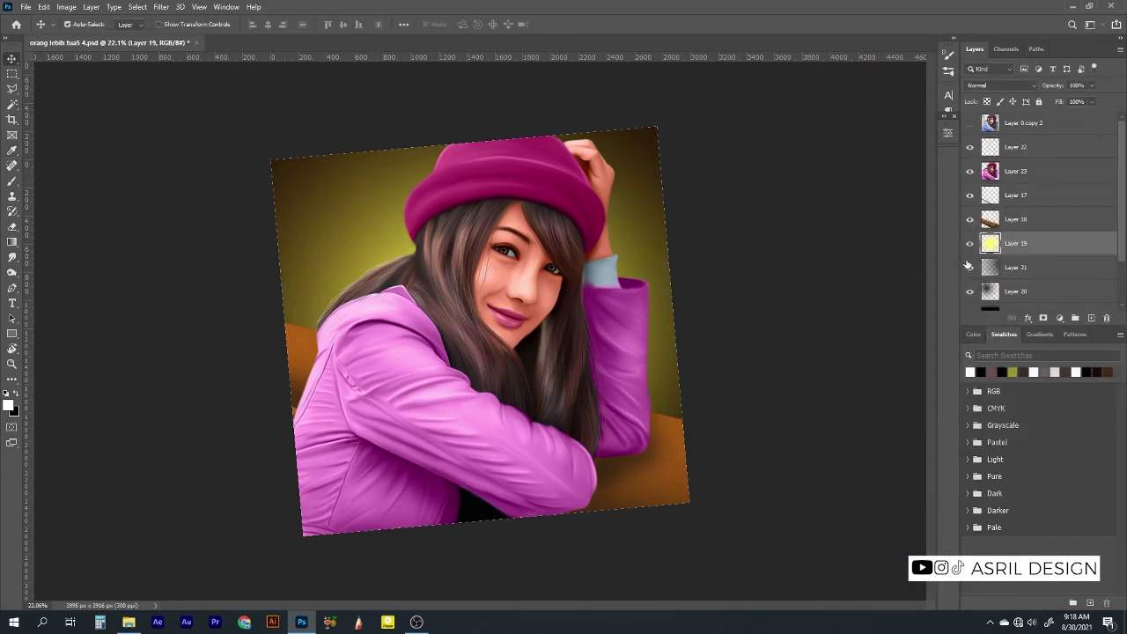
Apply a Color Balance to background Layer 21 to shift it toward green
key(ctrl+u)
click(1065, 159)
click(1021, 272)
key(ctrl+b)
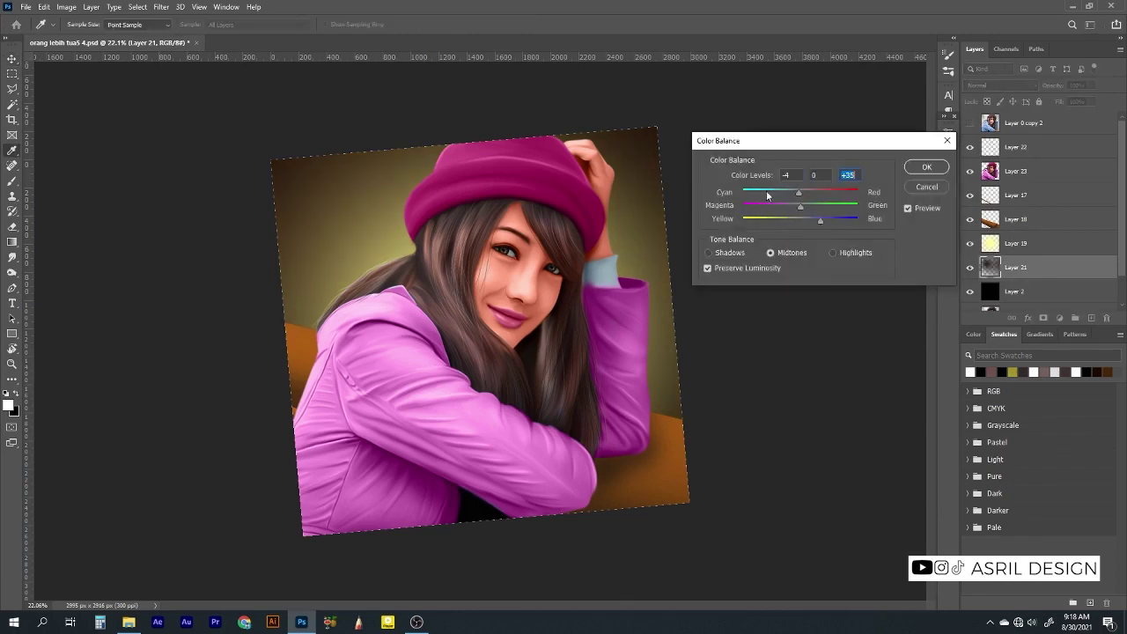
key(Return)
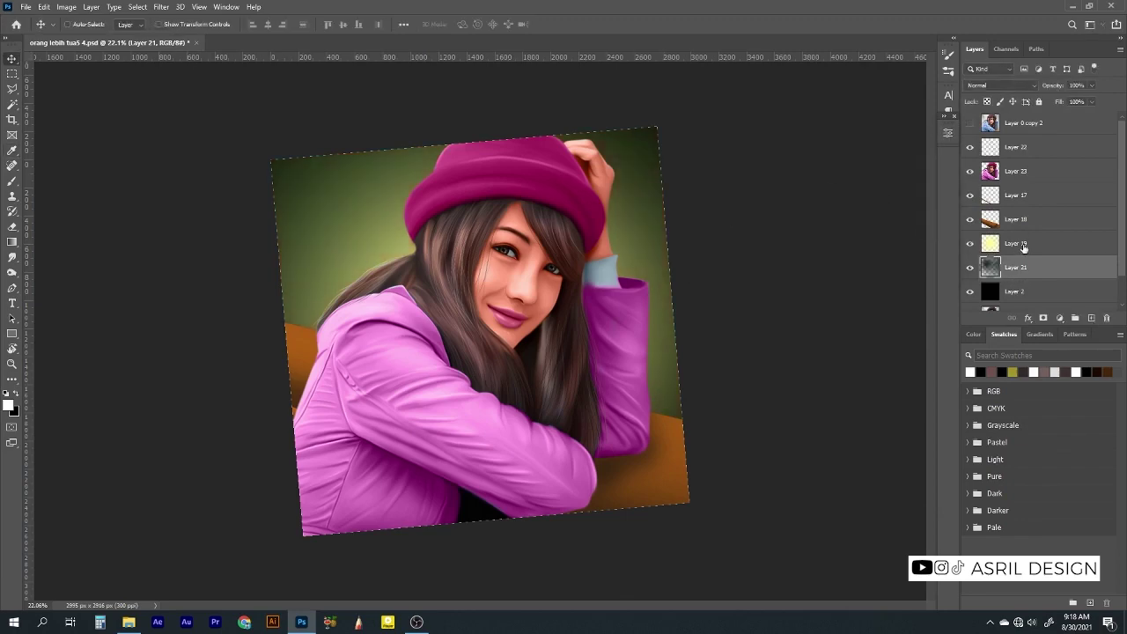
Blur the extra hair strands on Layer 22 with a 1.5 px Gaussian Blur
click(1026, 171)
click(1038, 147)
scroll(494, 219, up, 3)
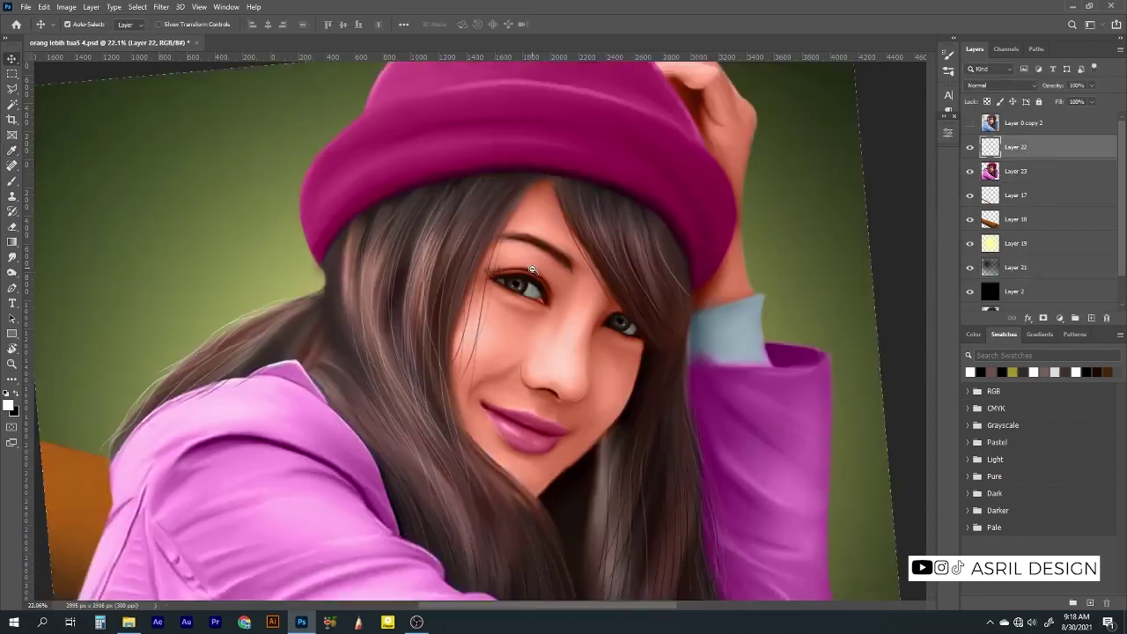
scroll(494, 219, up, 2)
click(161, 7)
click(348, 202)
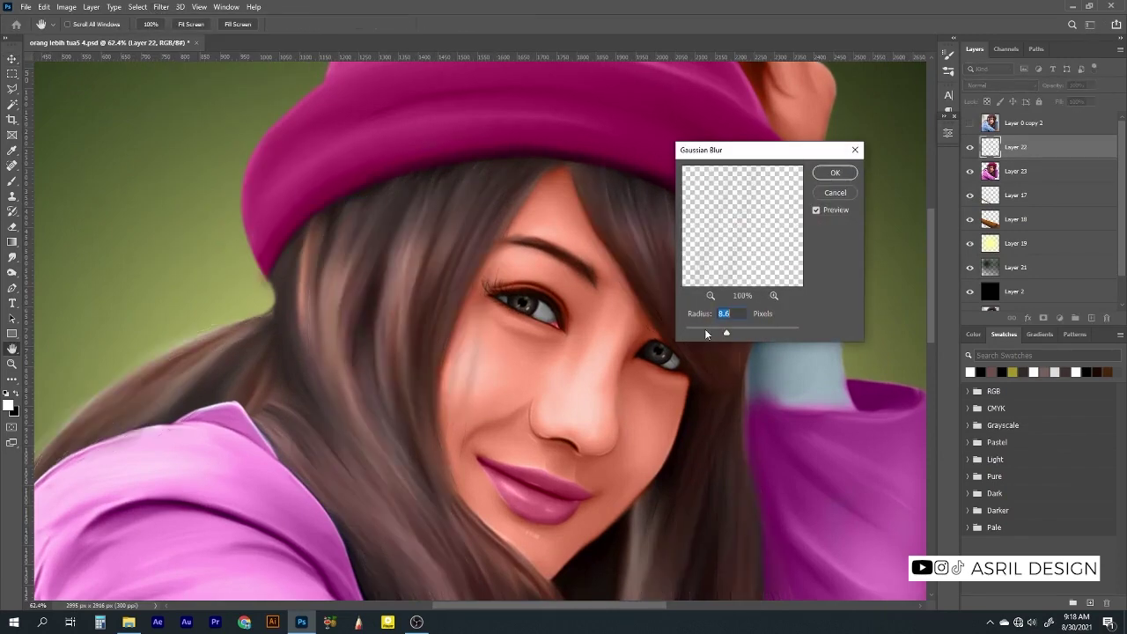
drag(702, 334, 697, 334)
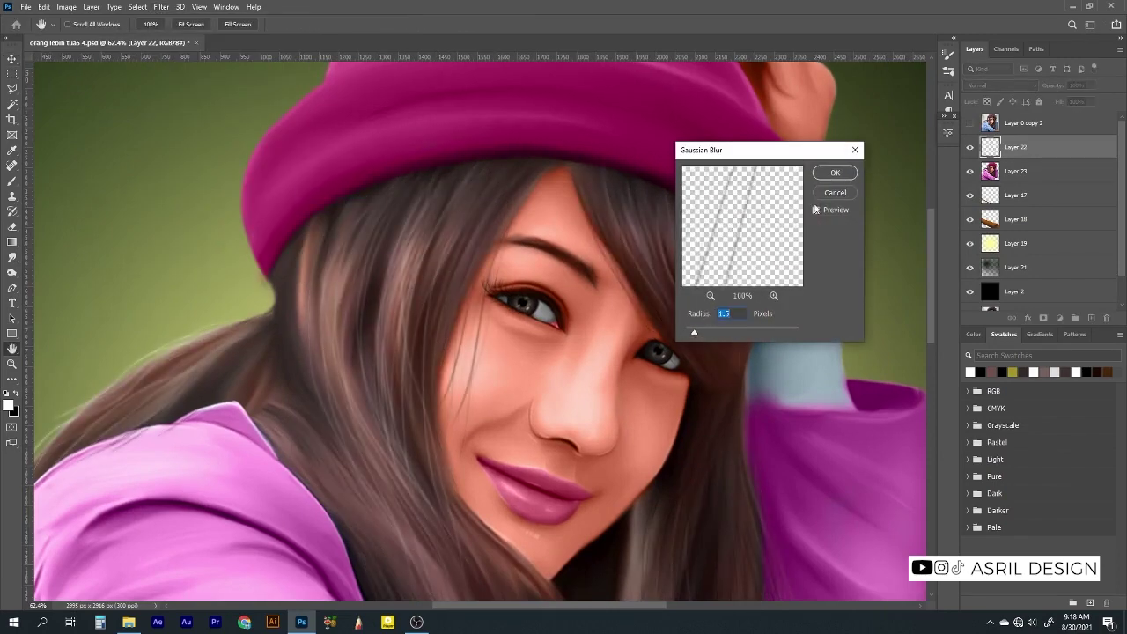
click(833, 173)
scroll(629, 390, down, 5)
scroll(640, 386, up, 3)
On a new Layer 24, paint a 3 px light strand from the hairline across the forehead, then smudge its root
click(1091, 318)
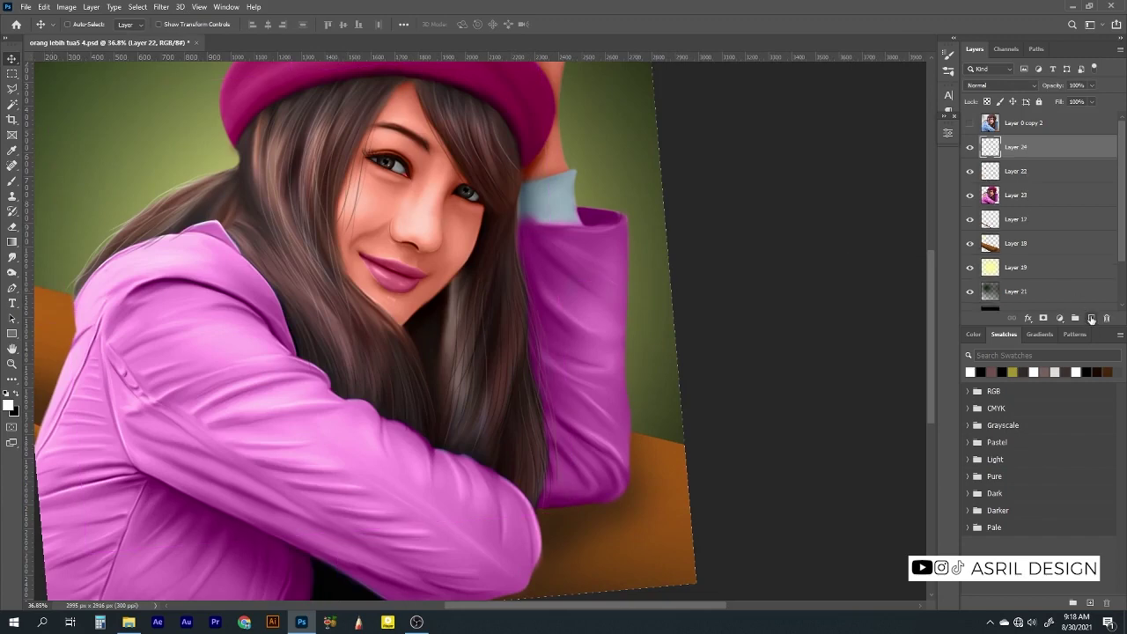
key(b)
scroll(405, 109, up, 2)
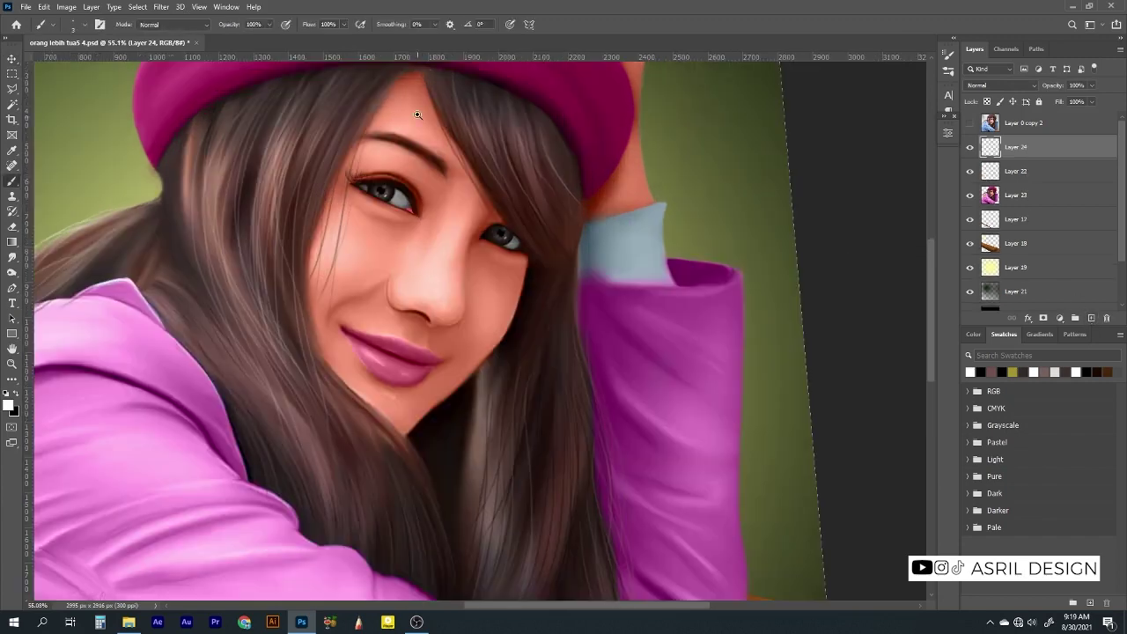
right_click(406, 99)
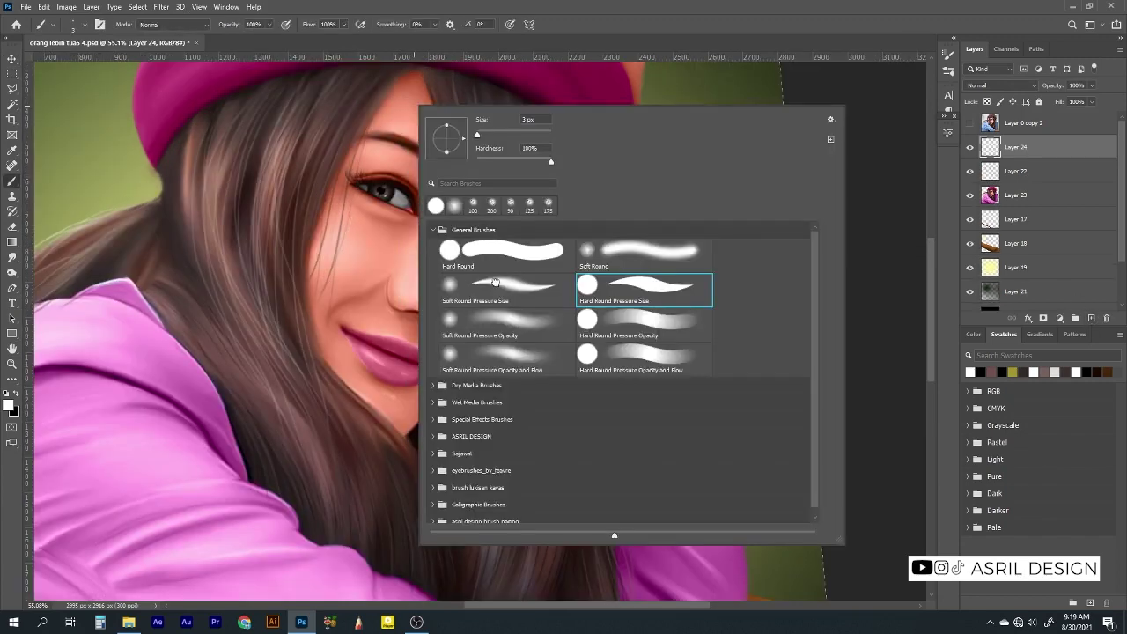
key(Escape)
scroll(406, 156, up, 3)
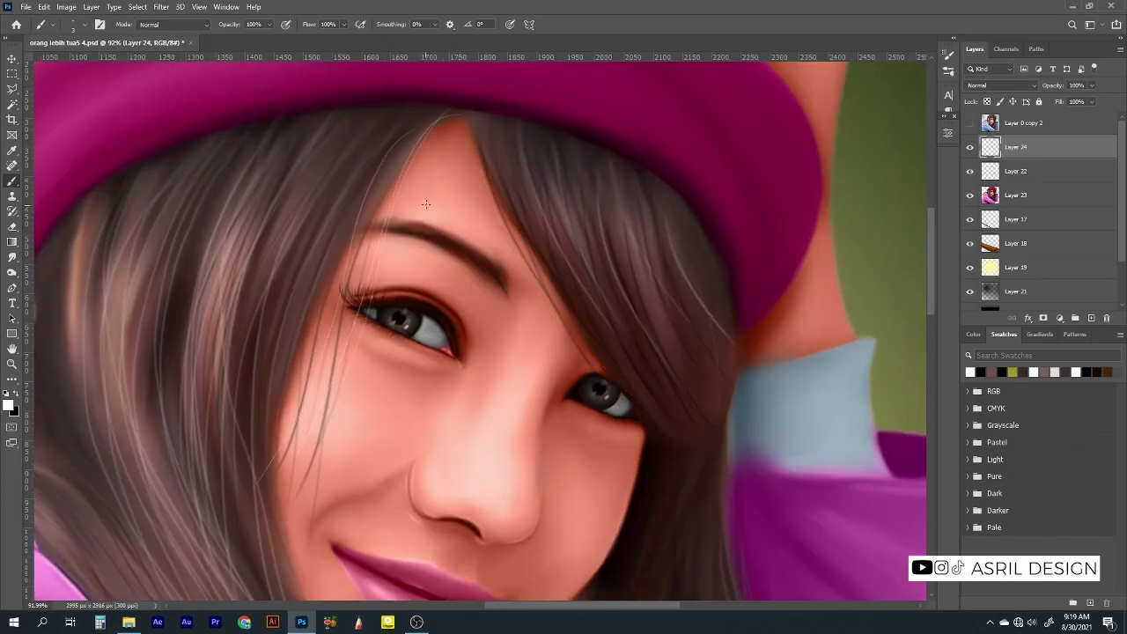
drag(445, 113, 254, 477)
key(r)
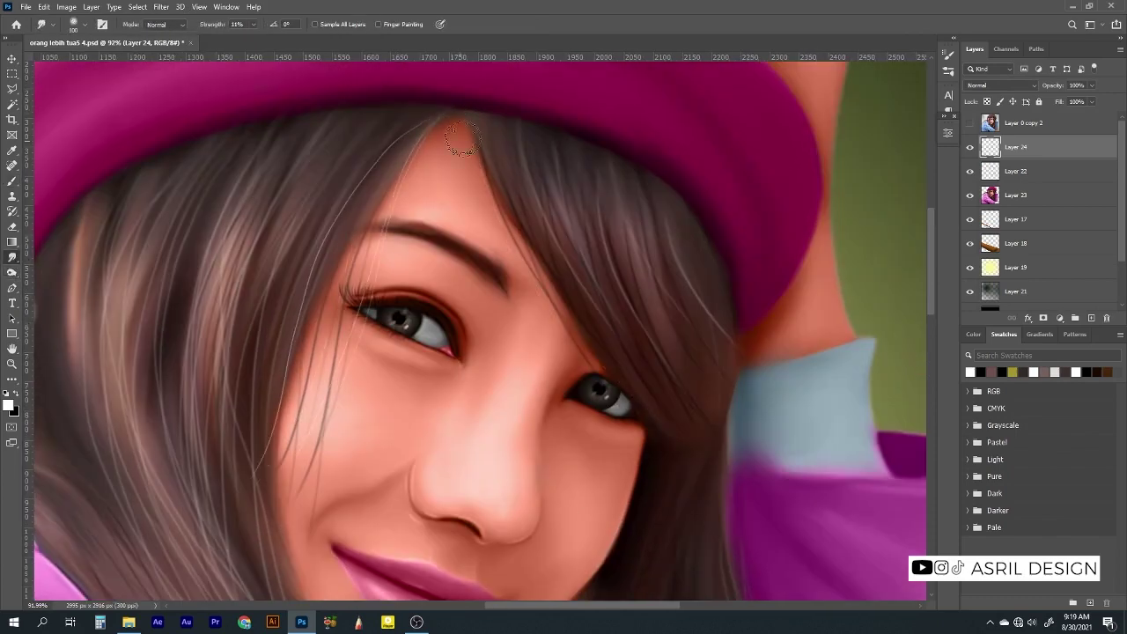
scroll(370, 326, down, 5)
Merge the hair-detail layers, then add a new layer and pick a soft round brush
key(v)
shift+click(1027, 179)
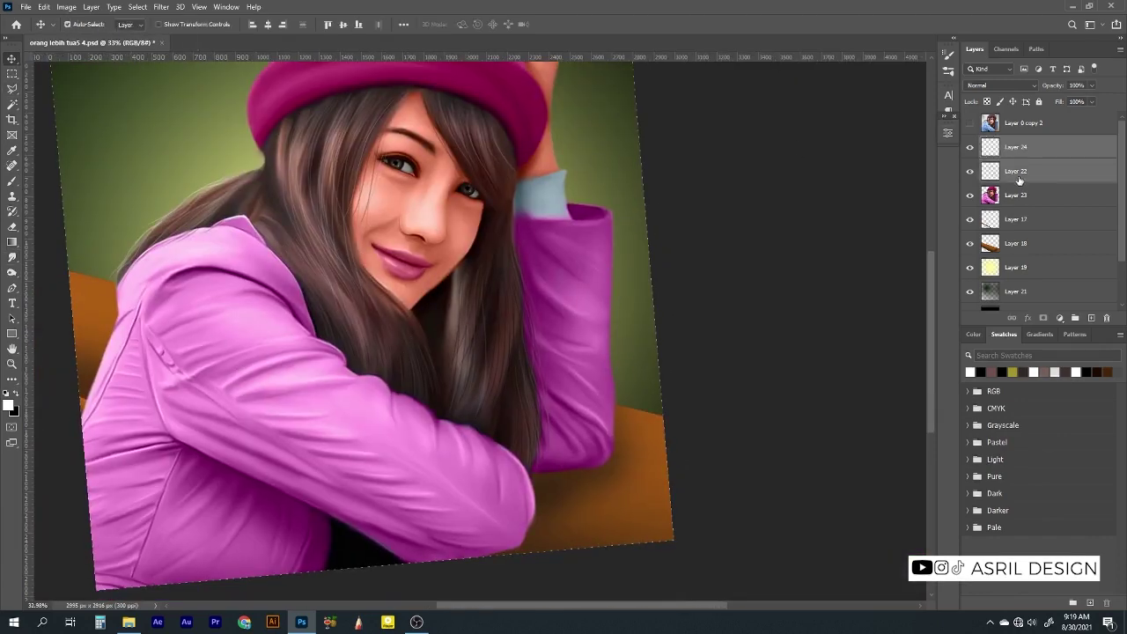
key(ctrl+e)
click(1091, 318)
key(b)
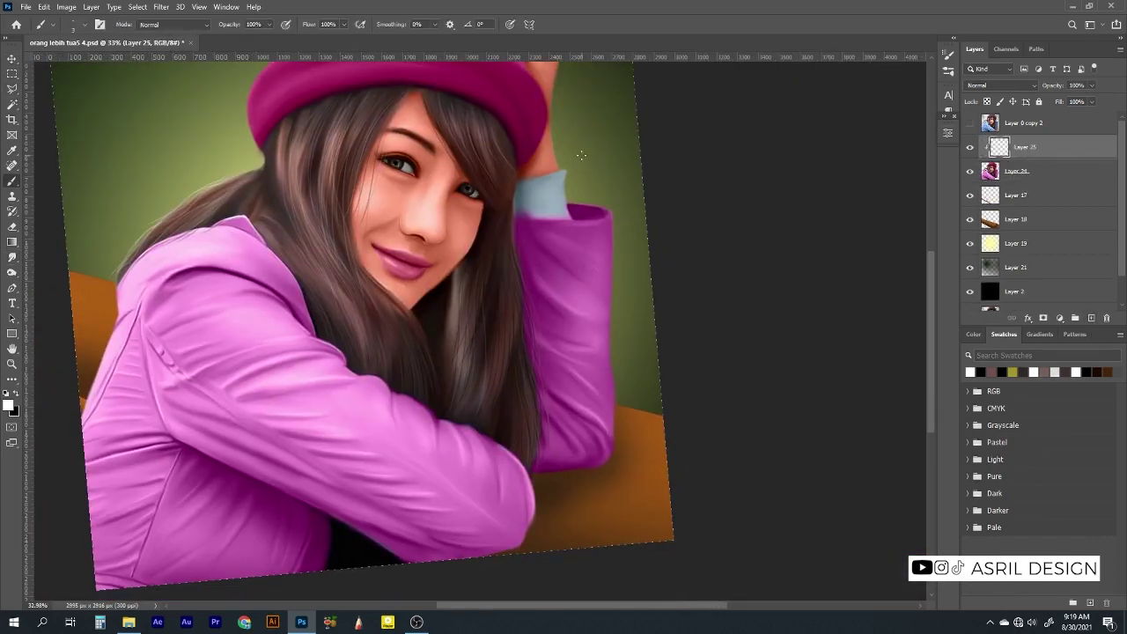
right_click(573, 162)
click(801, 308)
key(Return)
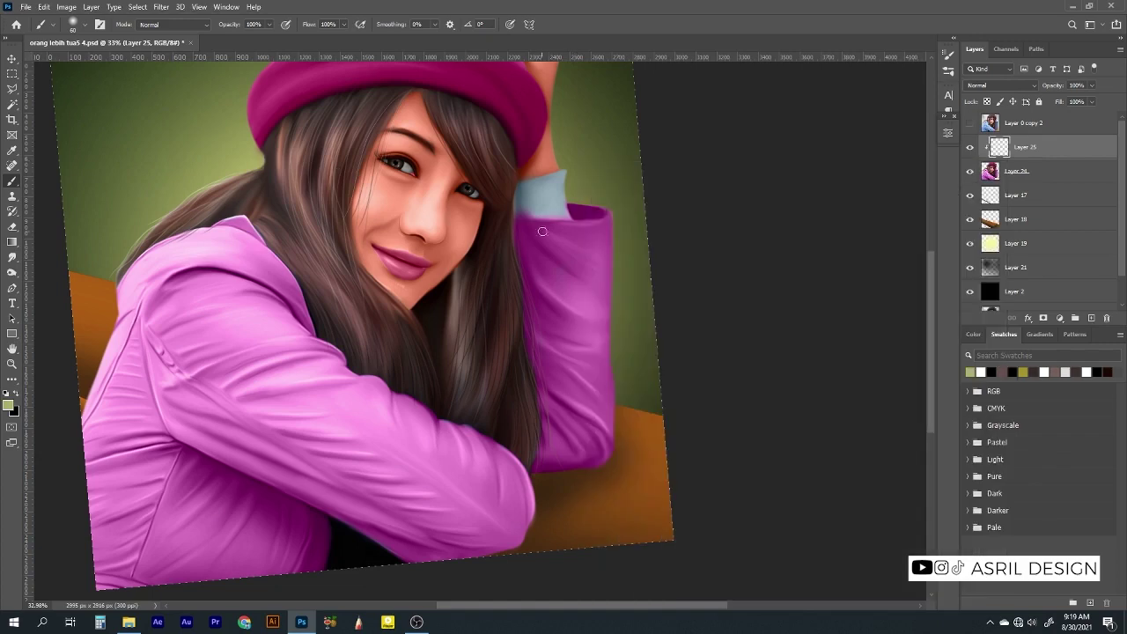
Paint soft green over the hair strands near the left shoulder and the pink sleeve's right edge
drag(228, 37, 225, 37)
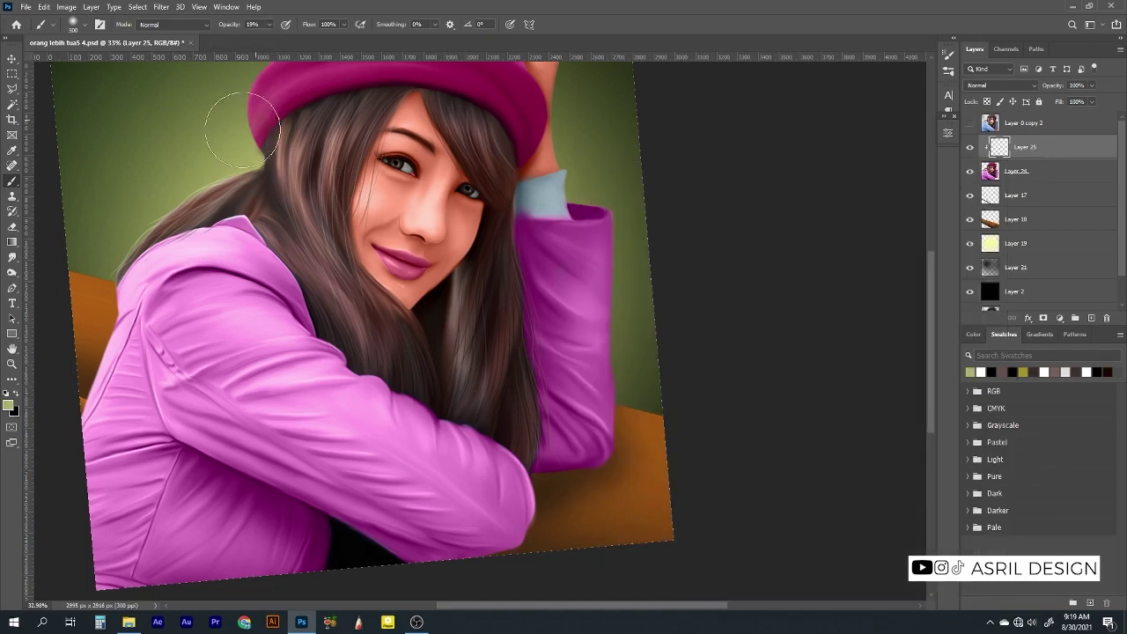
key(bracketleft)
key(bracketleft)
key(bracketleft)
drag(255, 141, 115, 273)
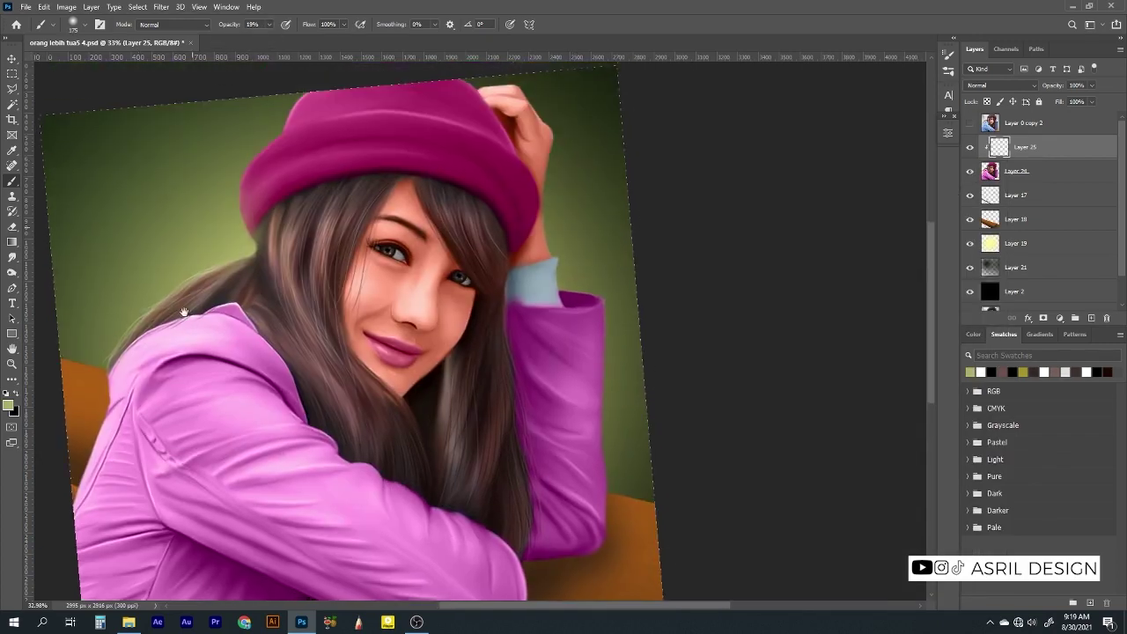
mouse_move(558, 253)
mouse_down()
mouse_move(605, 309)
mouse_move(611, 347)
mouse_move(601, 283)
mouse_up()
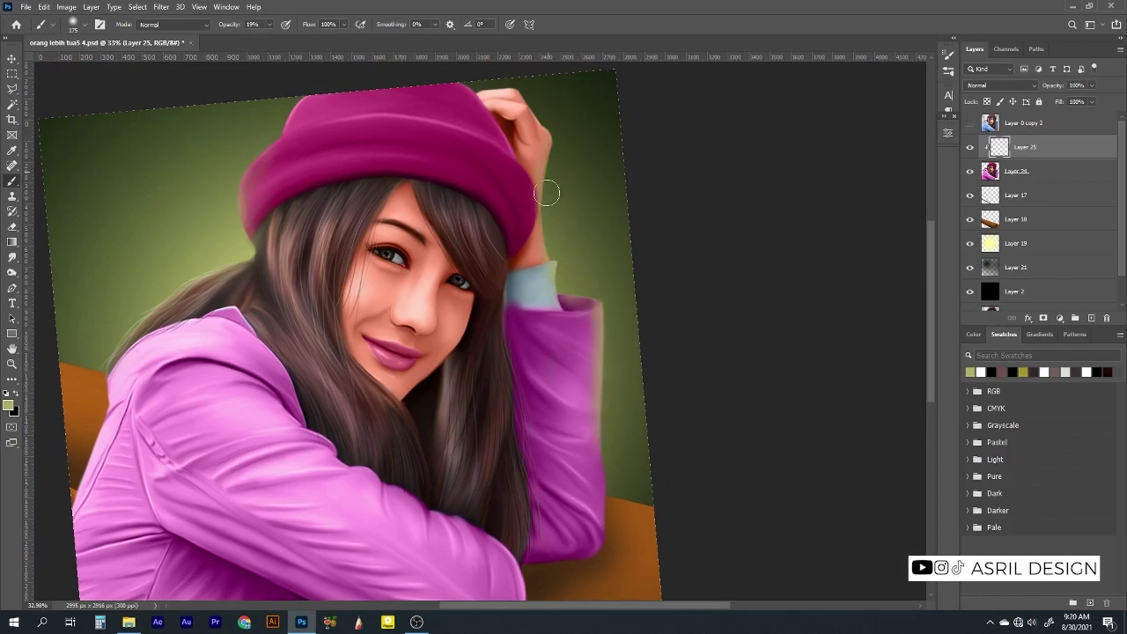
drag(223, 373, 243, 286)
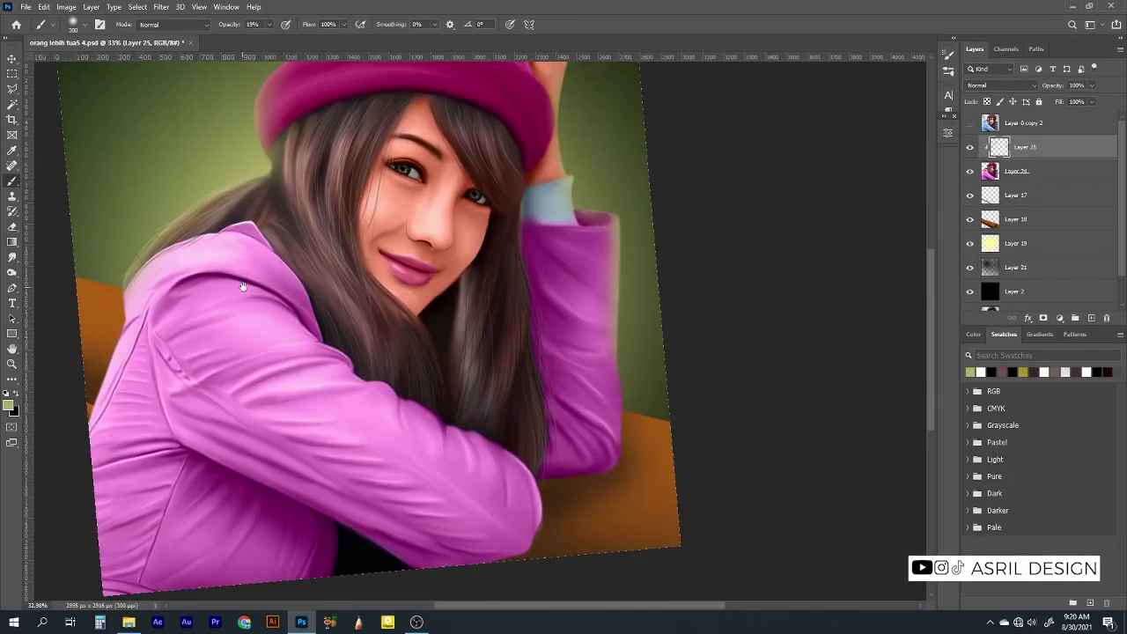
Merge the background layers into Layer 17, then clip a new layer to it and merge it down
click(1021, 264)
shift+click(1021, 198)
key(ctrl+e)
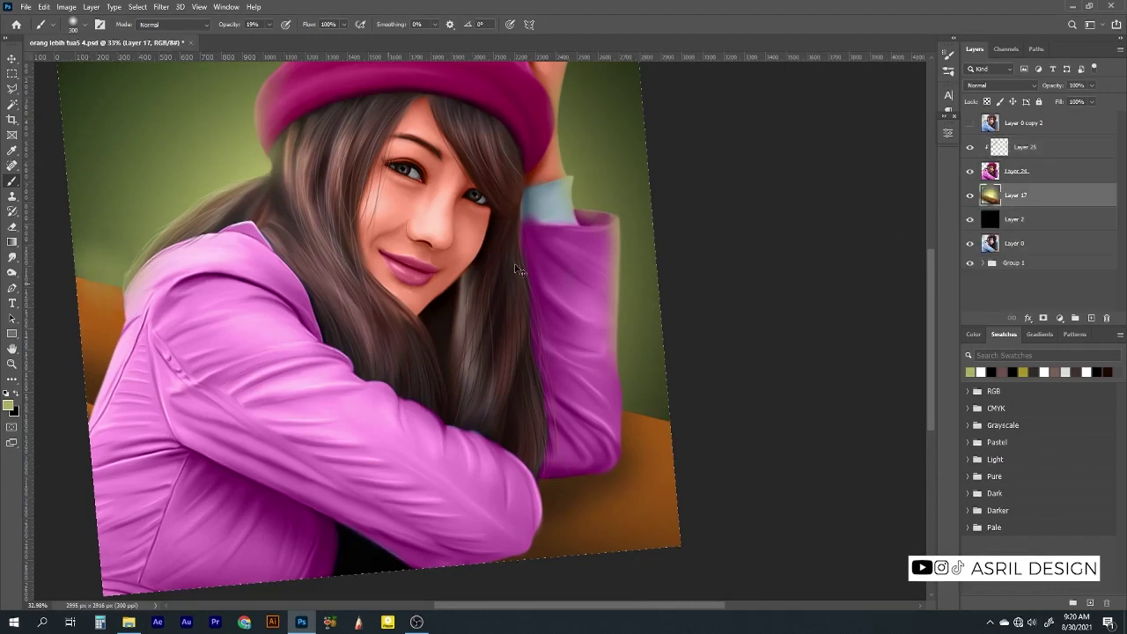
key(ctrl+shift+alt+n)
alt+click(1021, 202)
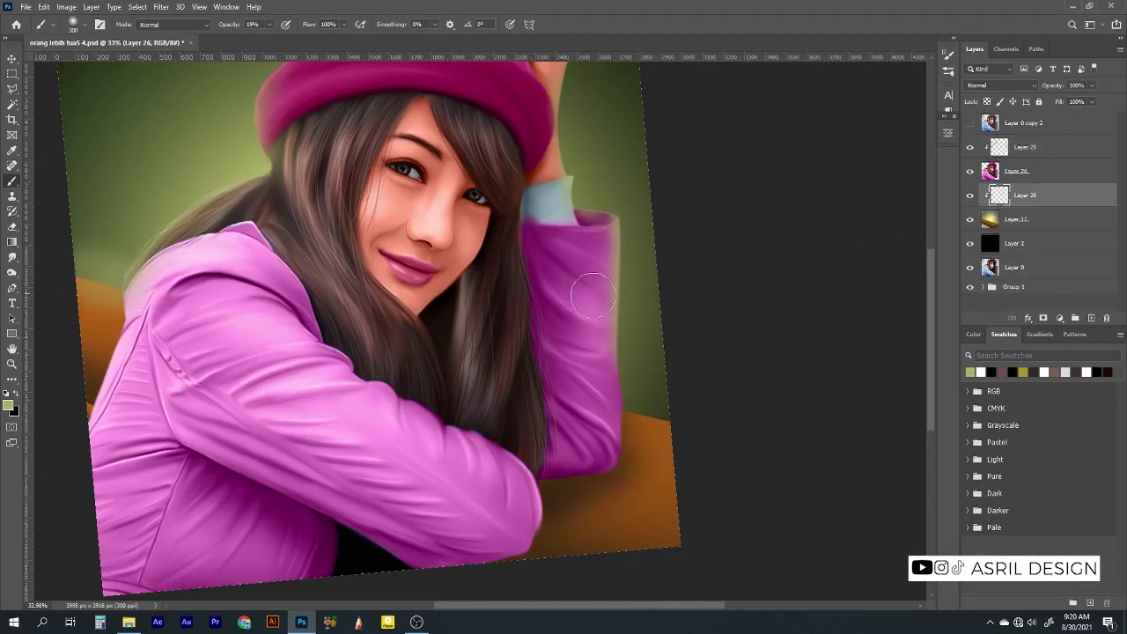
key(ctrl+e)
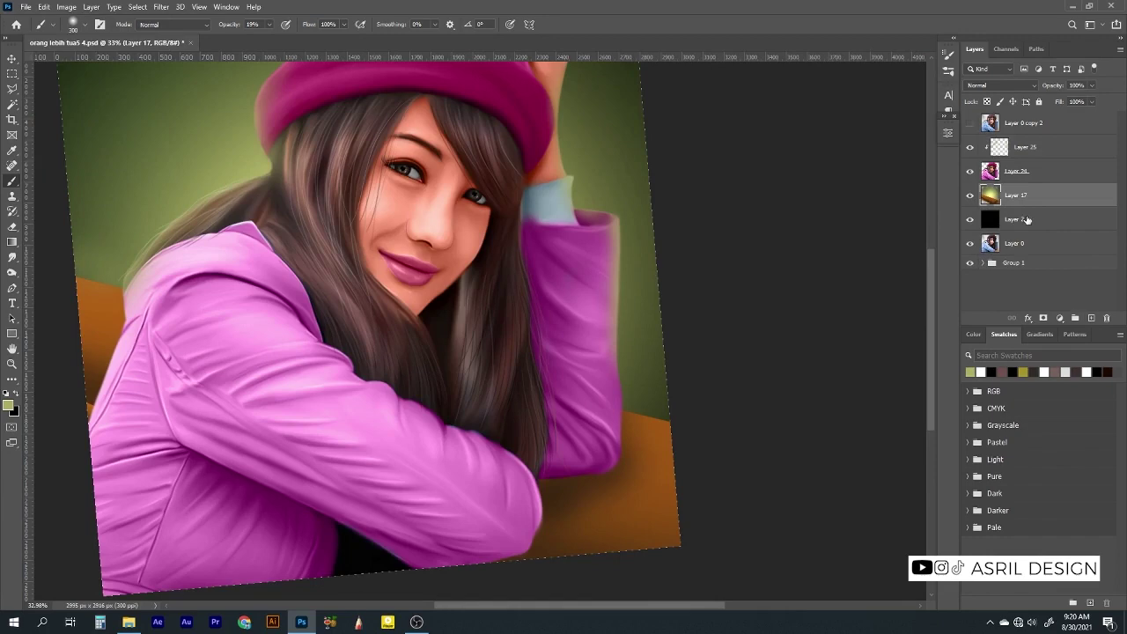
scroll(407, 293, down, 2)
Set the Smudge tool strength to 24% for softening the background edges
key(r)
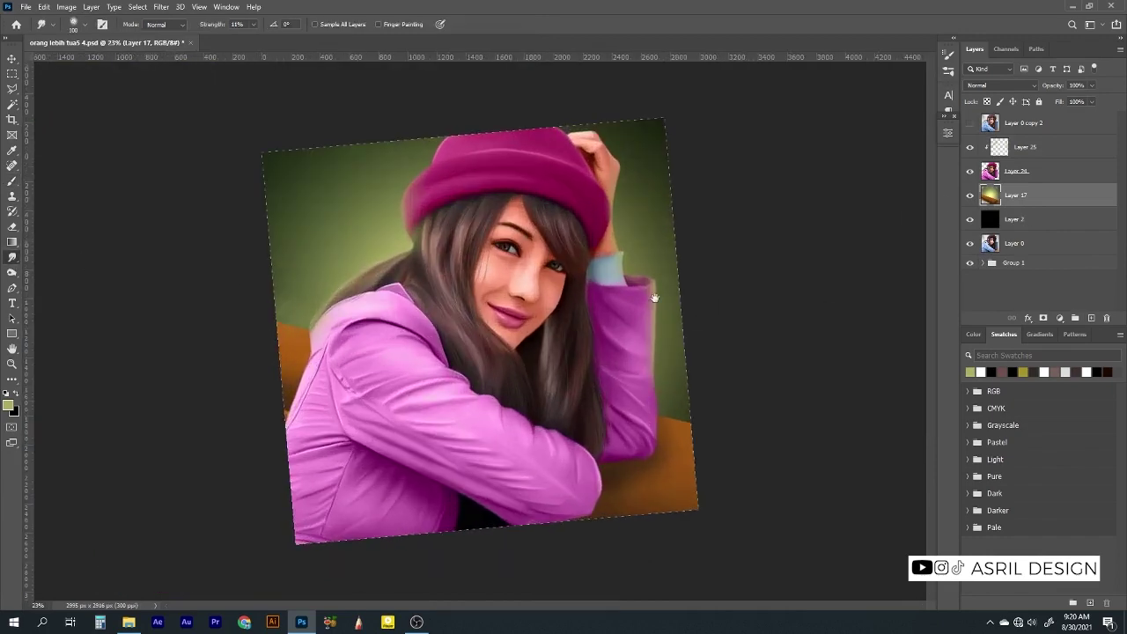
scroll(283, 429, up, 5)
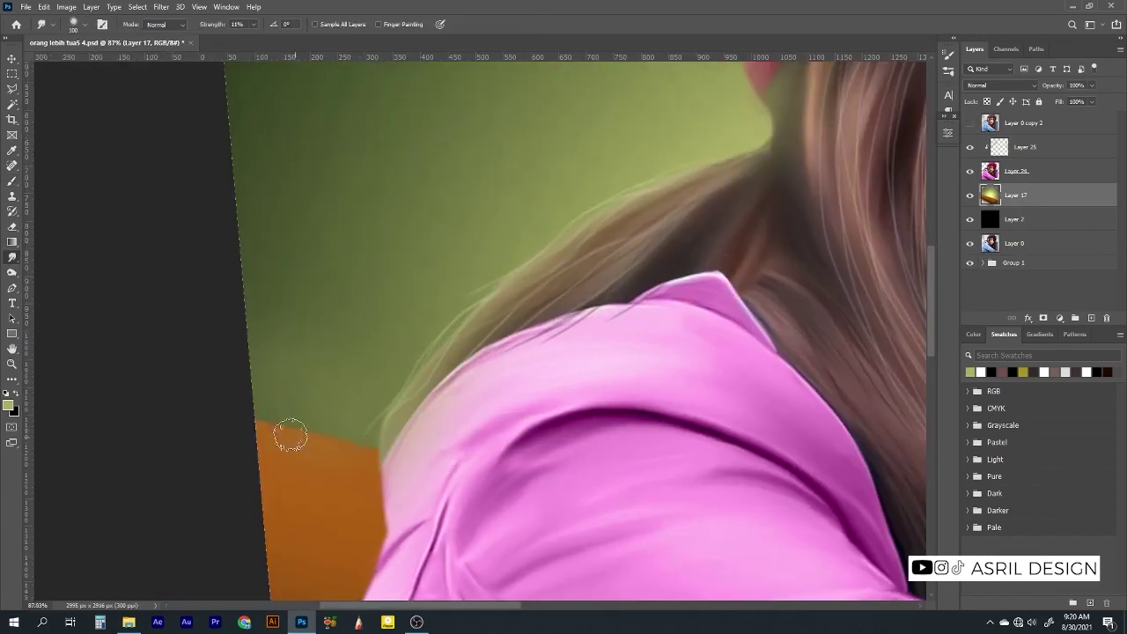
scroll(402, 290, right, 10)
scroll(581, 378, right, 2)
drag(254, 24, 265, 39)
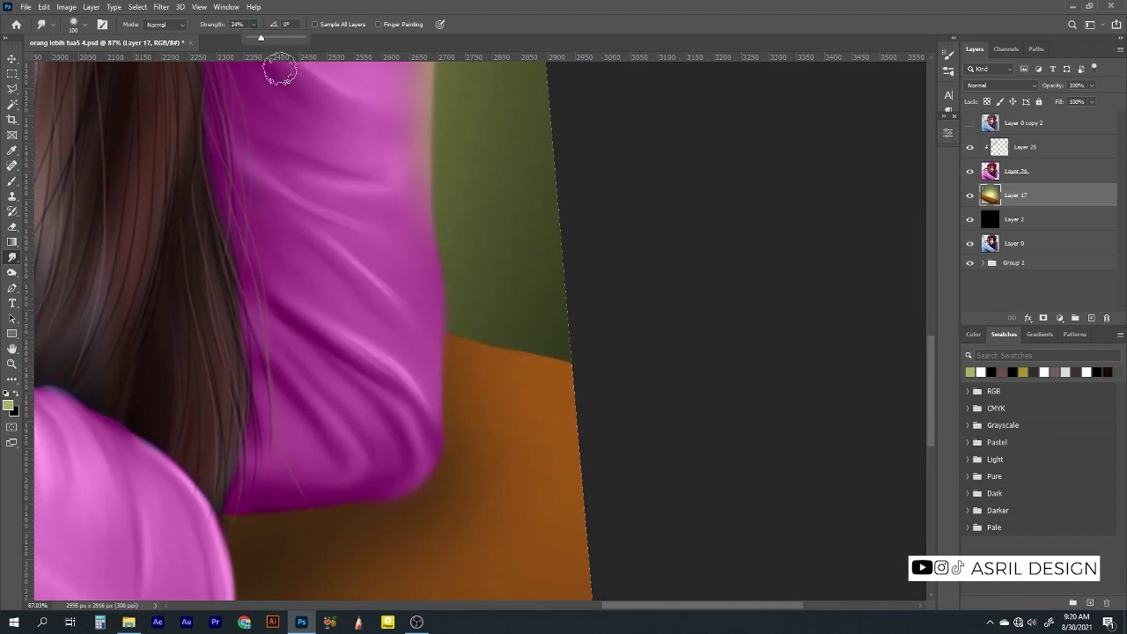
scroll(568, 369, down, 4)
scroll(537, 395, down, 1)
scroll(537, 395, up, 2)
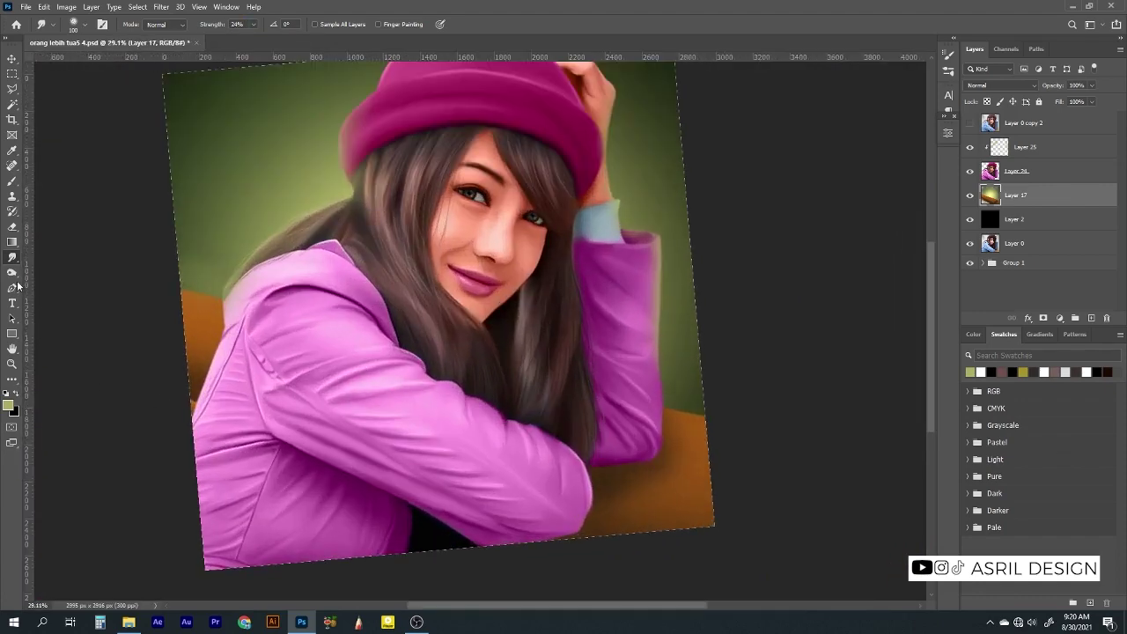
Use the Dodge tool on midtones to lighten the left side of the magenta beanie
key(o)
key(alt+bracketright)
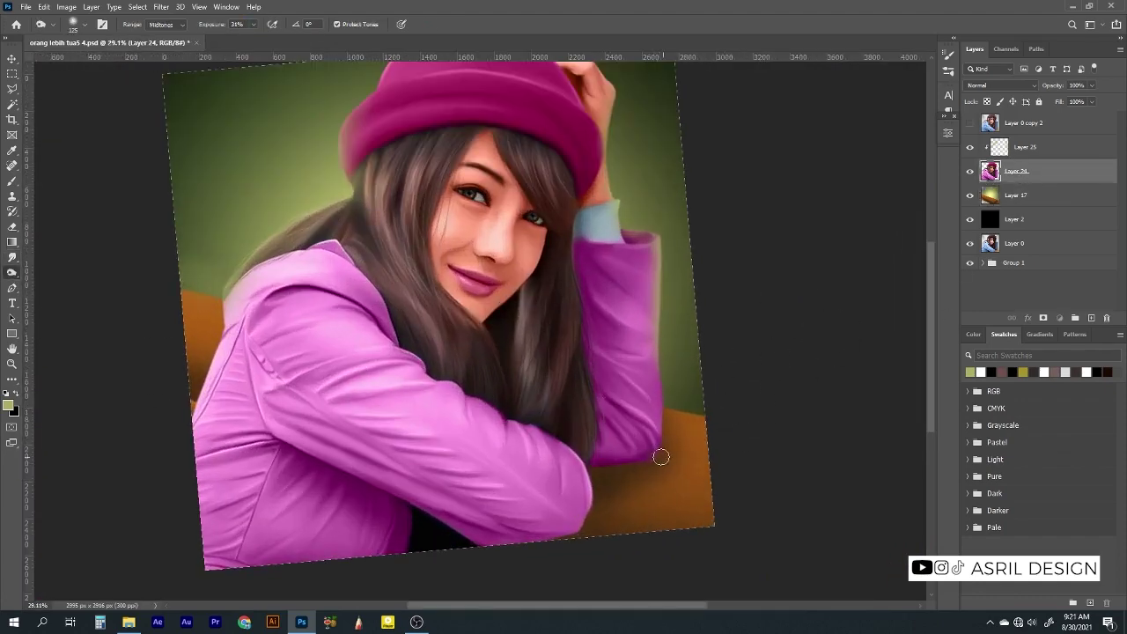
click(1013, 200)
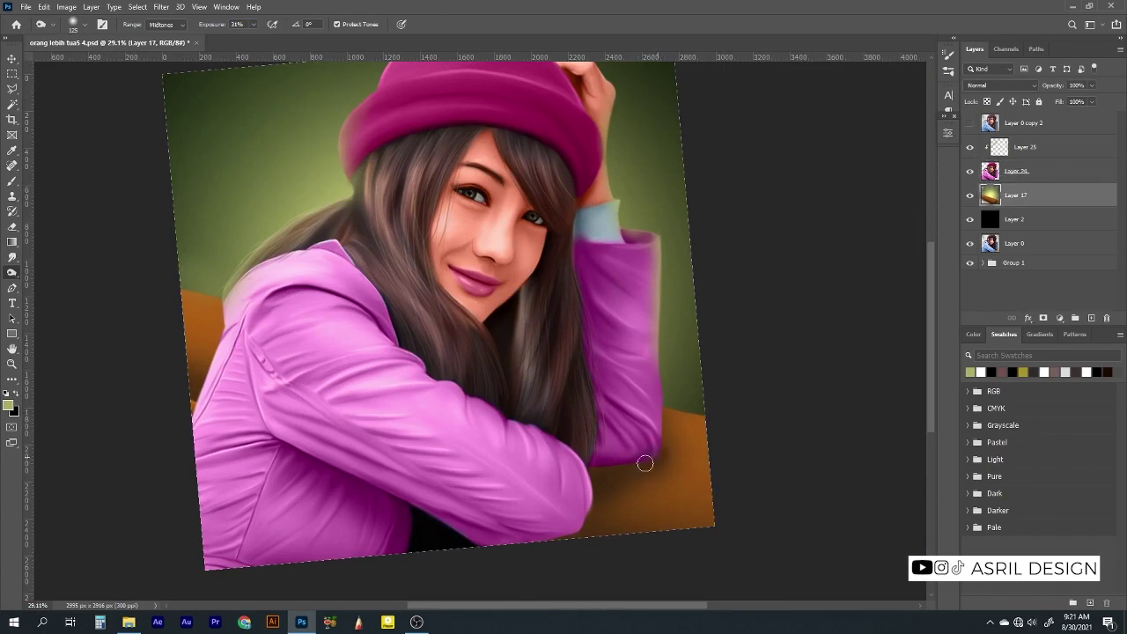
key(r)
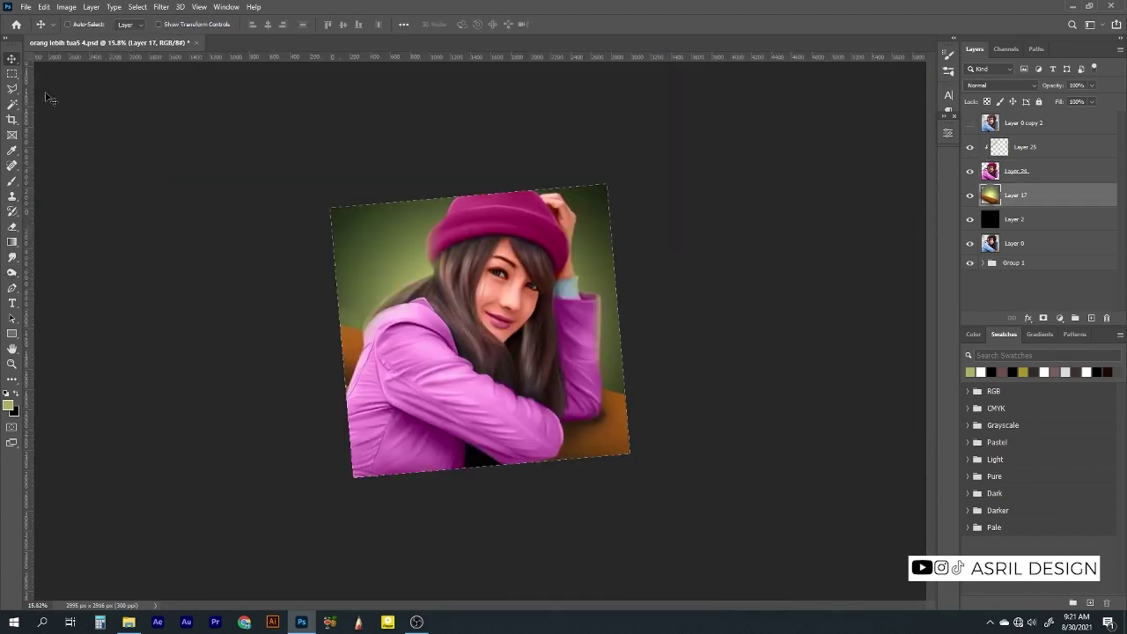
drag(765, 350, 720, 282)
key(alt+bracketright)
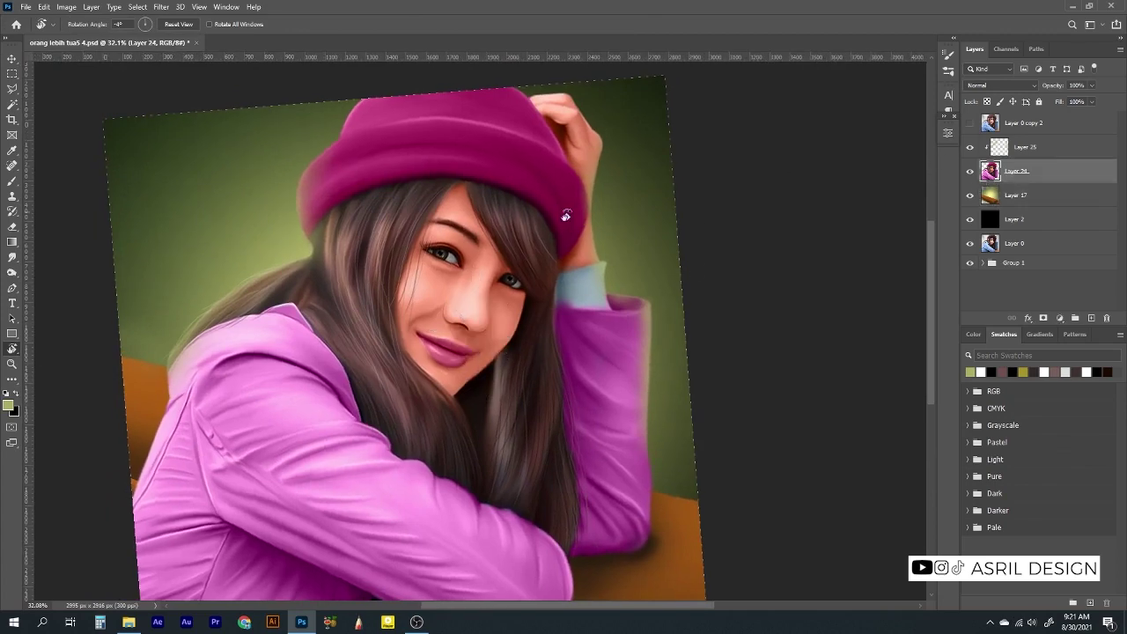
alt+click(440, 158)
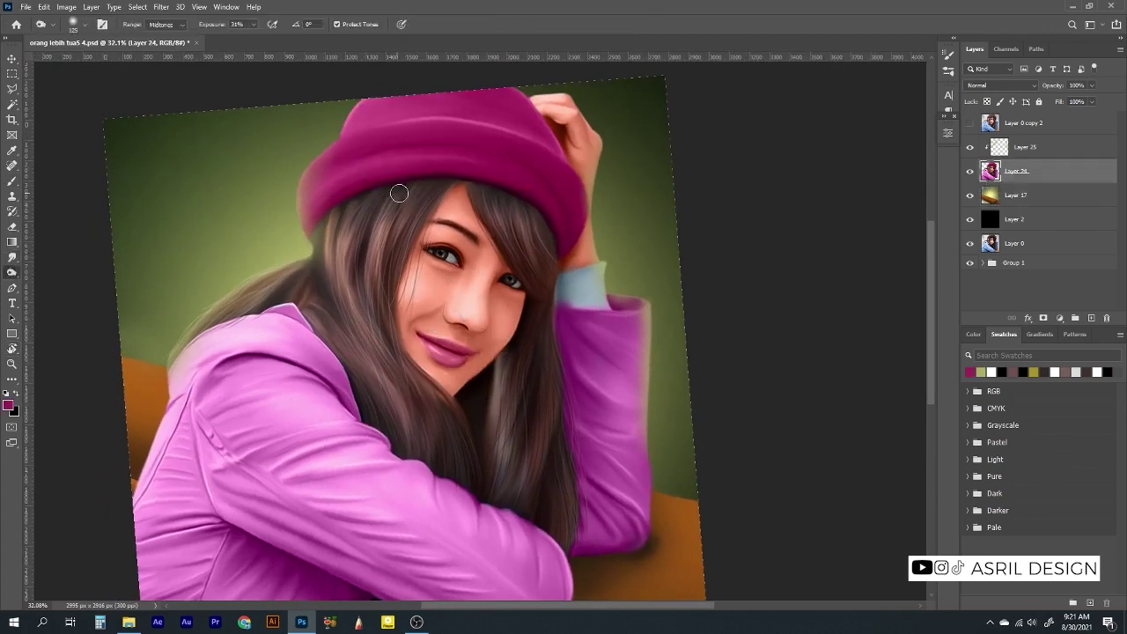
drag(387, 115, 344, 150)
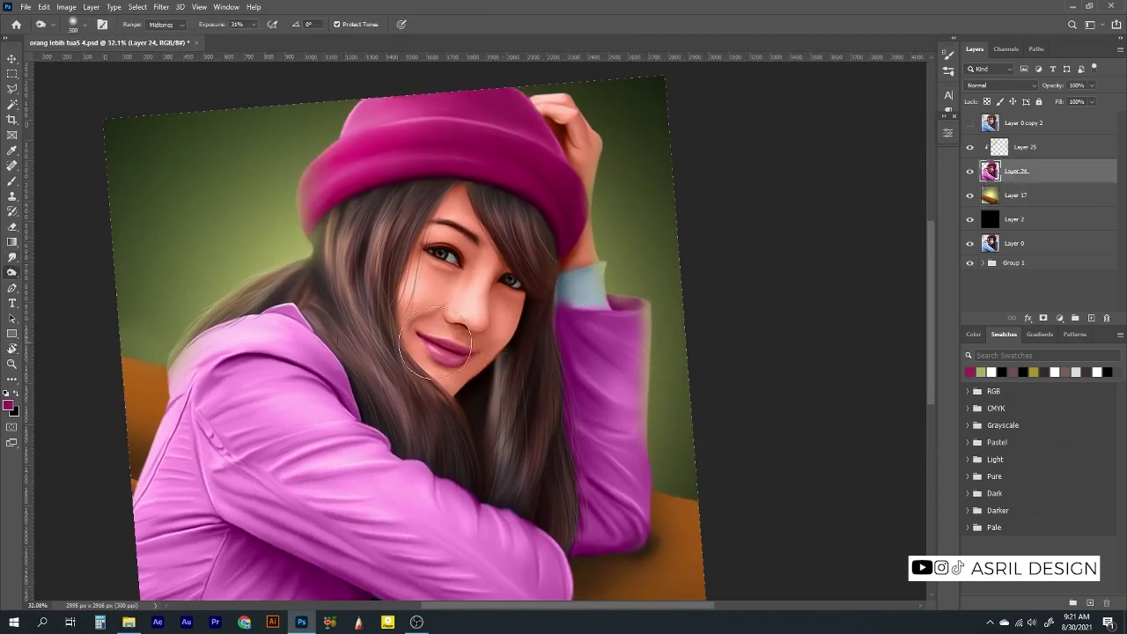
scroll(607, 564, down, 3)
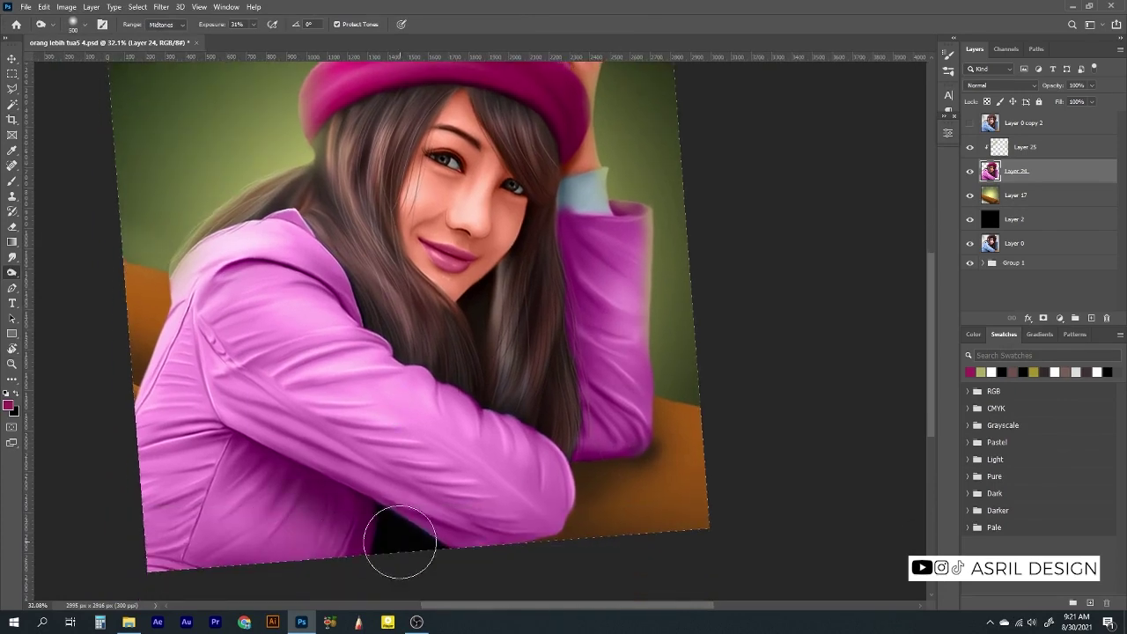
alt+scroll(599, 528, down, 2)
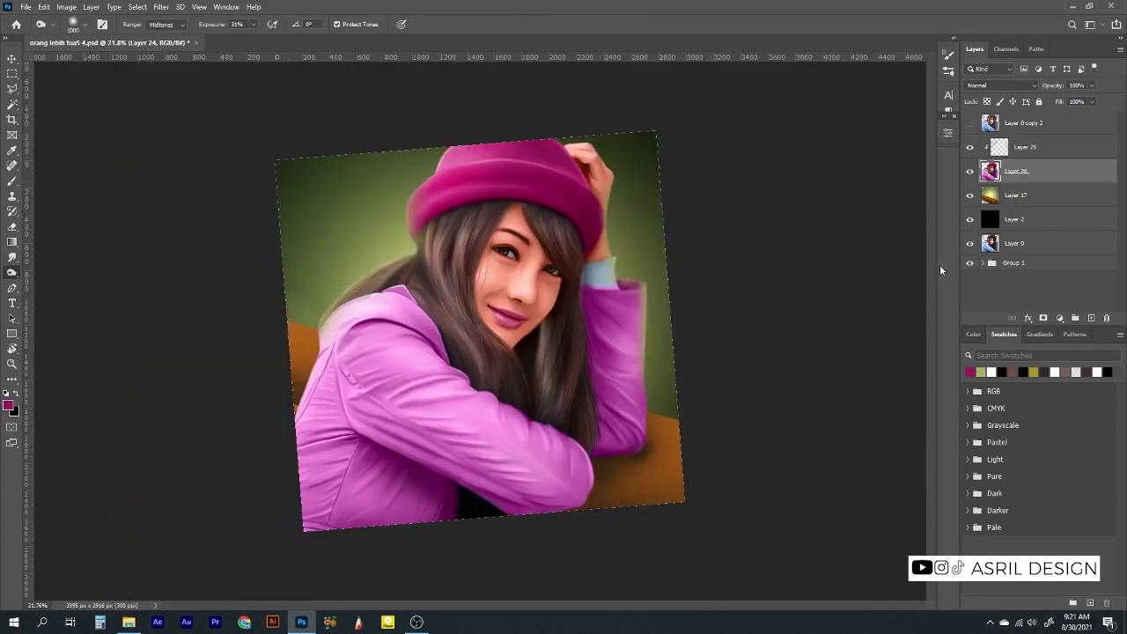
Shift Layer 17's midtone colour balance slightly, to −4, 0, 0
key(v)
key(alt+bracketleft)
key(ctrl+b)
drag(799, 192, 810, 196)
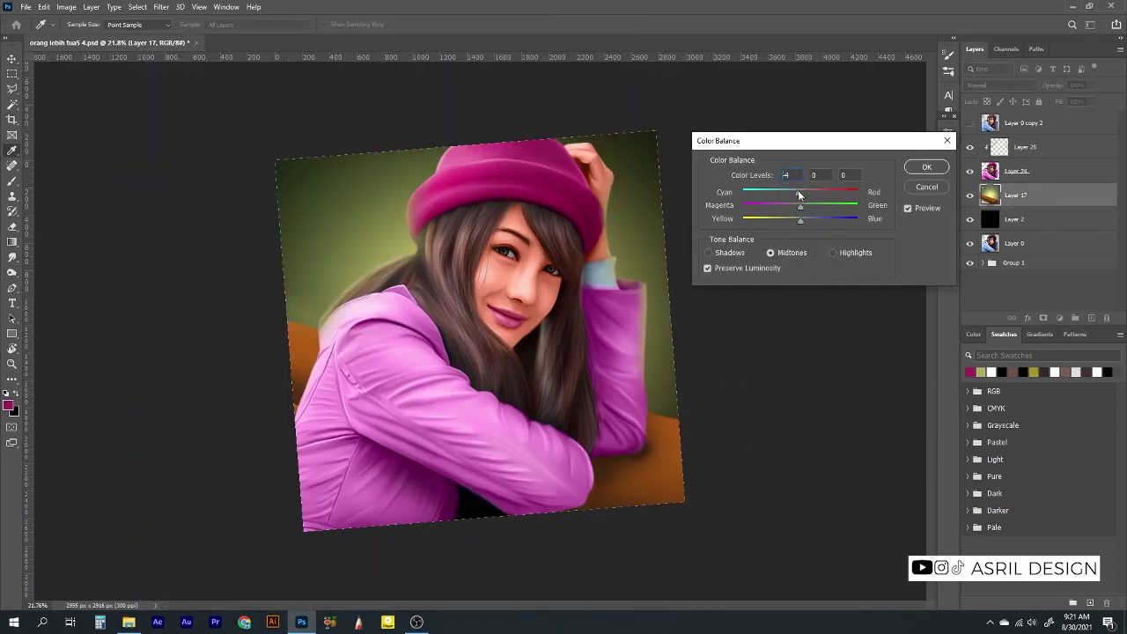
key(Return)
Reset canvas rotation, group the painting layers as Group 2, and merge a duplicate into one layer
key(r)
key(Escape)
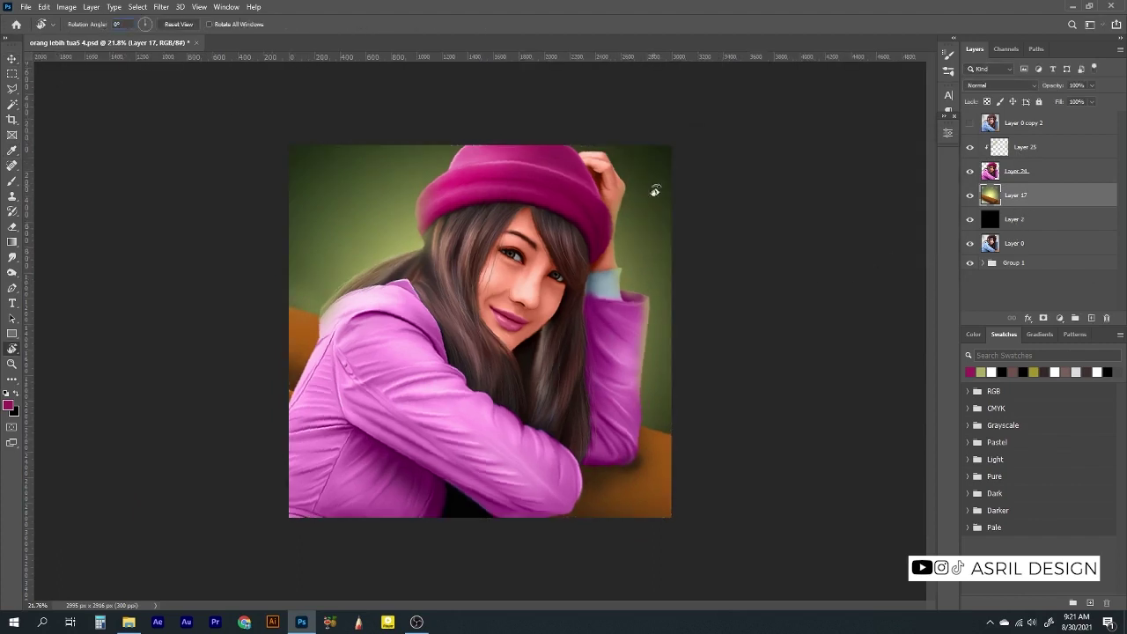
click(1030, 145)
shift+click(1026, 221)
key(ctrl+g)
key(ctrl+j)
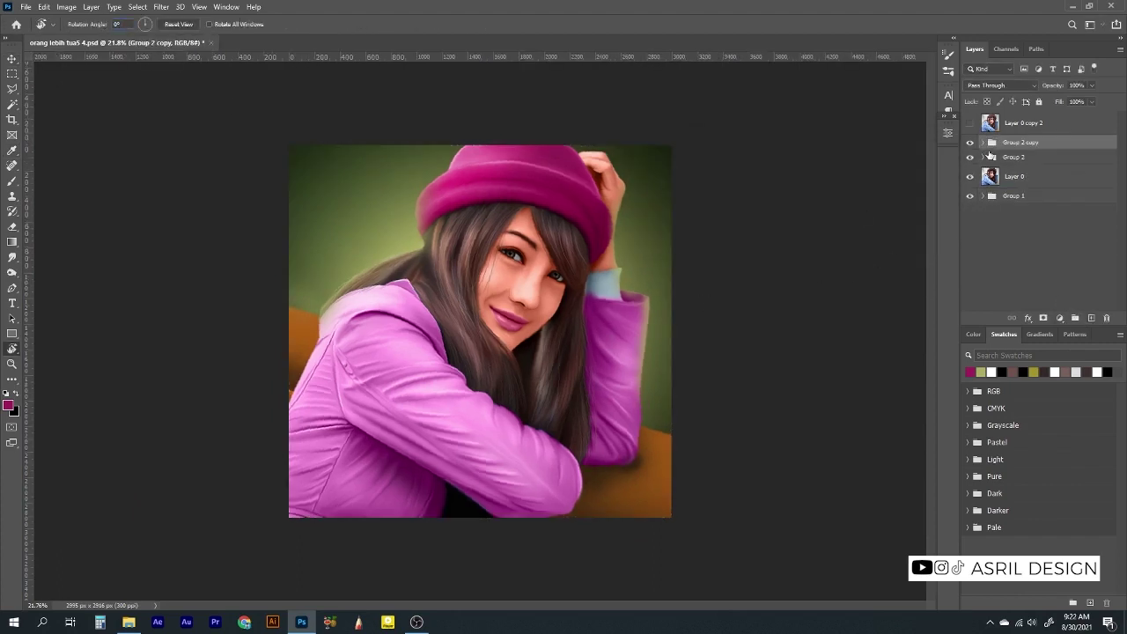
key(ctrl+e)
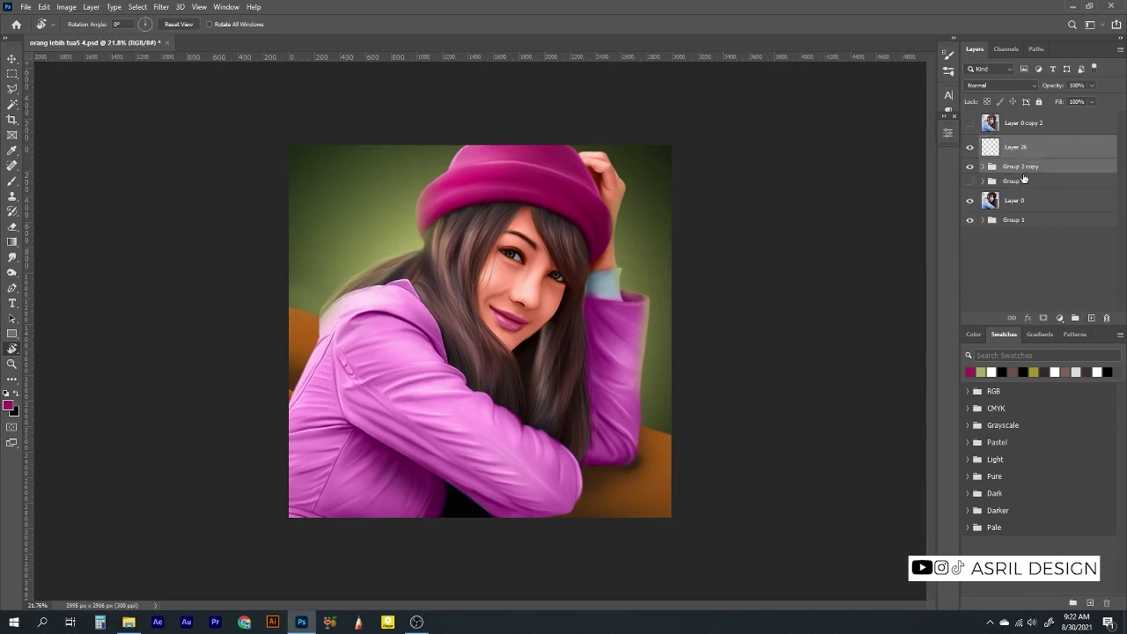
Clear the selection and launch Filter > Camera Raw Filter on the merged layer
key(ctrl+a)
key(ctrl+d)
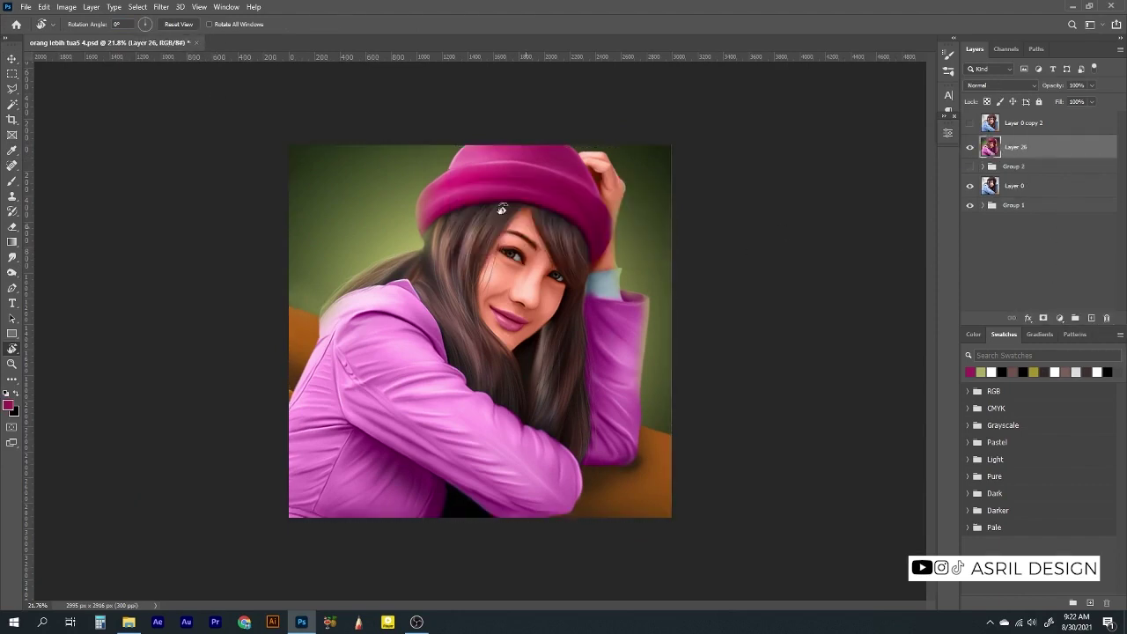
click(161, 8)
click(205, 93)
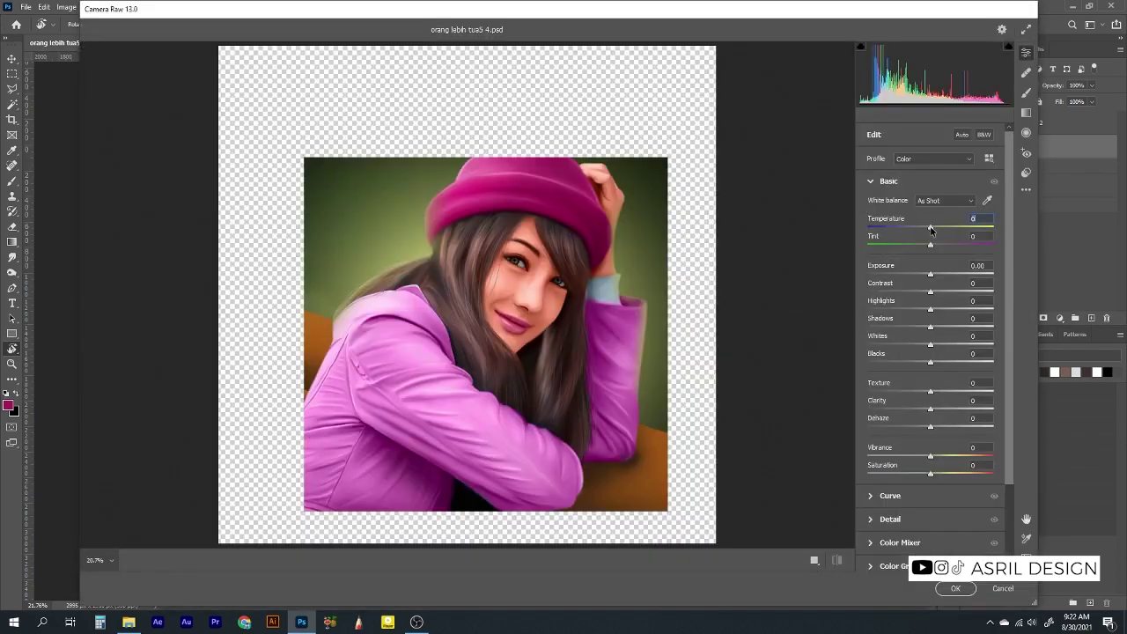
Apply Temperature -14, Tint -34, Exposure -0.30, Shadows and Clarity -18, Vibrance +7, Saturation -2
mouse_move(930, 227)
mouse_down()
mouse_move(910, 246)
mouse_move(947, 291)
mouse_move(919, 328)
mouse_up()
drag(931, 409, 919, 408)
drag(931, 456, 930, 476)
drag(921, 227, 922, 227)
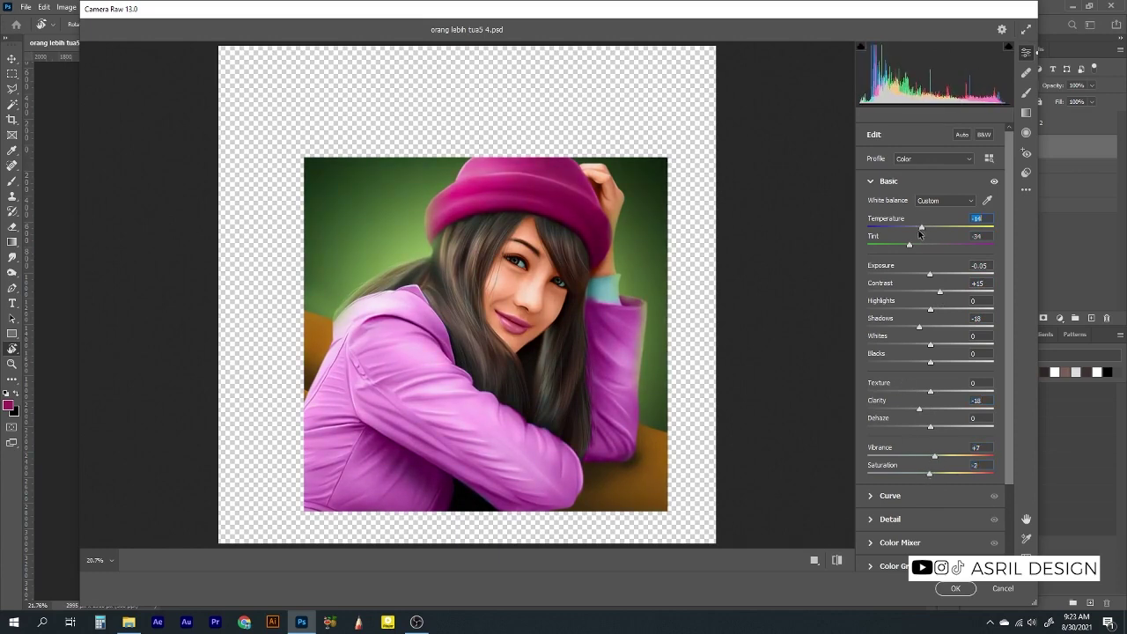
drag(930, 273, 928, 274)
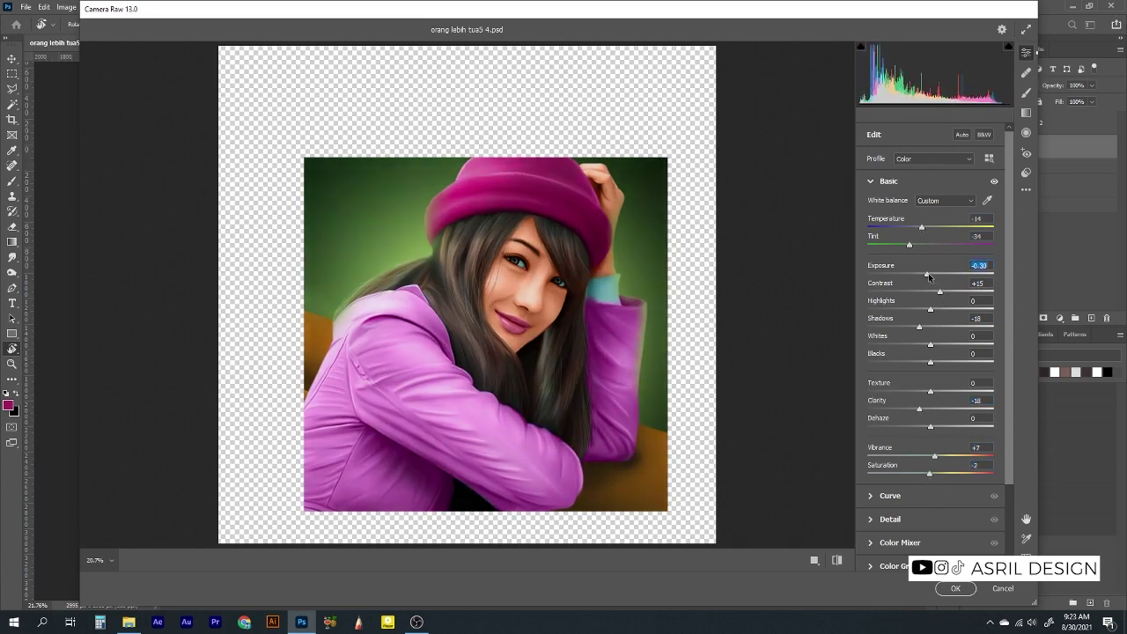
click(951, 589)
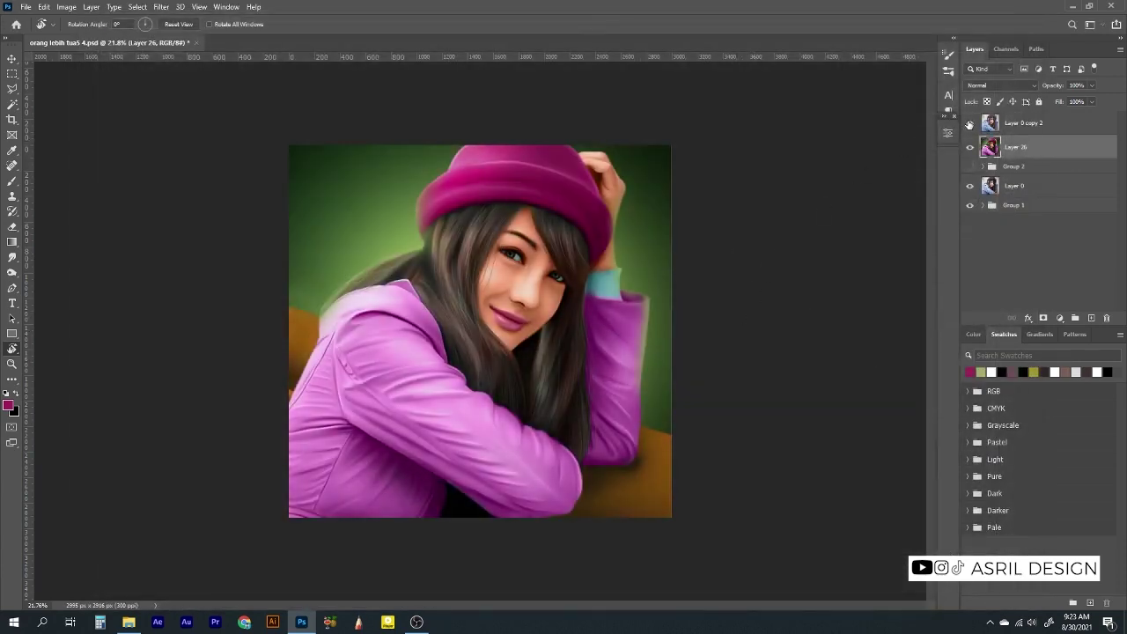
click(969, 123)
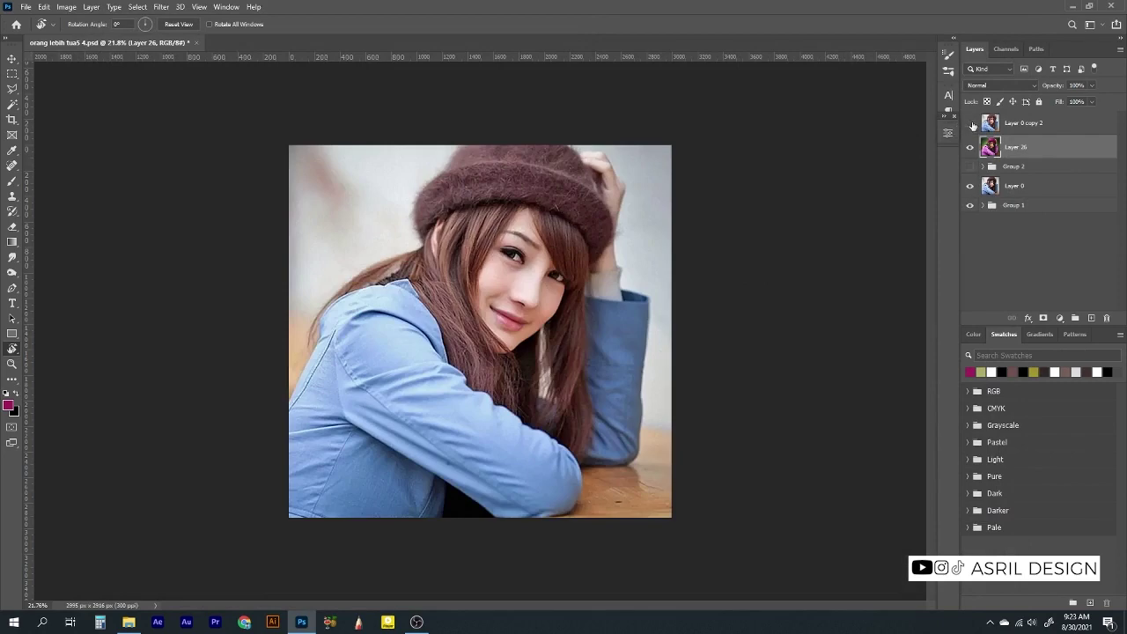
click(970, 123)
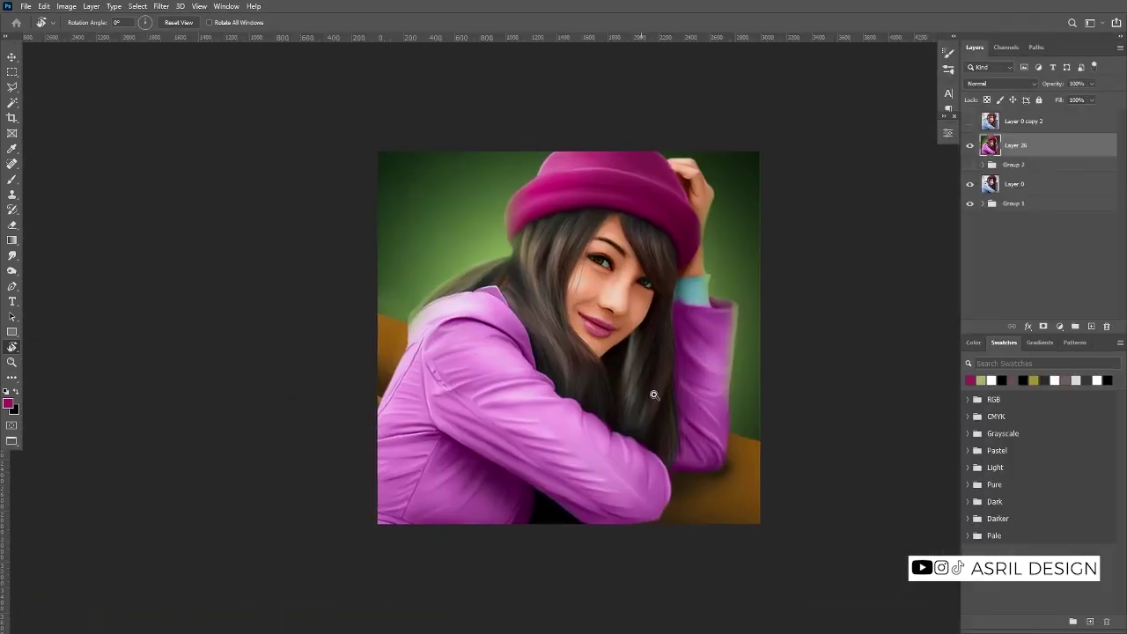
drag(636, 365, 712, 468)
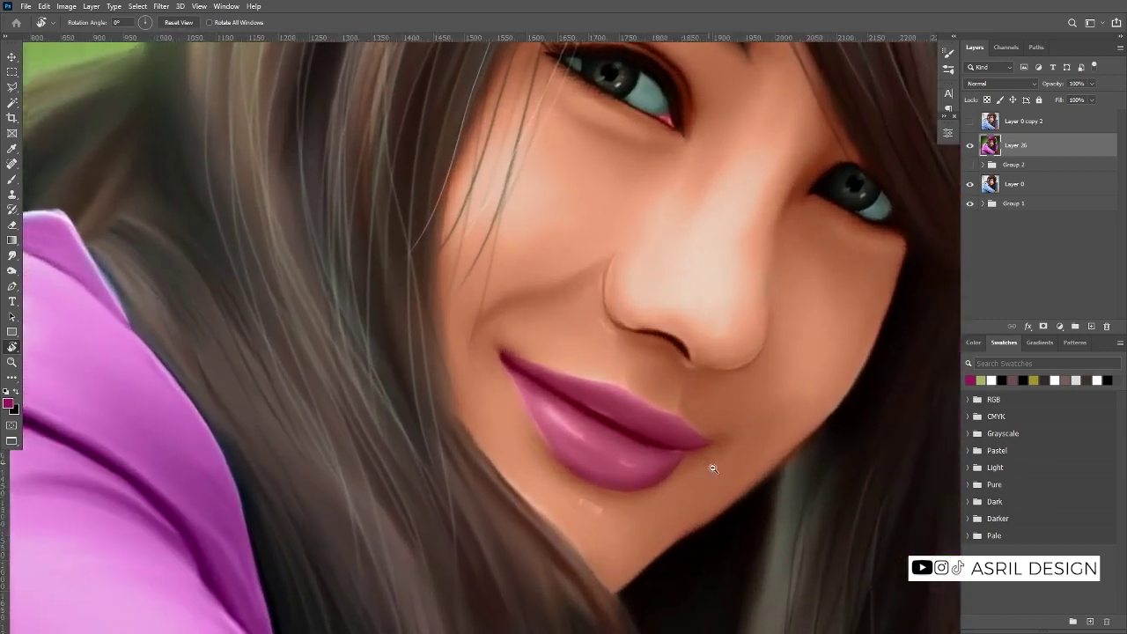
drag(674, 528, 654, 379)
mouse_move(659, 616)
mouse_down()
mouse_move(657, 338)
mouse_move(658, 479)
mouse_move(687, 343)
mouse_move(604, 402)
mouse_move(589, 396)
mouse_move(607, 385)
mouse_up()
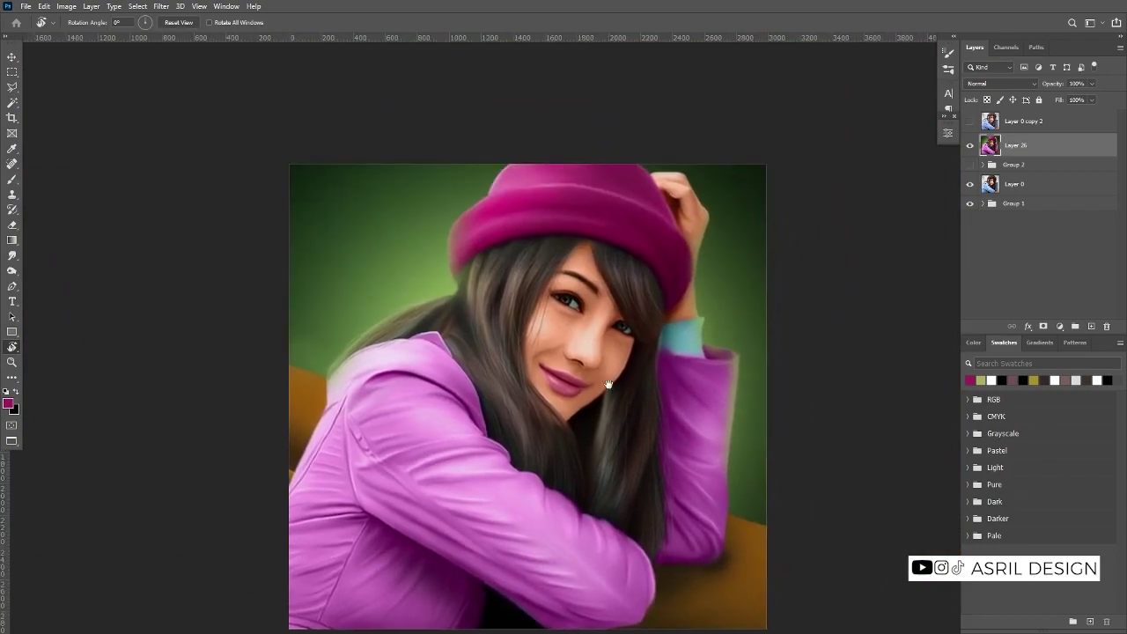